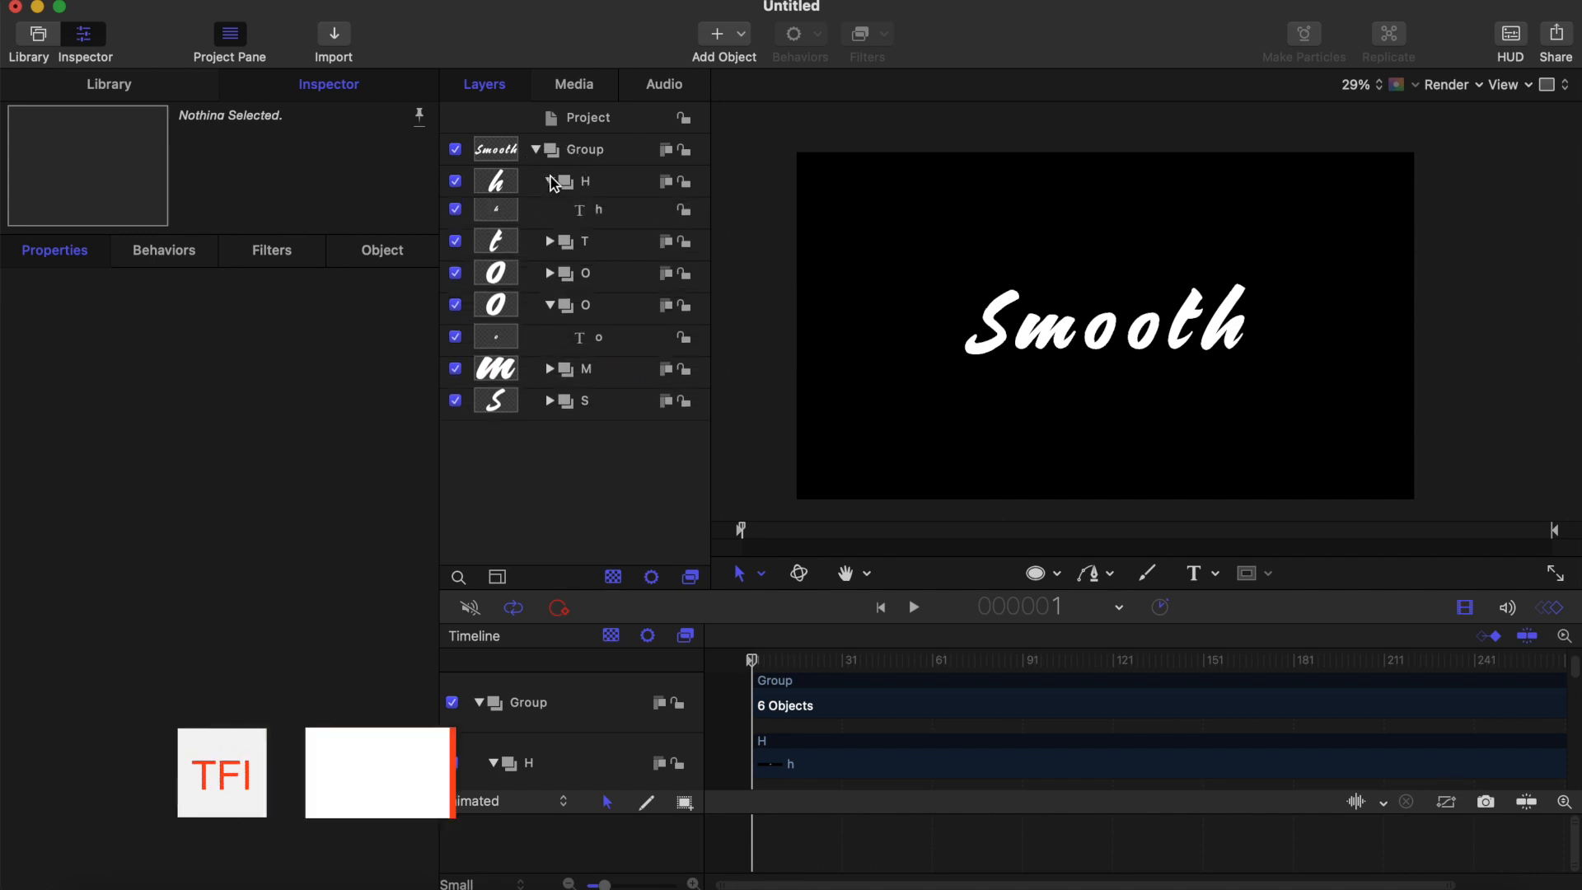
pyautogui.click(550, 213)
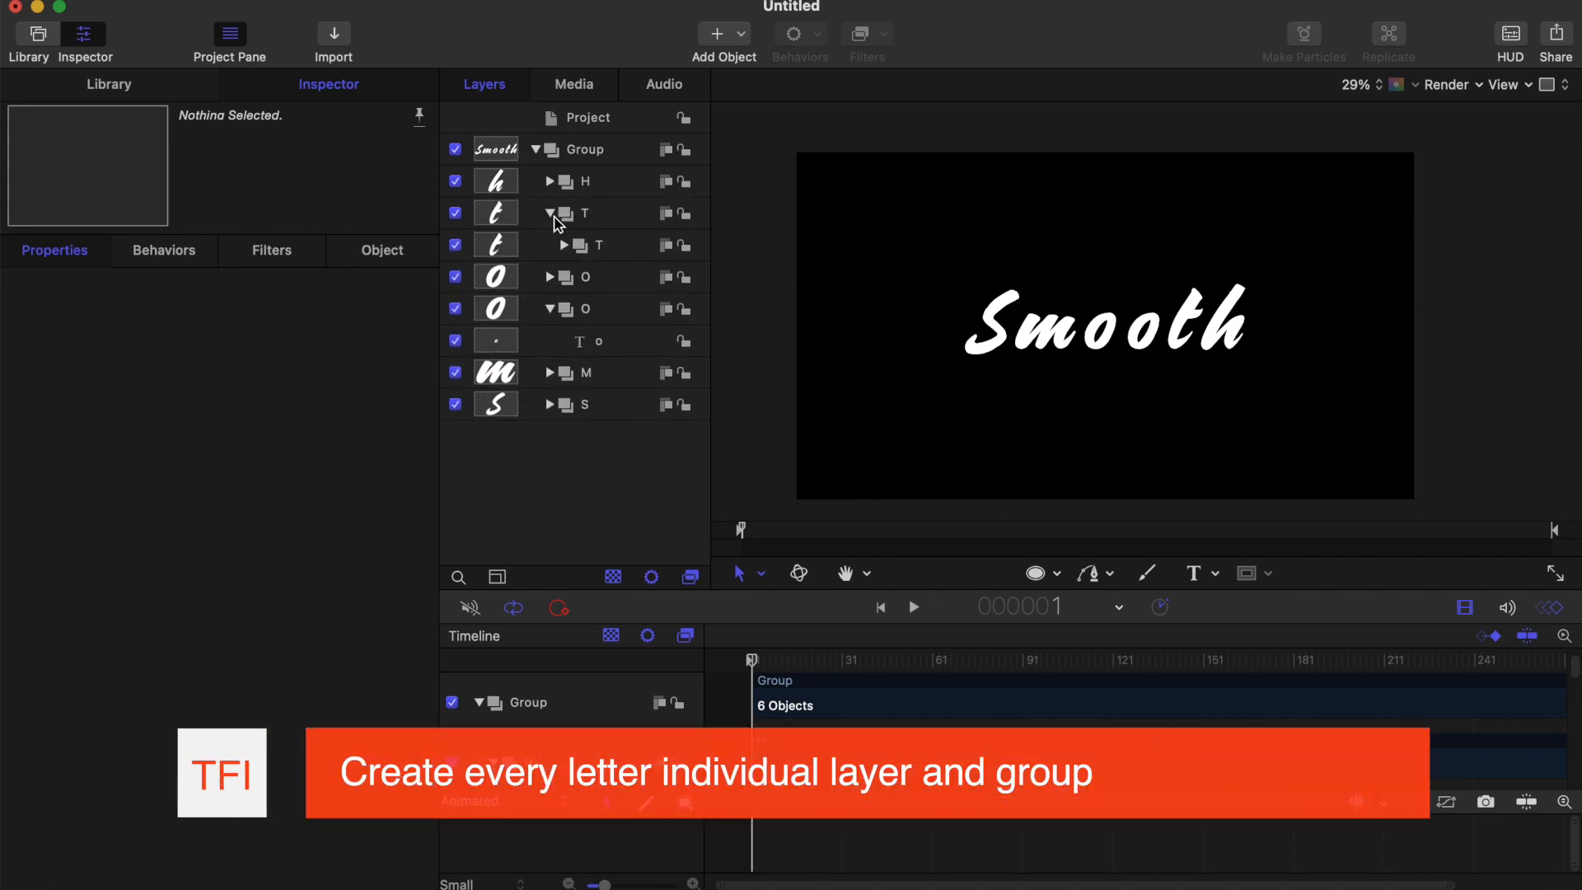
pyautogui.click(551, 214)
pyautogui.click(537, 153)
pyautogui.click(538, 153)
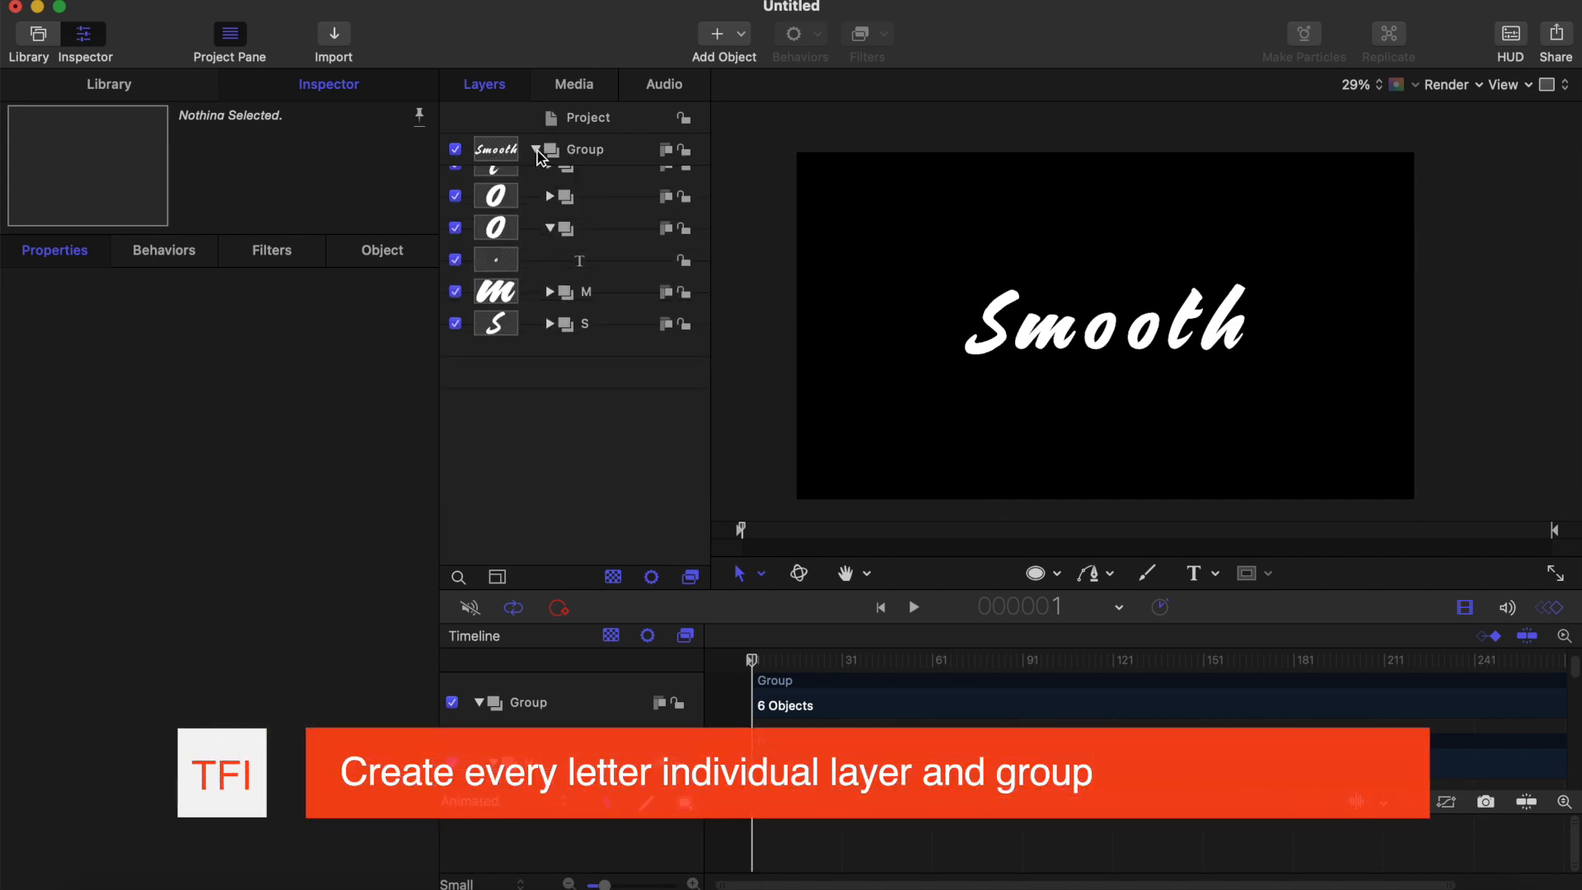
# Add a new group and draw a tall white ellipse in it over the letter S
pyautogui.rightClick(581, 455)
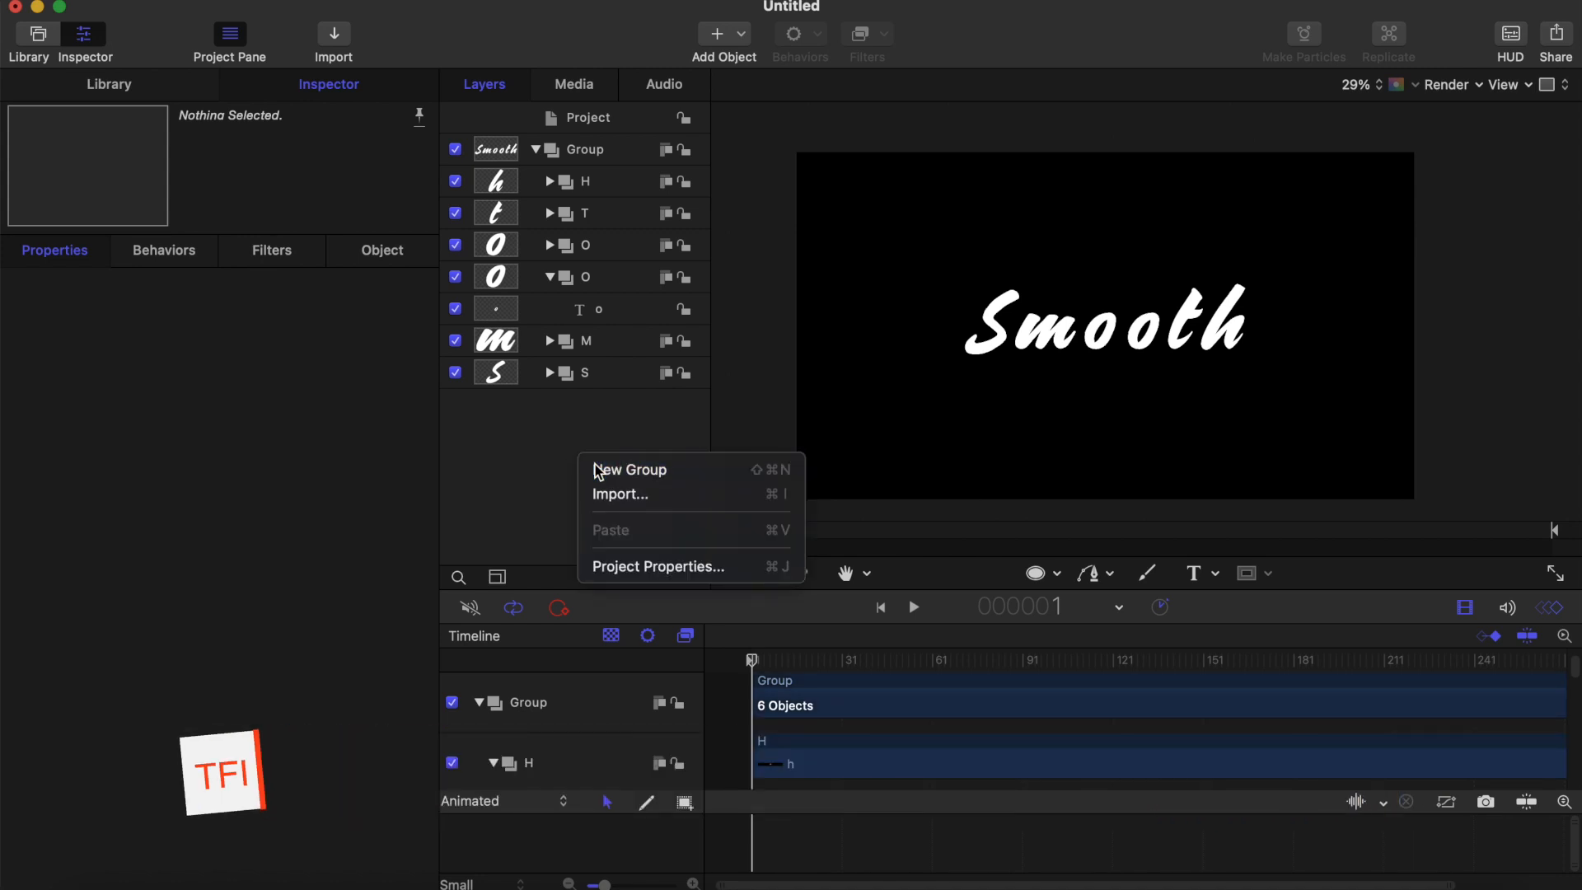
pyautogui.click(593, 466)
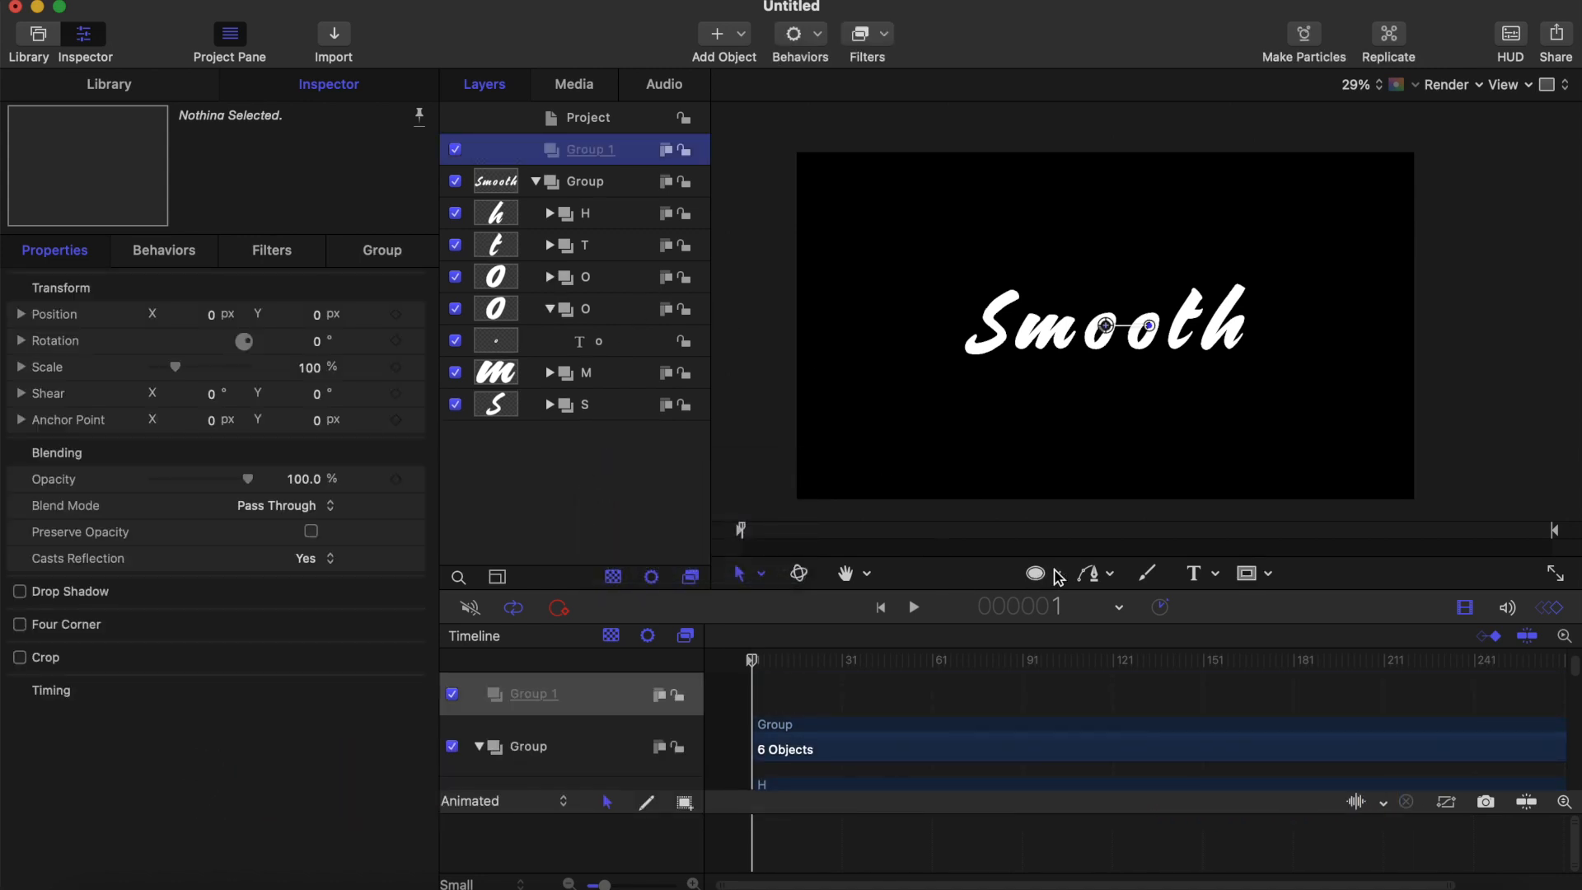
pyautogui.click(1059, 577)
pyautogui.click(1078, 637)
pyautogui.moveTo(976, 268); pyautogui.dragTo(1038, 377)
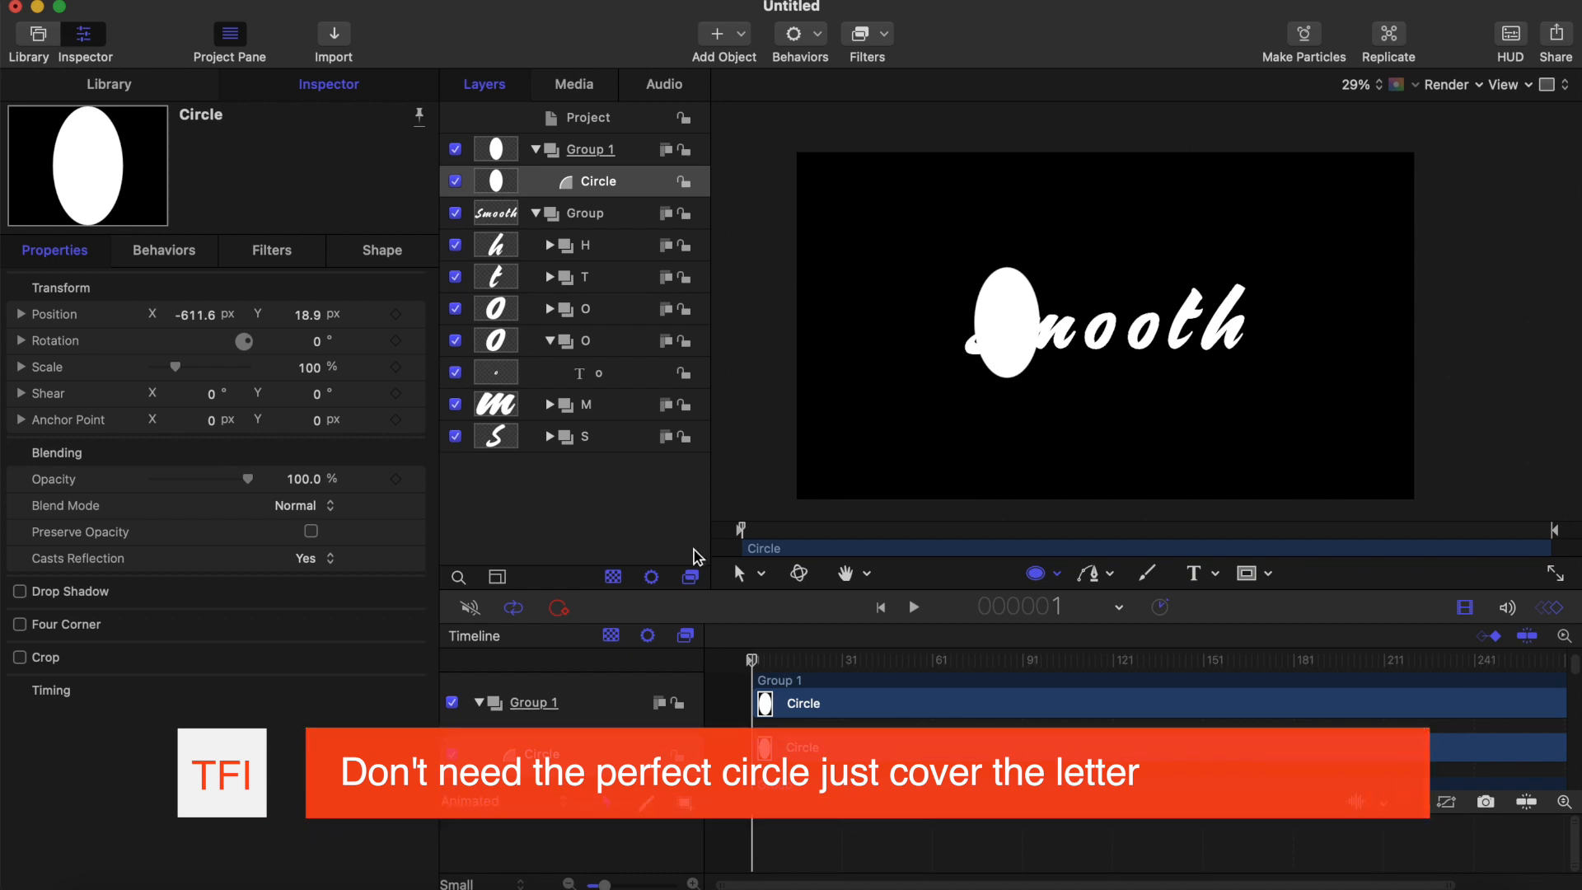
# Move the ellipse to about X -721.6 px, Y 60.8 px so it covers the whole letter S
pyautogui.click(740, 573)
pyautogui.moveTo(1009, 324); pyautogui.dragTo(989, 317)
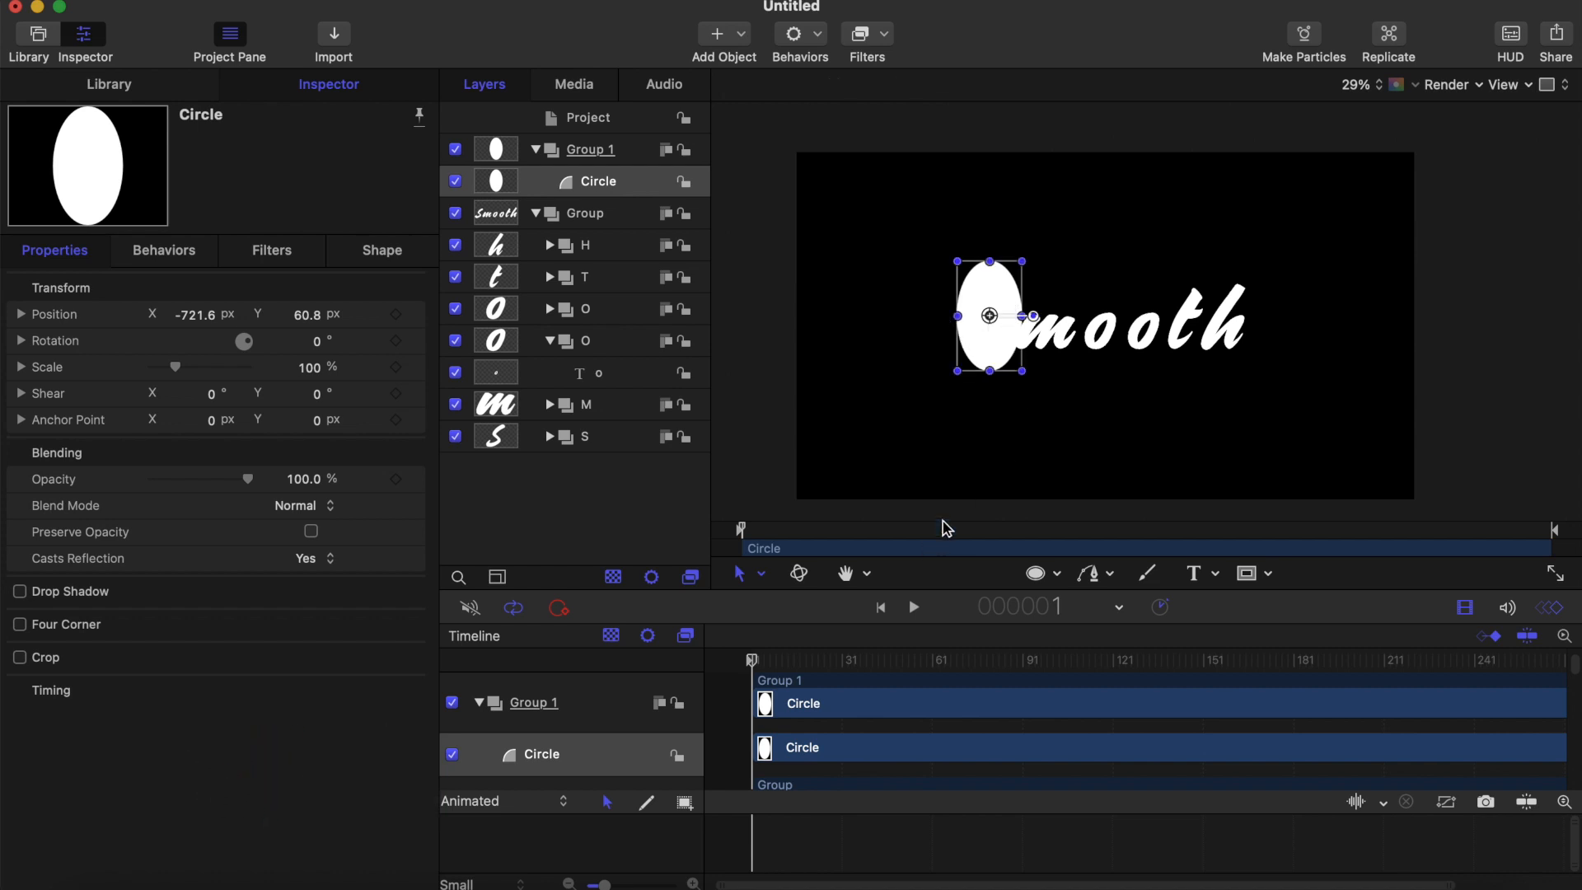
pyautogui.click(1034, 577)
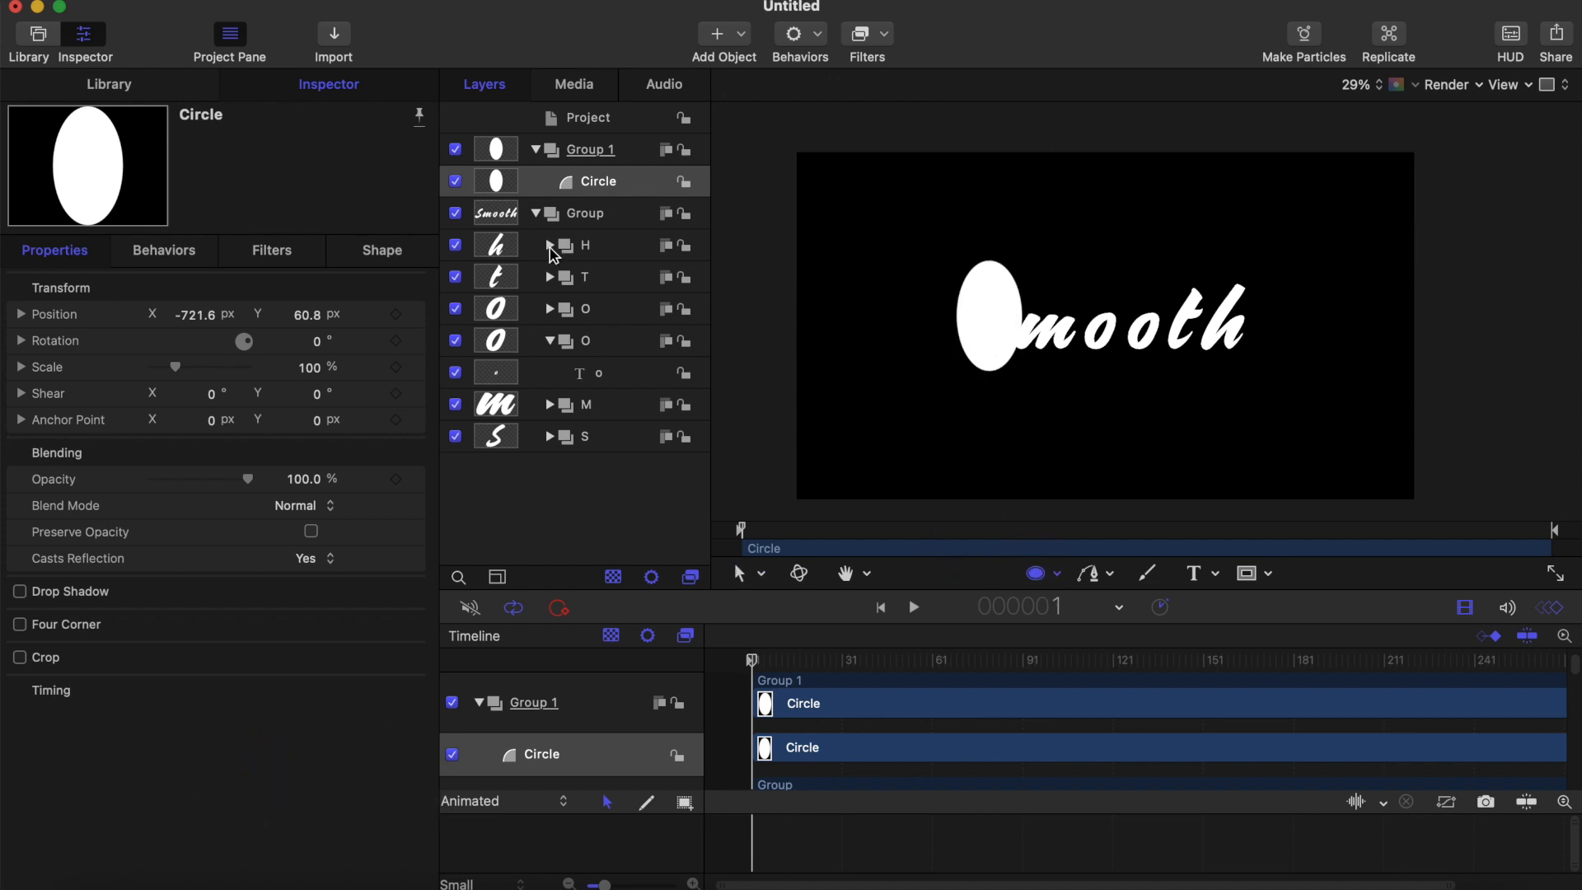
# Keyframe the circle's scale at 100% on frame 30 and 0% on frame 1, and preview the growth
pyautogui.moveTo(749, 657); pyautogui.dragTo(842, 672)
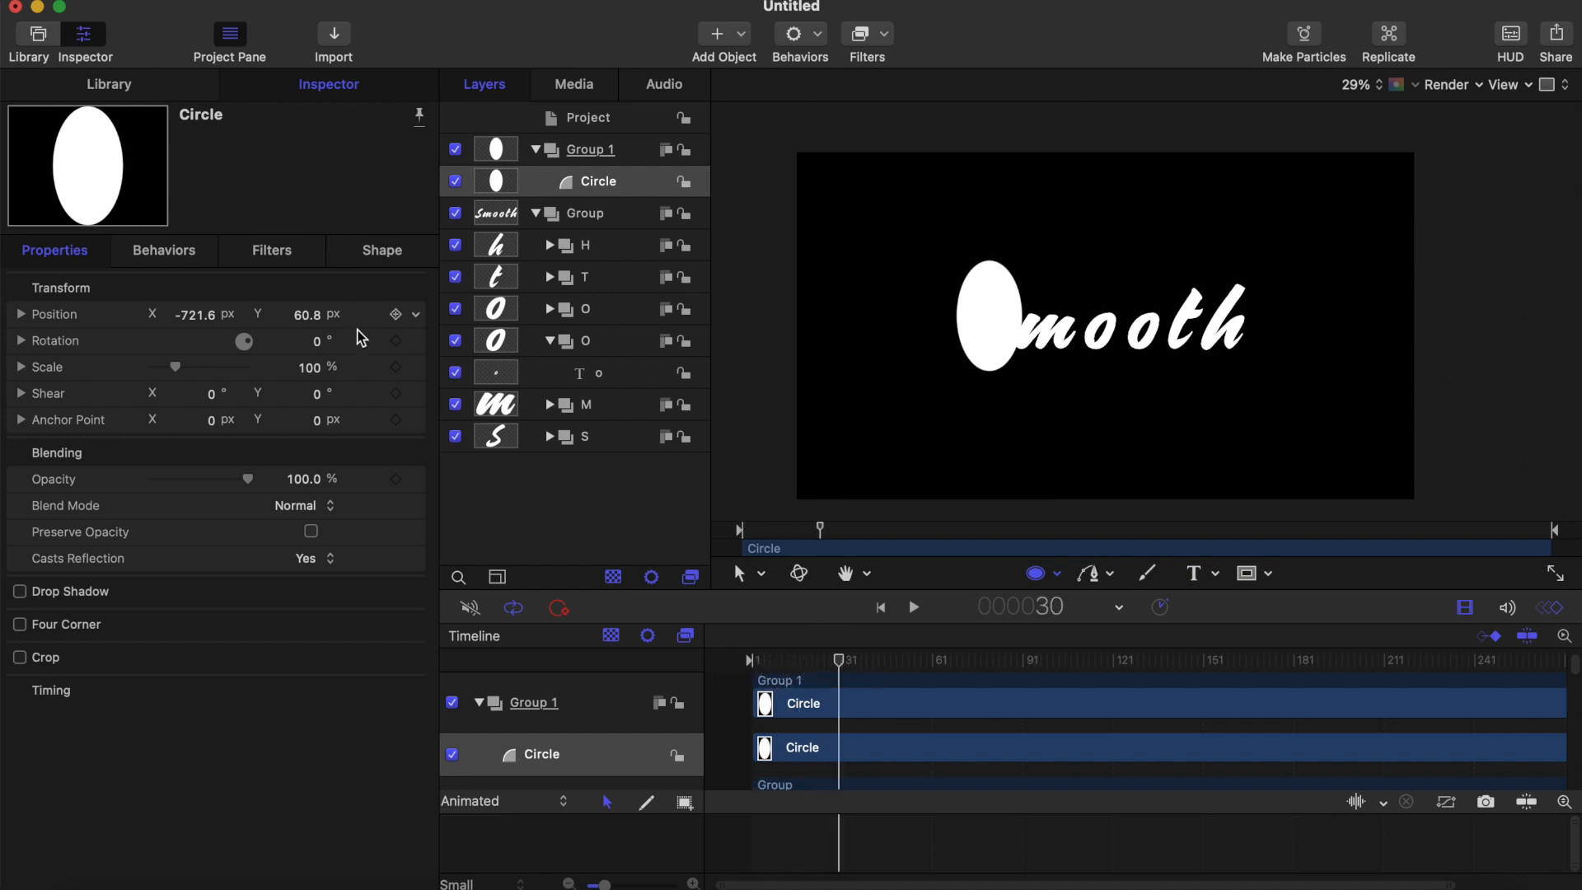
pyautogui.click(396, 368)
pyautogui.moveTo(838, 659); pyautogui.dragTo(706, 660)
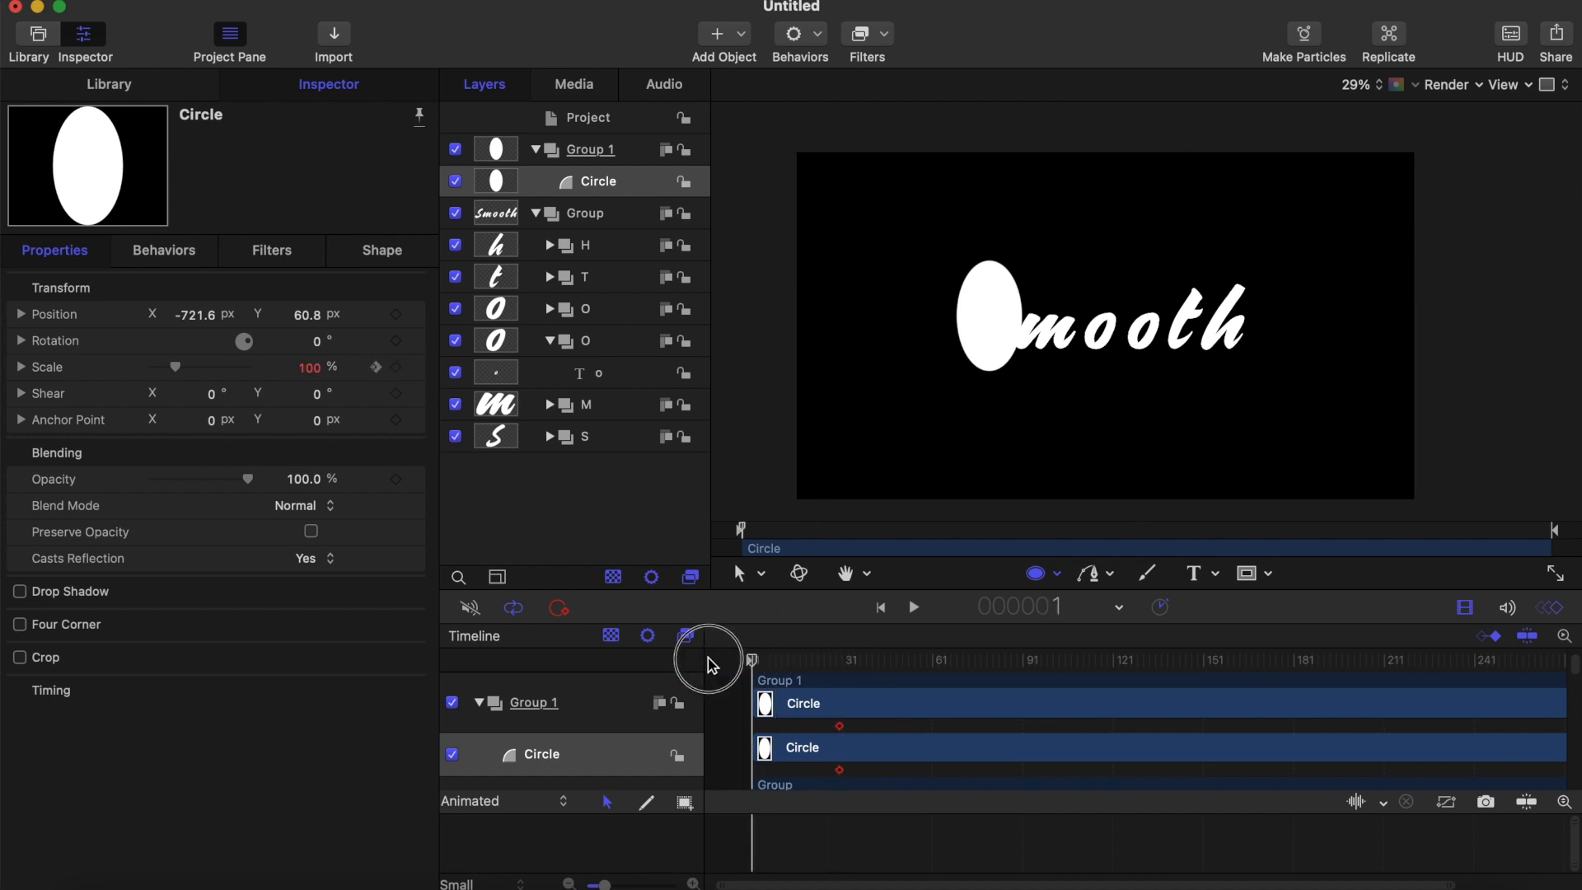
pyautogui.moveTo(176, 368); pyautogui.dragTo(63, 364)
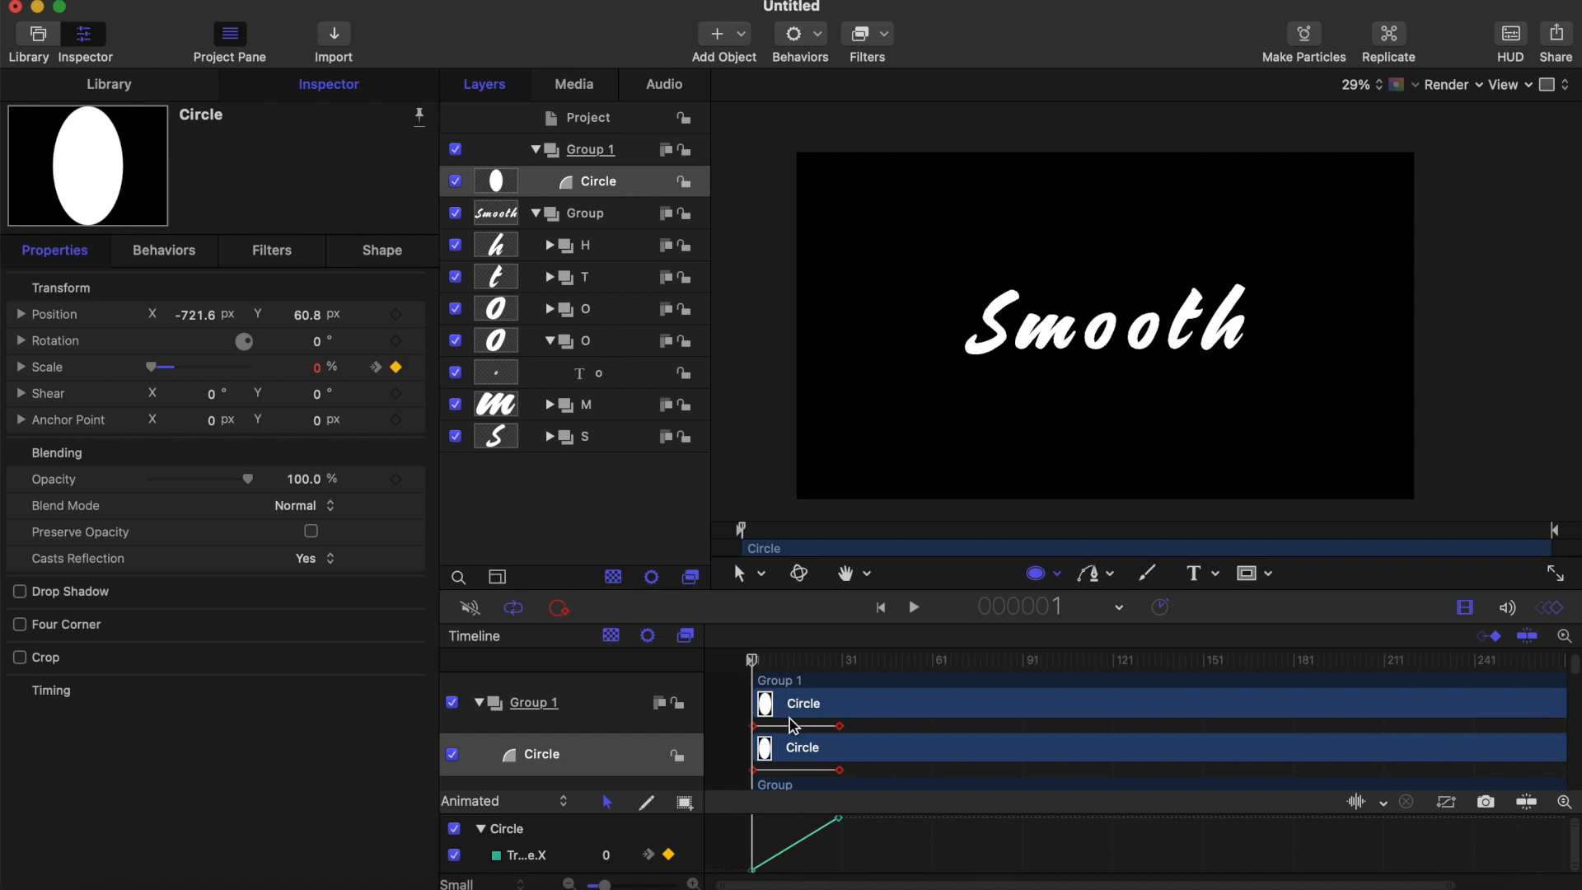
pyautogui.press('space')
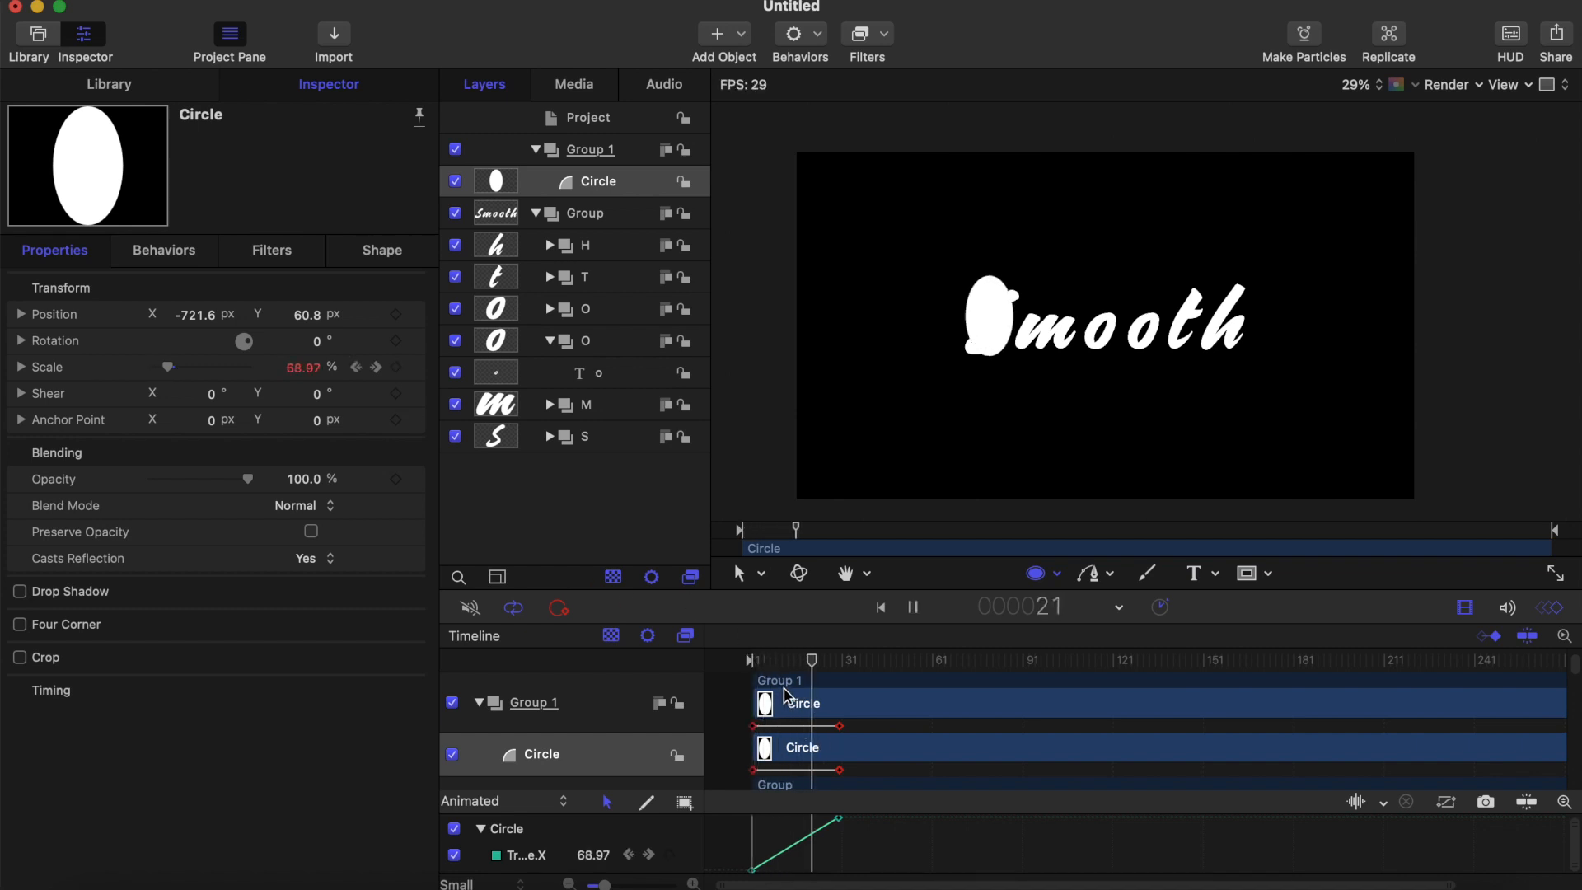
pyautogui.press('space')
# Move the circle's anchor point to its bottom edge, about X 3.3 px, Y -342.3 px, and play the animation from frame 1
pyautogui.moveTo(879, 660); pyautogui.dragTo(842, 666)
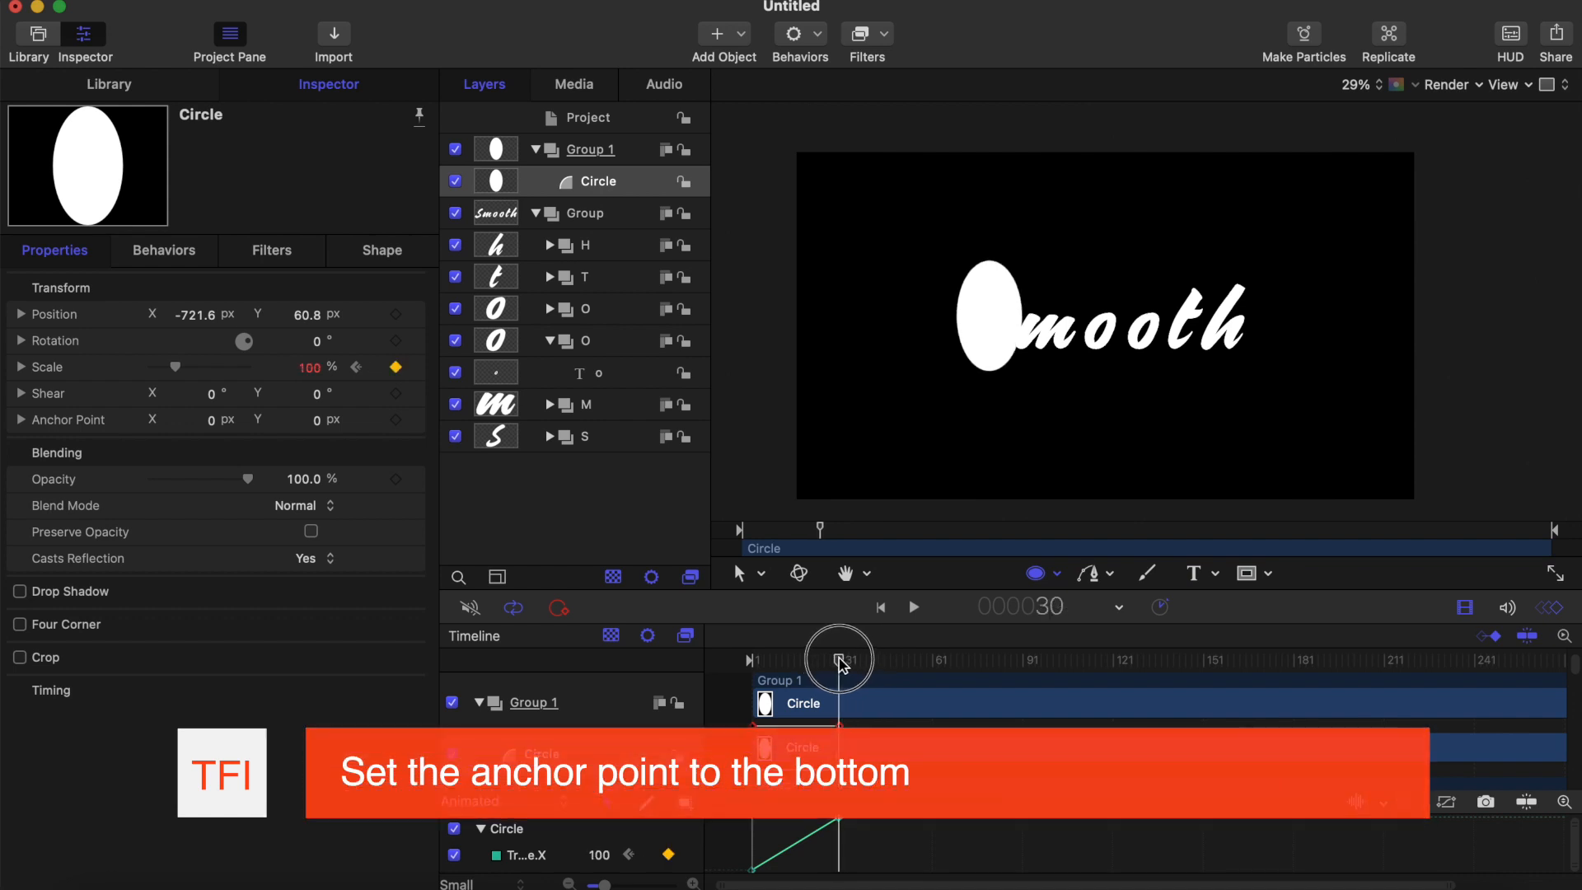
pyautogui.click(761, 574)
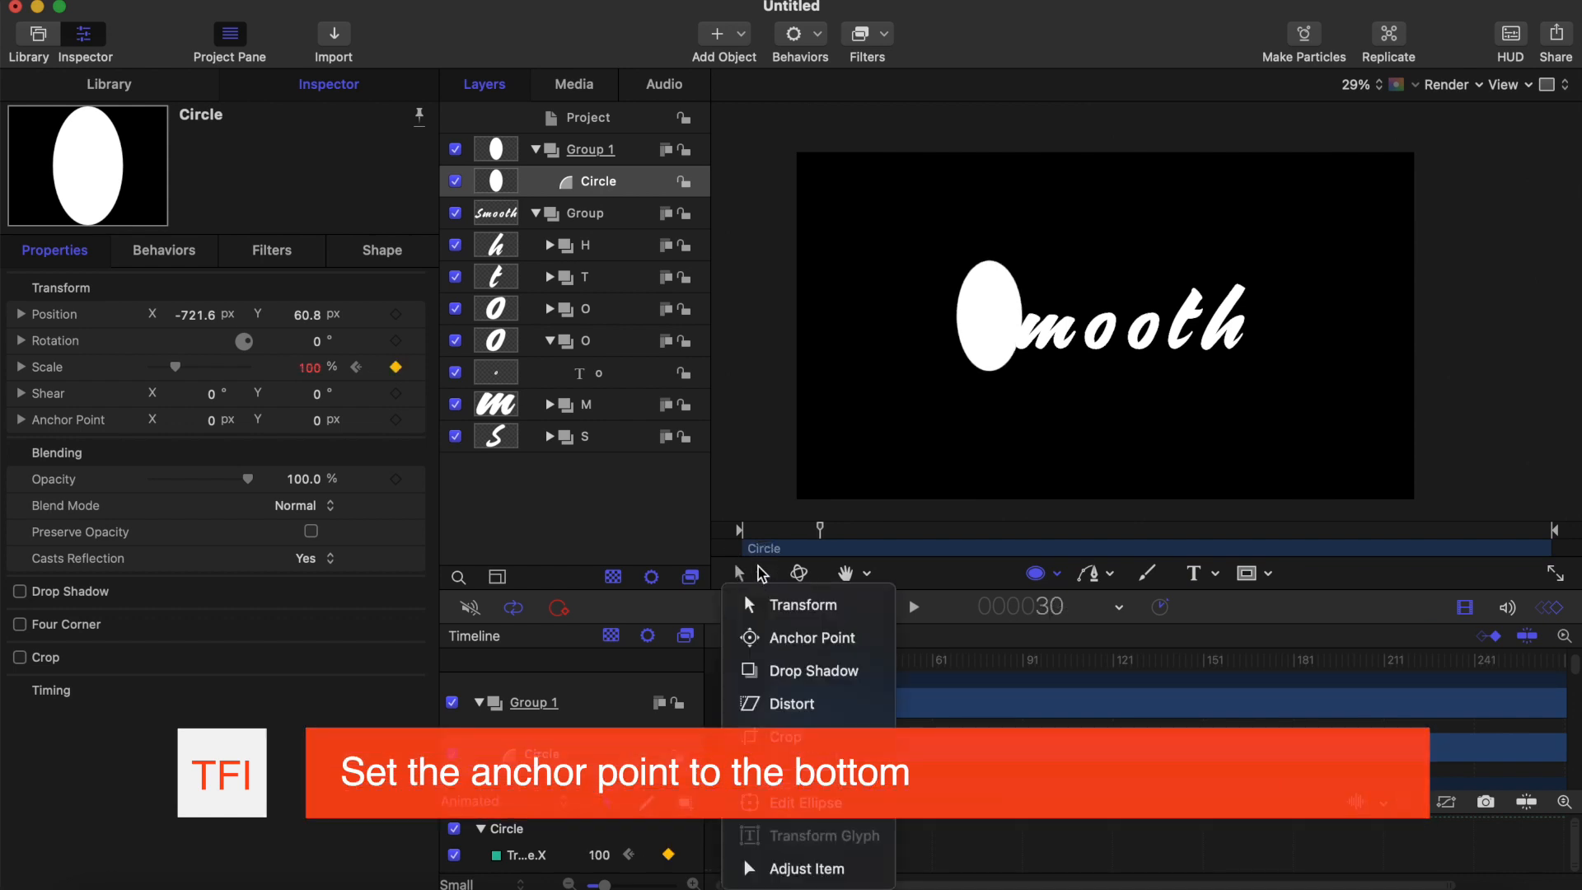
pyautogui.click(804, 638)
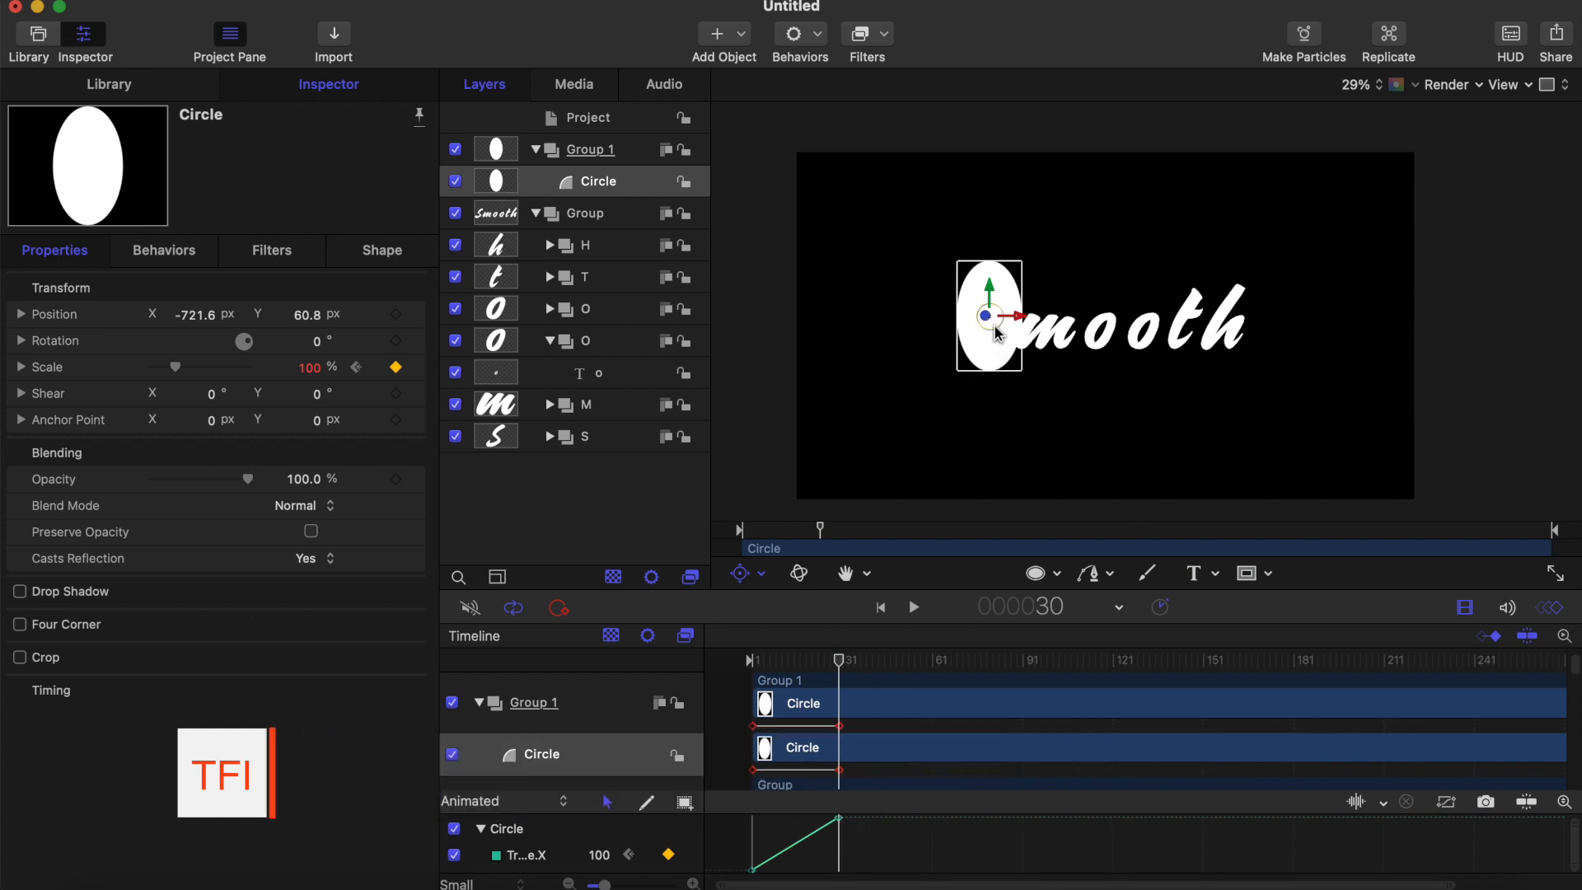
pyautogui.moveTo(996, 333); pyautogui.dragTo(993, 384)
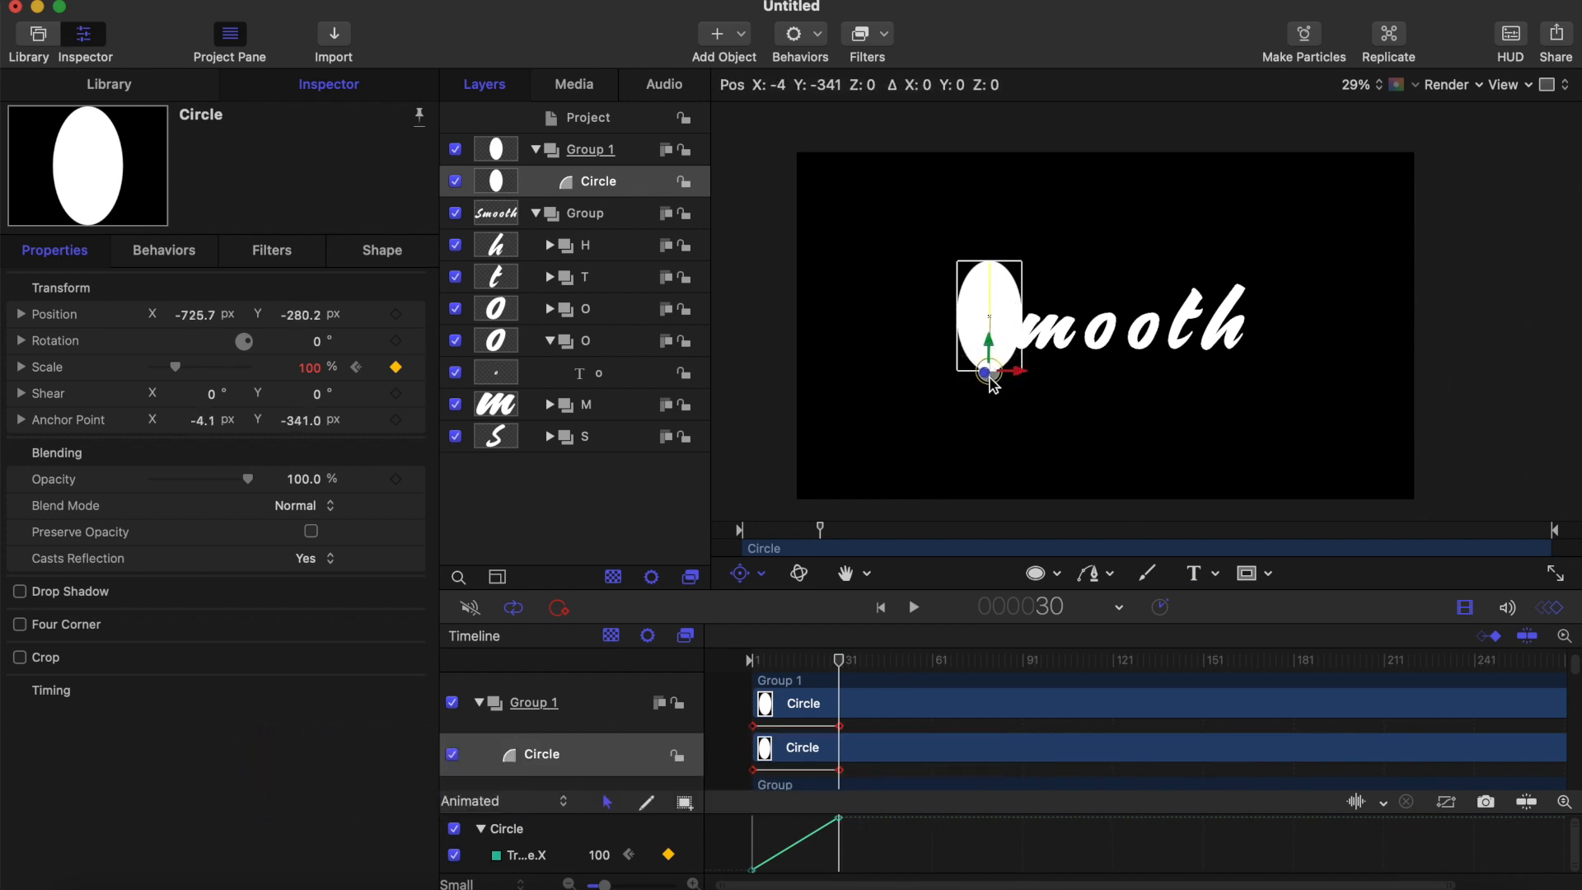
pyautogui.scroll(5, 994, 384)
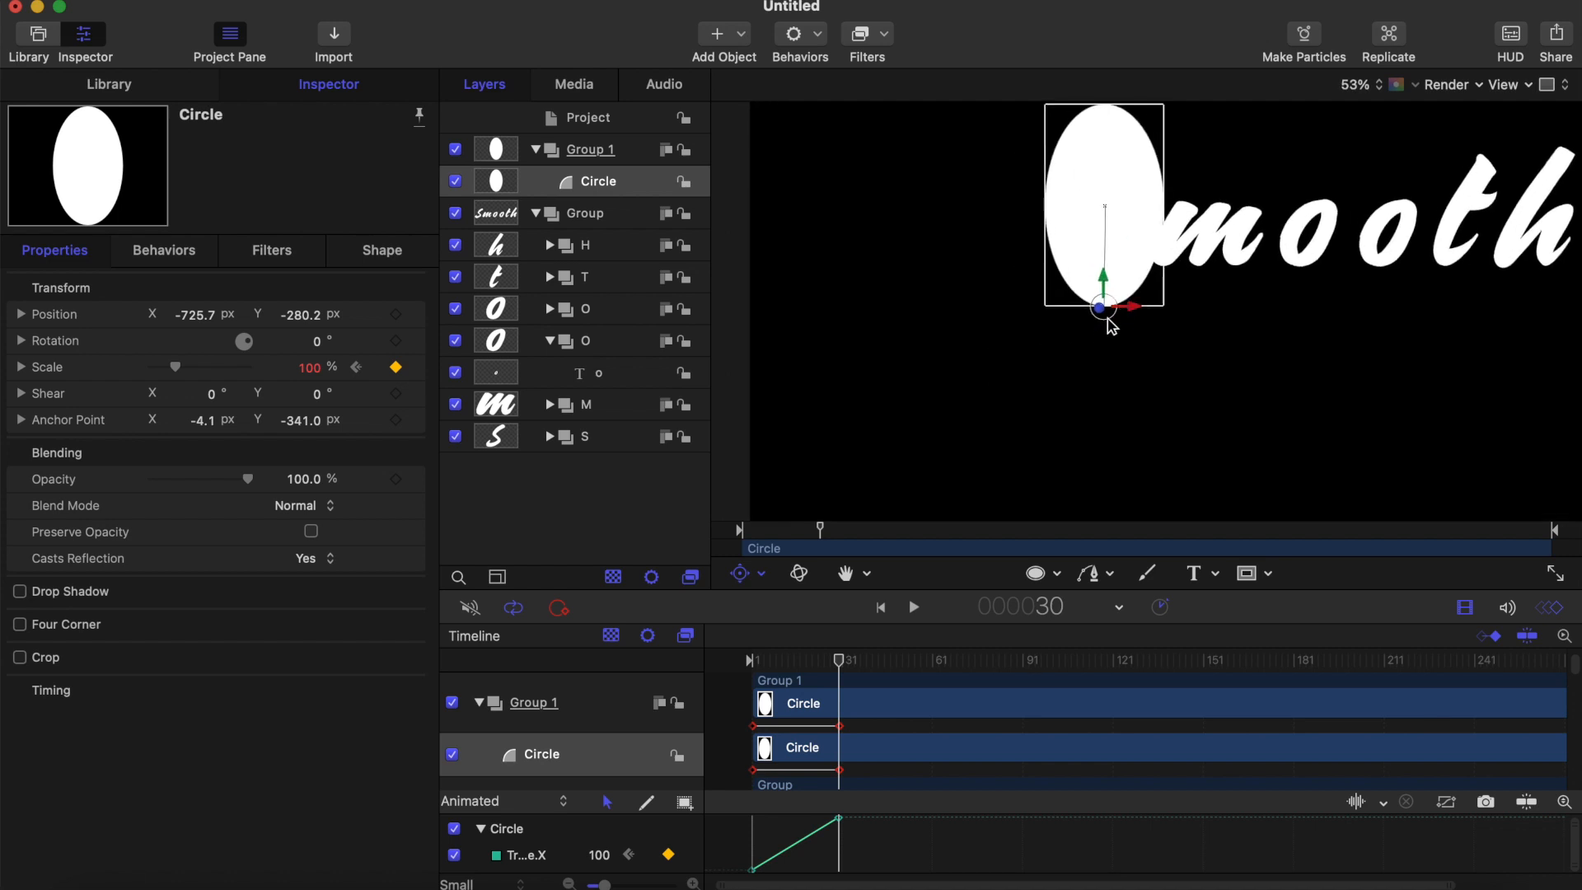
pyautogui.moveTo(1111, 327); pyautogui.dragTo(1112, 324)
pyautogui.moveTo(840, 664); pyautogui.dragTo(706, 660)
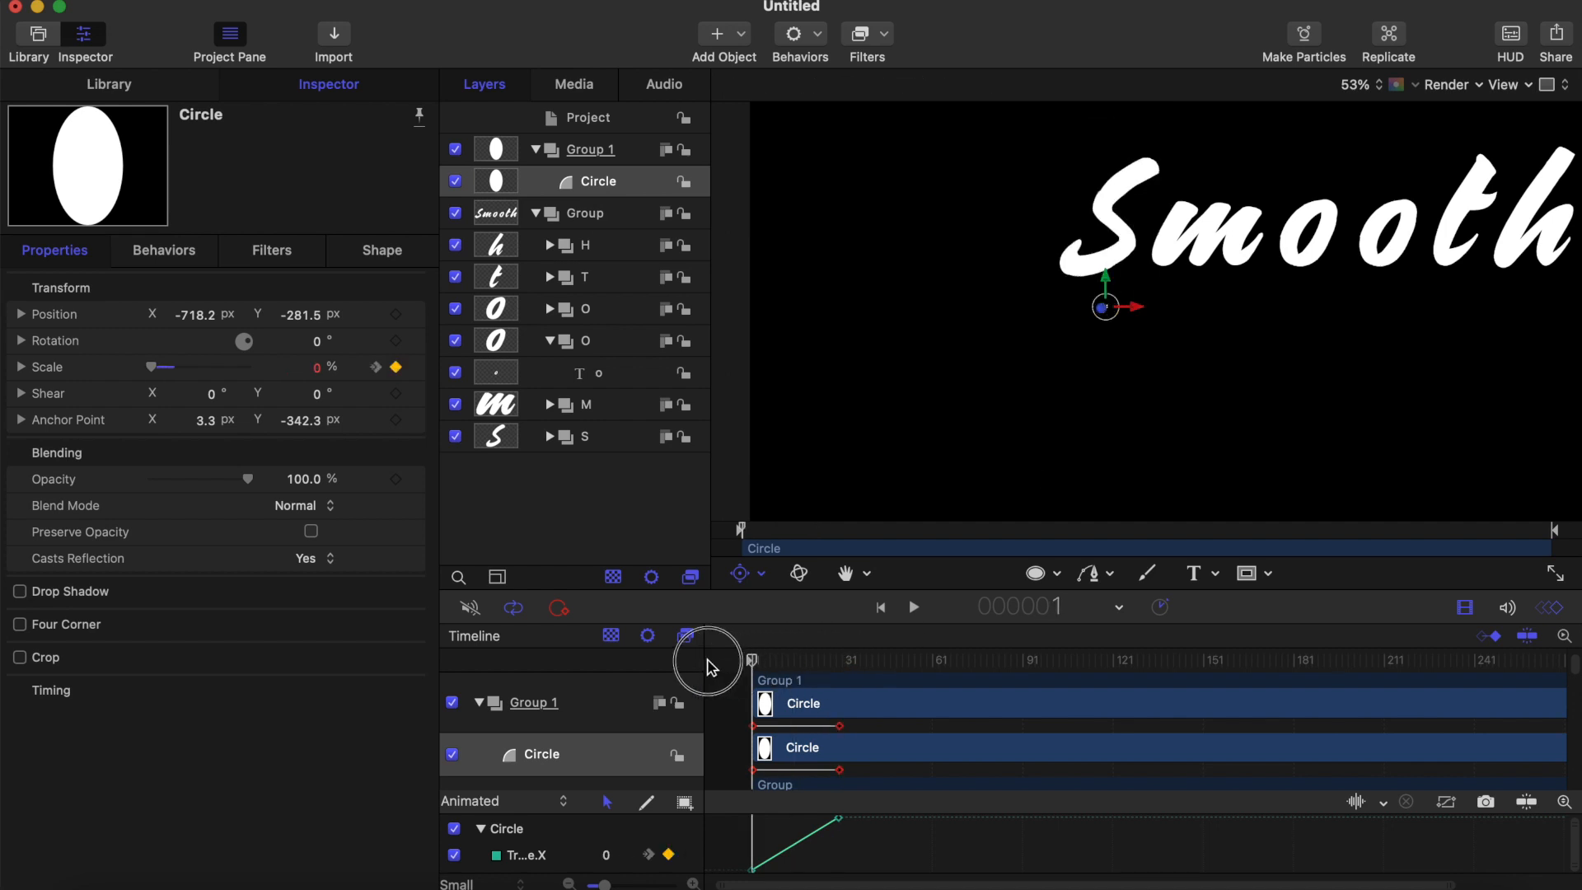
pyautogui.press('space')
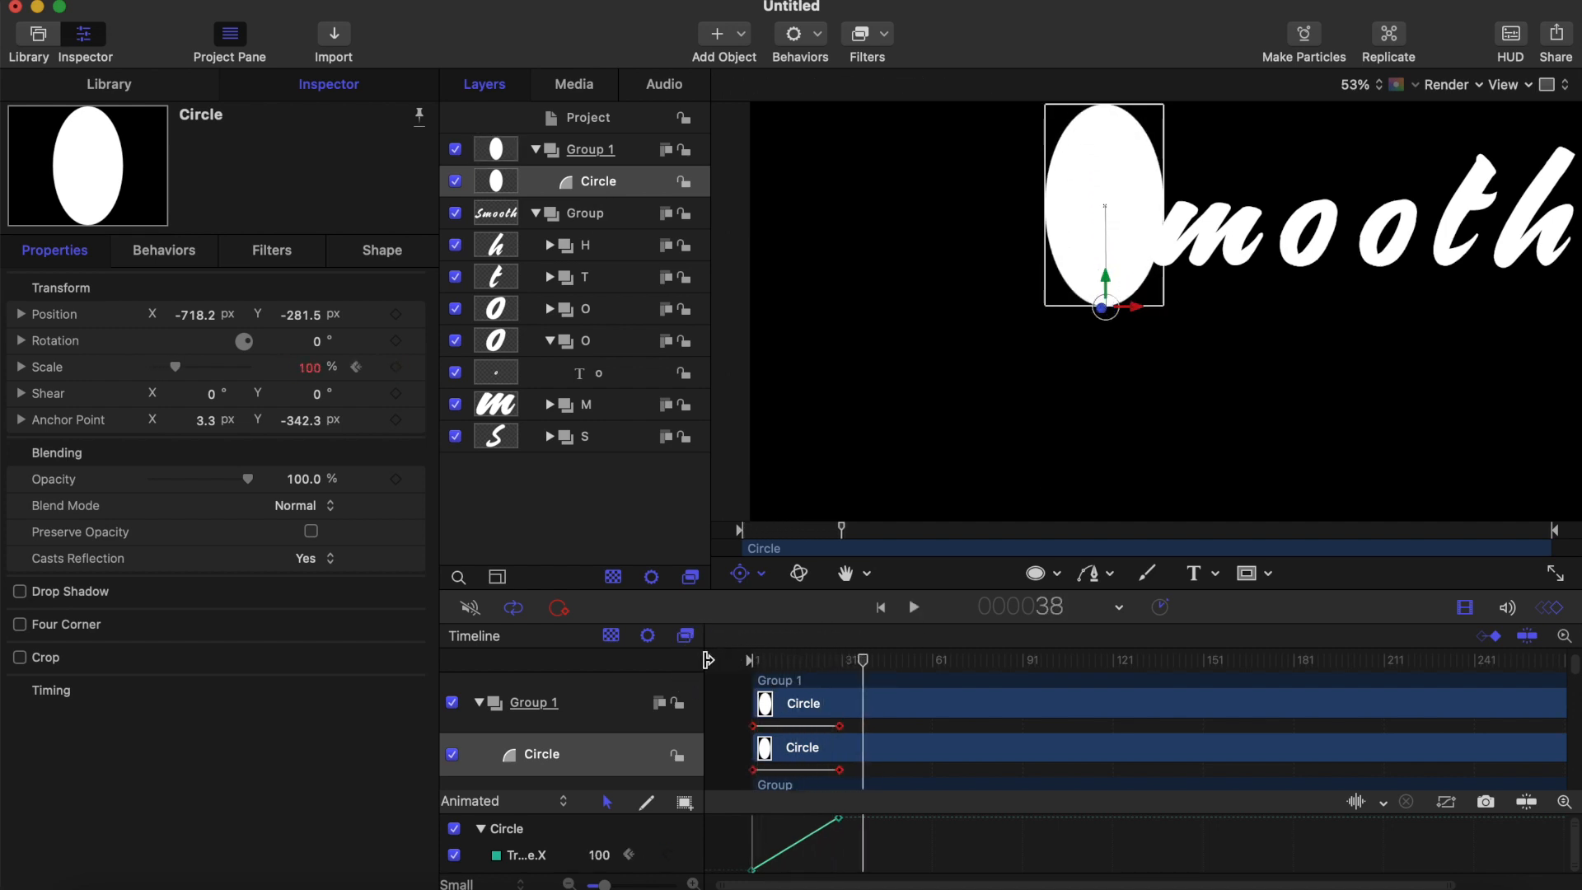
pyautogui.click(1038, 574)
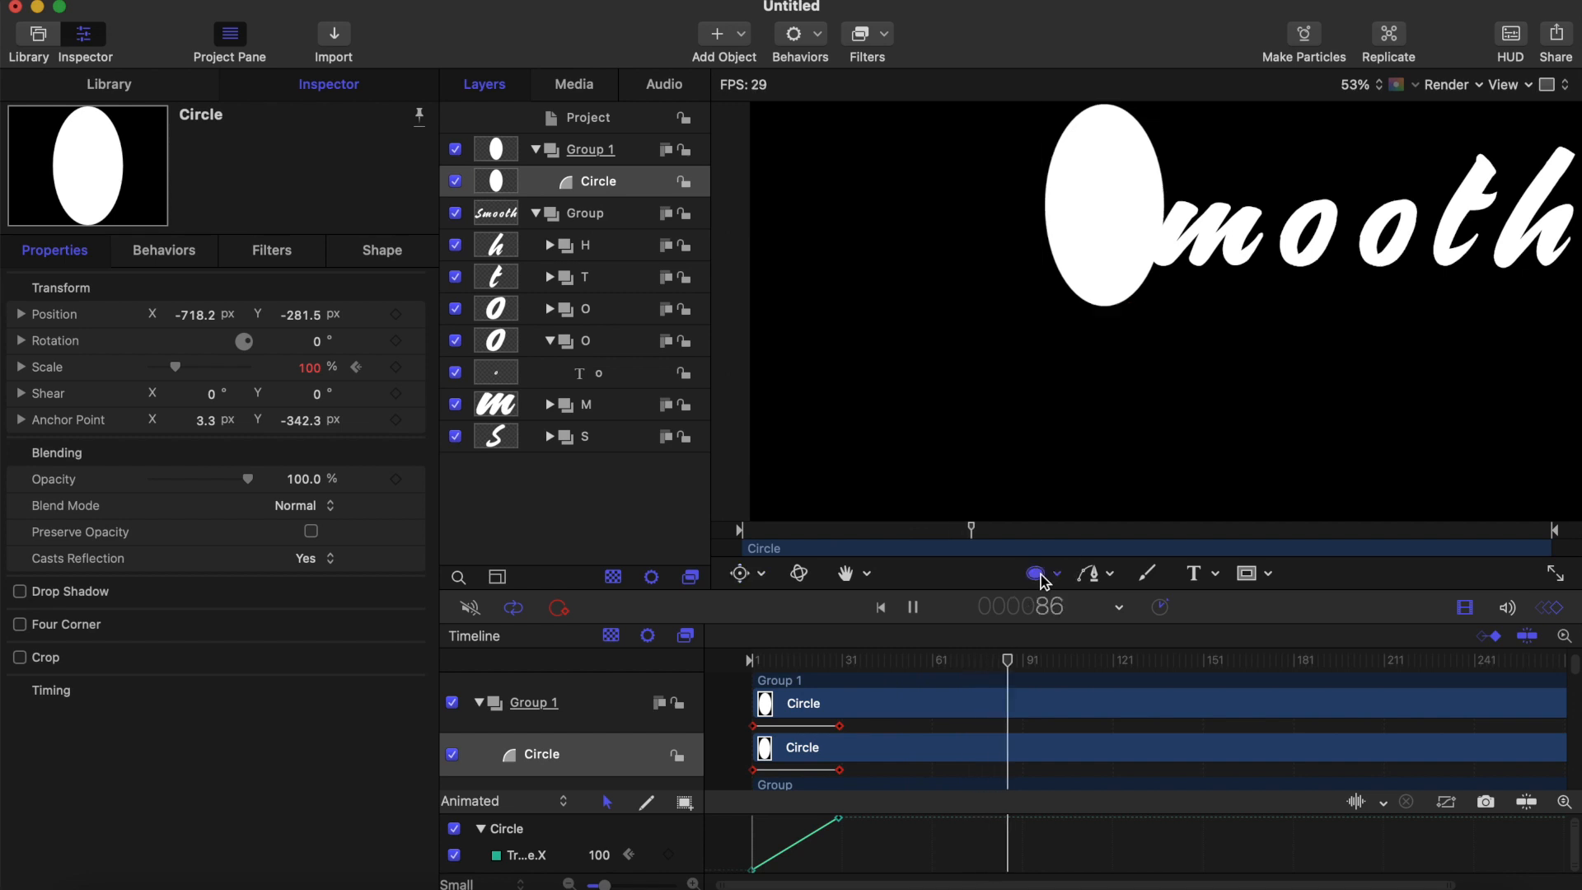
pyautogui.click(861, 663)
pyautogui.press('space')
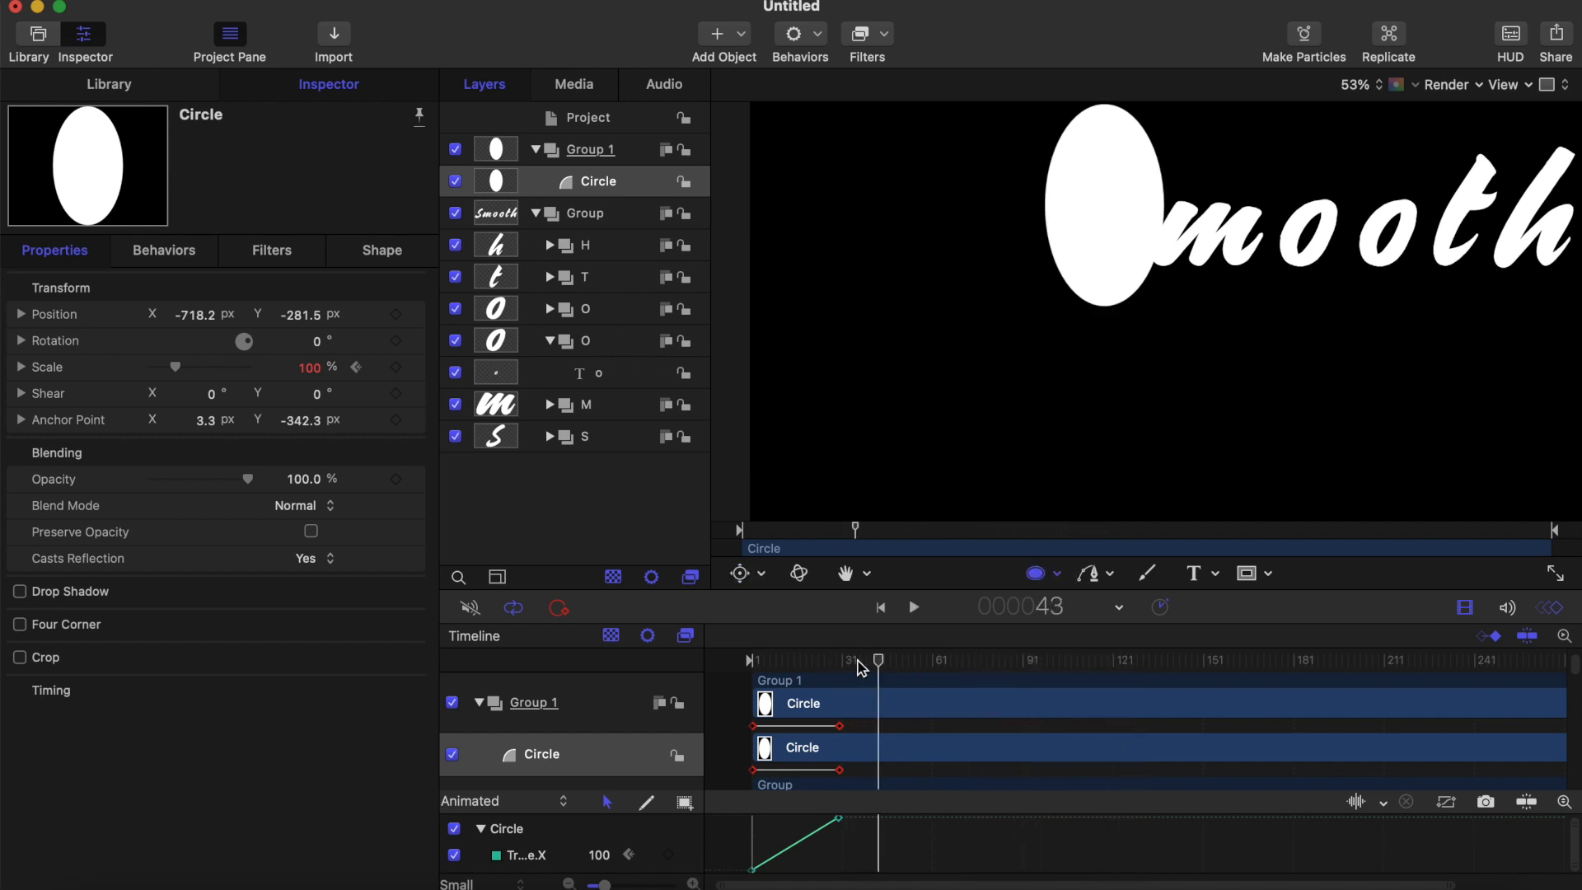
# Apply Ease Both to the circle's end scale keyframe on frame 30 and replay the animation from the start
pyautogui.click(839, 820)
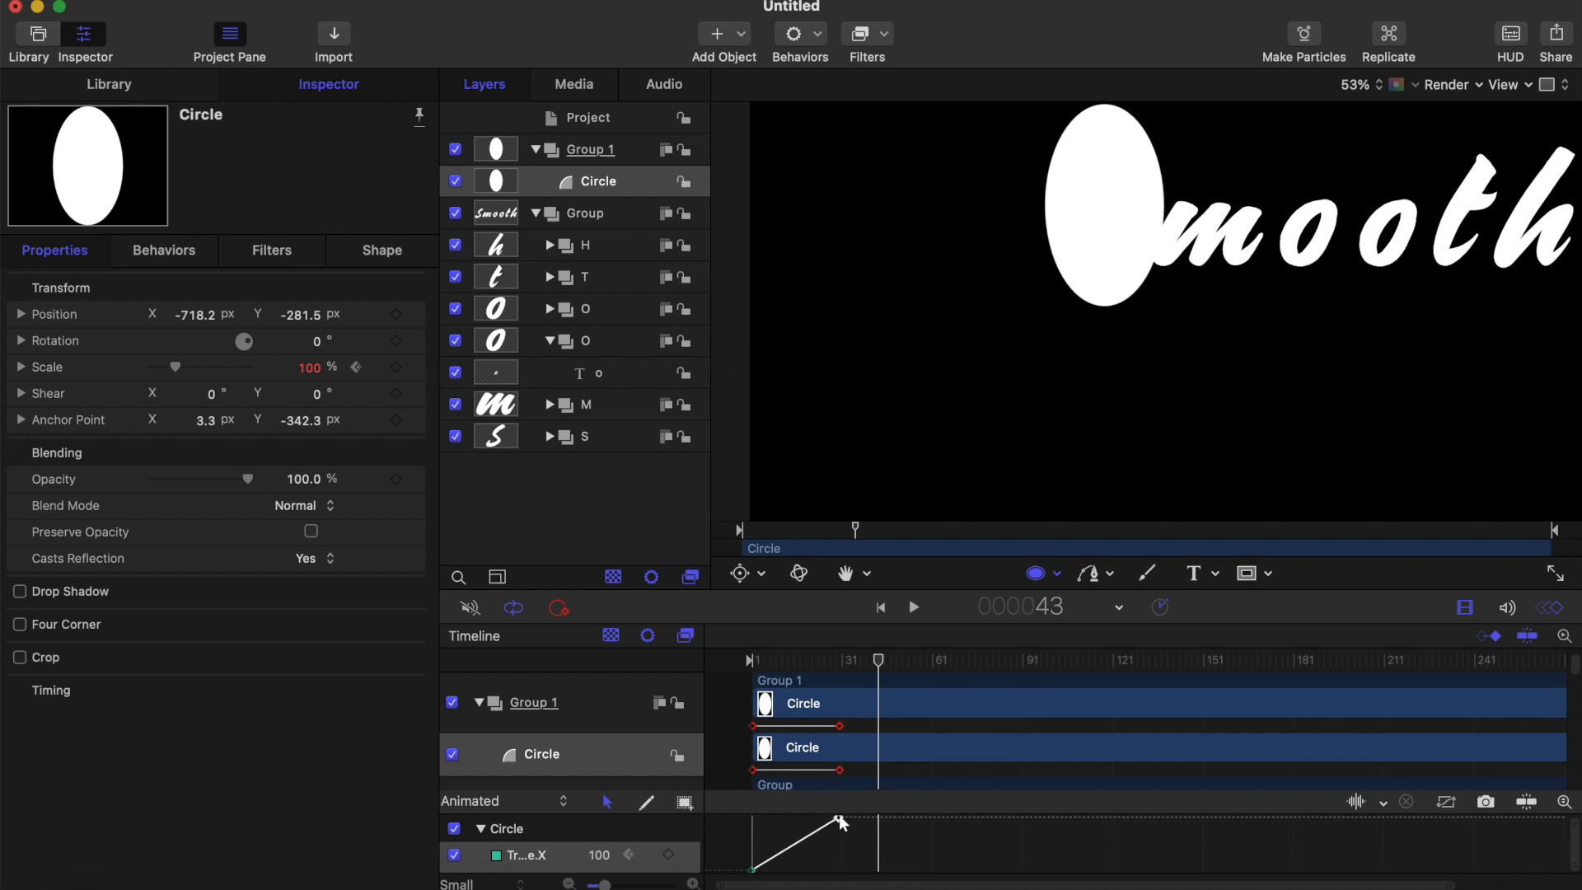
pyautogui.rightClick(840, 822)
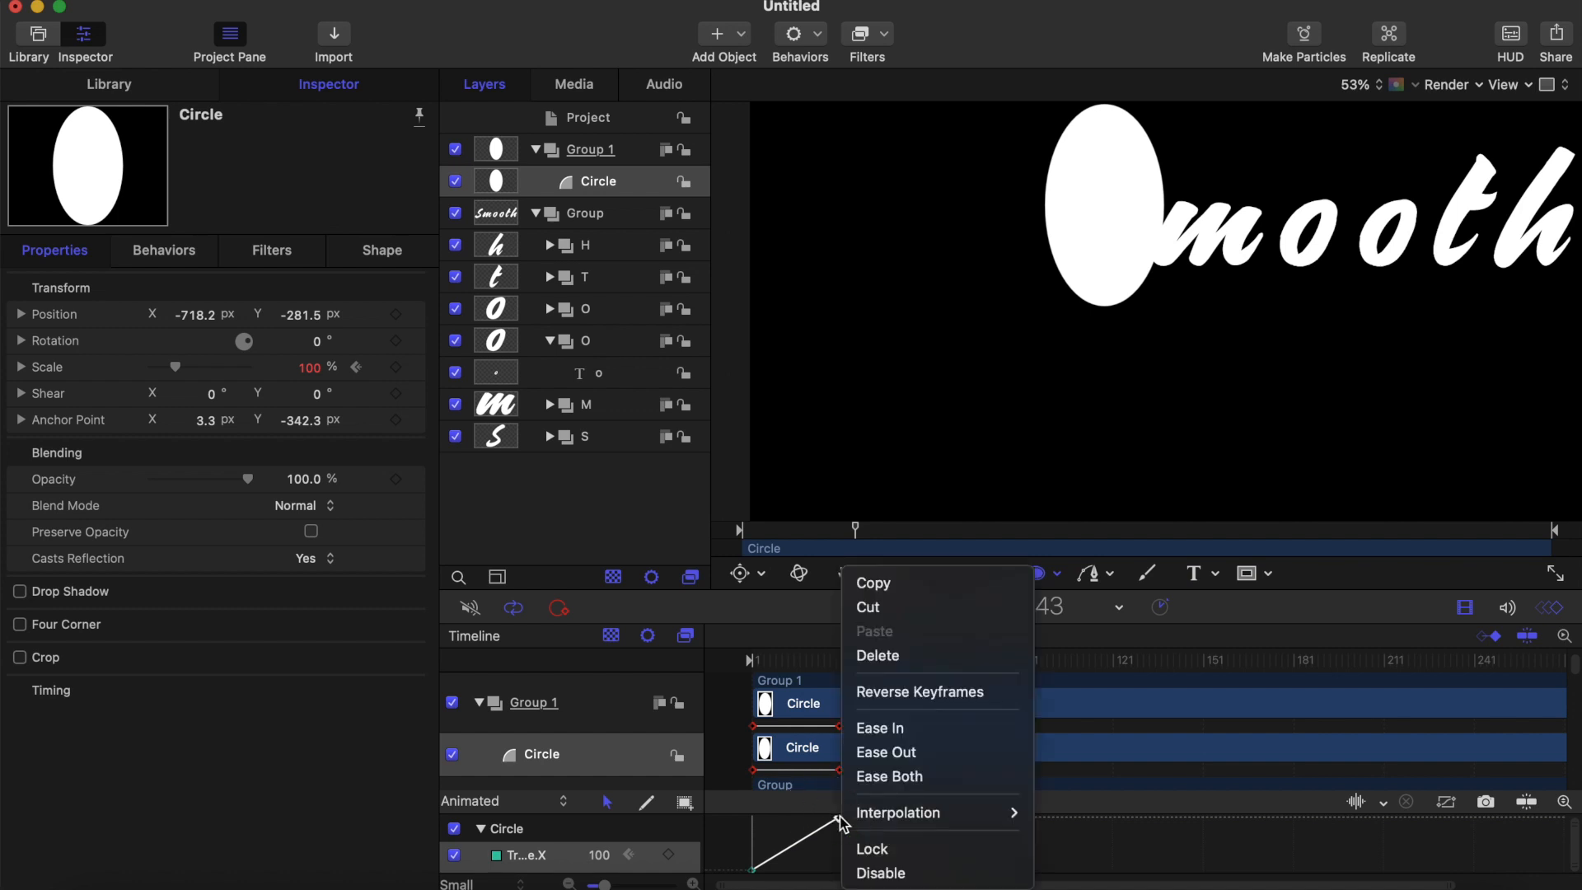
pyautogui.click(885, 777)
pyautogui.press('Home')
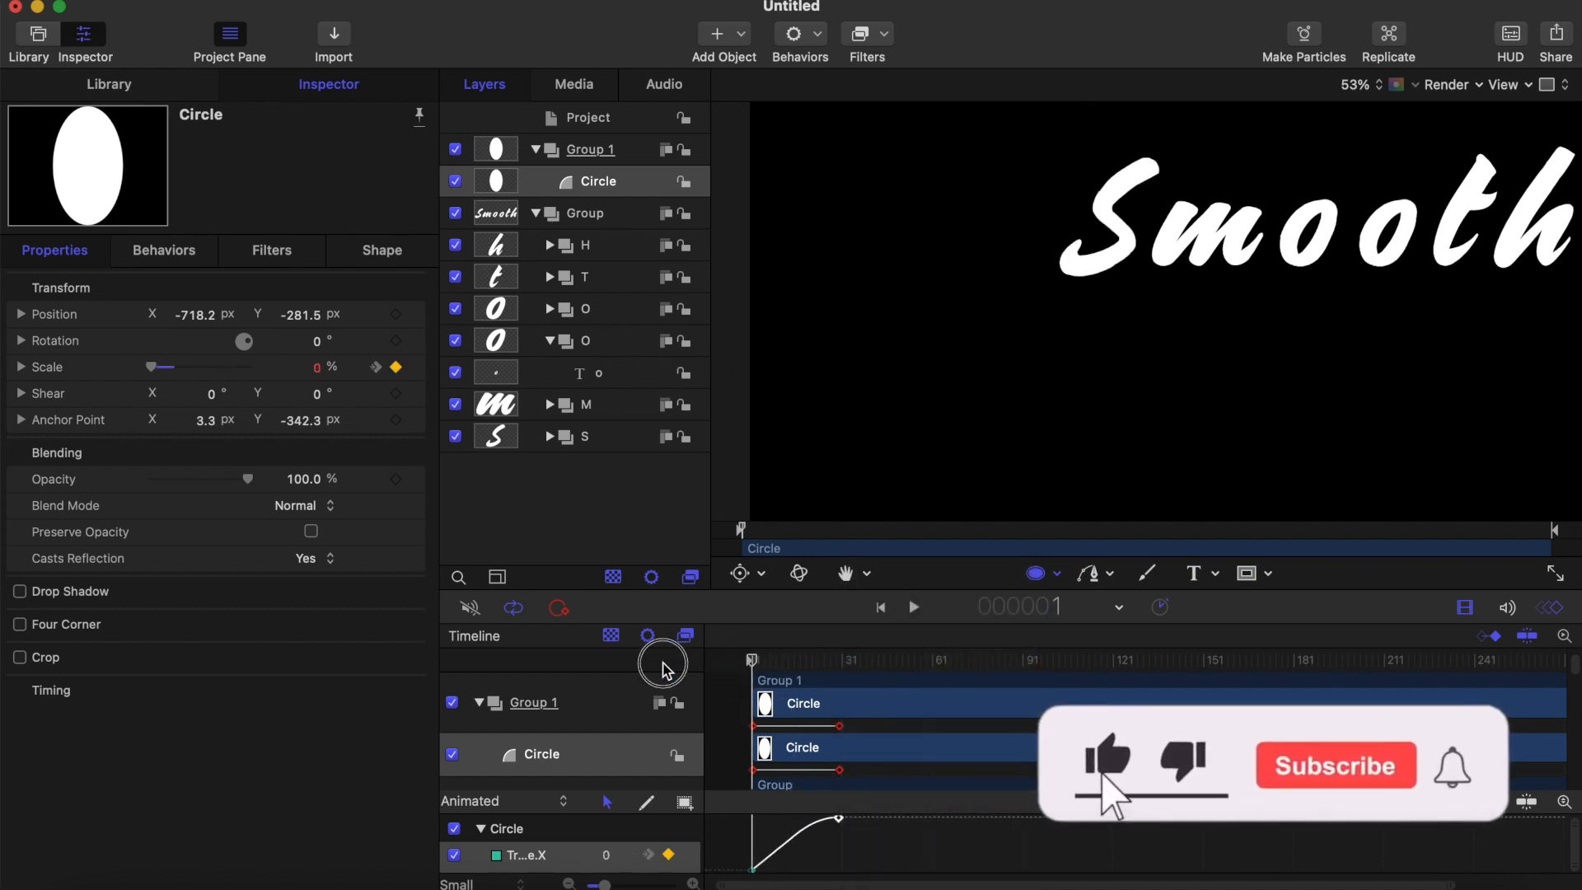
pyautogui.press('space')
pyautogui.press('space')
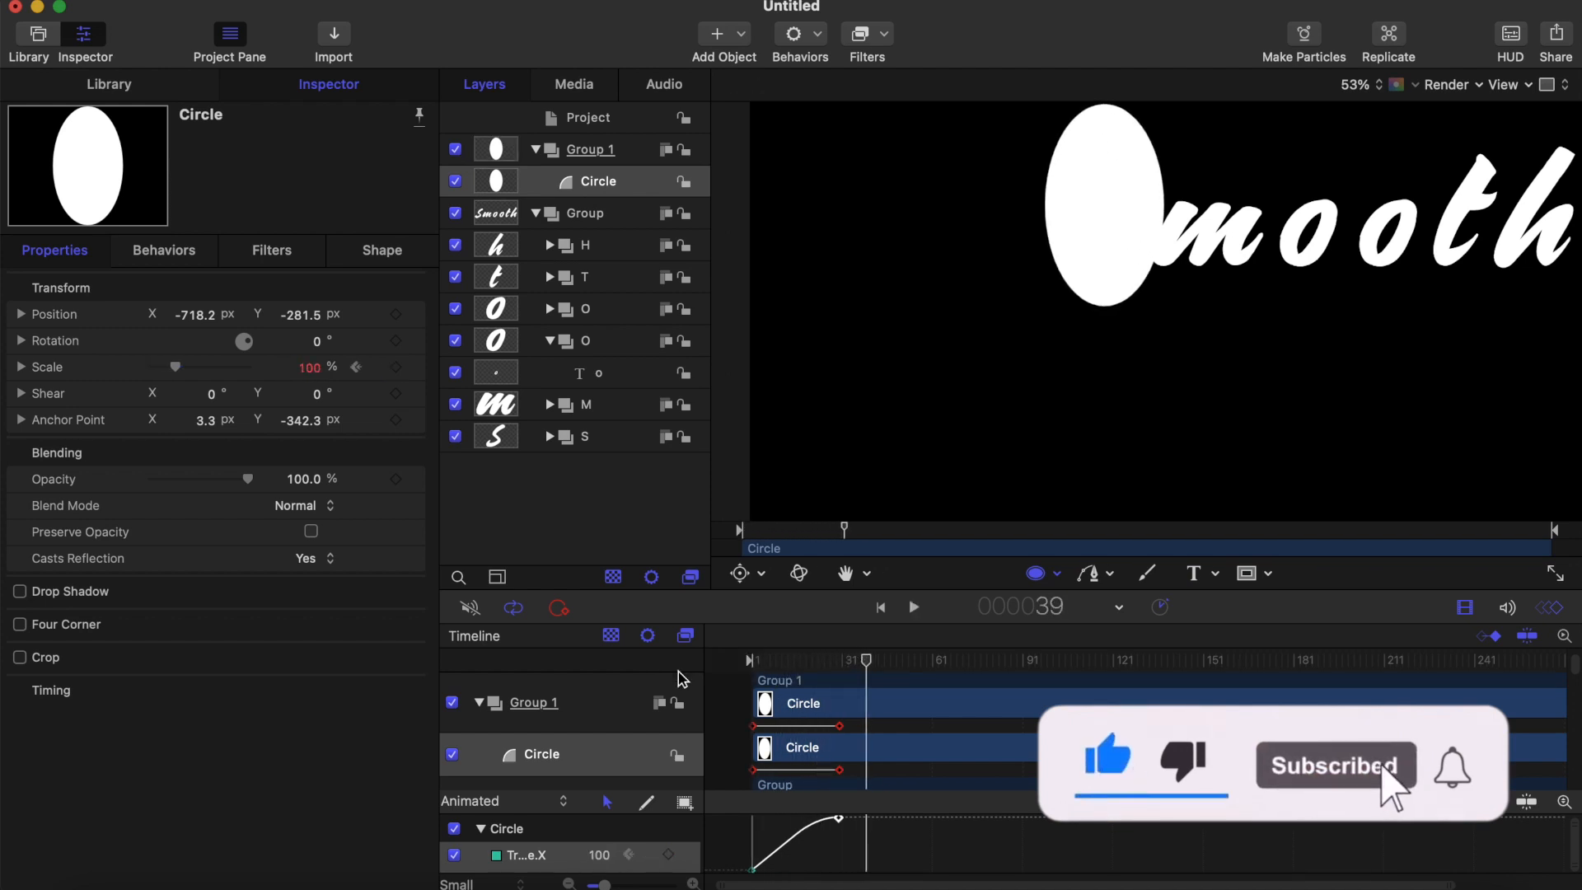
pyautogui.scroll(-1, 923, 729)
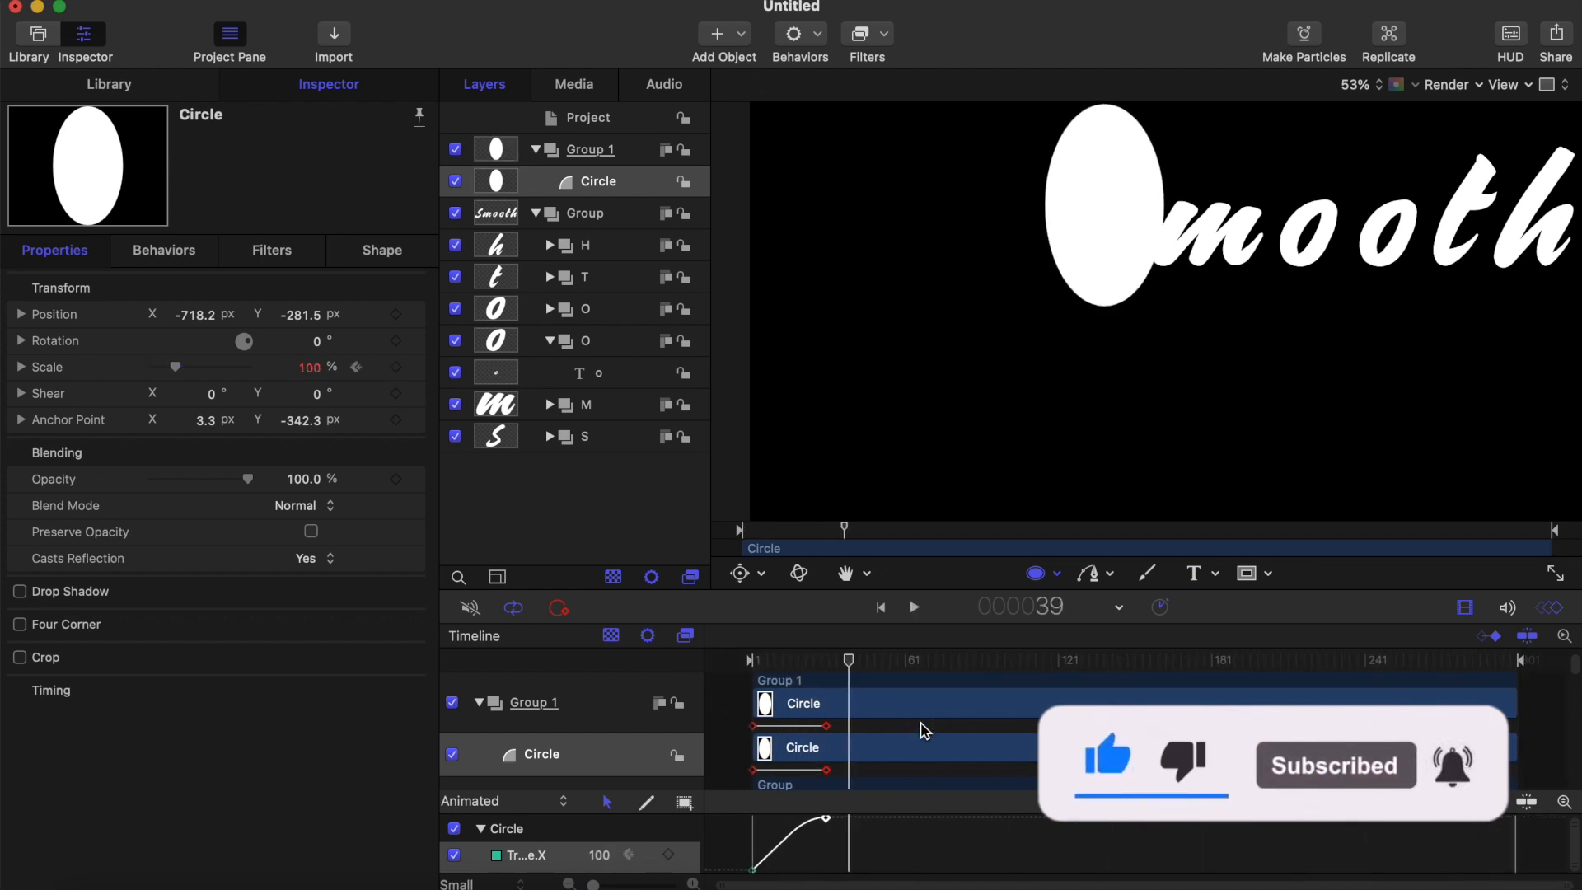
pyautogui.click(846, 669)
pyautogui.moveTo(846, 669); pyautogui.dragTo(724, 671)
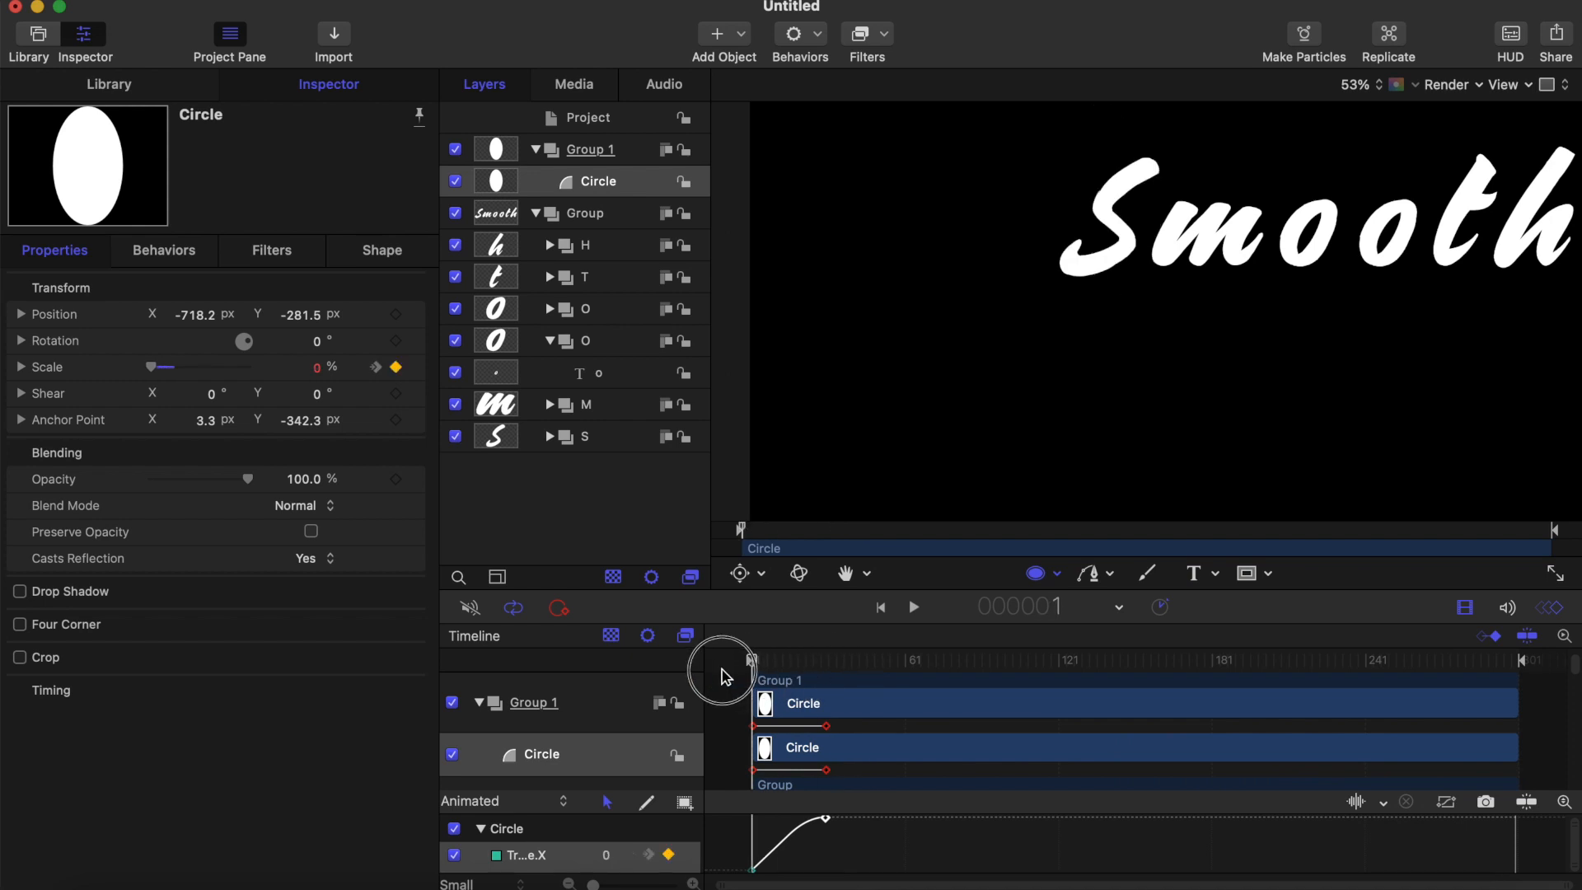
pyautogui.press('space')
pyautogui.press('space')
# Duplicate the animated circle layer twice within its group
pyautogui.click(599, 185)
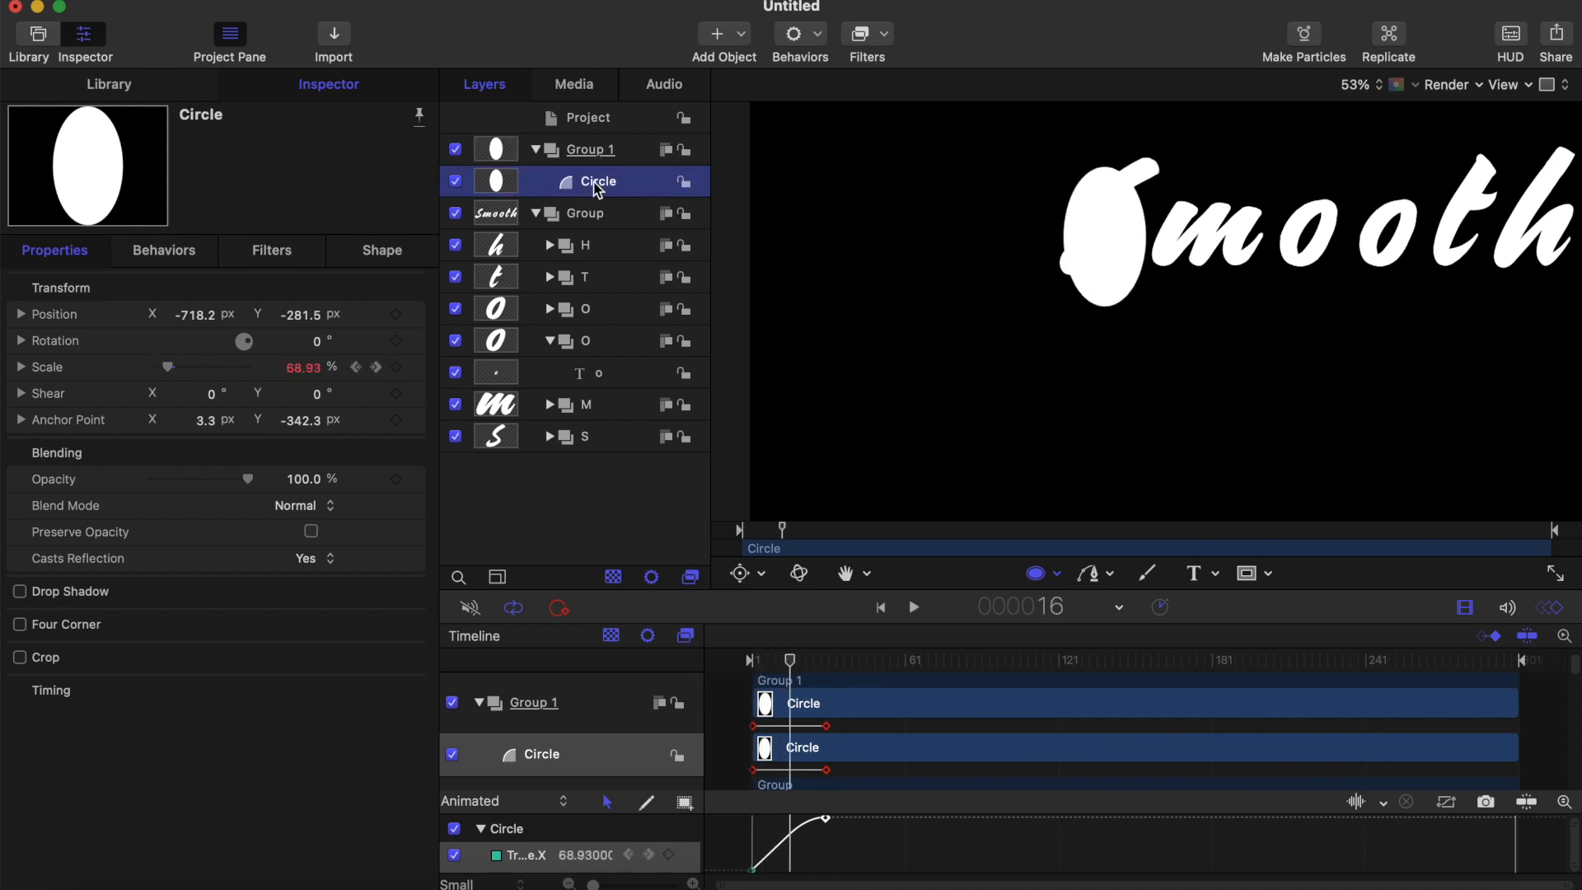
pyautogui.press('super+d')
pyautogui.press('super+d')
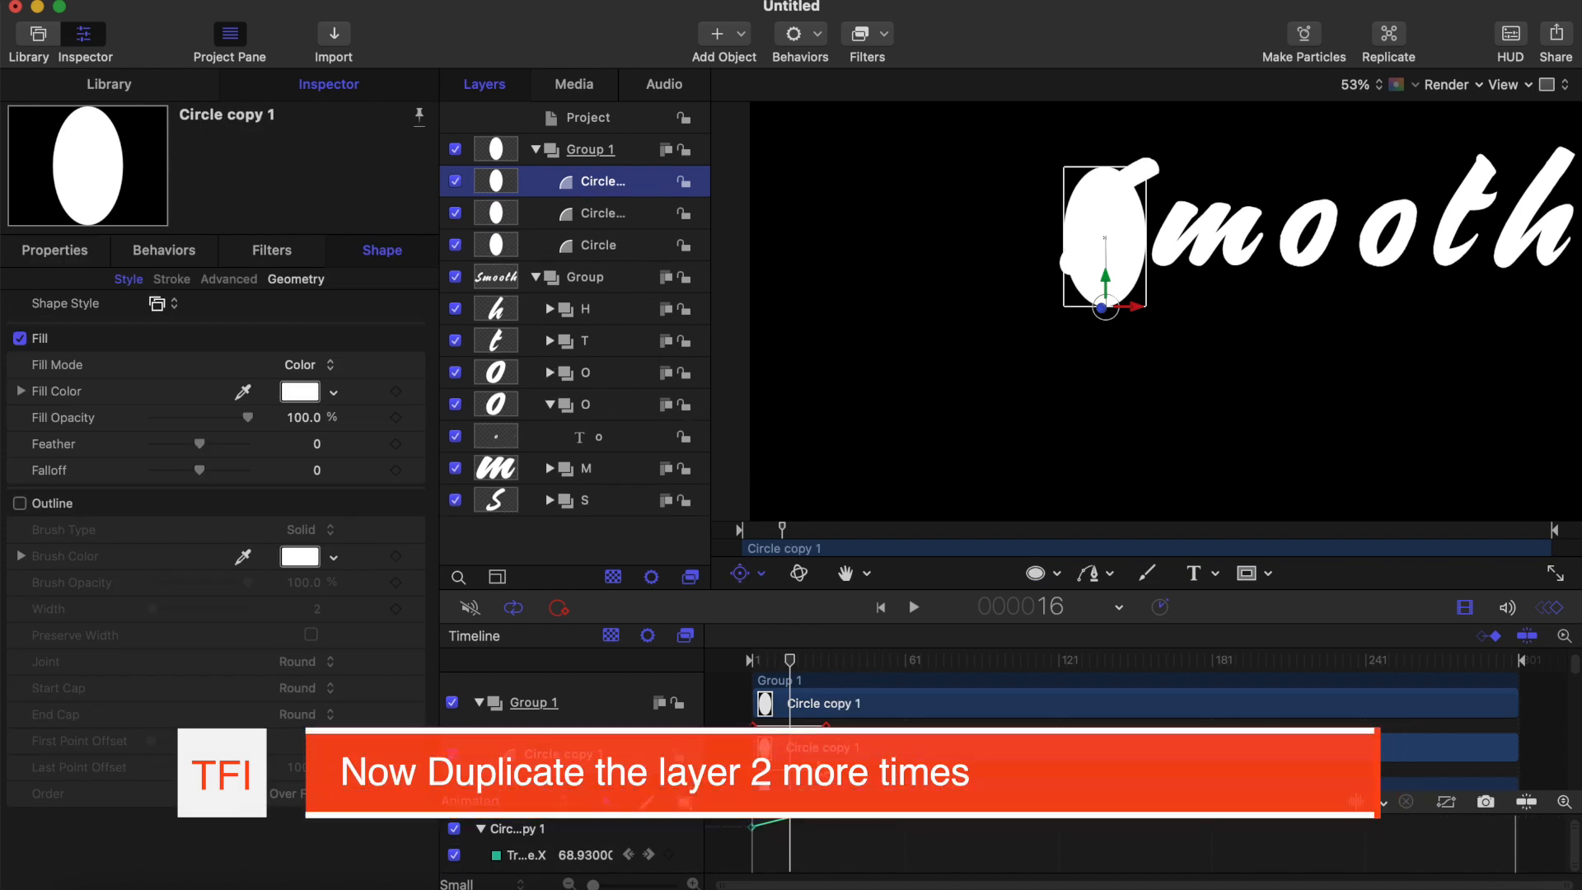
# Change the middle circle copy's fill color to coral pink and hide the topmost copy
pyautogui.scroll(-3, 820, 766)
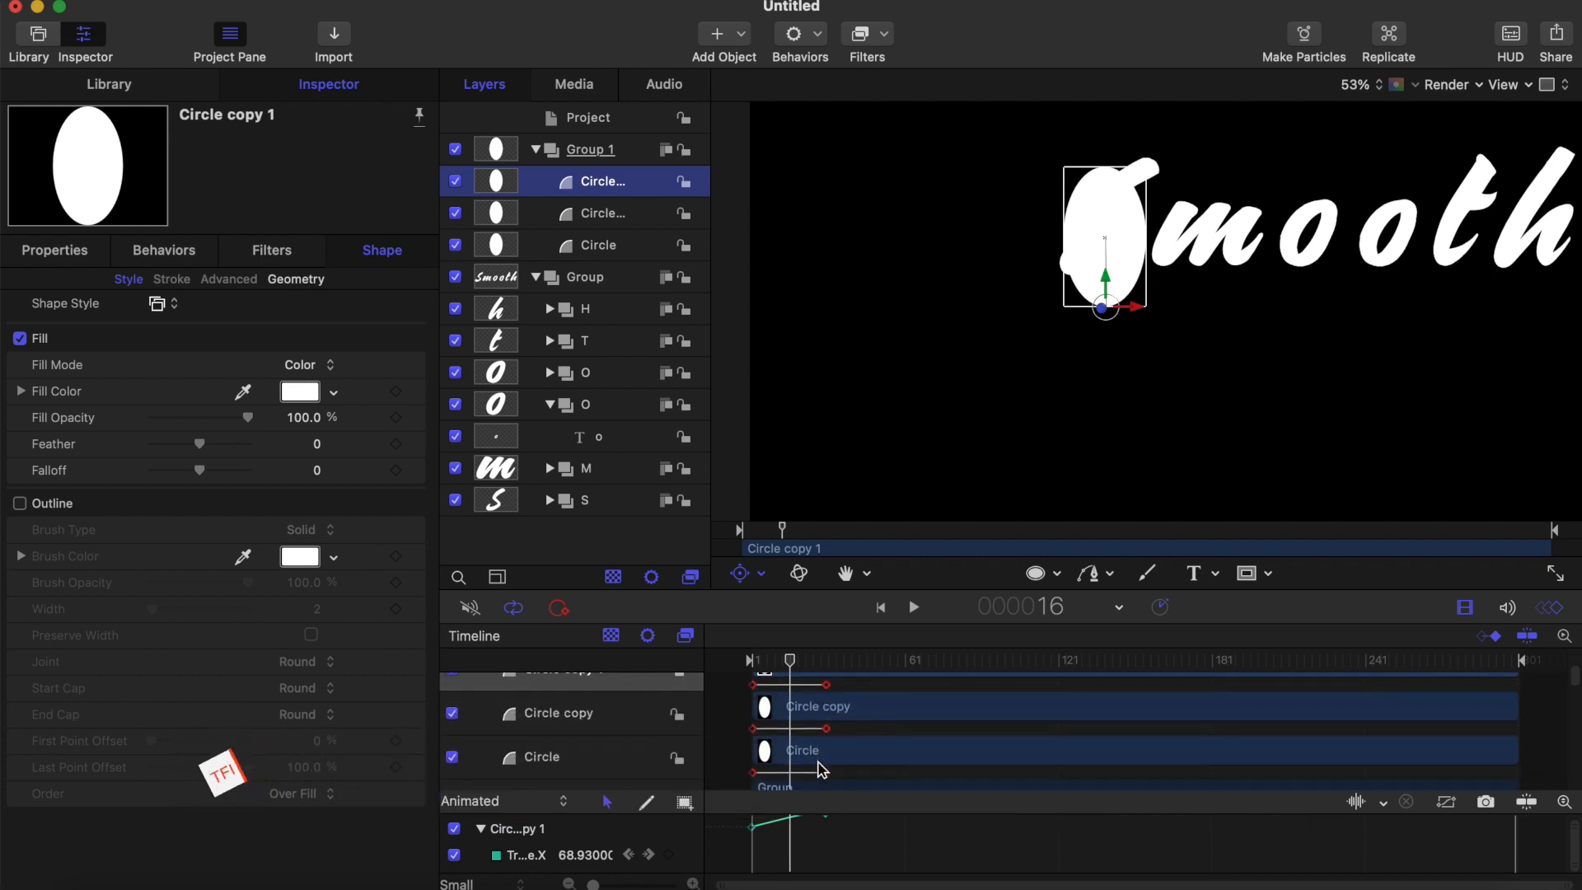
pyautogui.click(604, 215)
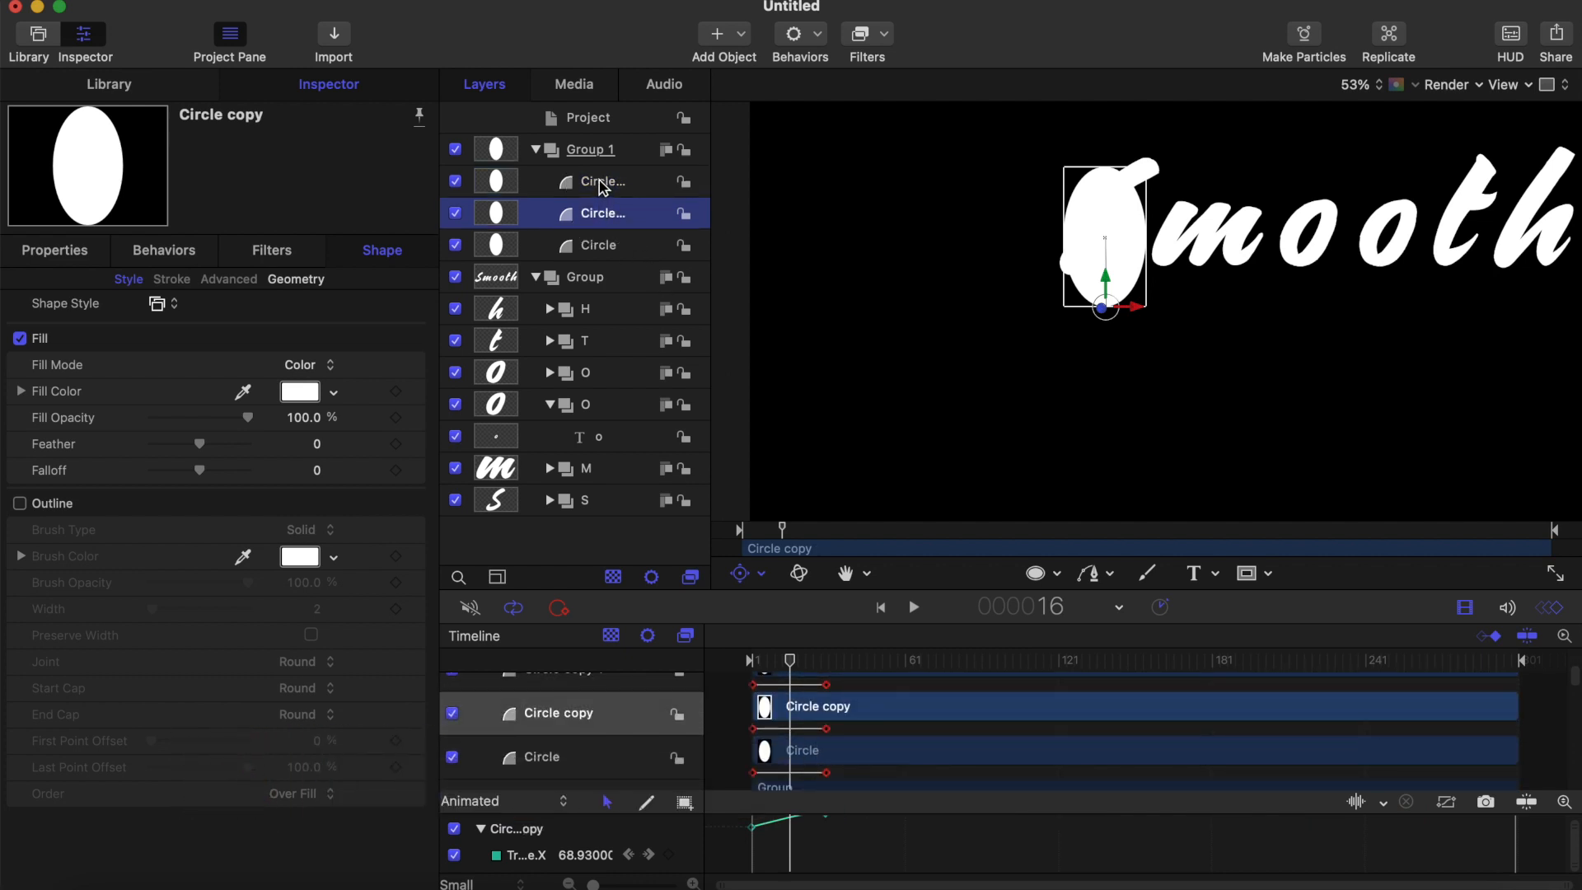
pyautogui.click(604, 185)
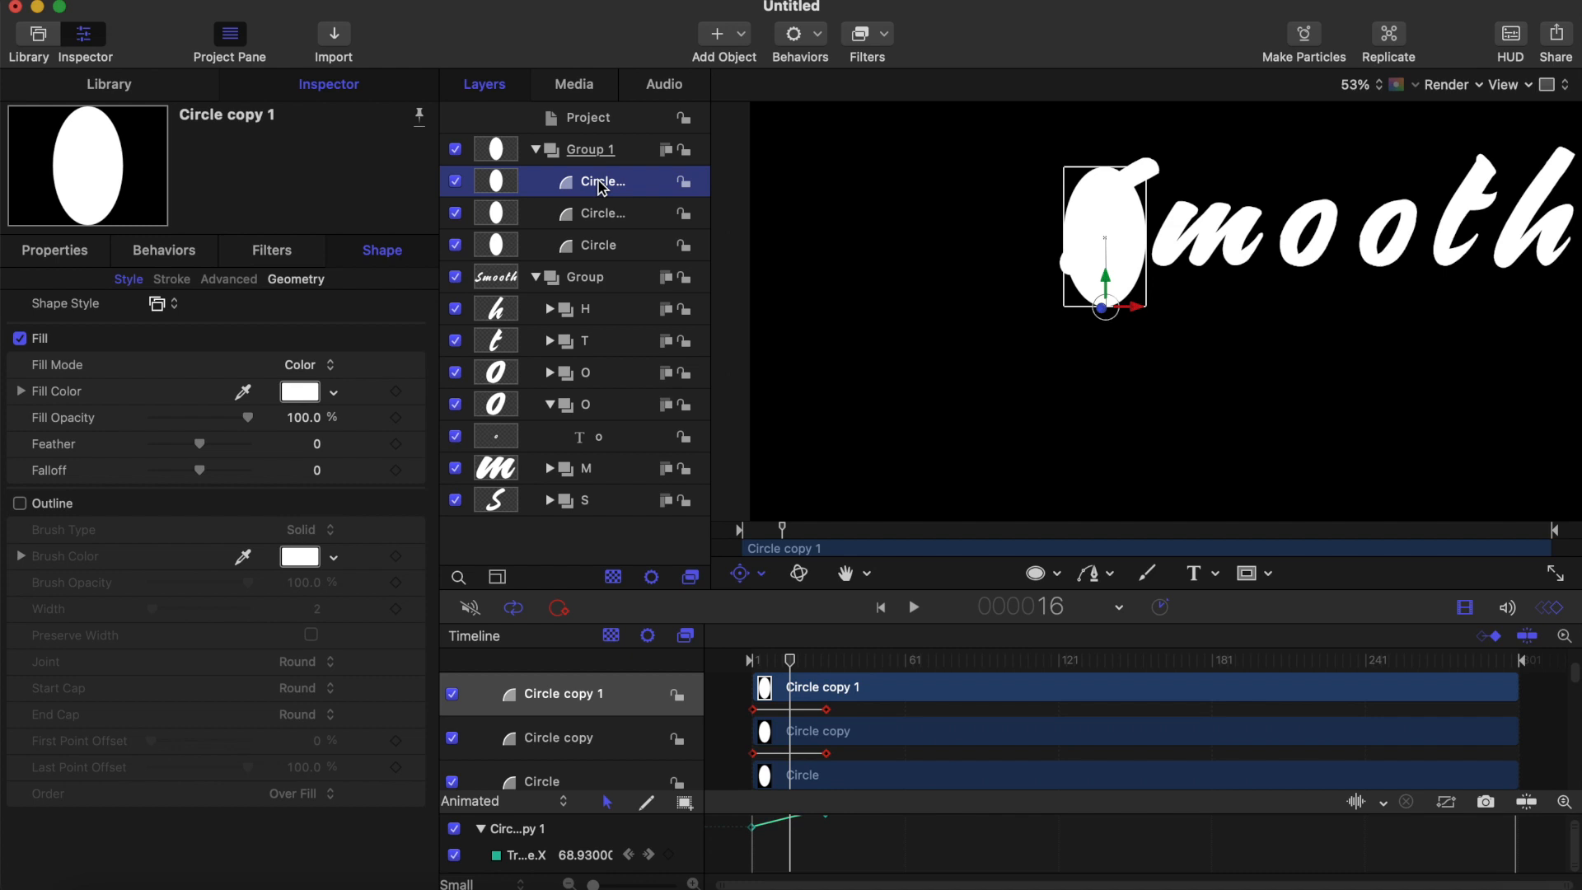
pyautogui.click(593, 216)
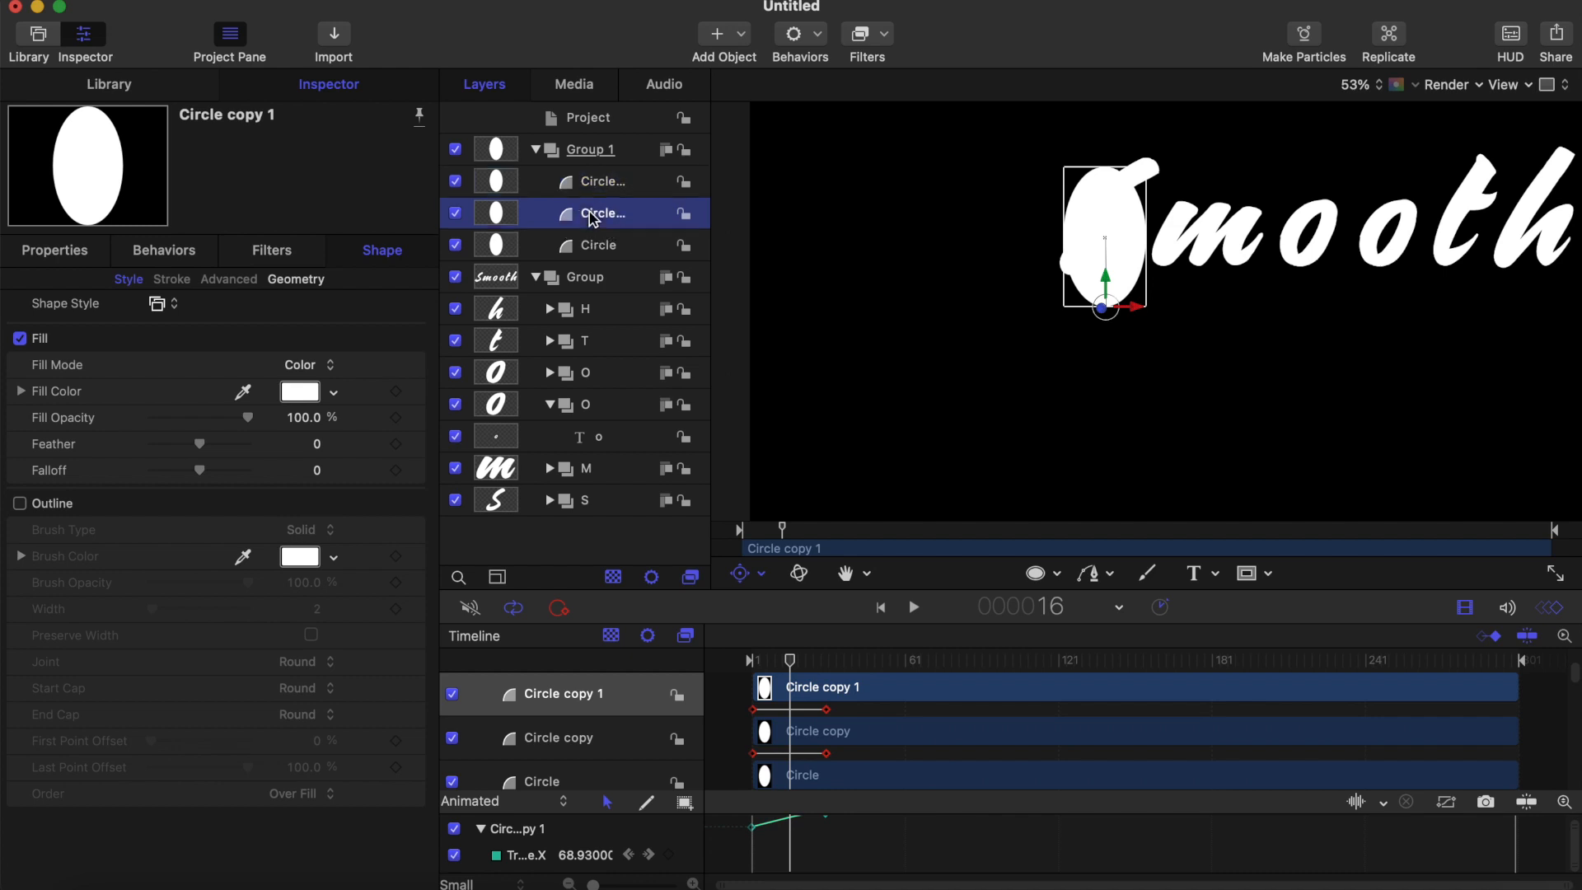
pyautogui.click(300, 392)
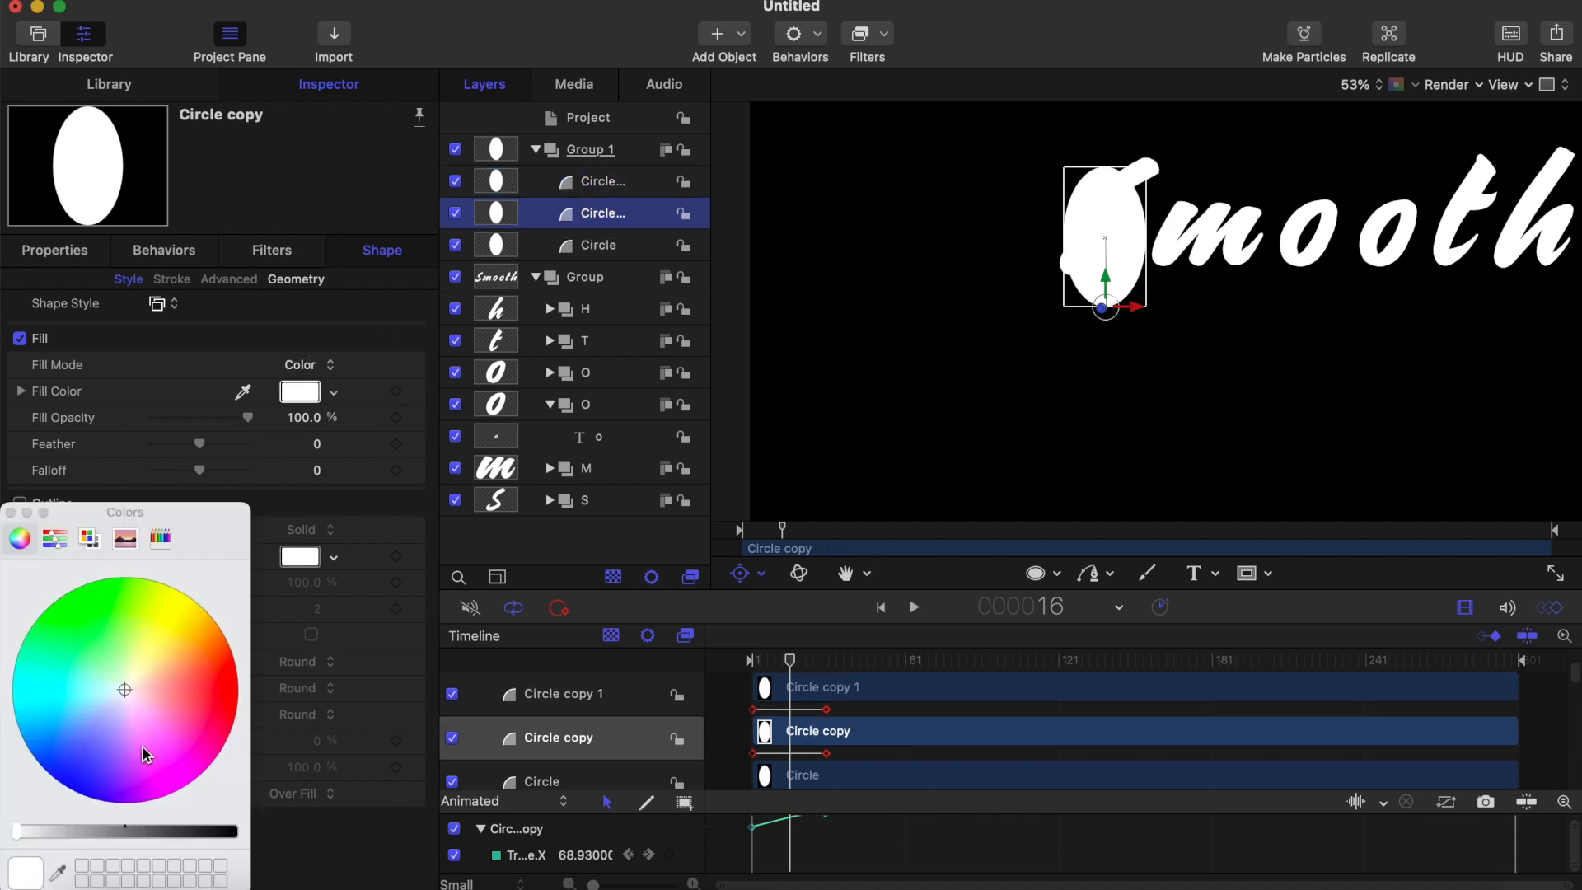
pyautogui.moveTo(126, 694); pyautogui.dragTo(159, 695)
pyautogui.click(455, 182)
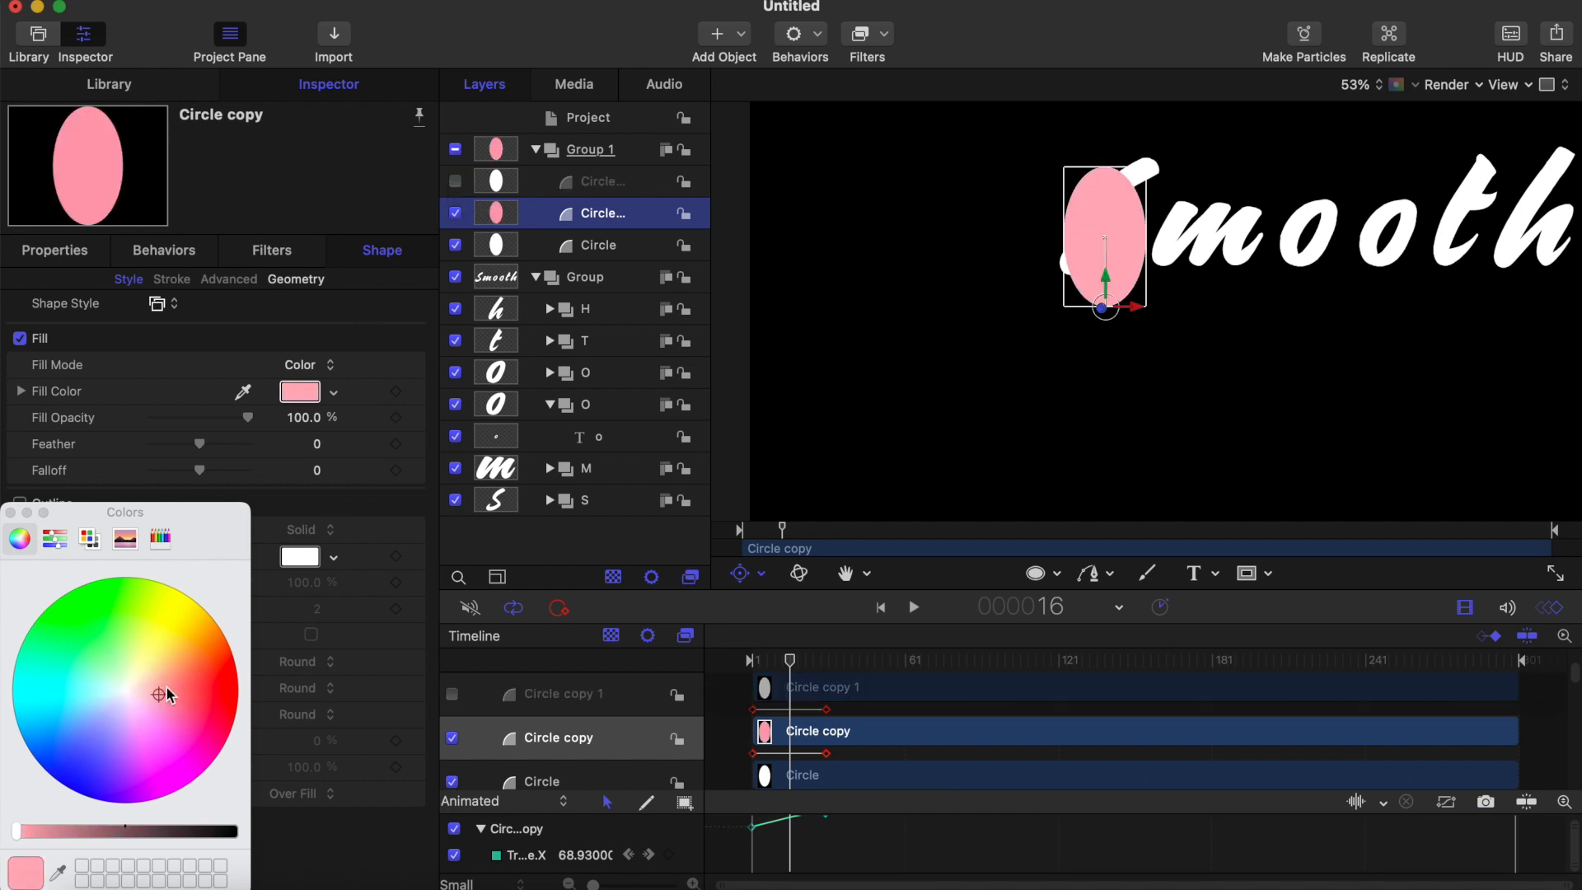
pyautogui.moveTo(167, 687); pyautogui.dragTo(171, 688)
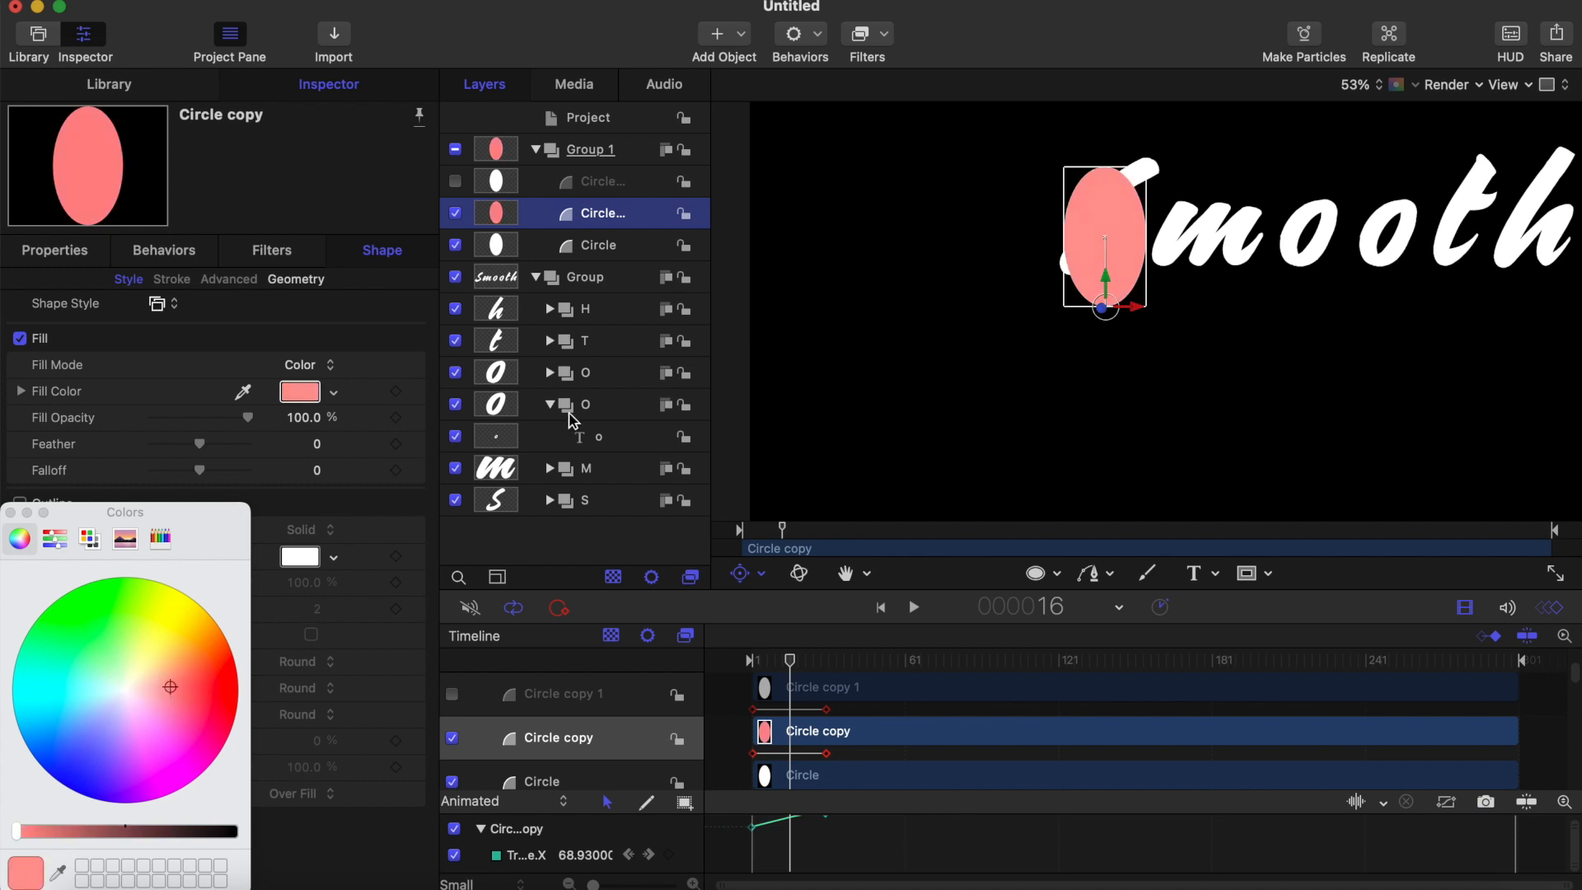
# Hide the coral circle copy and change the original bottom circle's fill color to light green
pyautogui.click(599, 247)
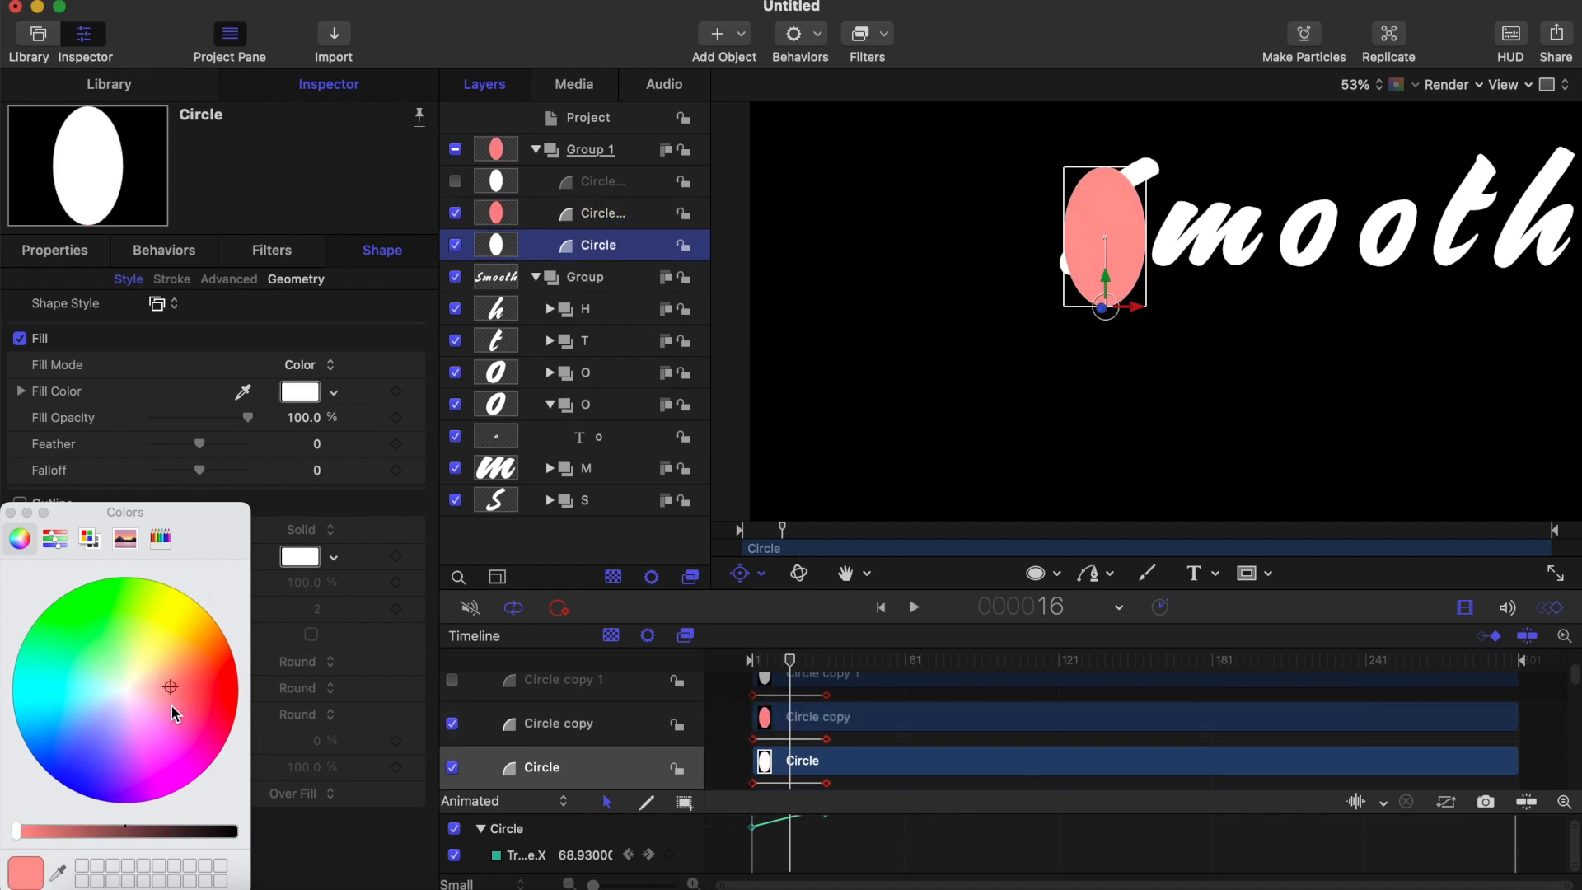
pyautogui.moveTo(169, 686); pyautogui.dragTo(182, 638)
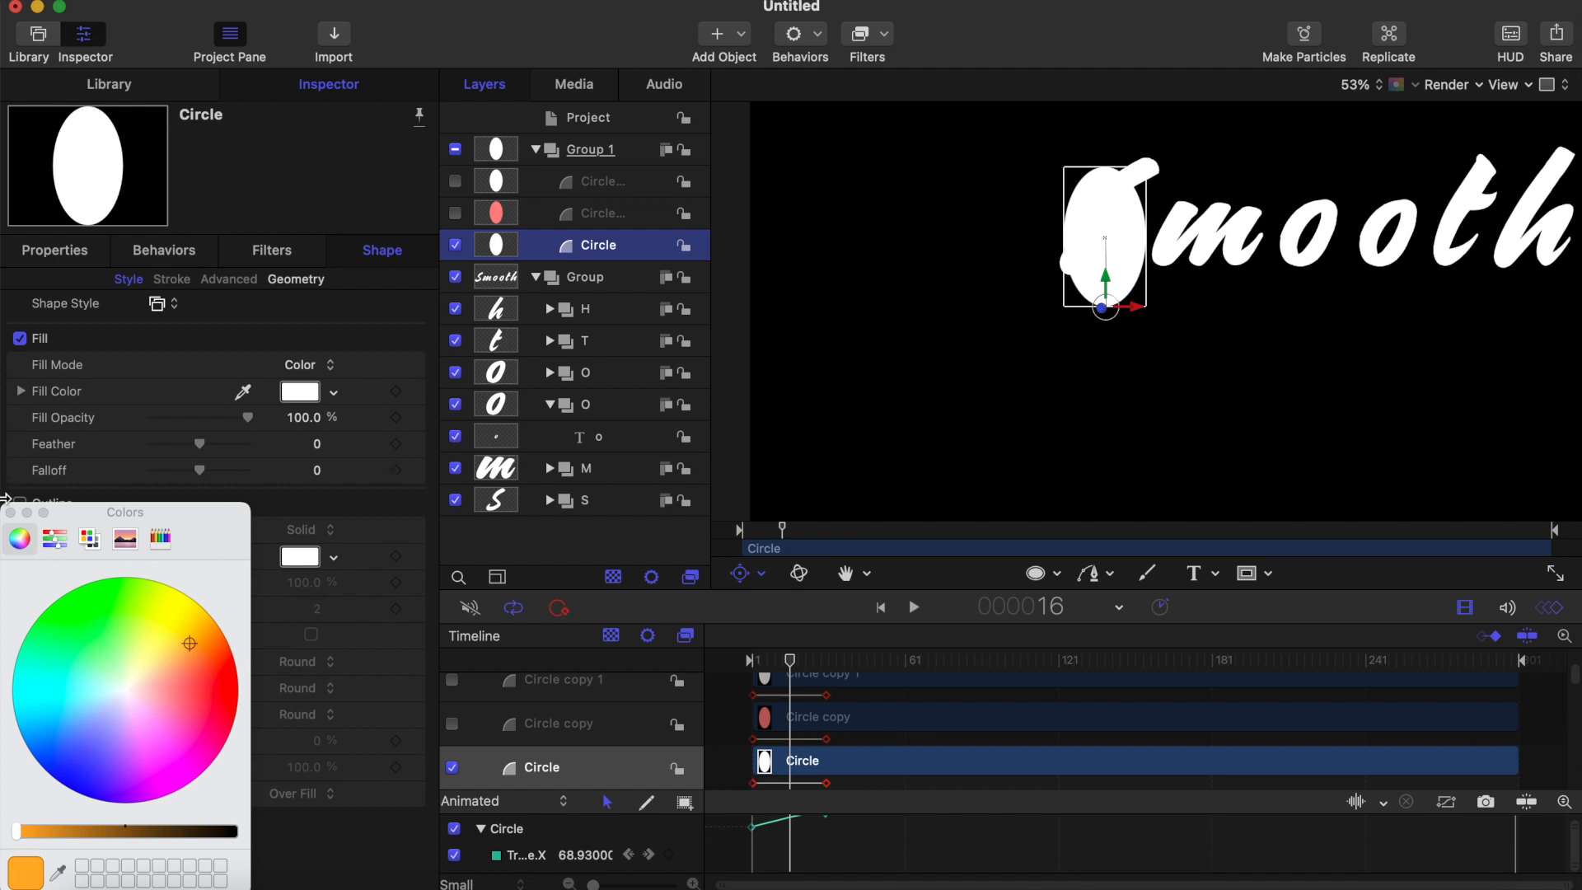
pyautogui.click(11, 512)
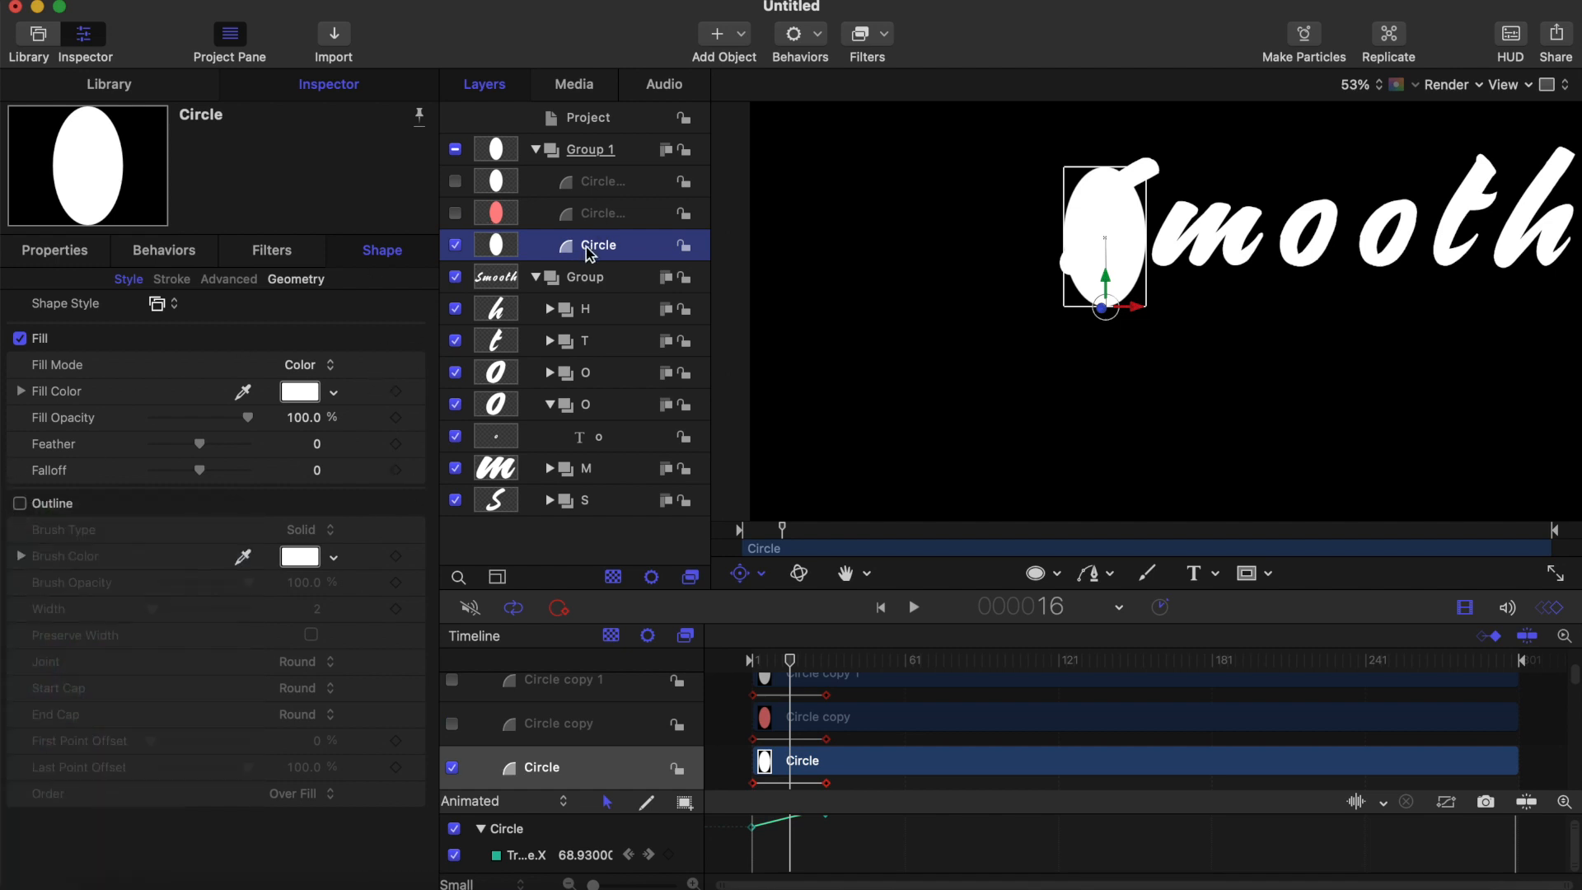
pyautogui.click(300, 392)
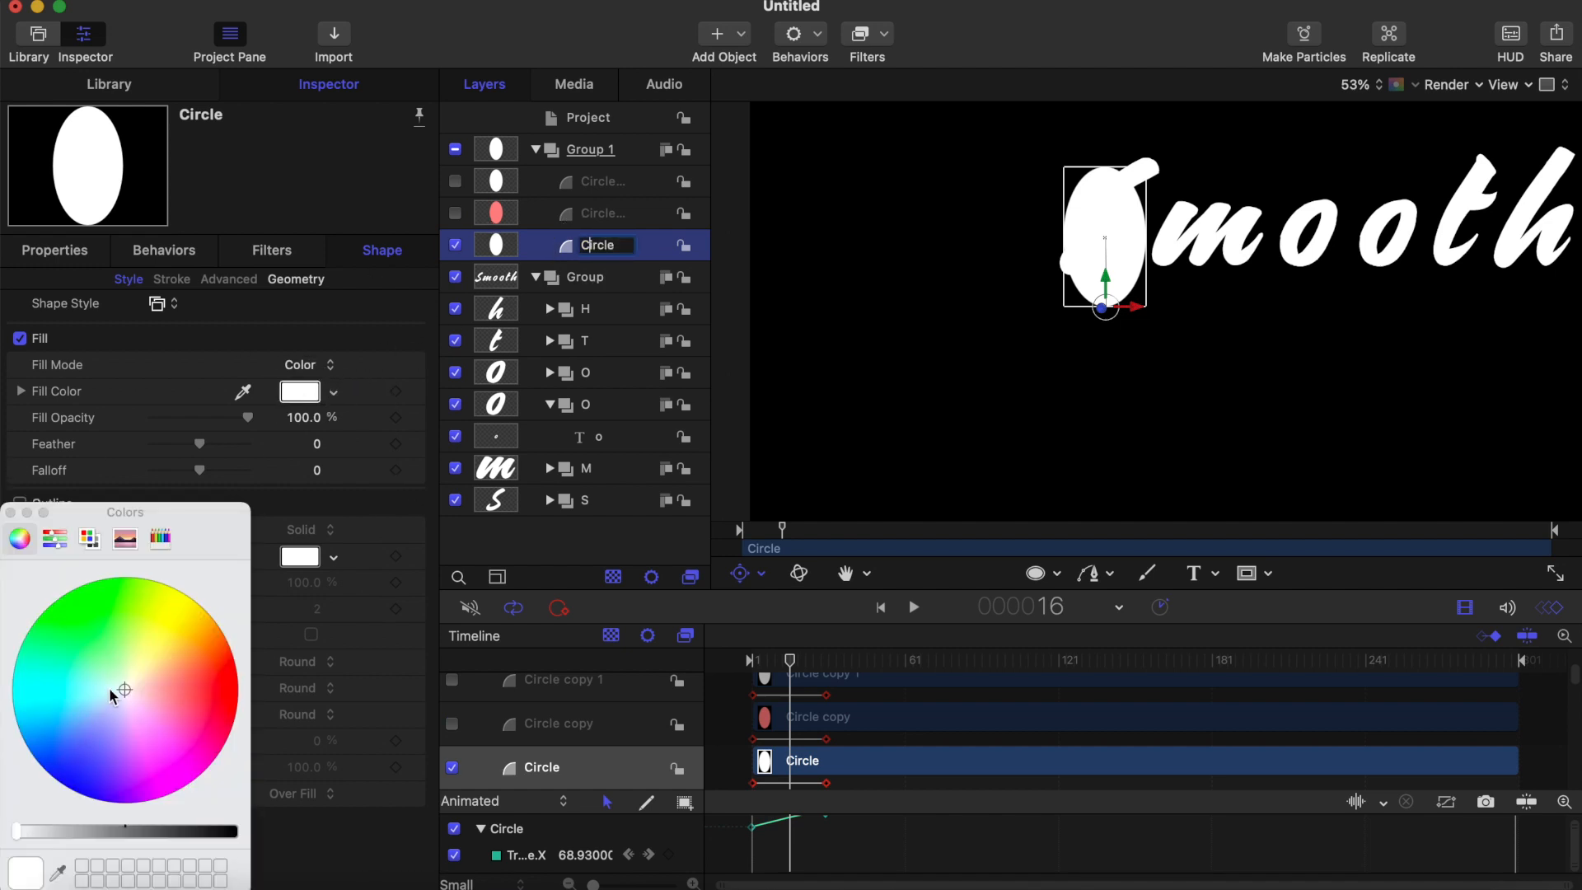
pyautogui.moveTo(113, 697); pyautogui.dragTo(113, 652)
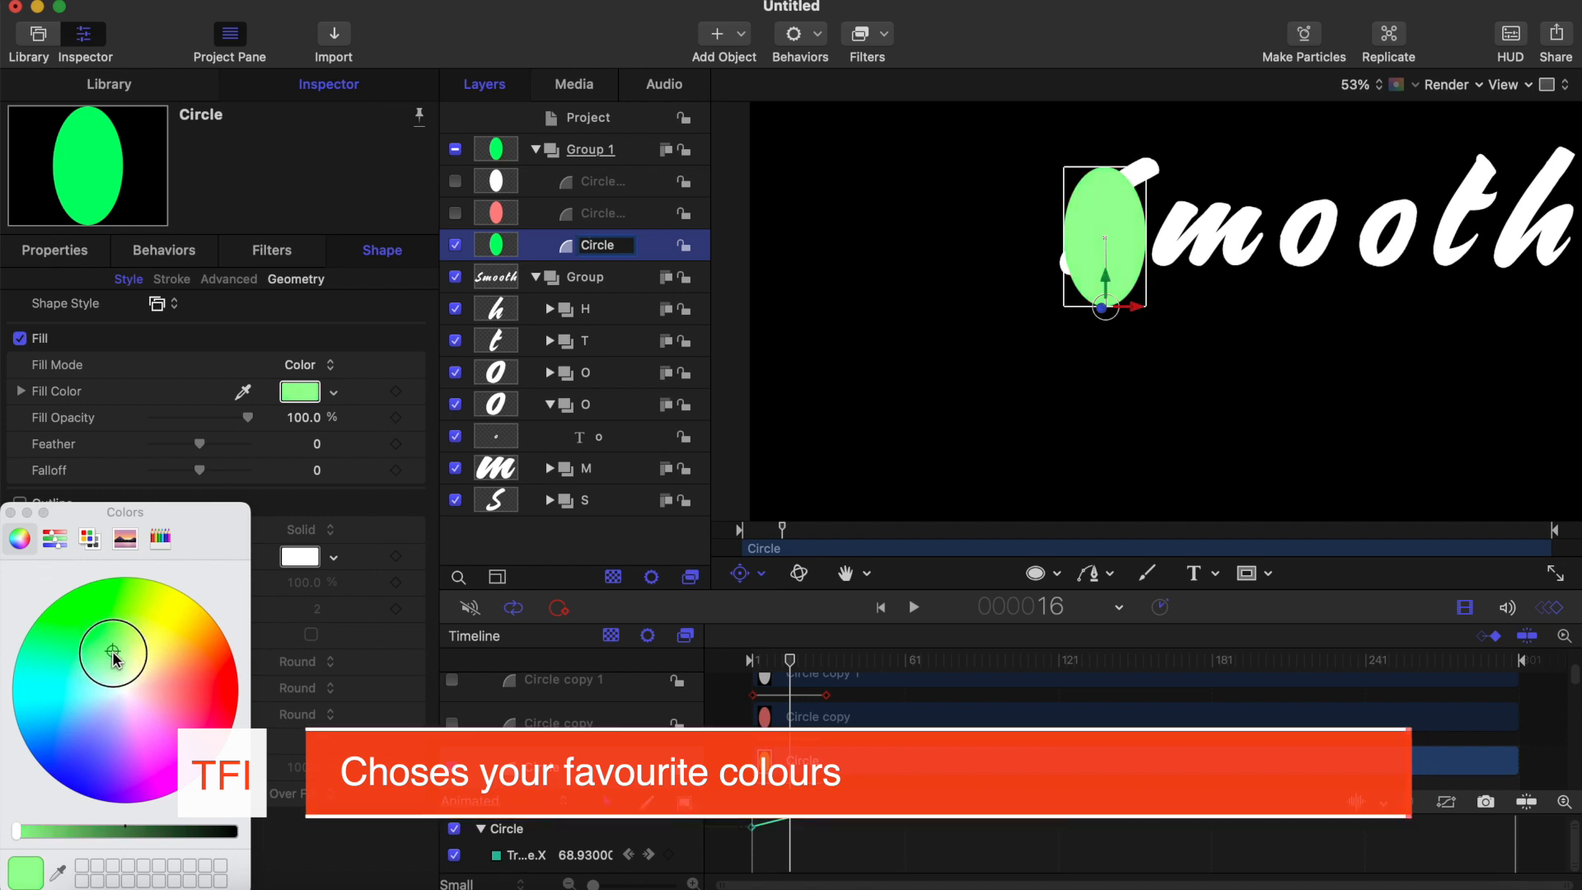
pyautogui.click(11, 513)
# Play the green circle's animation from frame 1 and make both hidden circle copies visible again
pyautogui.moveTo(789, 656); pyautogui.dragTo(689, 655)
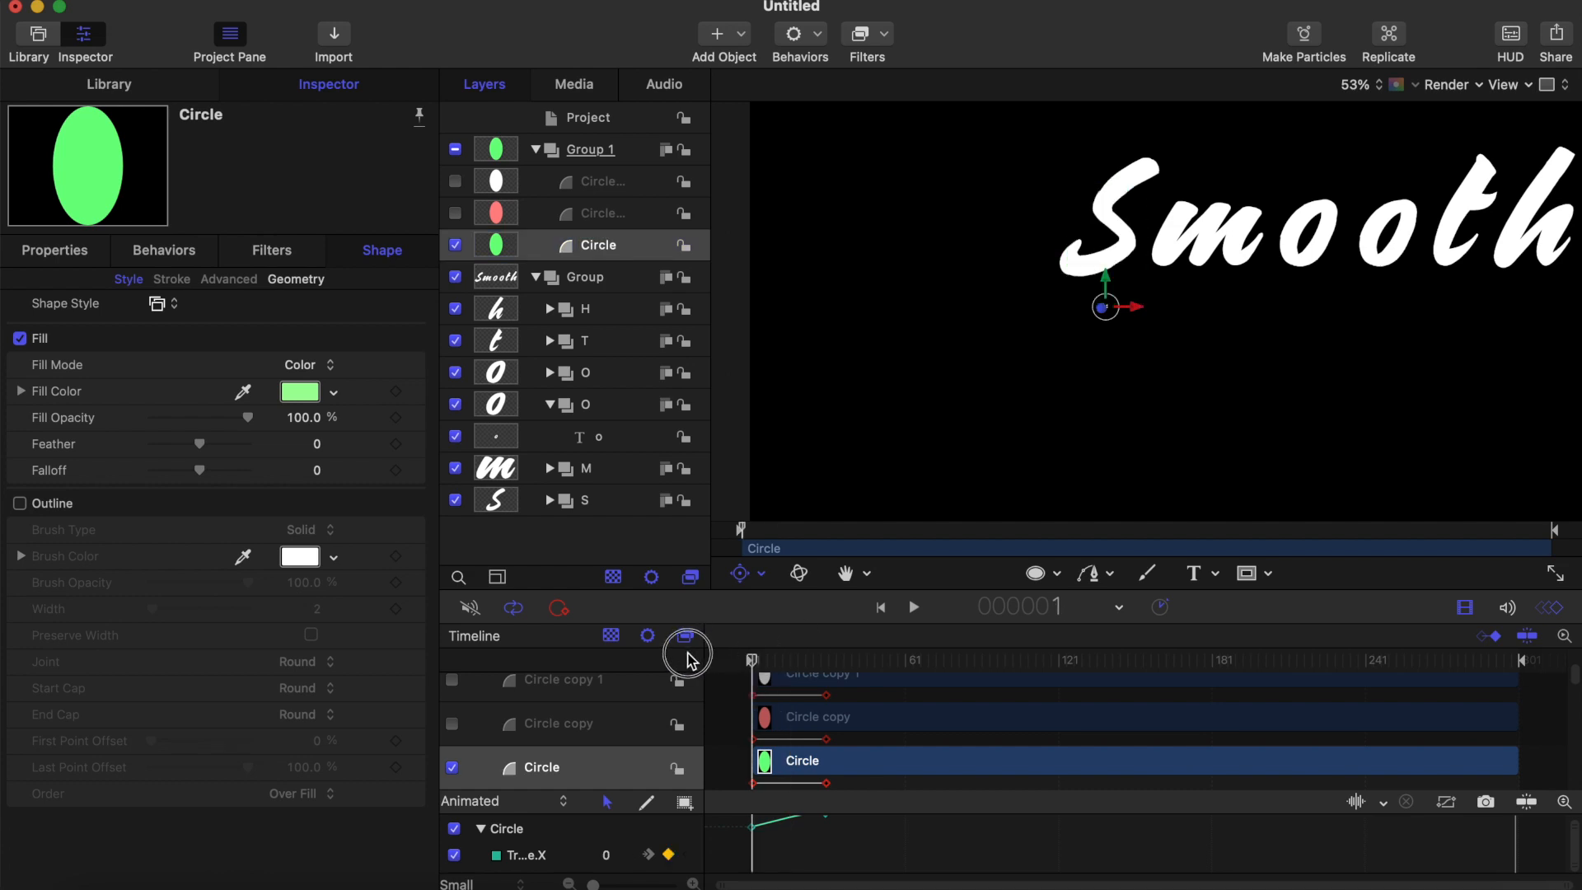
pyautogui.press('space')
pyautogui.press('space')
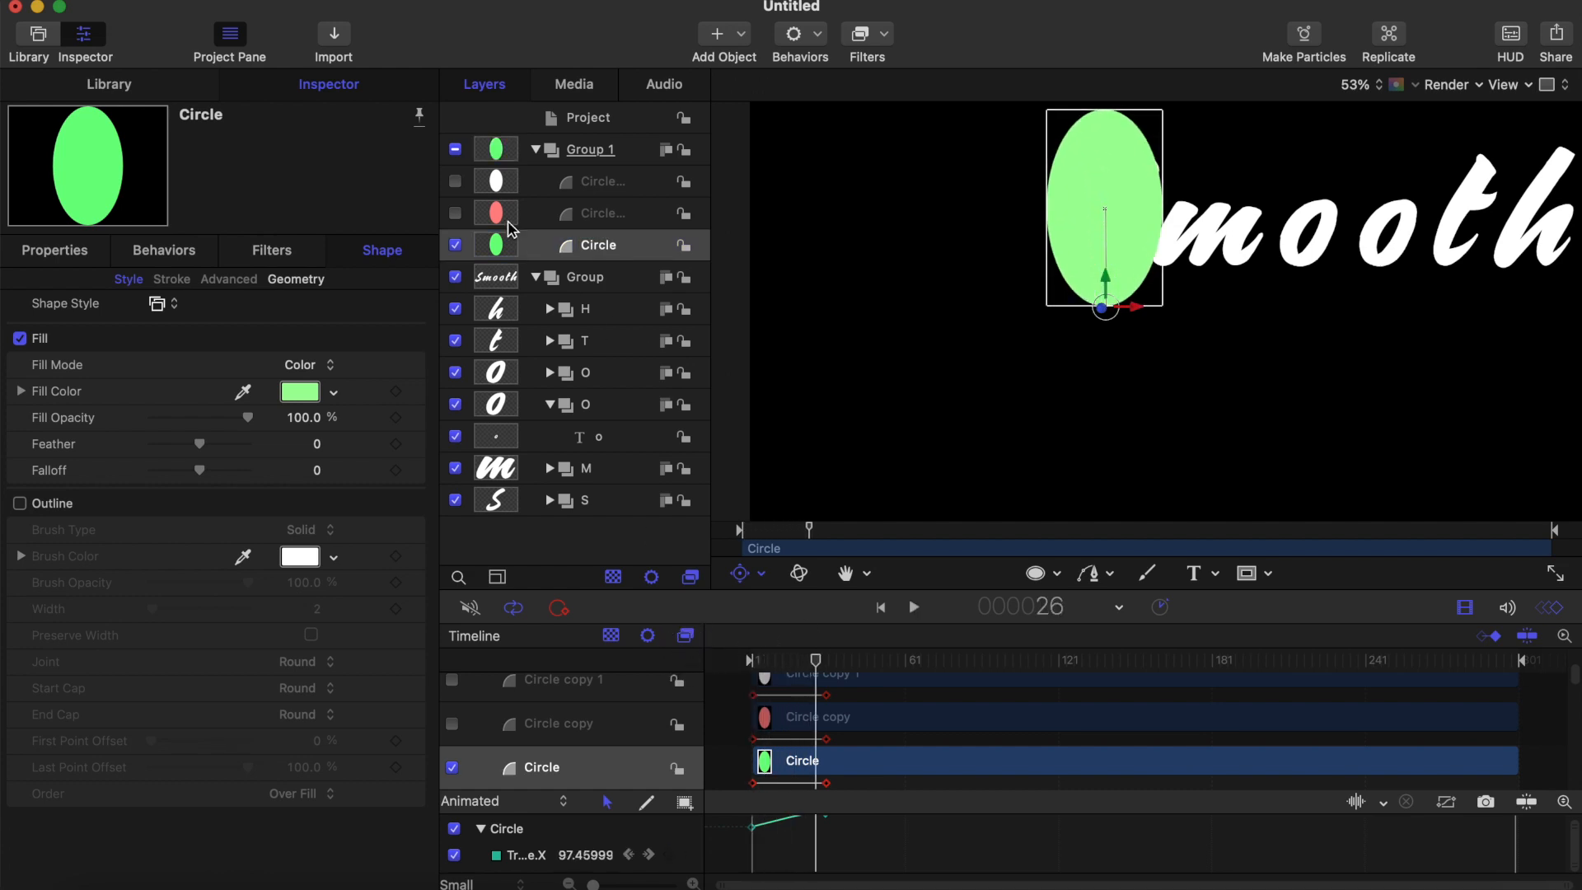
pyautogui.click(455, 213)
pyautogui.click(455, 182)
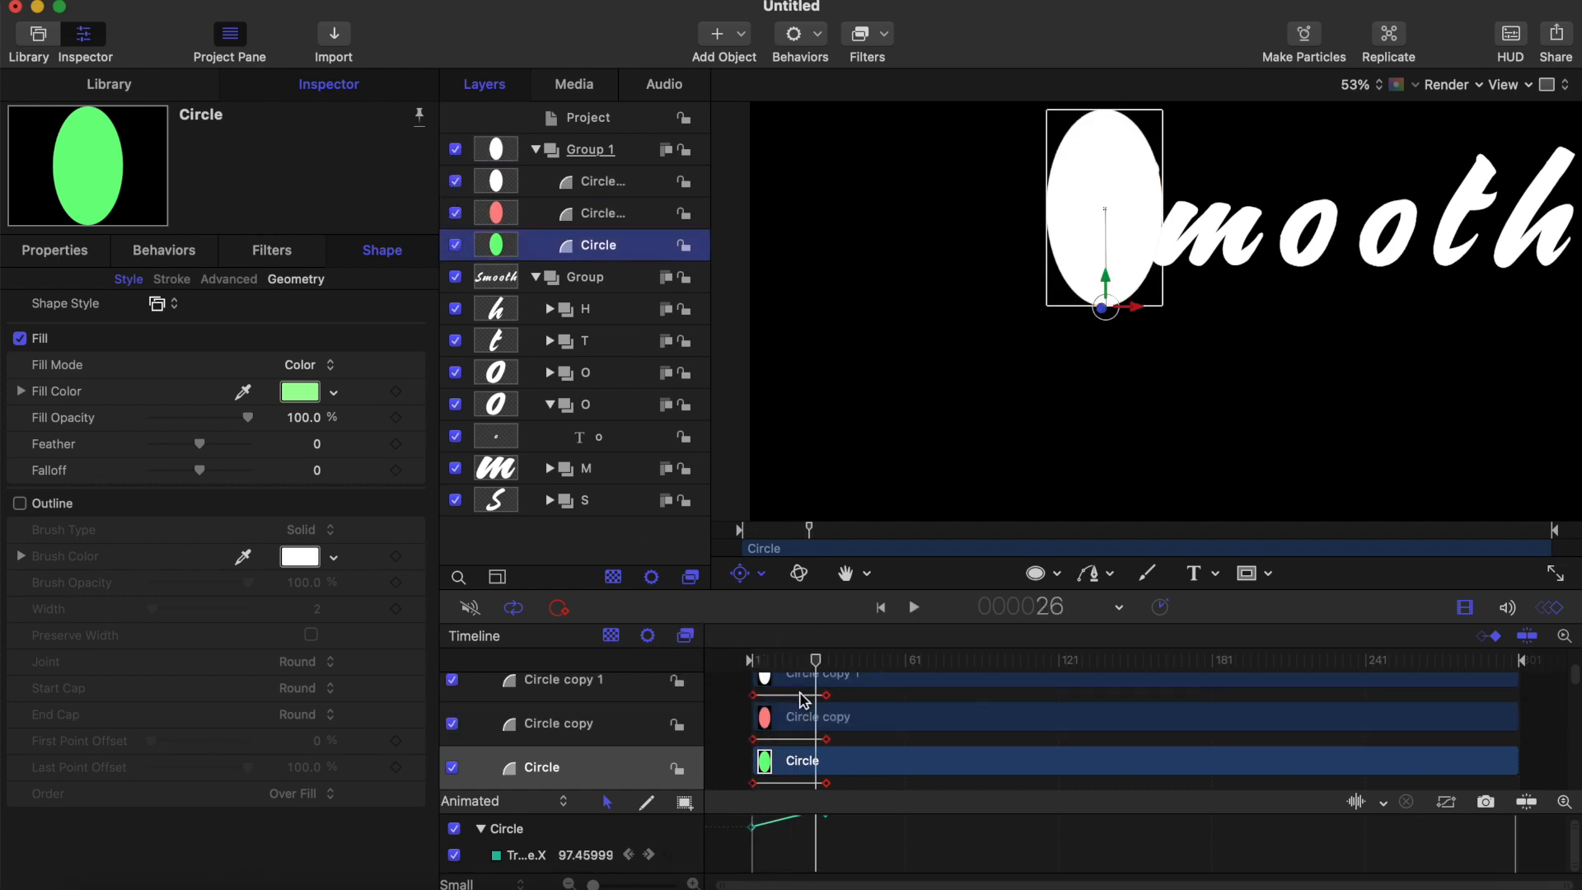
# Shift the coral circle layer about 3 frames later in the timeline so it starts at frame 4
pyautogui.moveTo(813, 665); pyautogui.dragTo(731, 660)
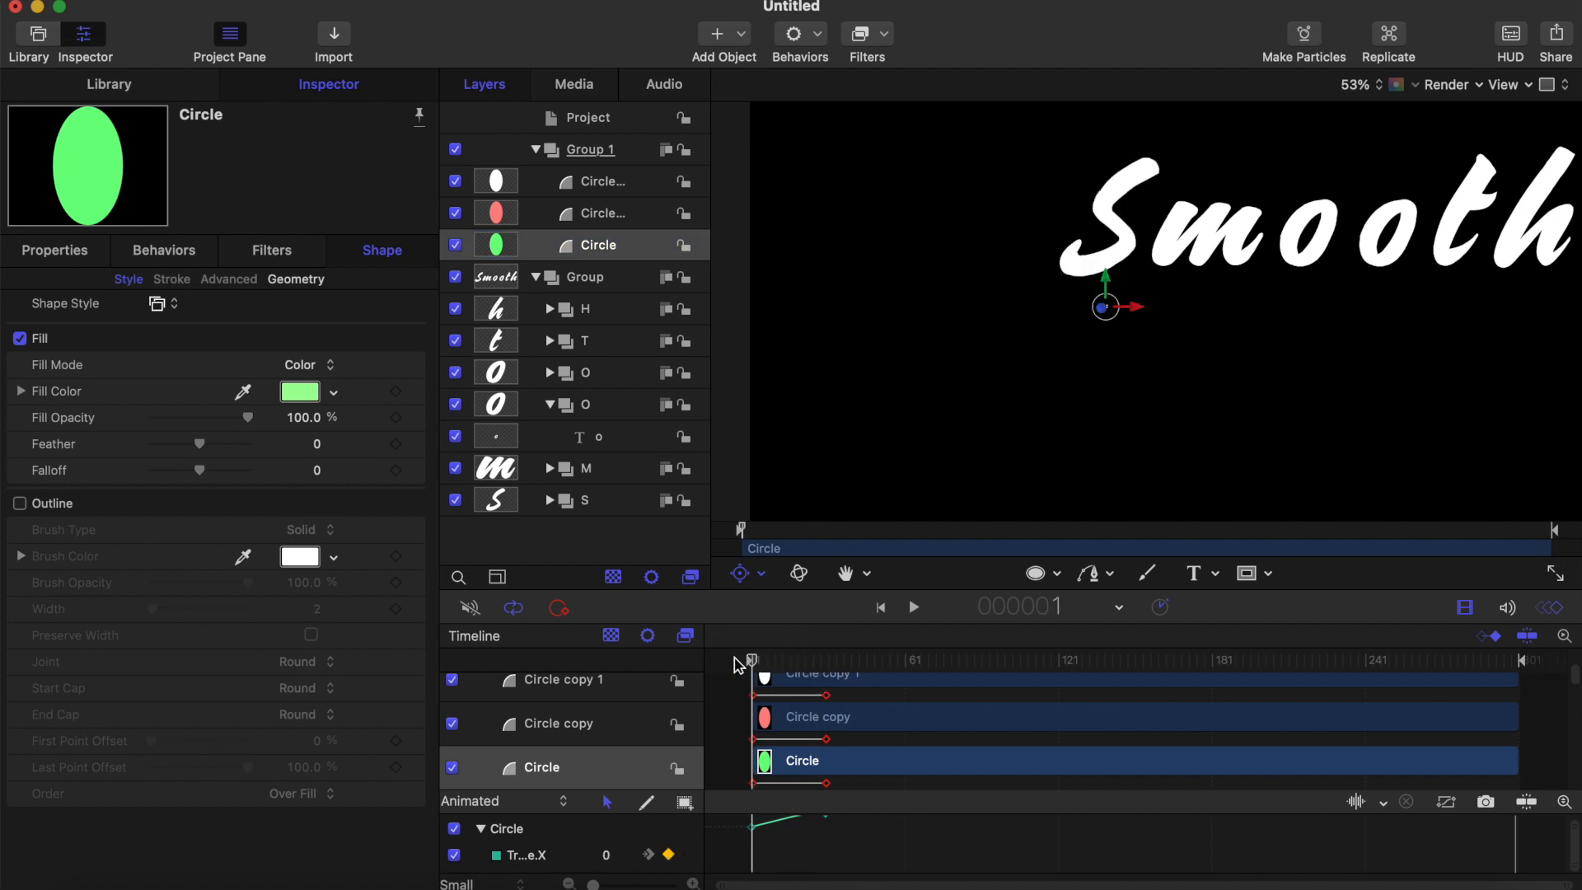
pyautogui.press('Right')
pyautogui.press('Right')
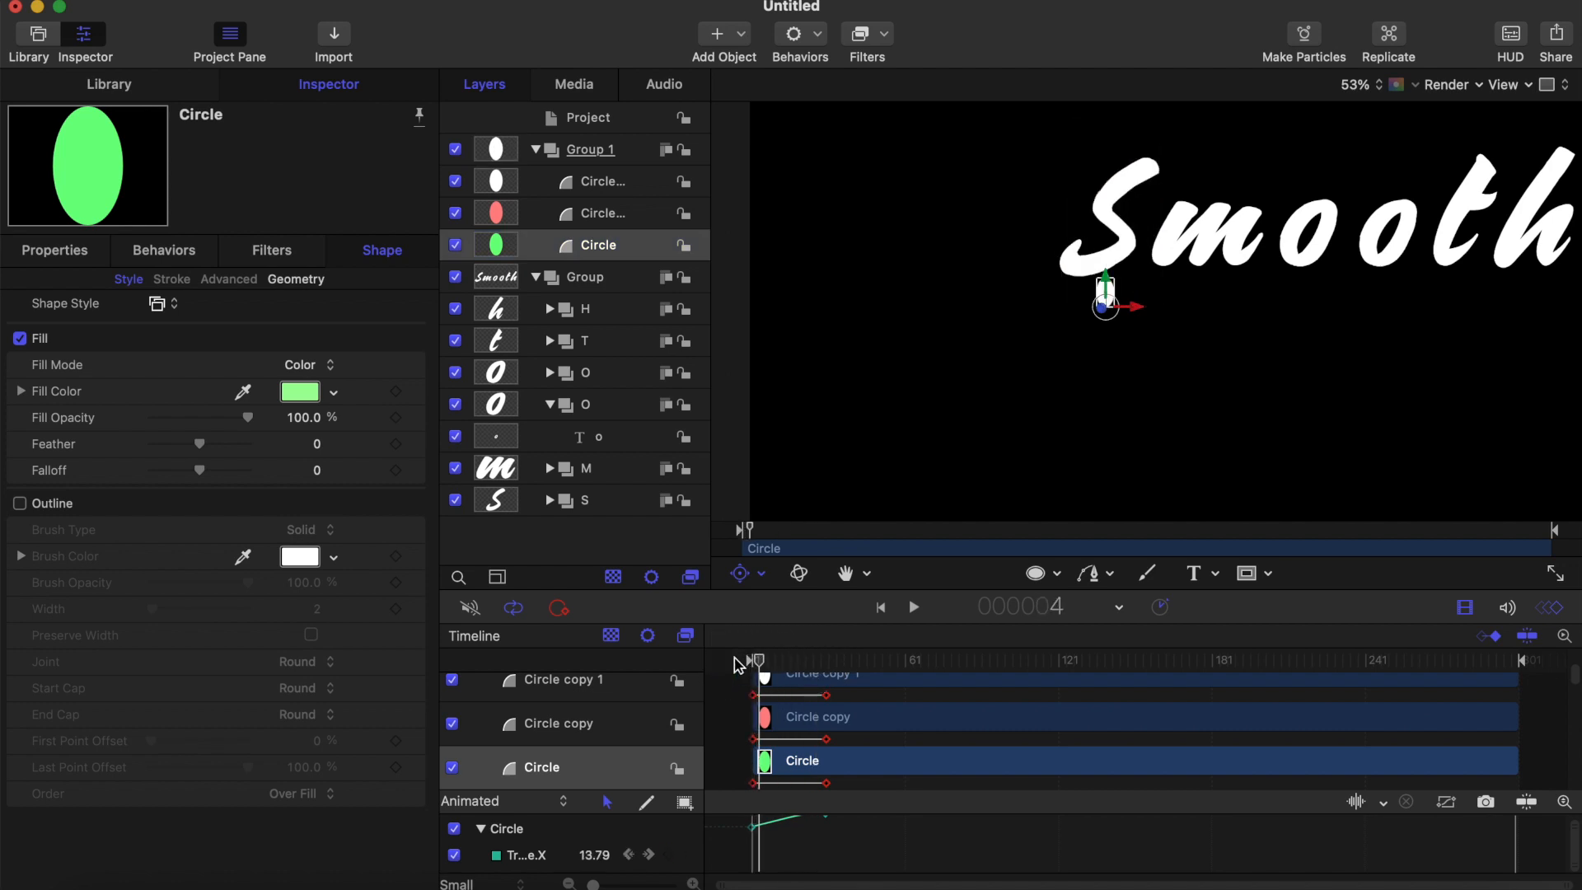
pyautogui.click(567, 216)
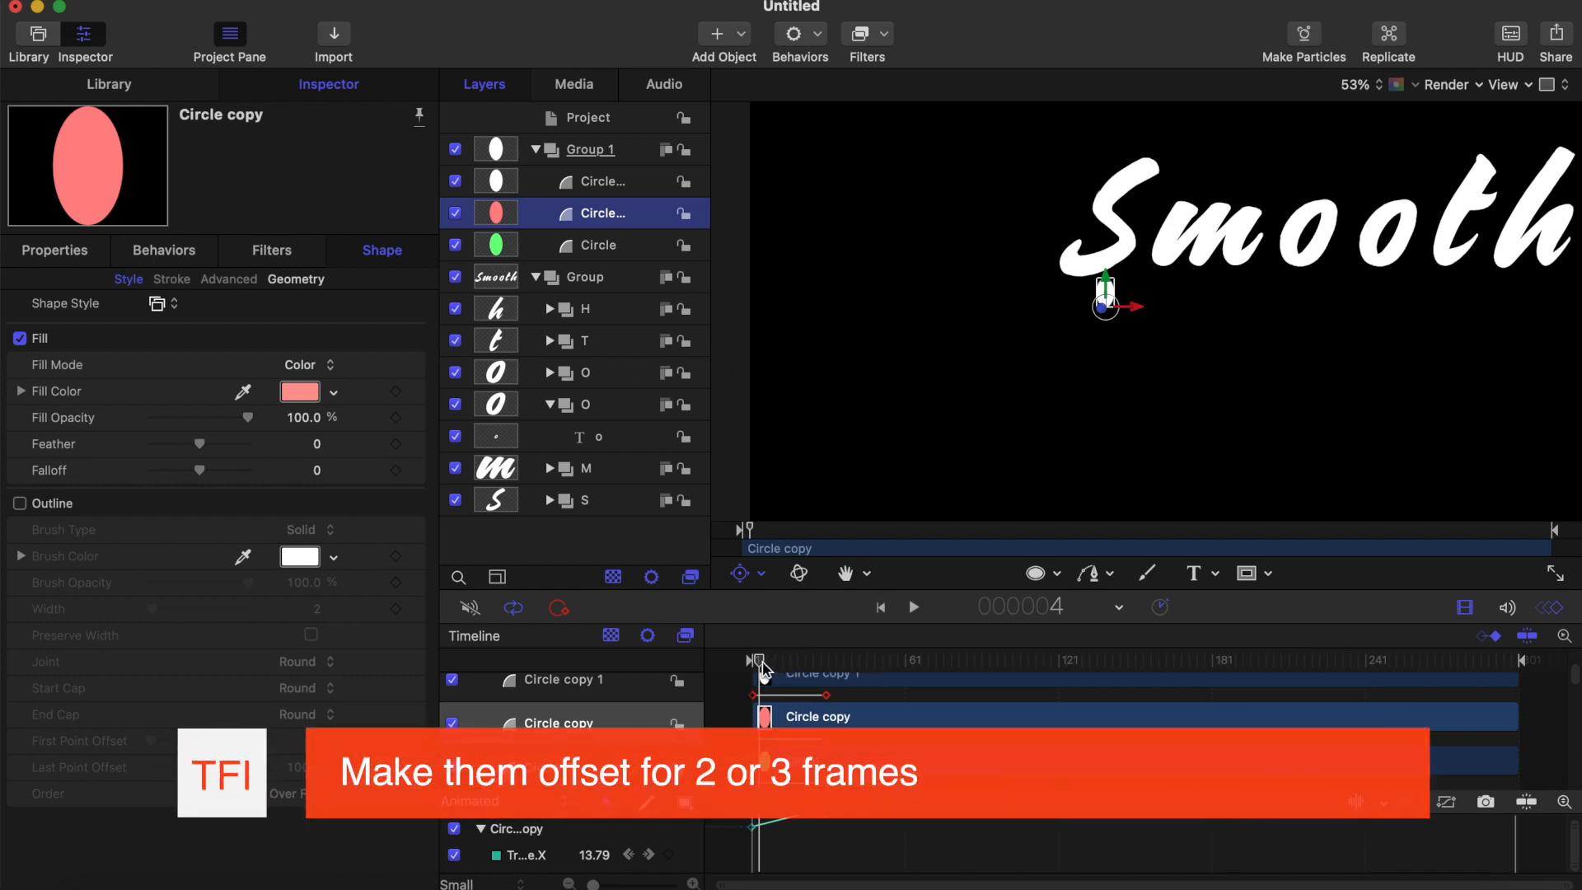
pyautogui.click(585, 245)
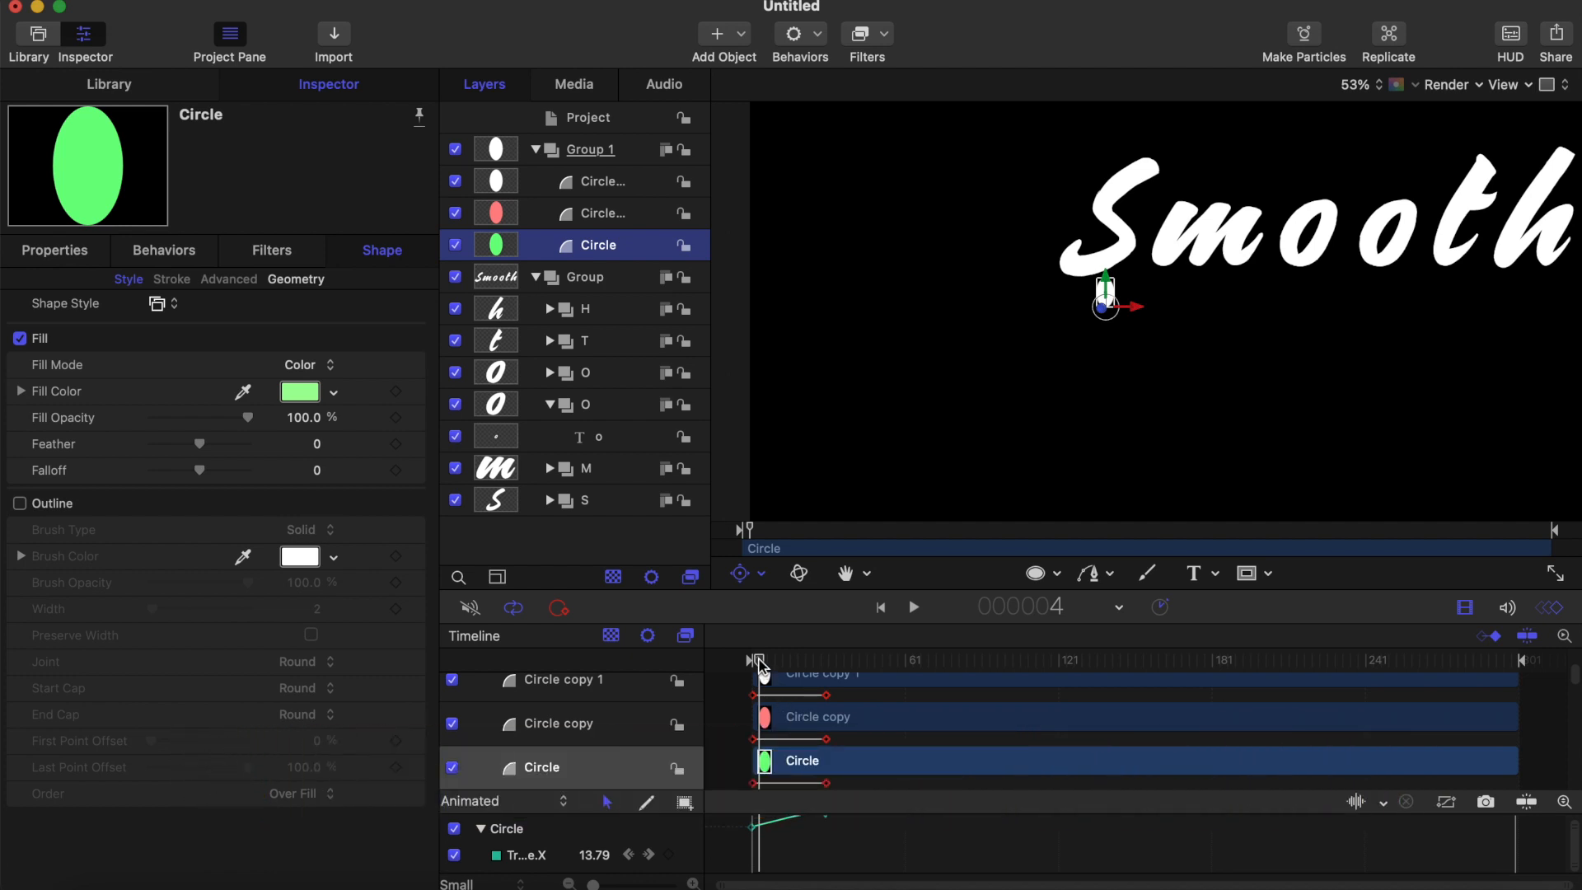
pyautogui.click(590, 220)
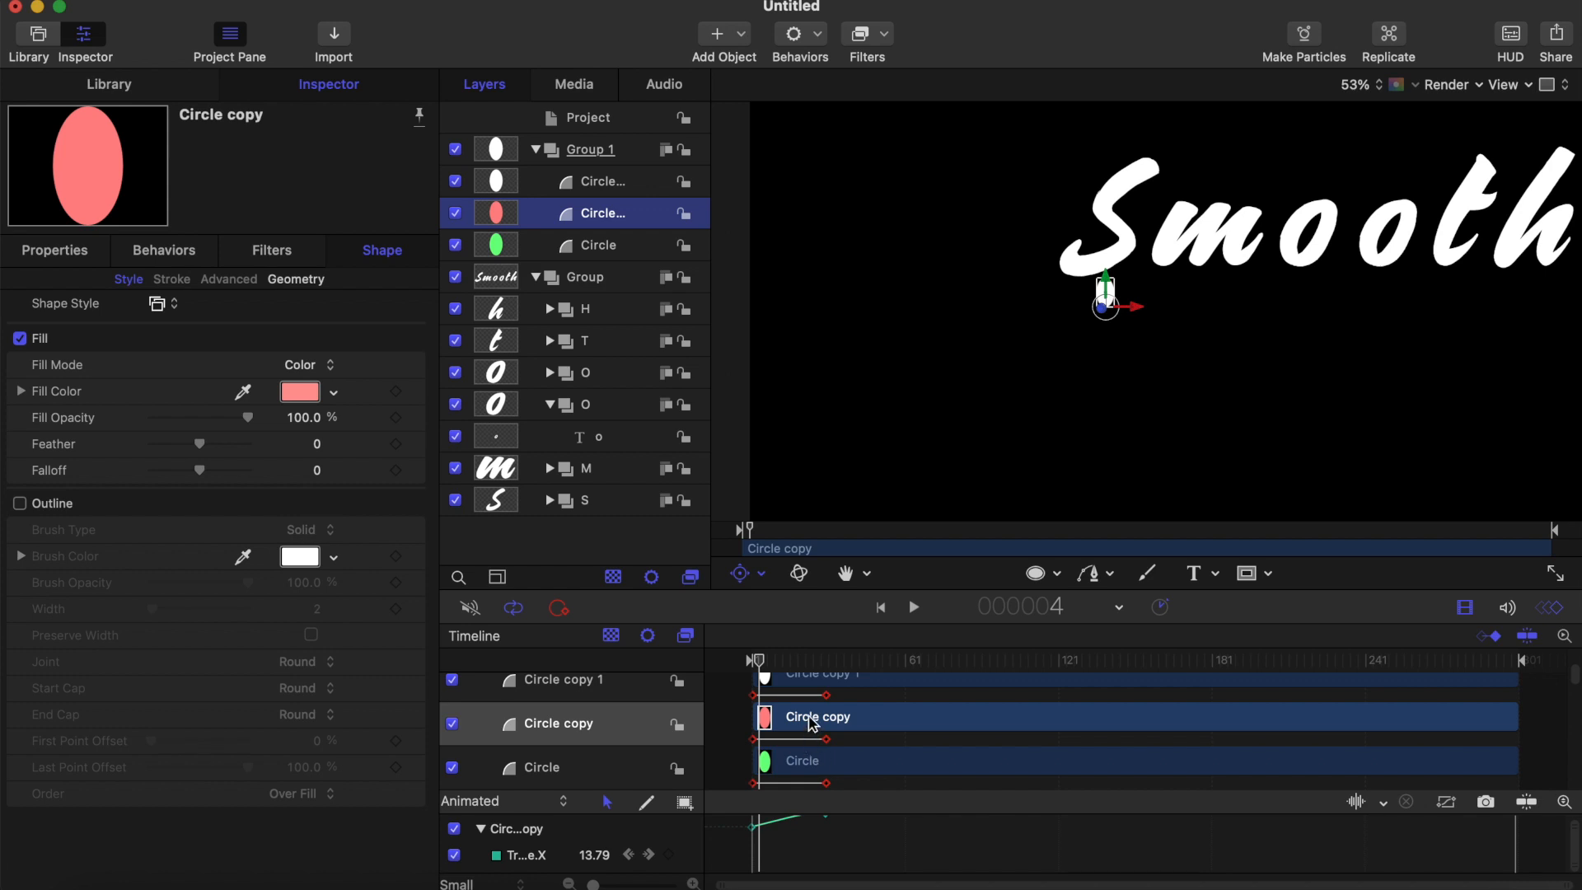
pyautogui.moveTo(813, 724); pyautogui.dragTo(820, 723)
# Shift the topmost white circle layer about 3 frames after the coral one and play the animation from frame 1
pyautogui.click(598, 183)
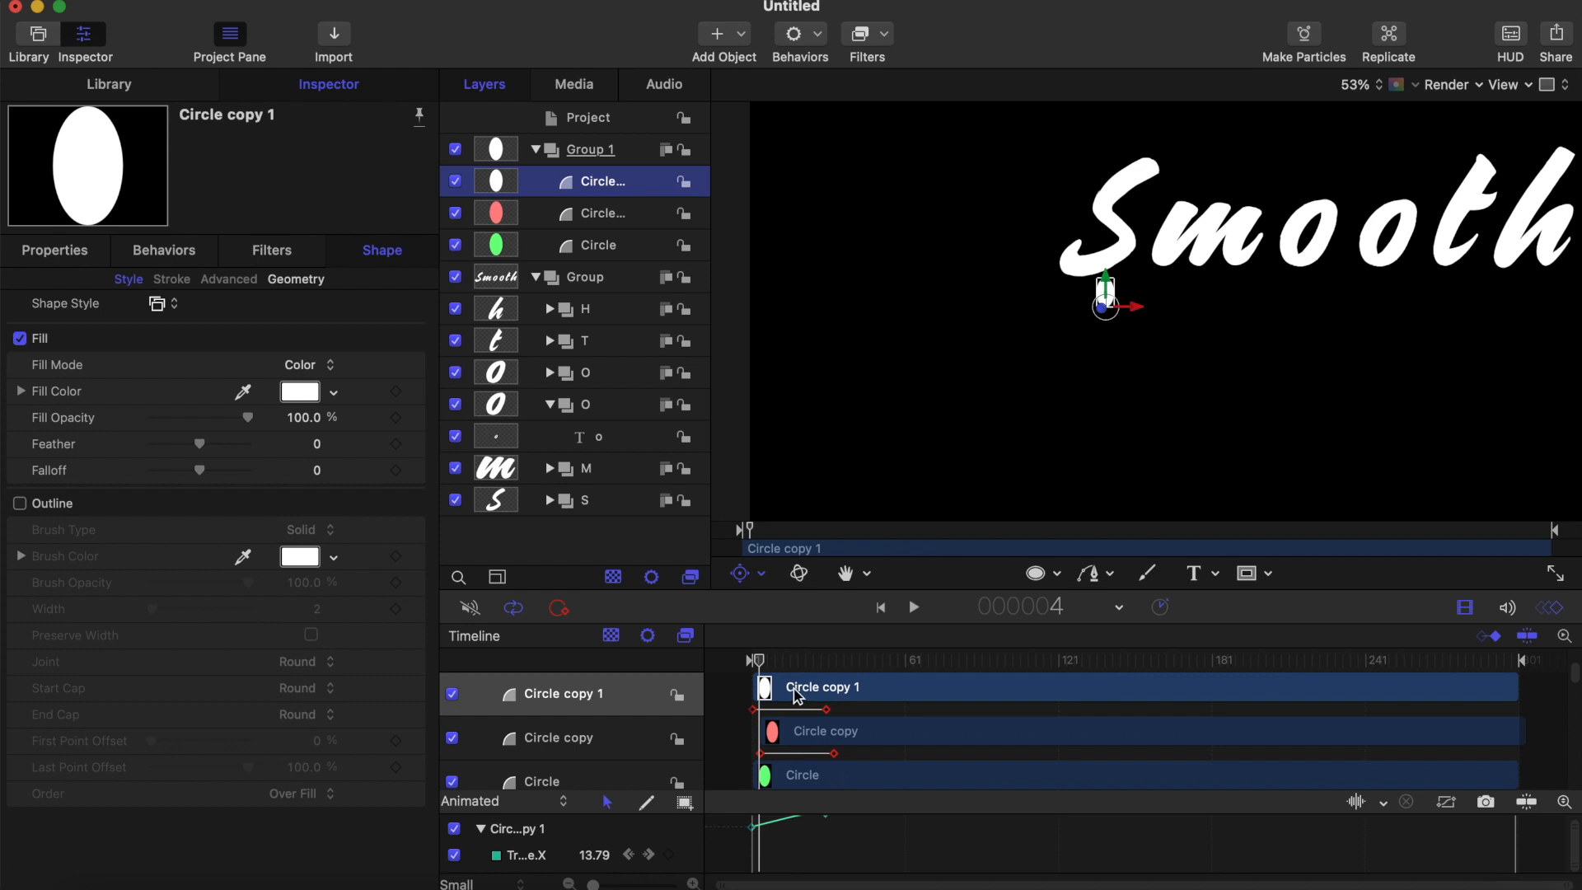
pyautogui.moveTo(797, 697)
pyautogui.mouseDown()
pyautogui.moveTo(762, 657)
pyautogui.moveTo(806, 685)
pyautogui.mouseUp()
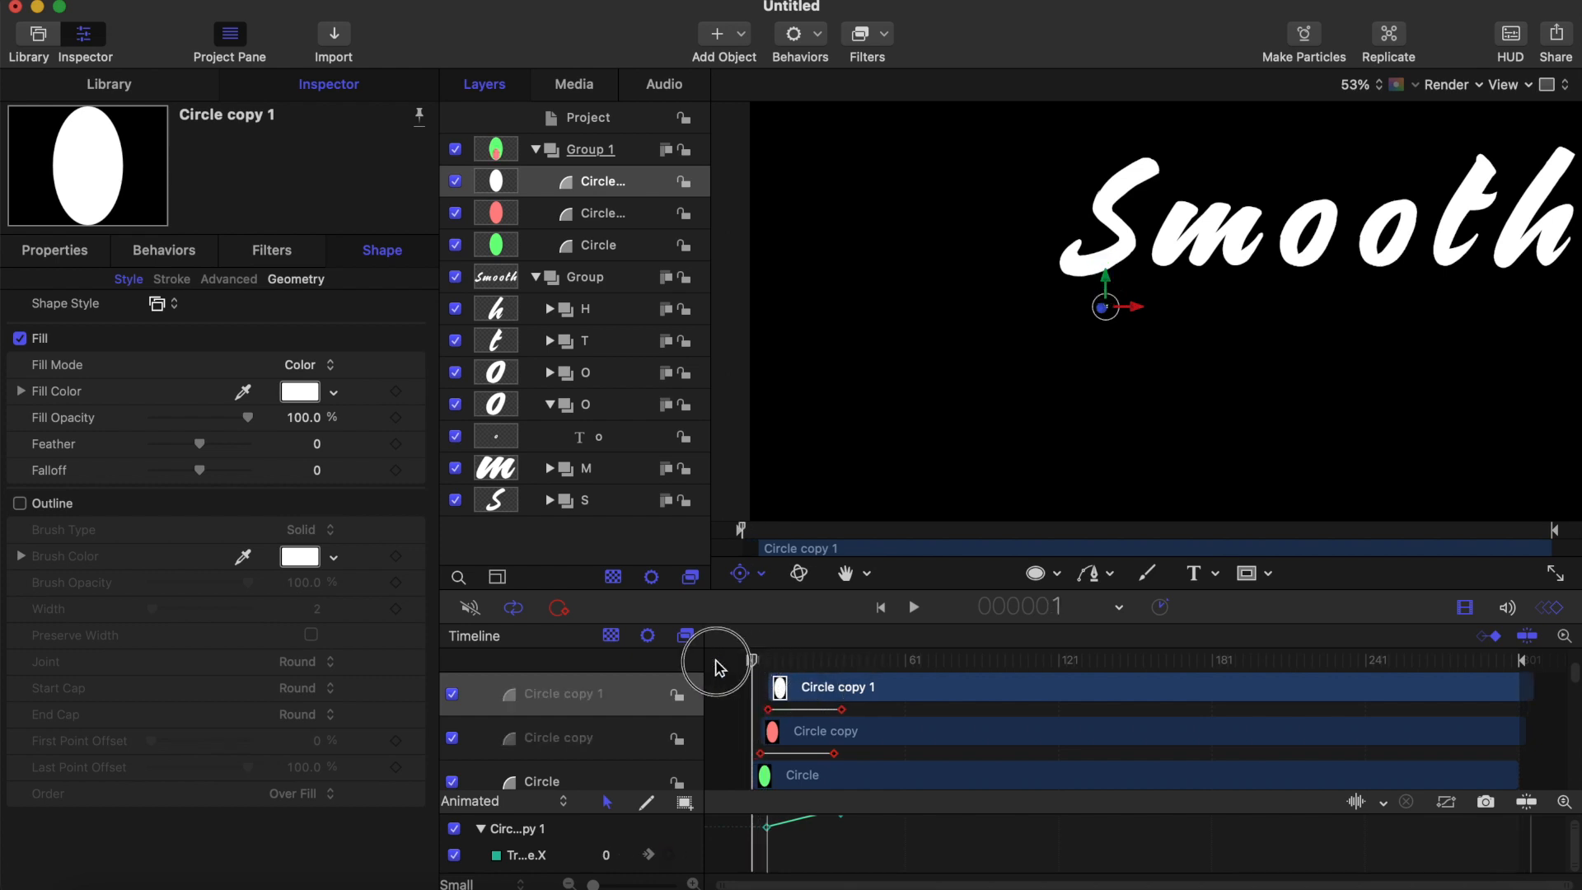
pyautogui.press('space')
pyautogui.press('space')
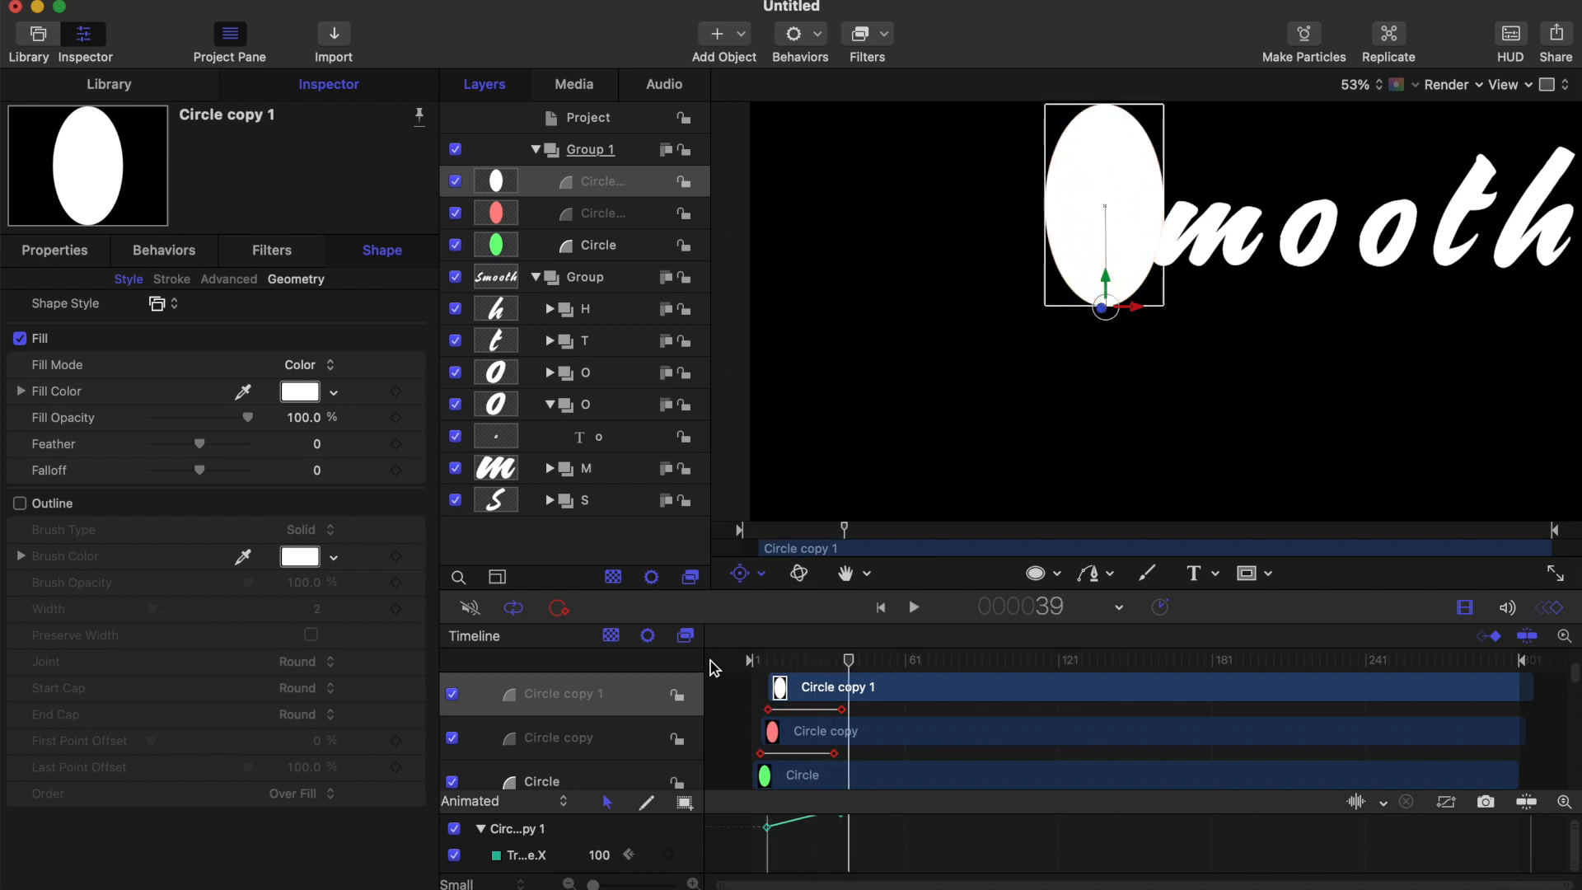
# Replay the staggered circle animation from frame 1 with the circle's on-canvas handles out of view
pyautogui.click(1037, 572)
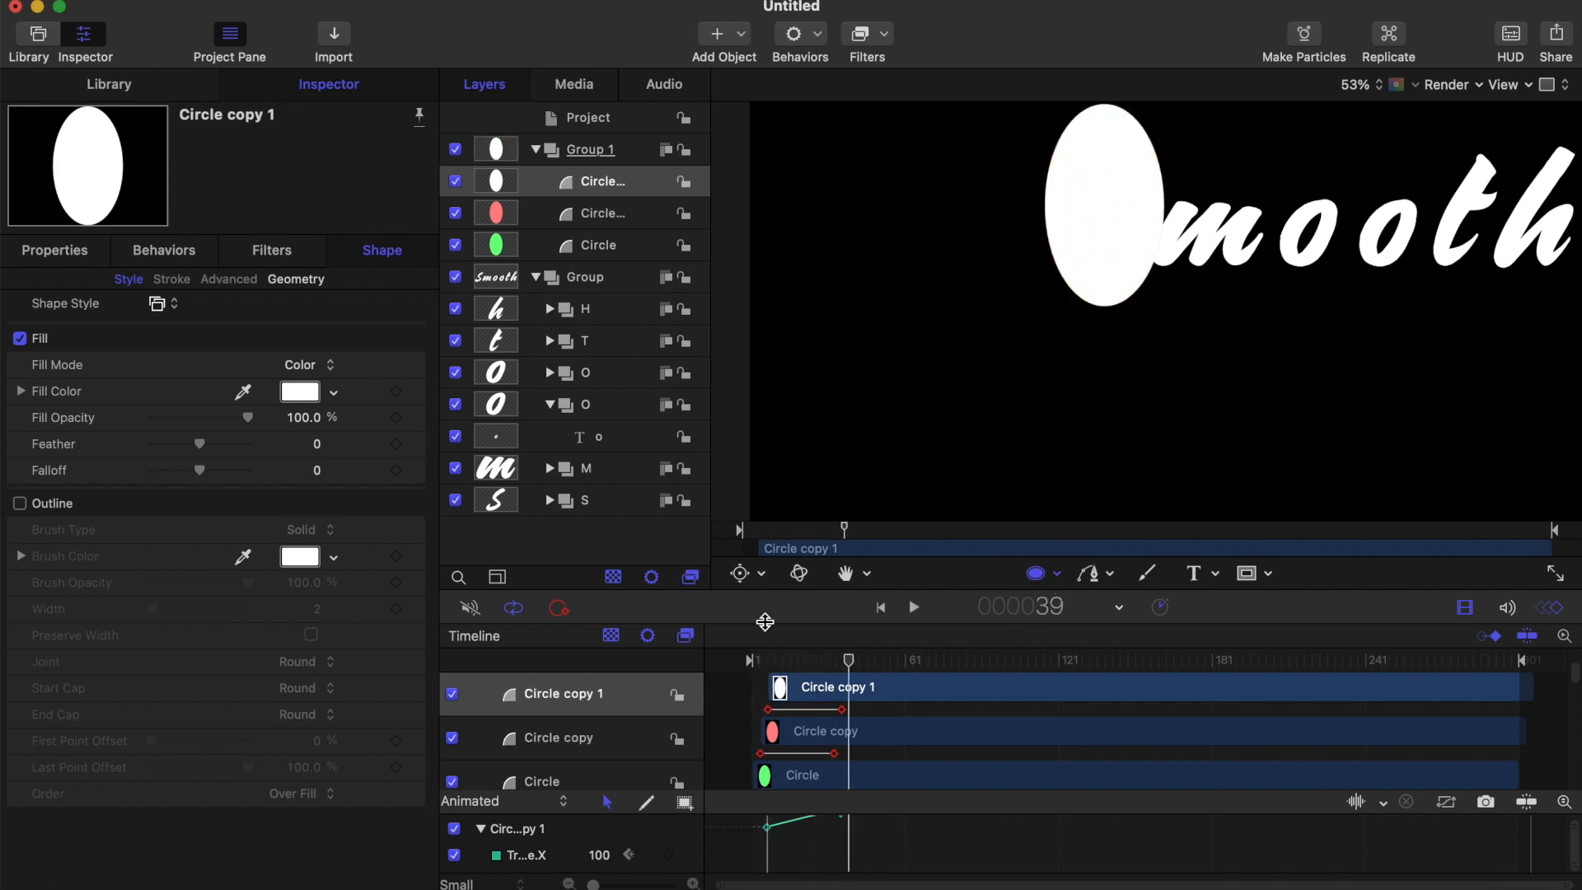
pyautogui.click(754, 580)
pyautogui.click(791, 601)
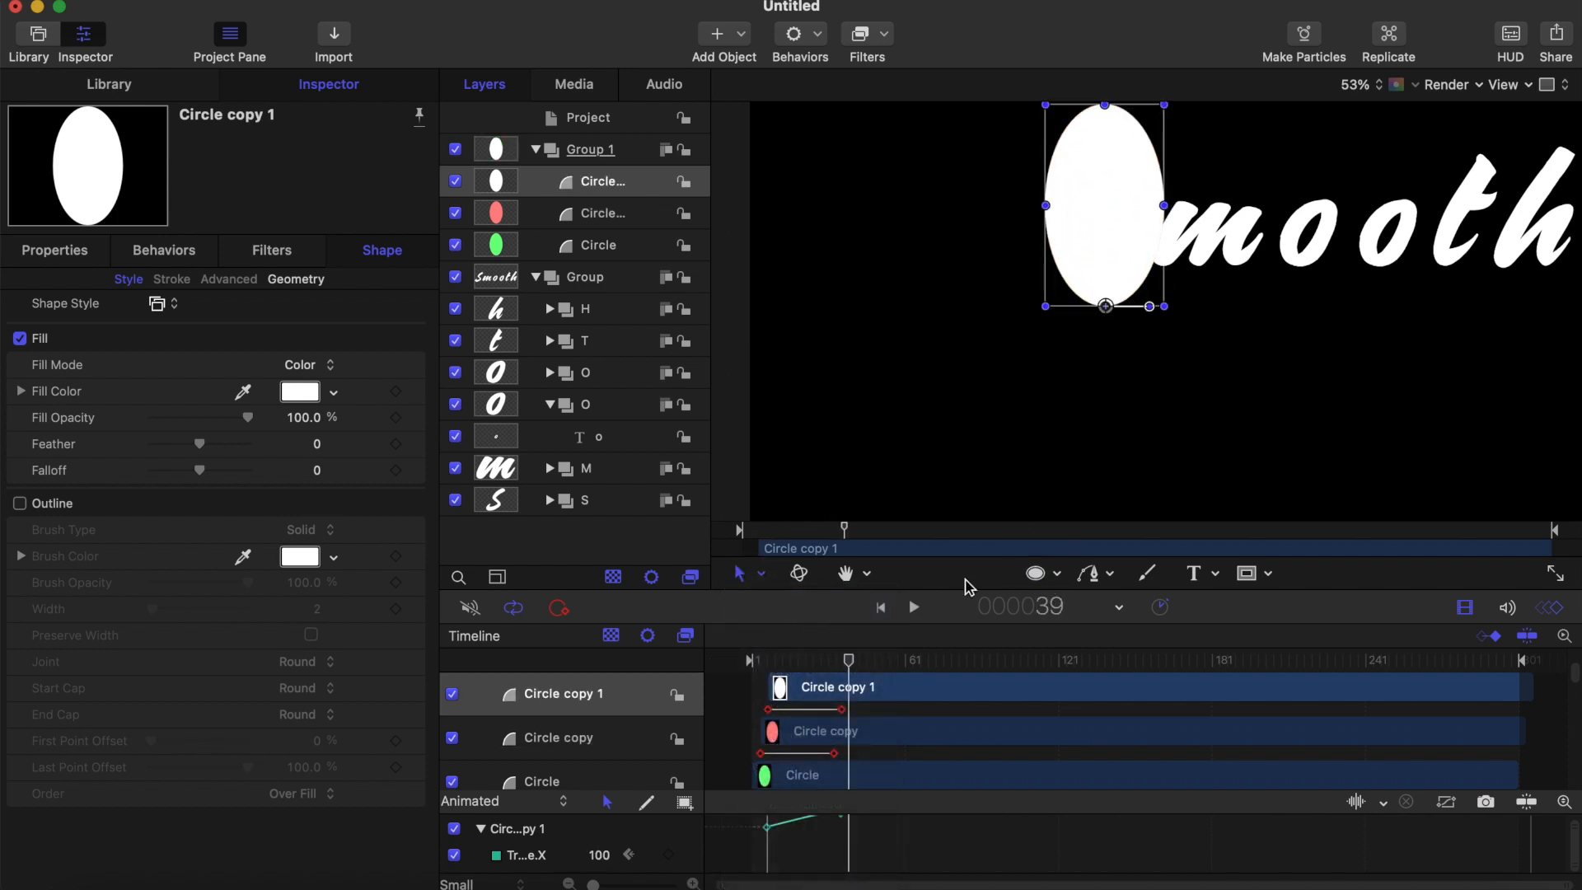
pyautogui.click(1036, 572)
pyautogui.moveTo(784, 659); pyautogui.dragTo(654, 660)
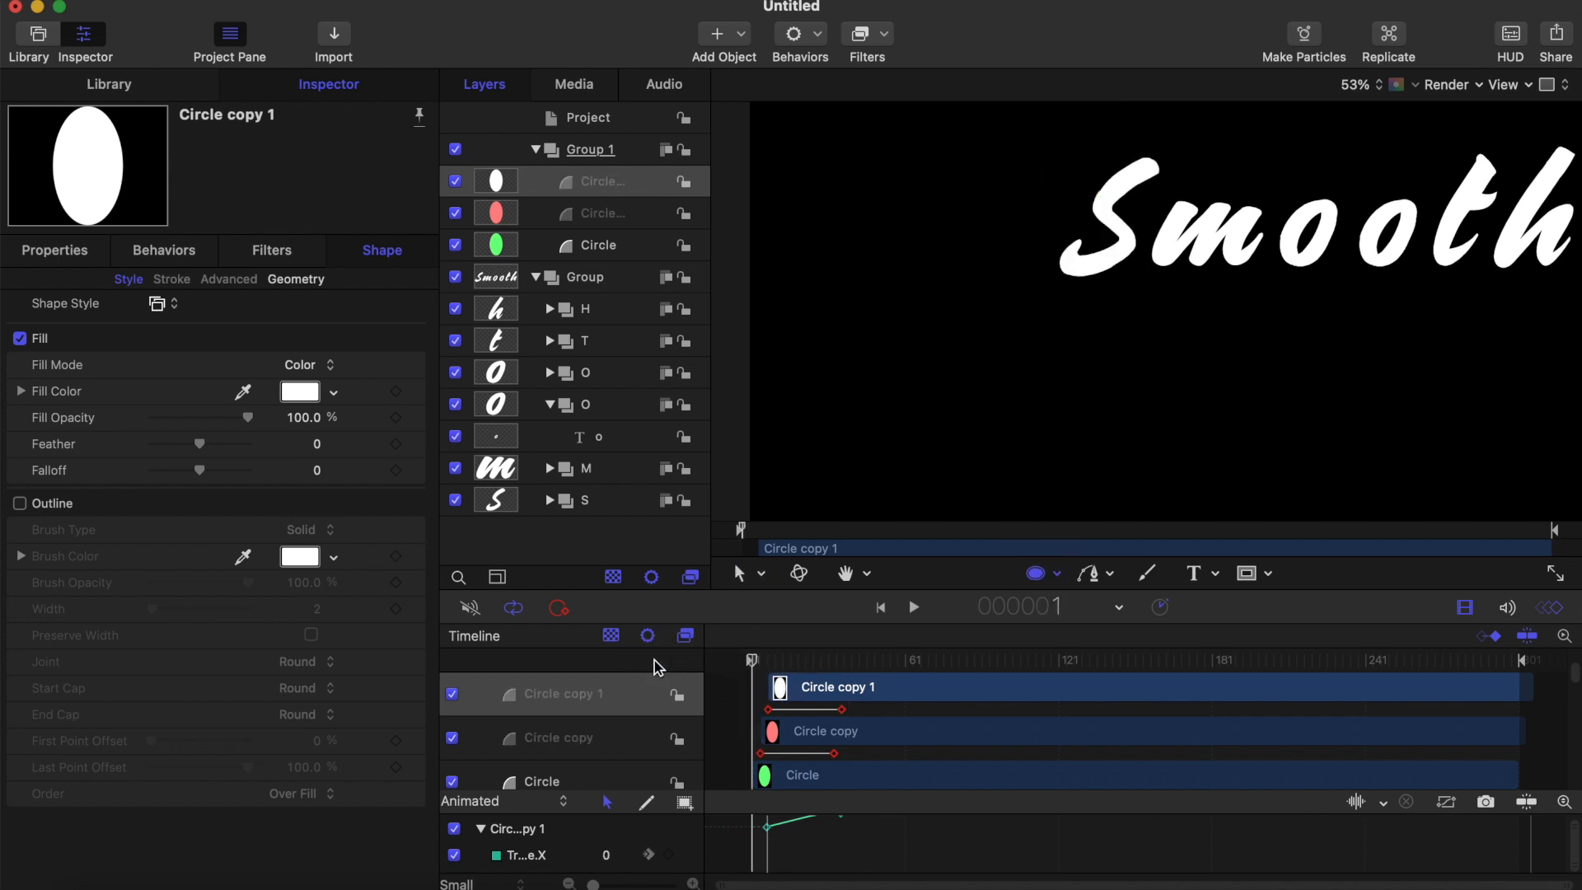
pyautogui.press('space')
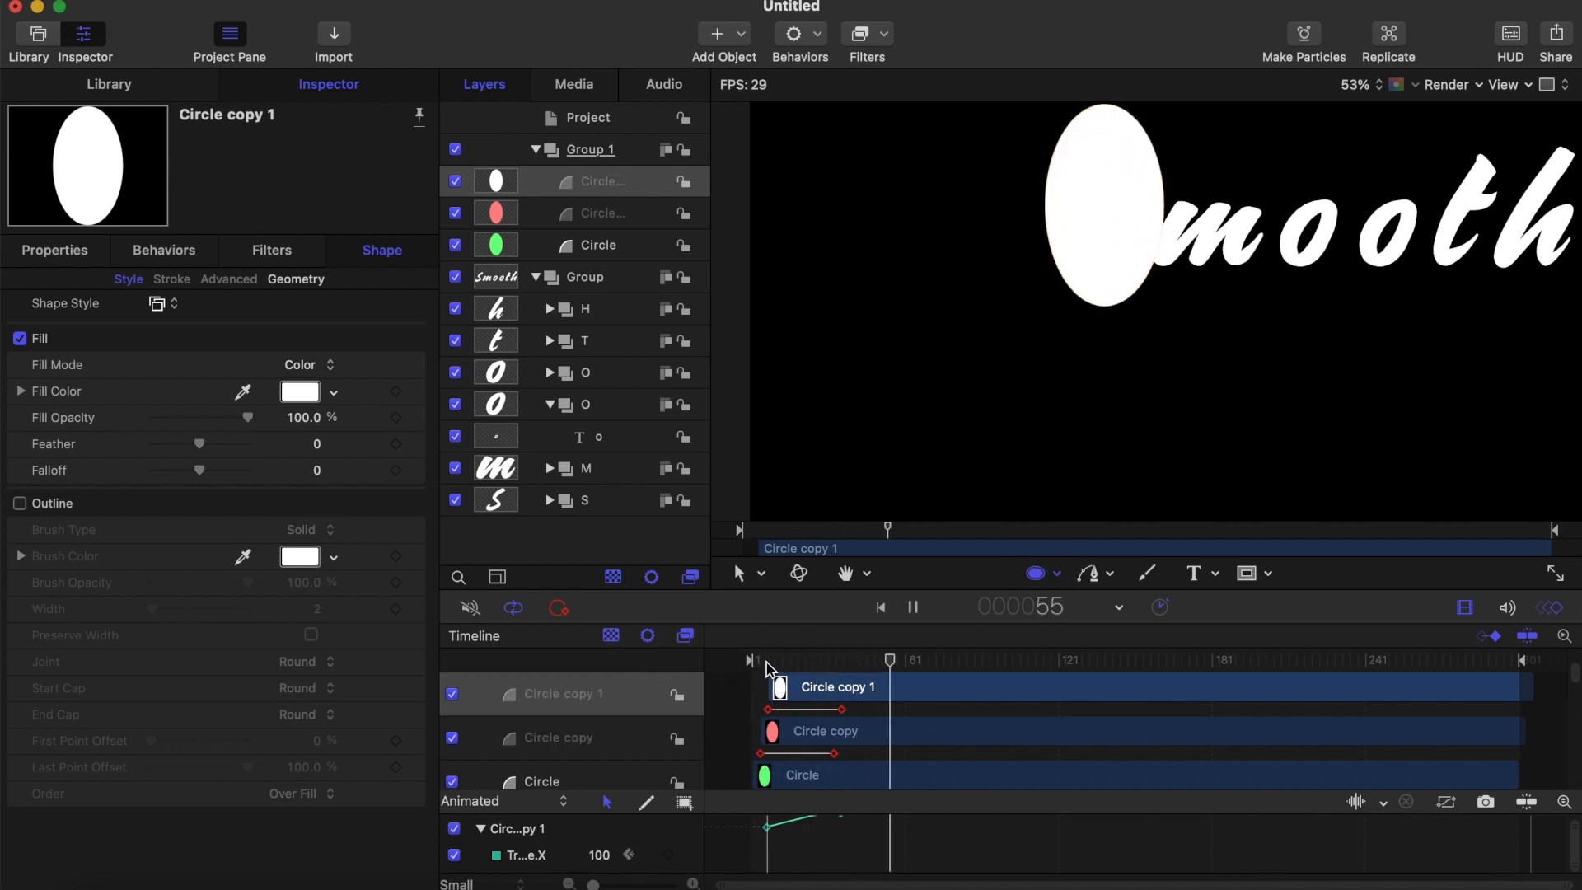
pyautogui.moveTo(769, 668); pyautogui.dragTo(641, 657)
pyautogui.press('space')
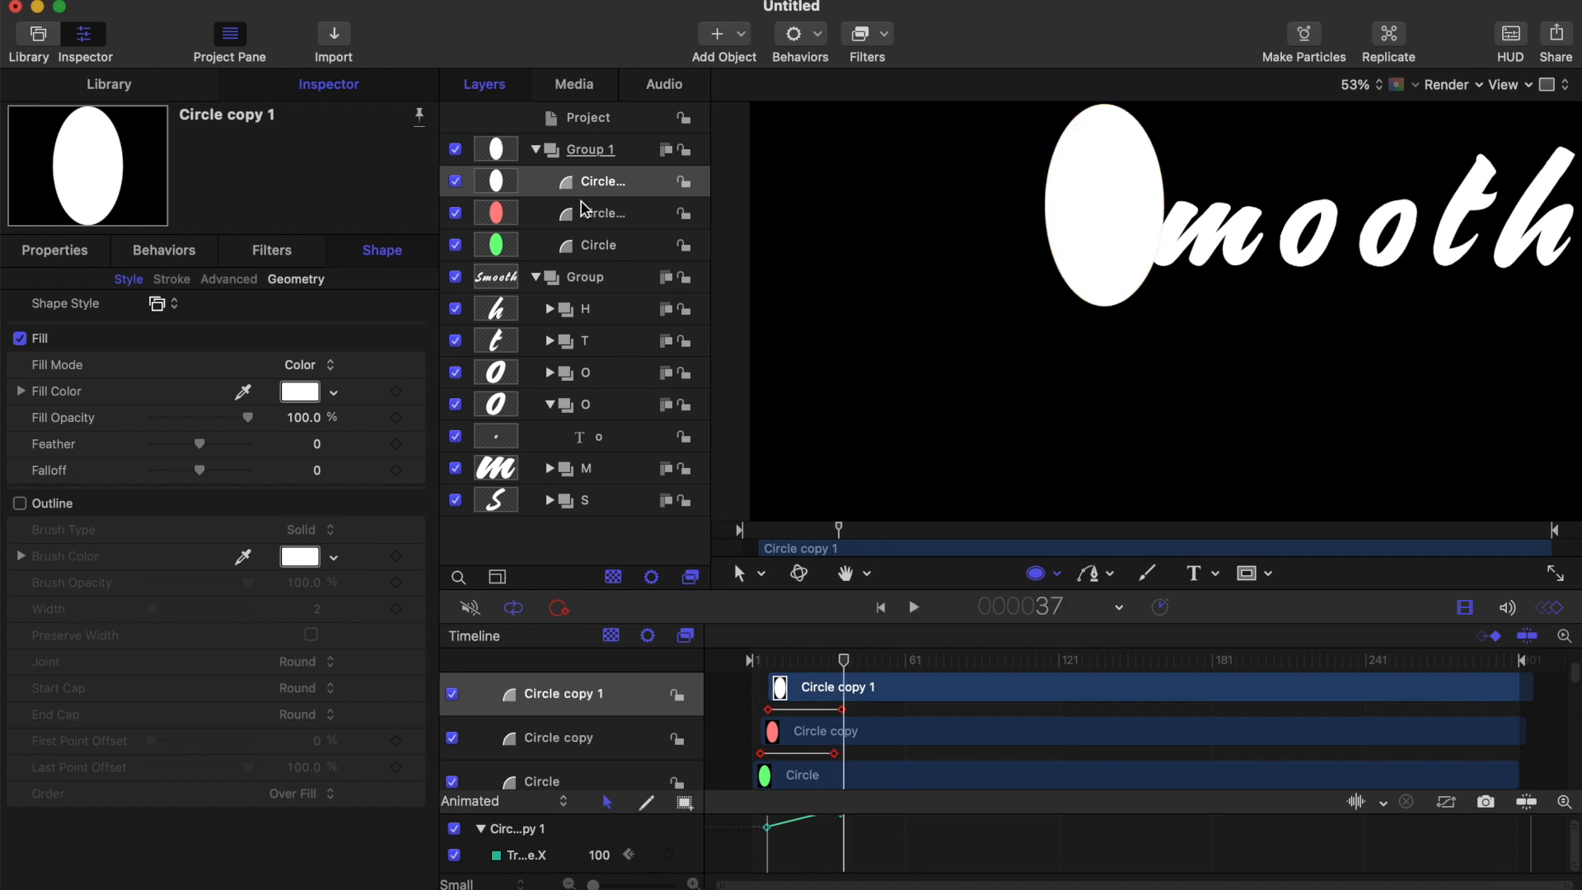
# Collapse the group containing the three circles and rename it "circle"
pyautogui.click(536, 150)
pyautogui.click(580, 156)
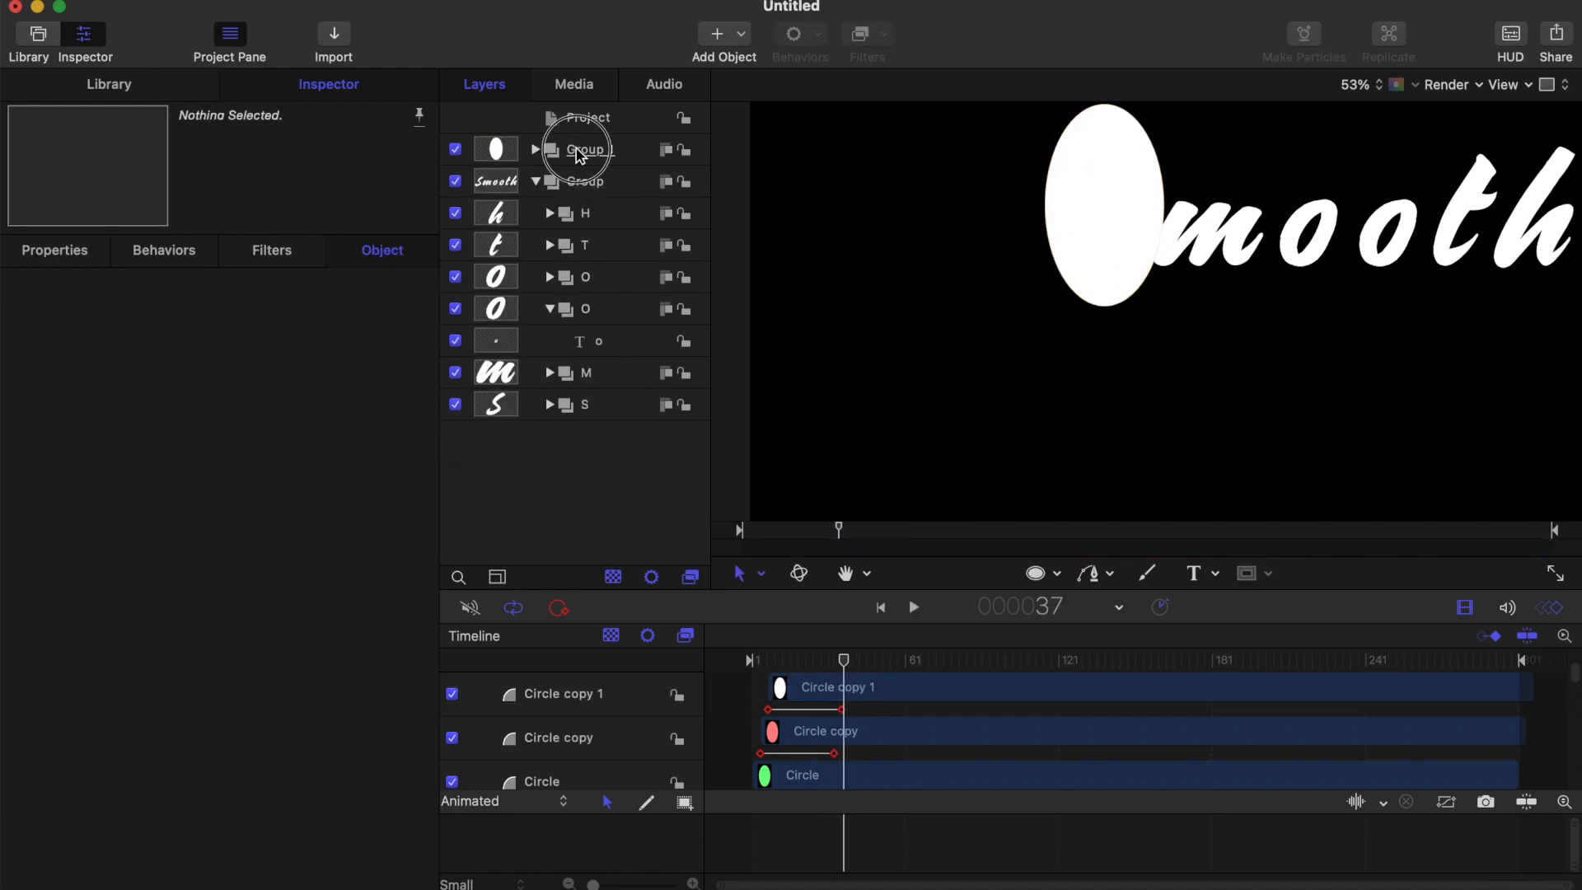
pyautogui.click(577, 151)
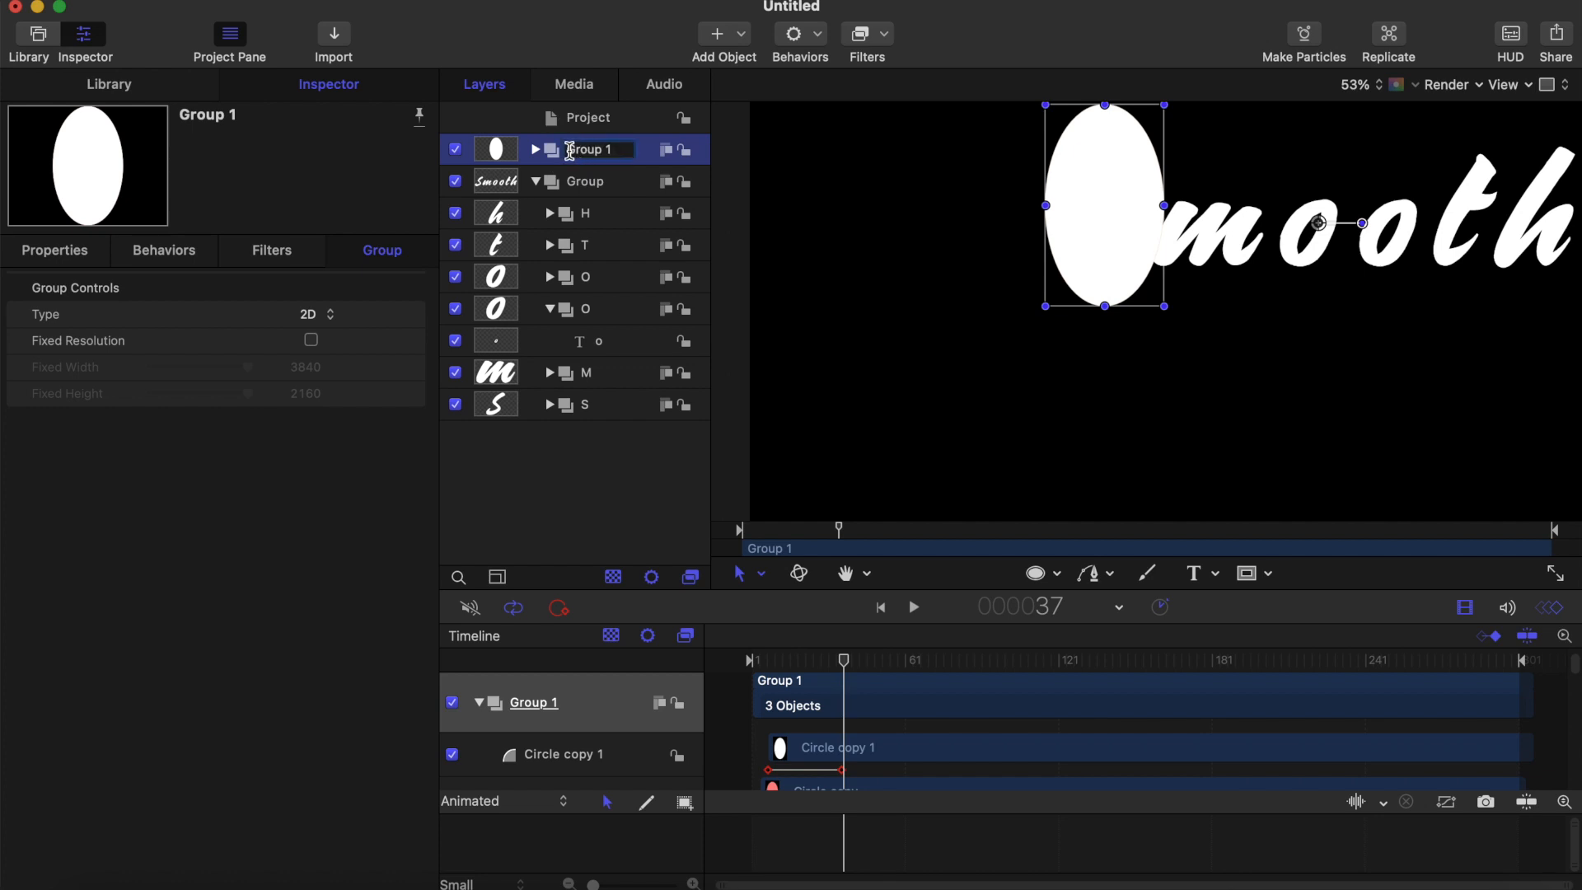
pyautogui.moveTo(570, 151); pyautogui.dragTo(625, 152)
pyautogui.press('BackSpace')
pyautogui.press('Return')
# Copy the circle group and collapse the open O letter group
pyautogui.rightClick(586, 154)
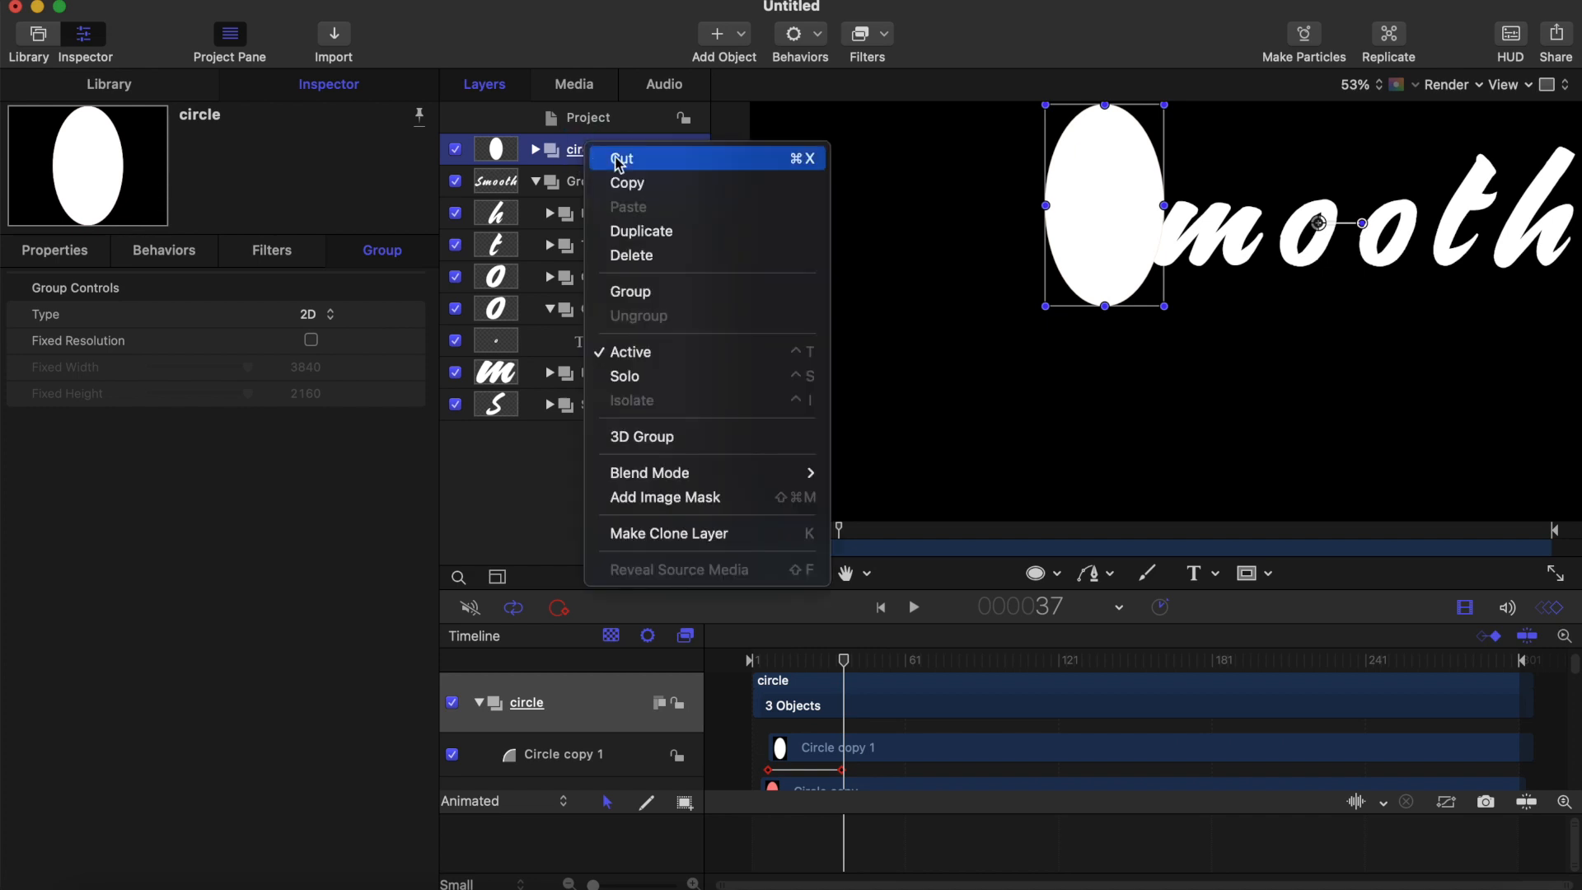
pyautogui.click(619, 180)
pyautogui.click(538, 183)
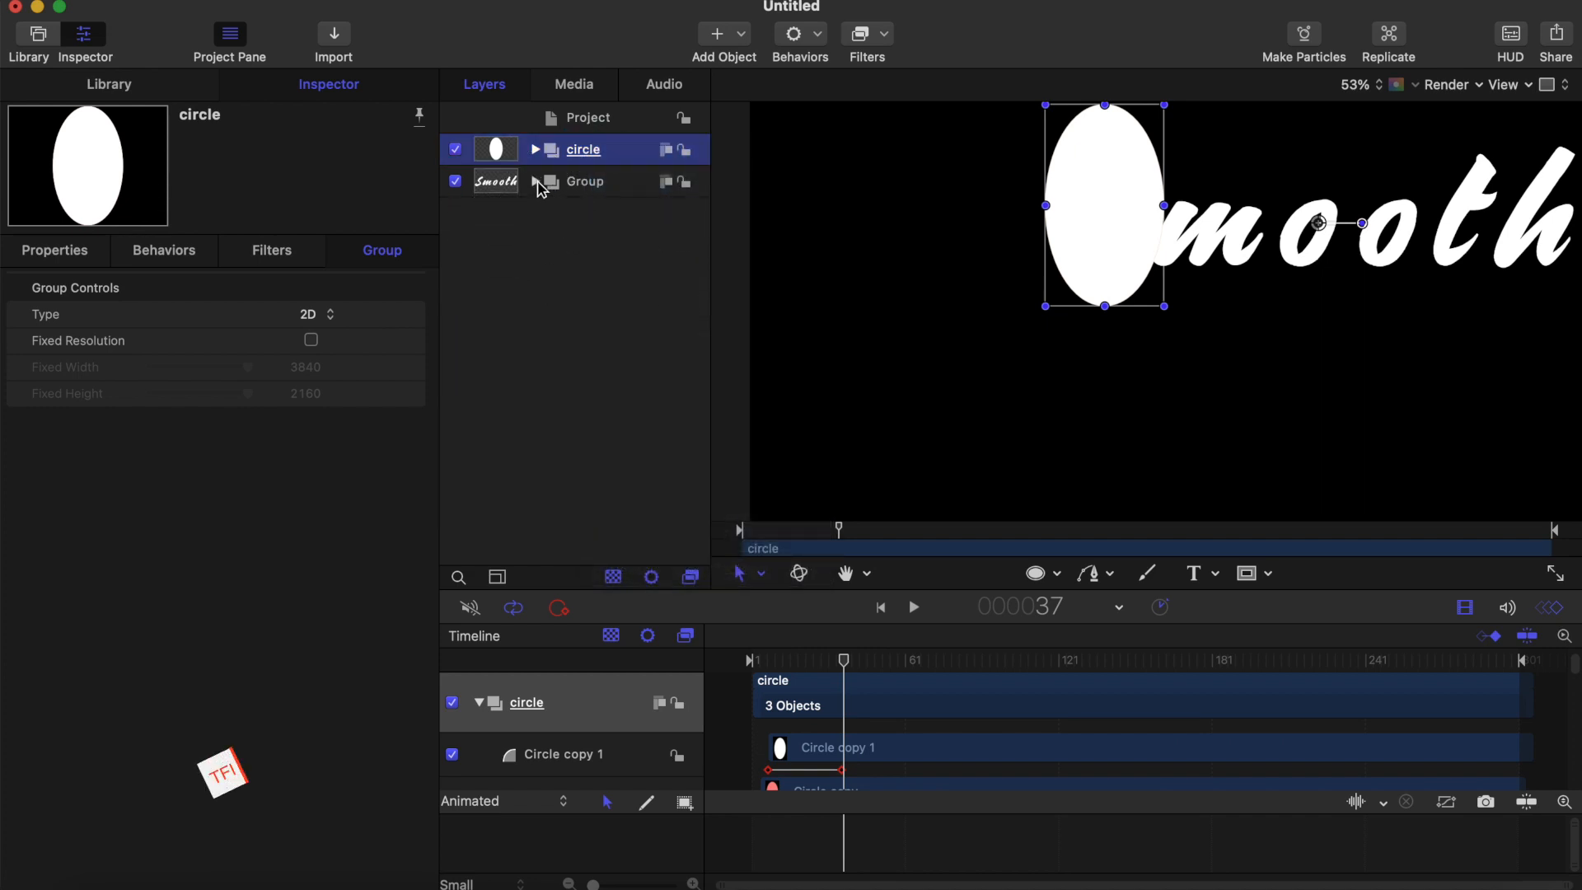
pyautogui.click(537, 183)
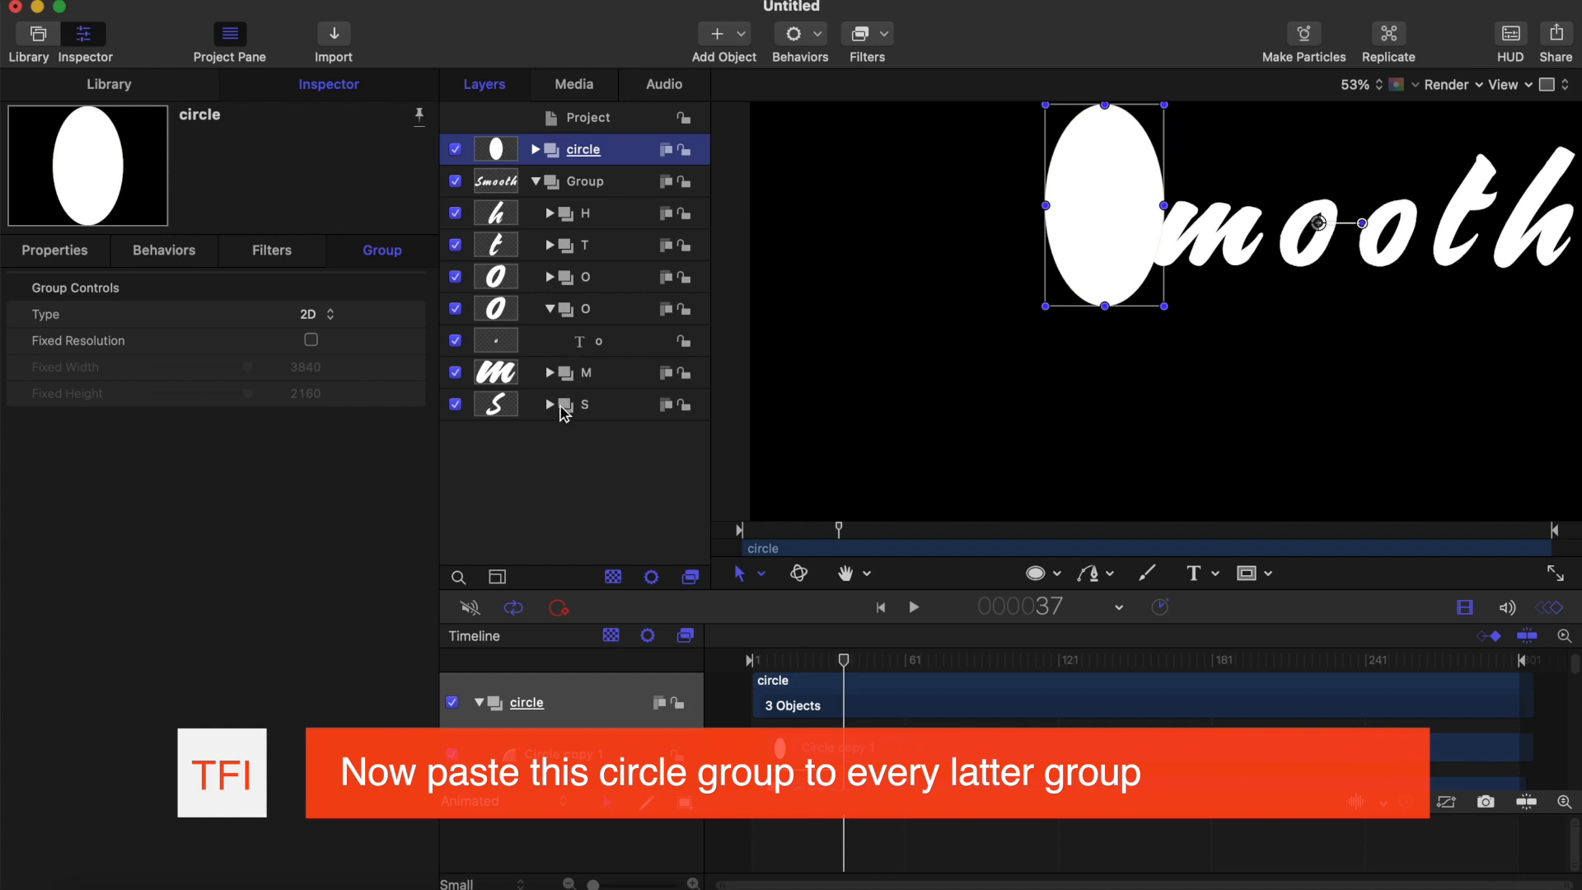
pyautogui.click(551, 310)
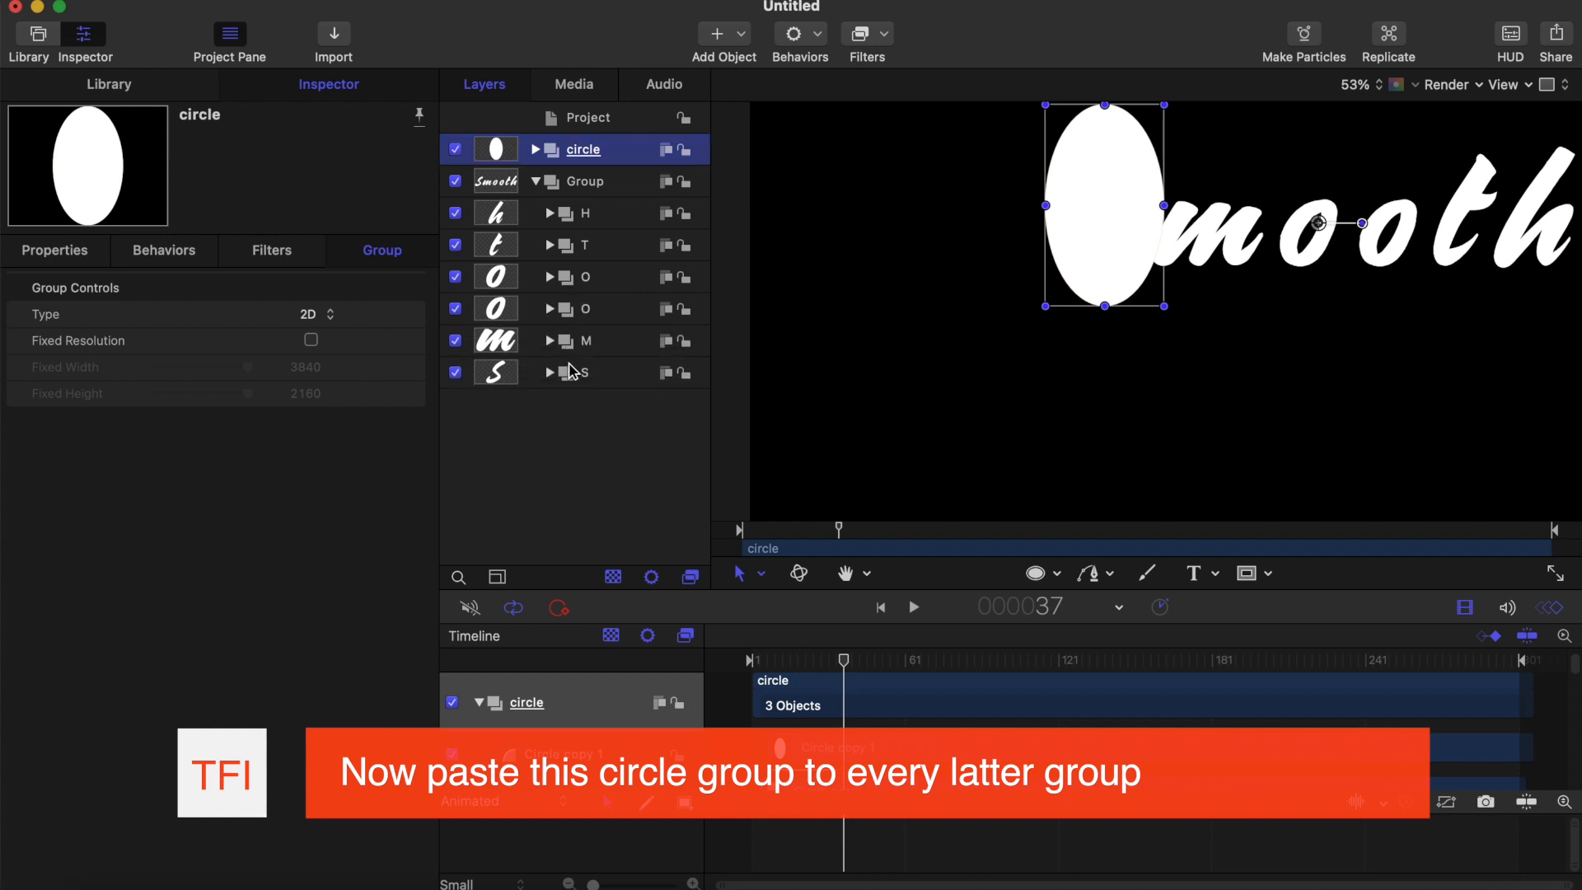
pyautogui.click(590, 373)
pyautogui.rightClick(595, 373)
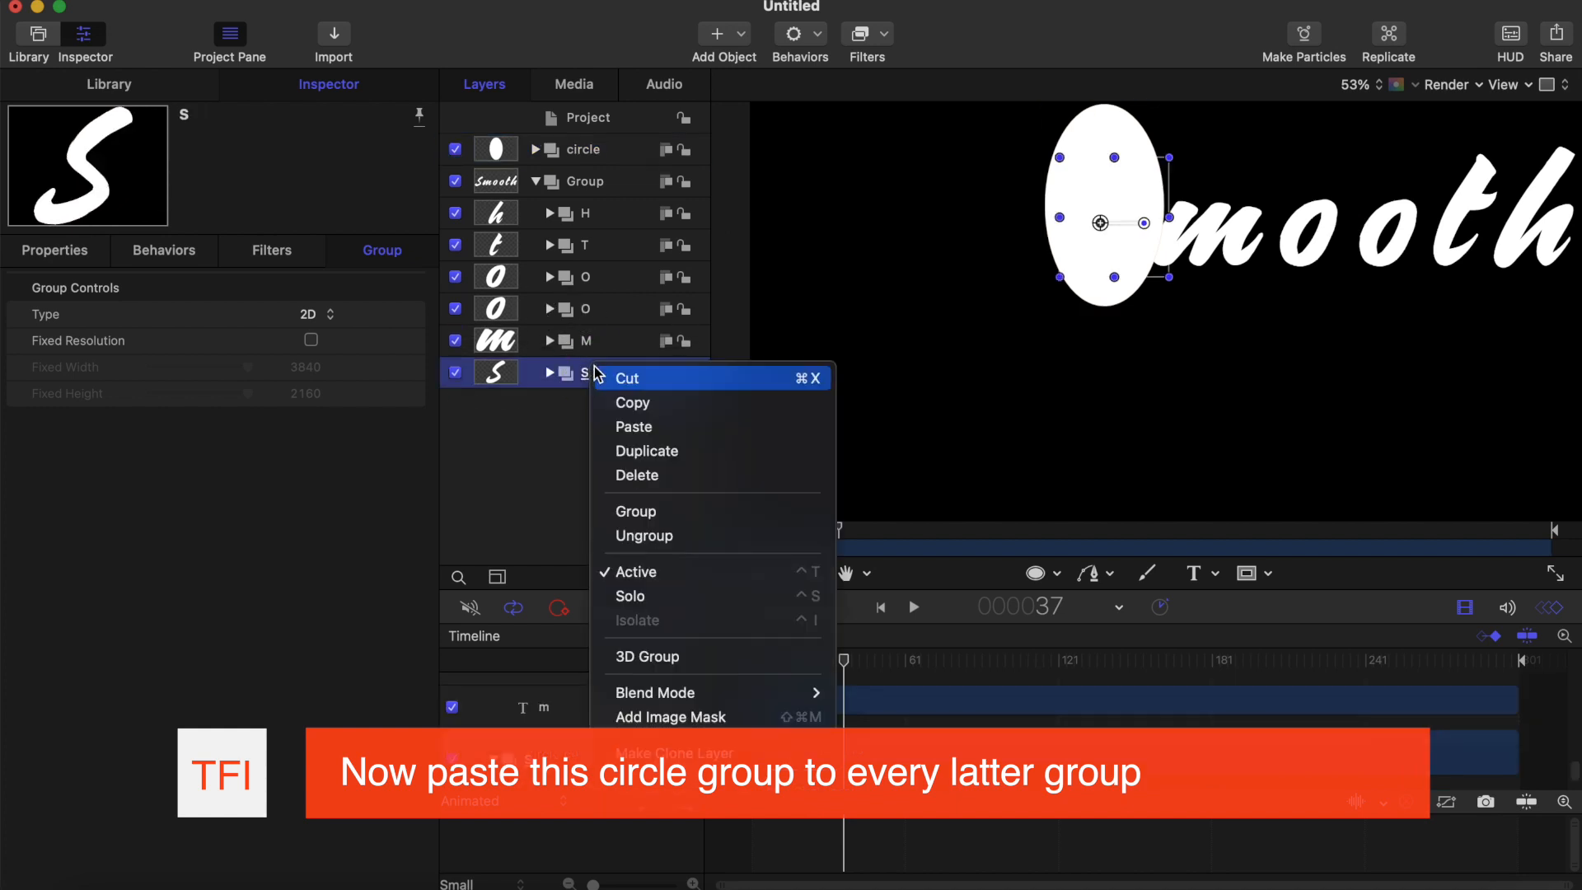
pyautogui.click(633, 427)
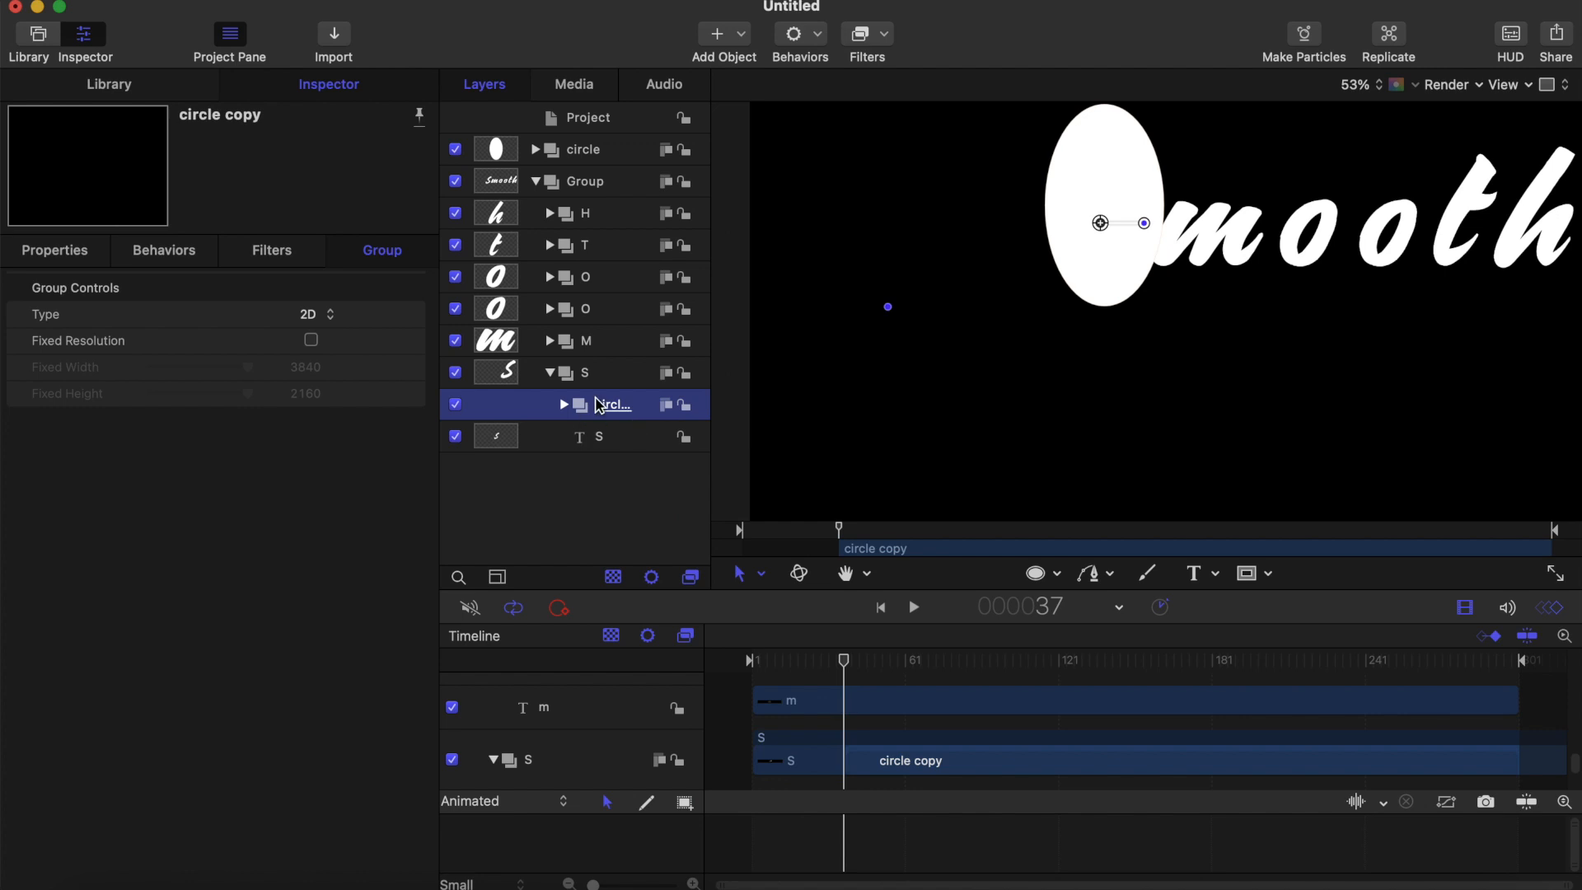
pyautogui.moveTo(849, 668); pyautogui.dragTo(760, 666)
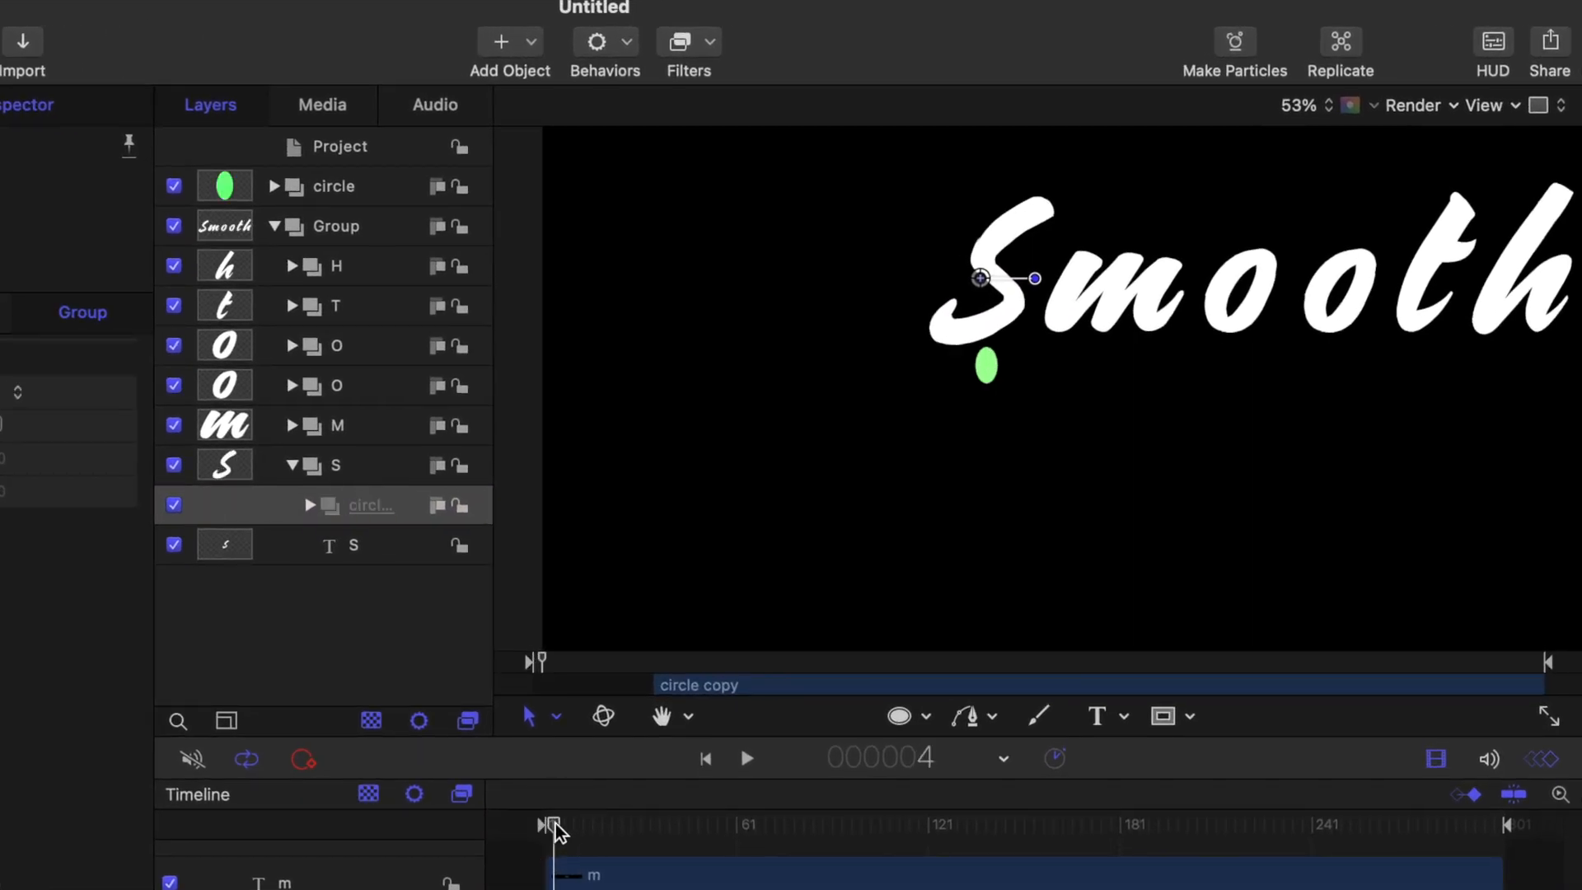
pyautogui.press('Delete')
# Paste the copied circle group into the S letter group at frame 1
pyautogui.moveTo(555, 836); pyautogui.dragTo(495, 824)
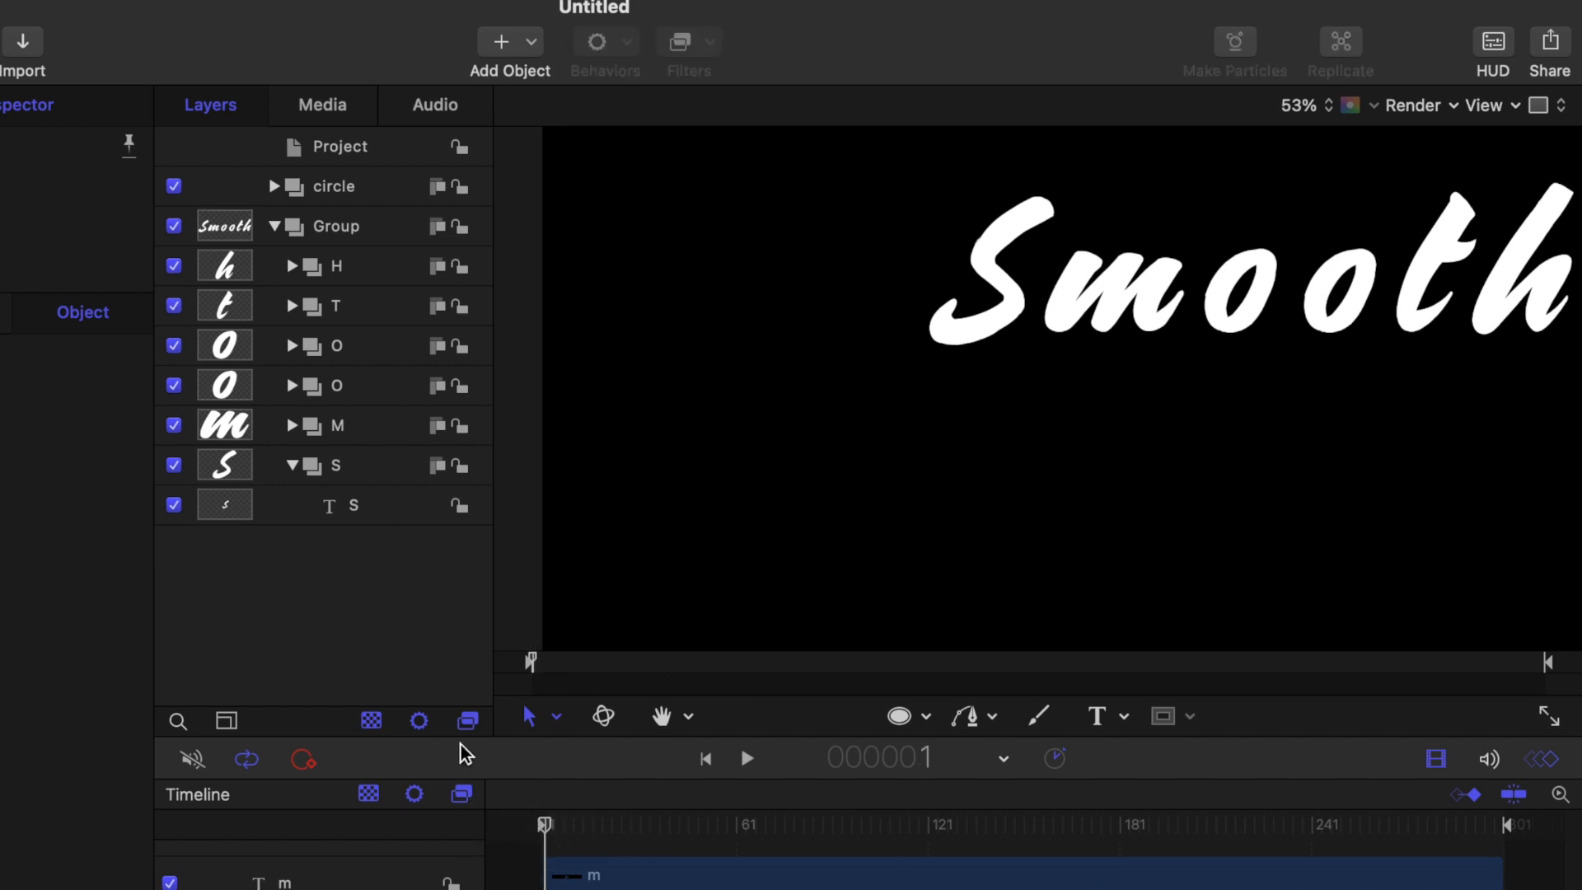
pyautogui.rightClick(332, 466)
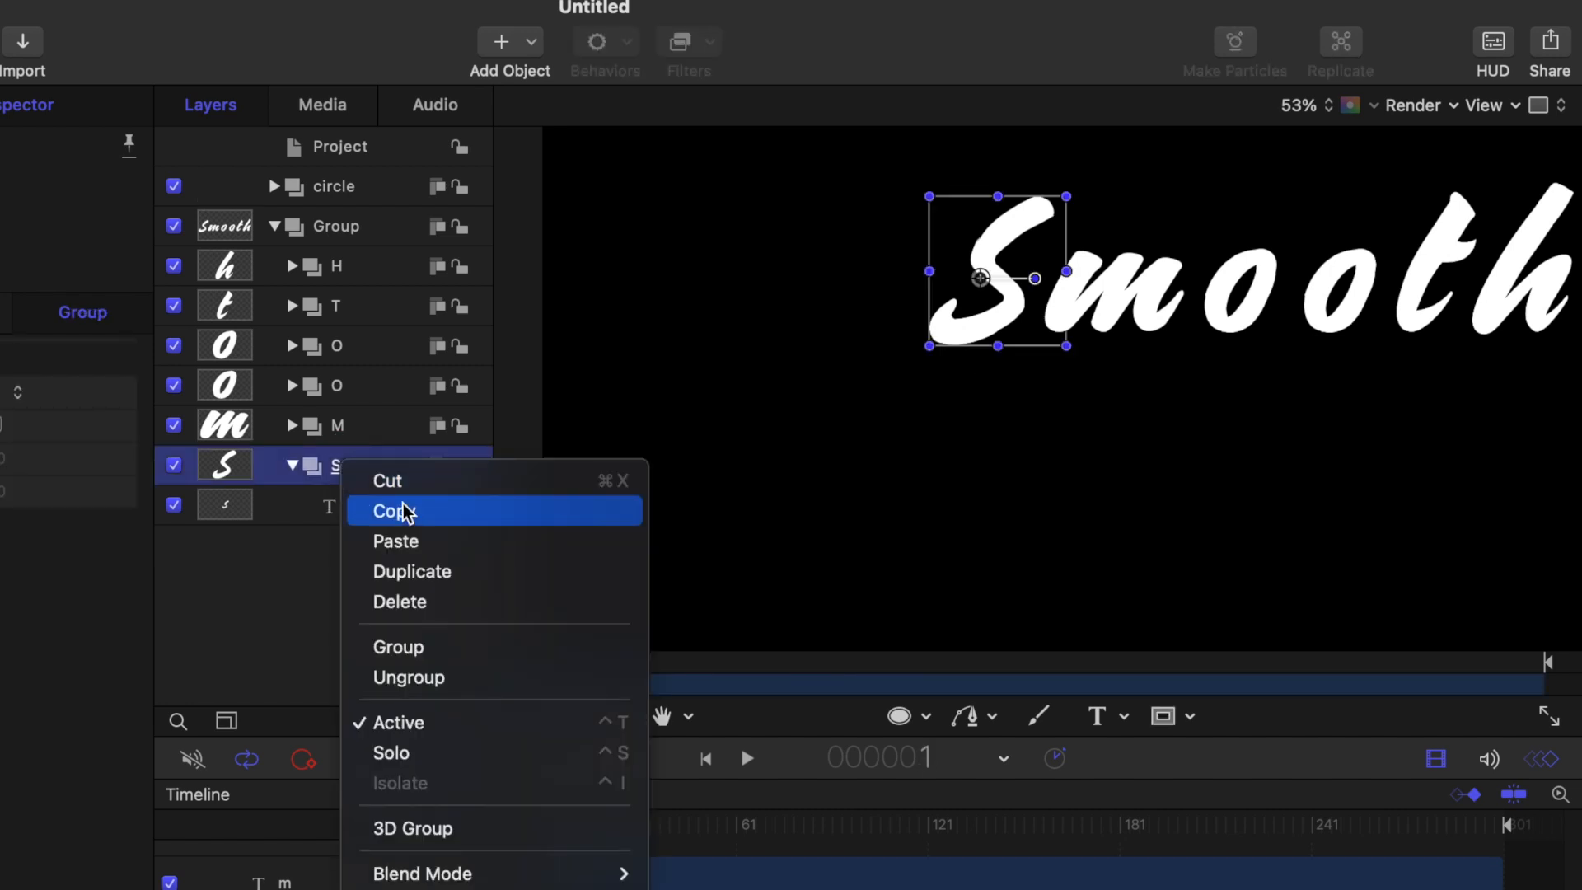
pyautogui.click(409, 541)
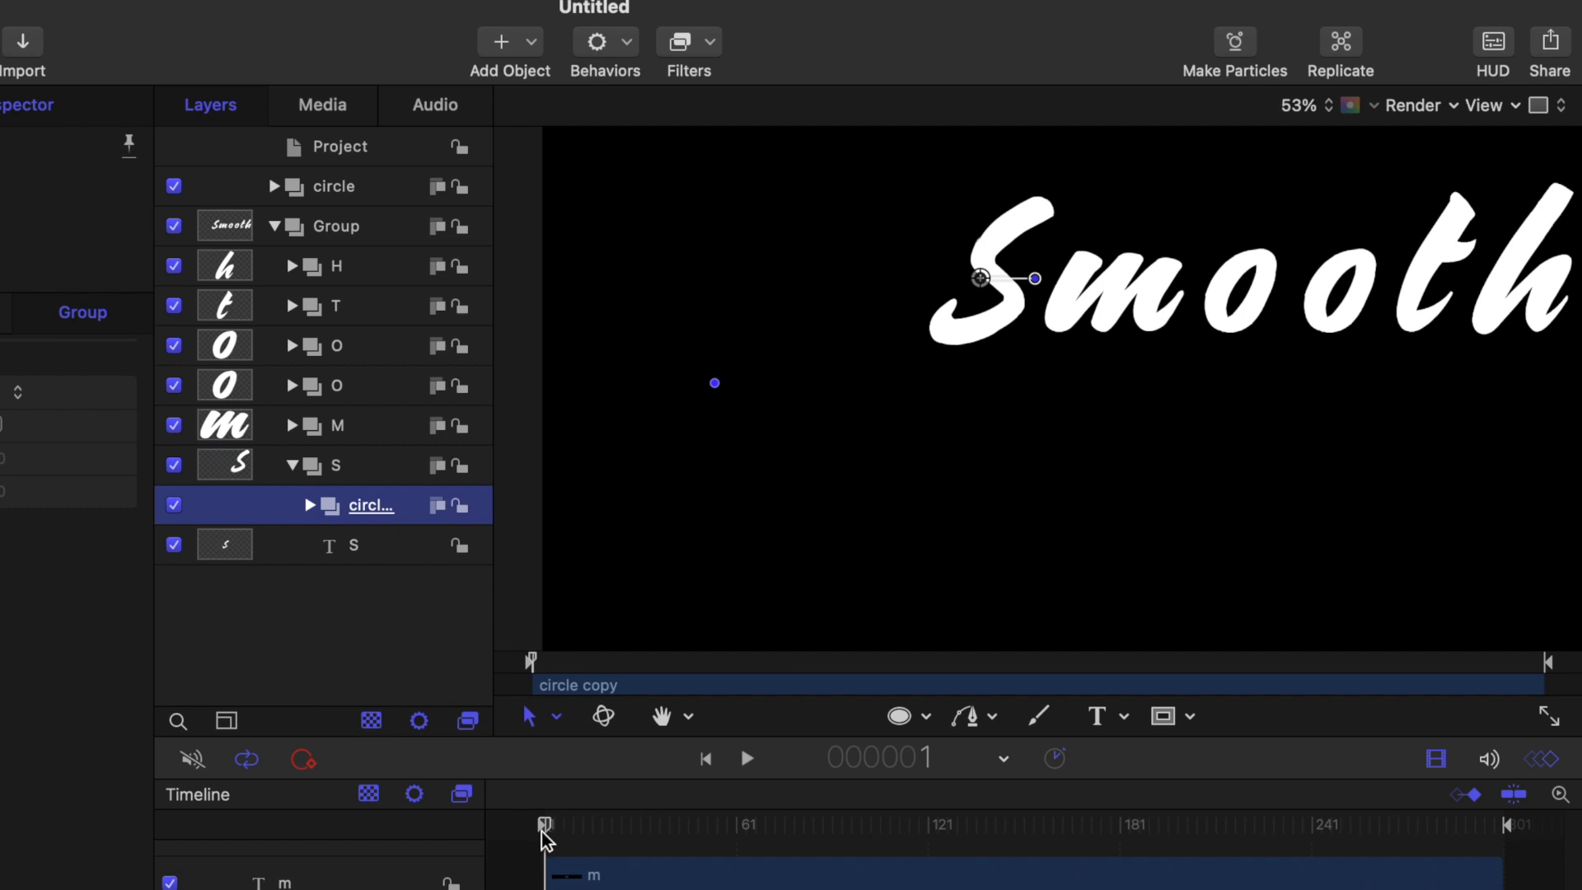
# Play the animation with the pasted circles from frame 1 and hide the original circle group
pyautogui.press('space')
pyautogui.press('space')
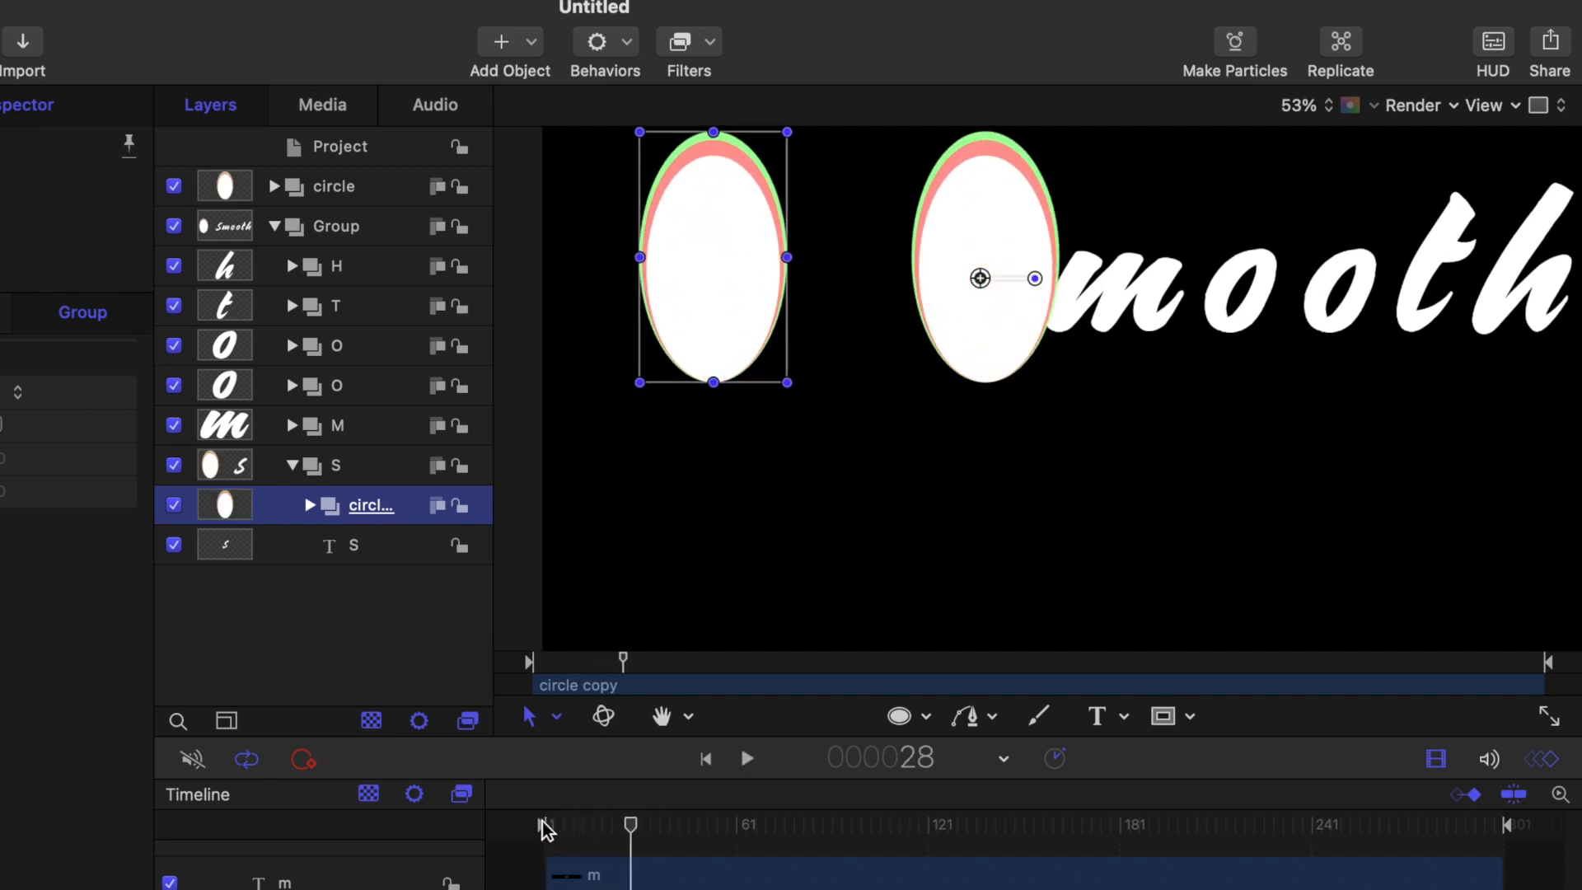
pyautogui.click(174, 186)
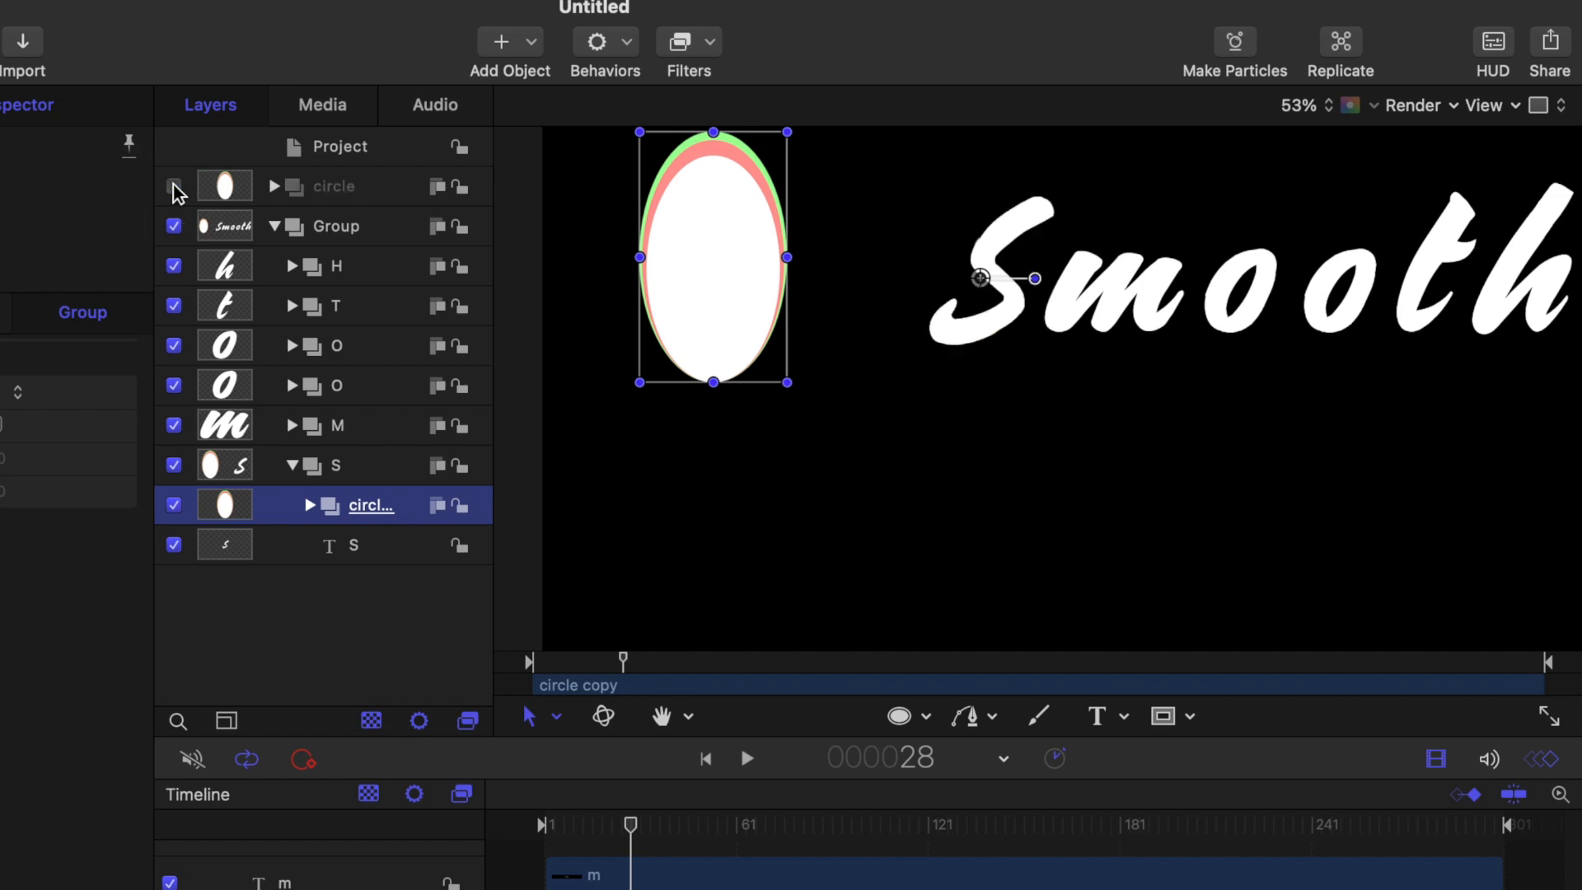
# Move the pasted circle group over the letter S and play the animation from frame 1
pyautogui.scroll(-3, 686, 458)
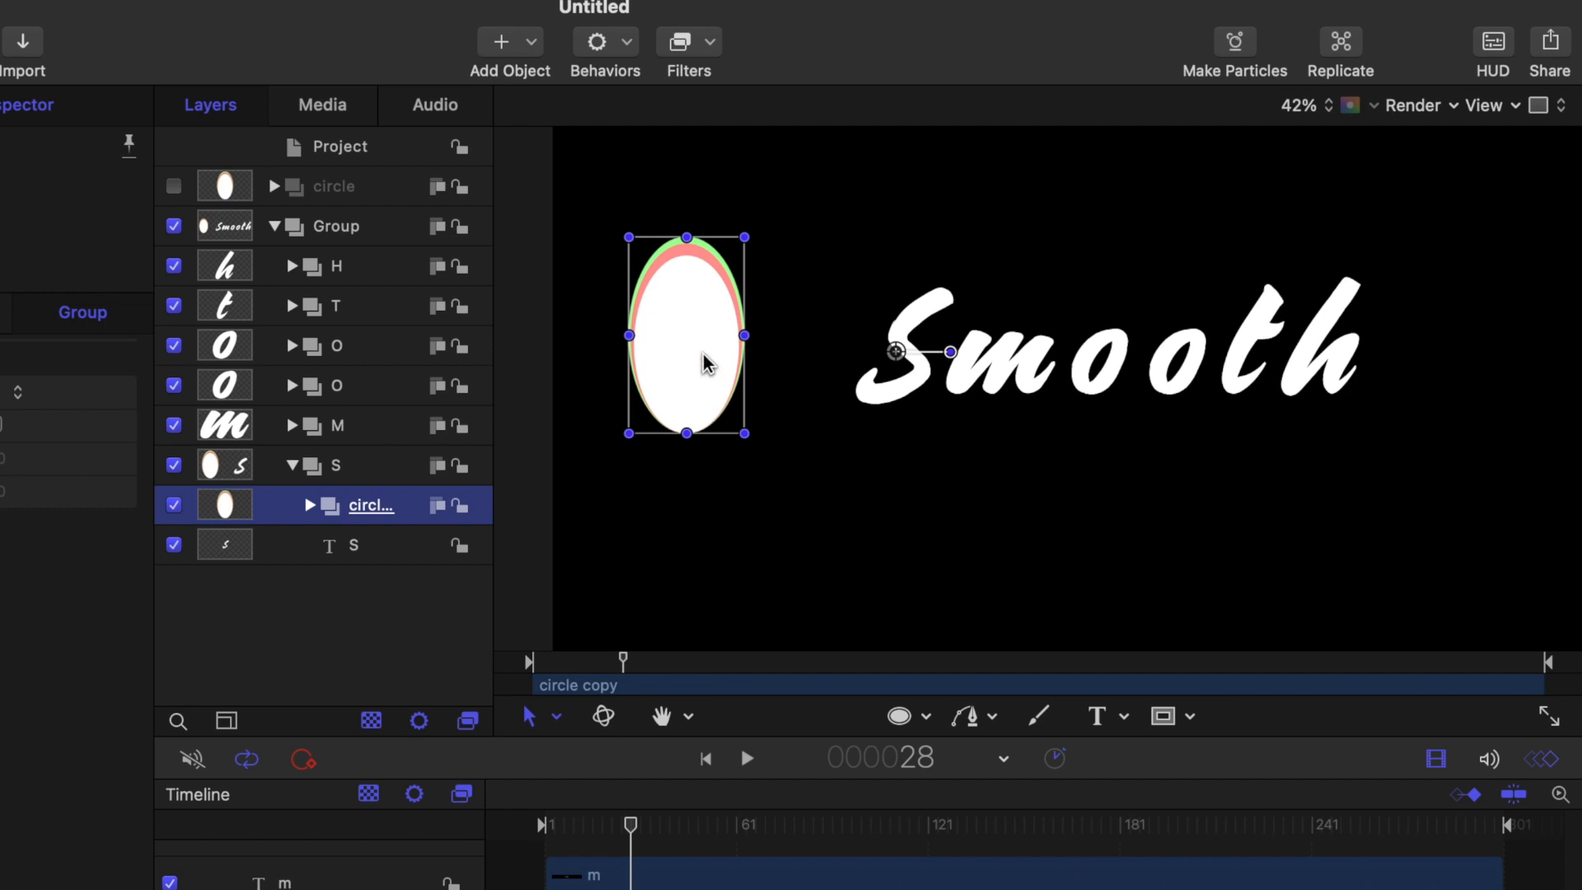
pyautogui.click(697, 348)
pyautogui.moveTo(697, 348); pyautogui.dragTo(912, 346)
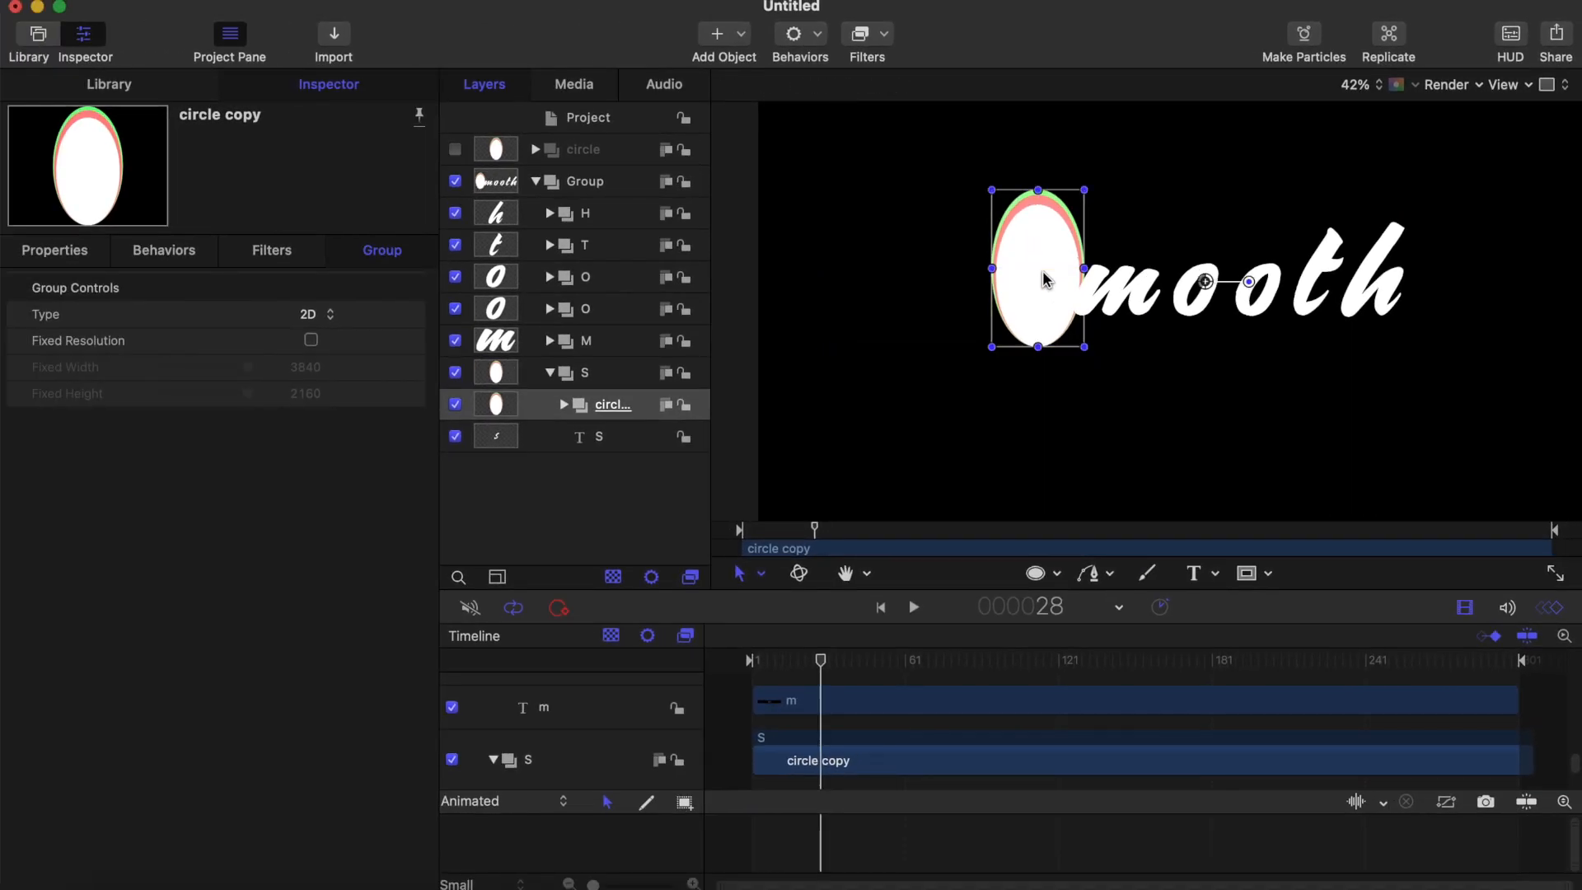
pyautogui.moveTo(1045, 292); pyautogui.dragTo(1045, 293)
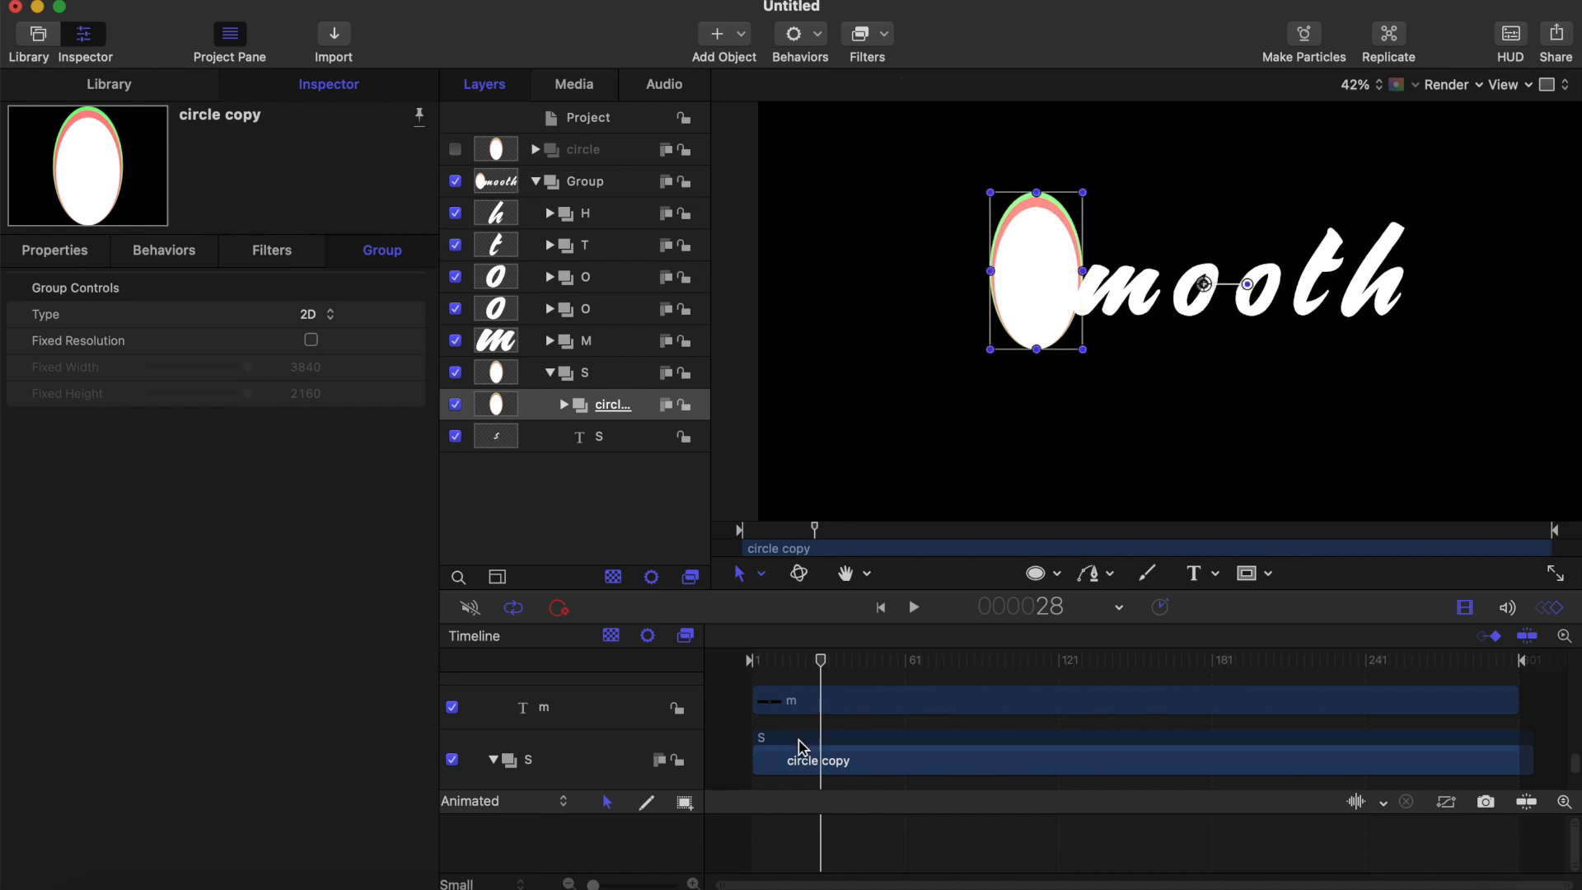
pyautogui.moveTo(826, 680); pyautogui.dragTo(678, 664)
pyautogui.press('space')
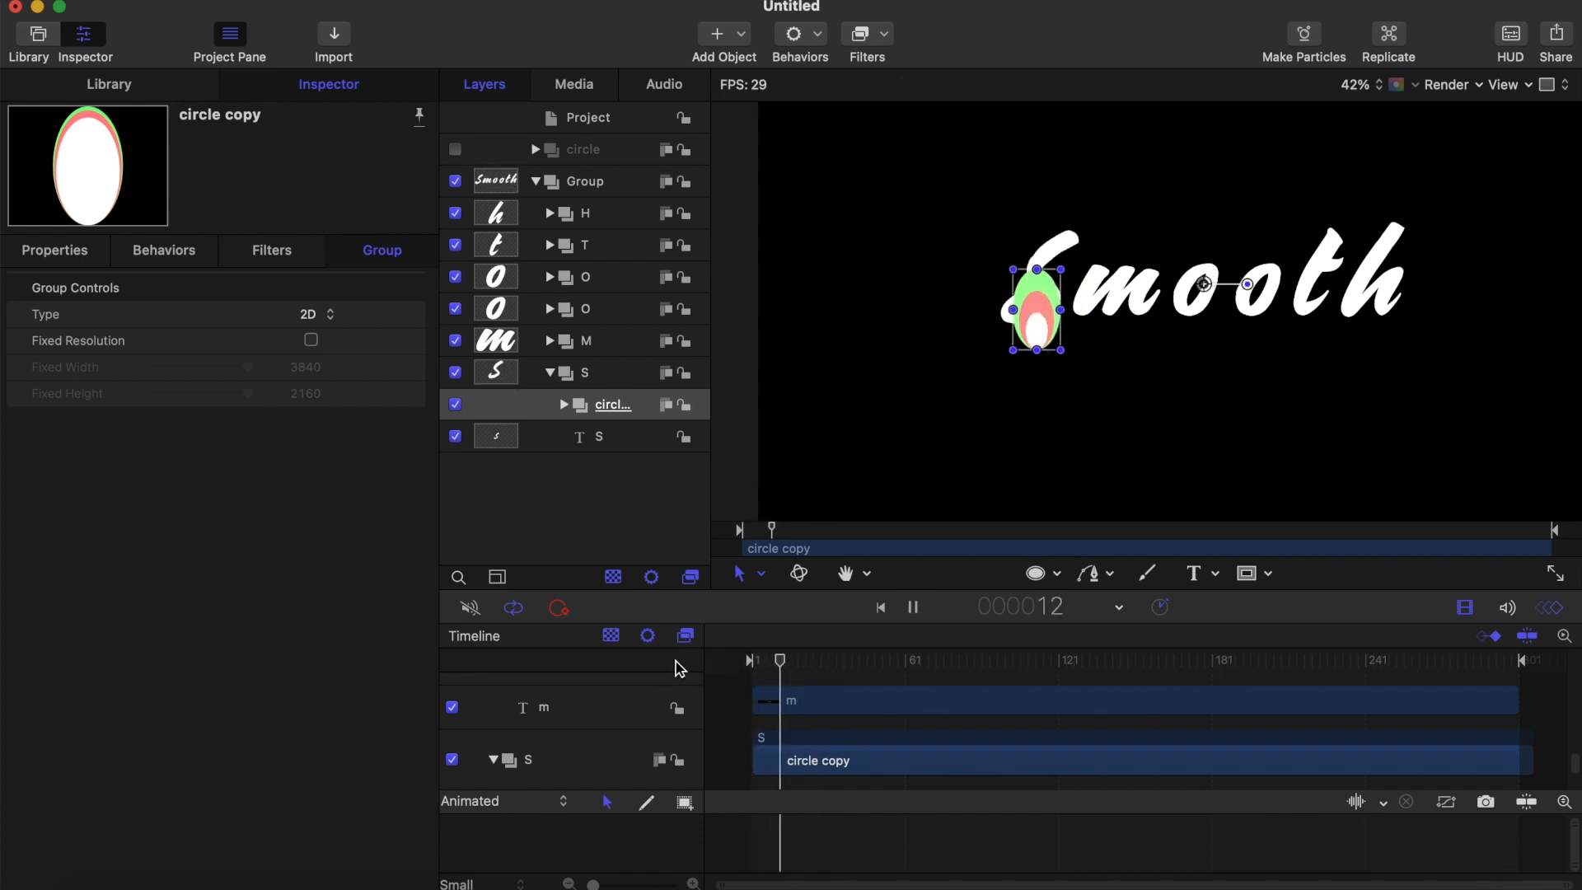
pyautogui.press('space')
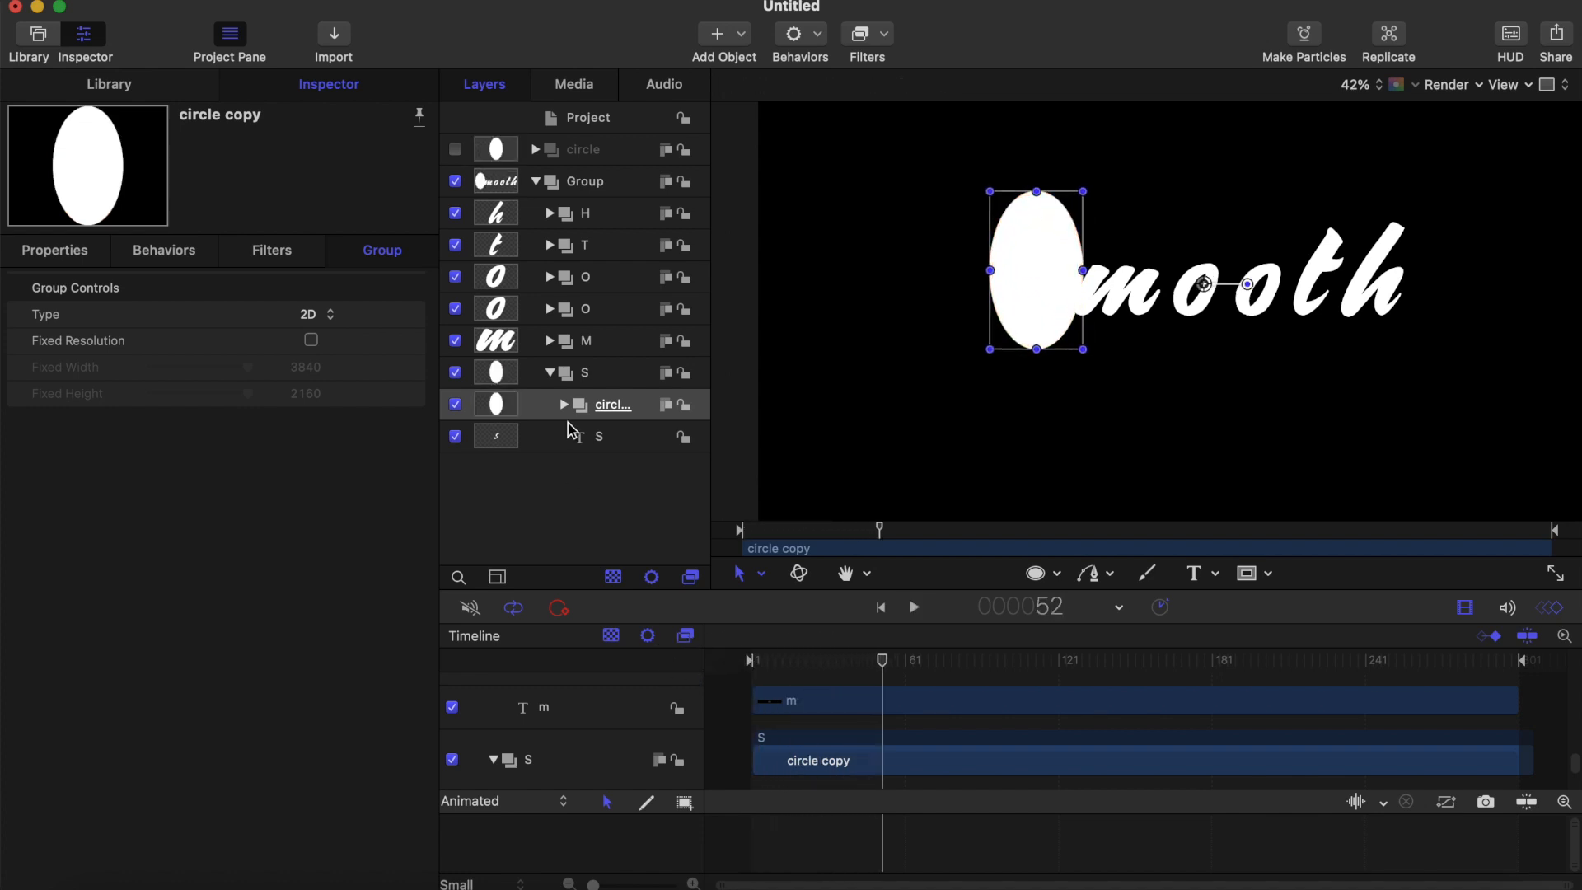
# Add an image mask to the circle group inside the S group, using the S text as the mask source
pyautogui.rightClick(599, 416)
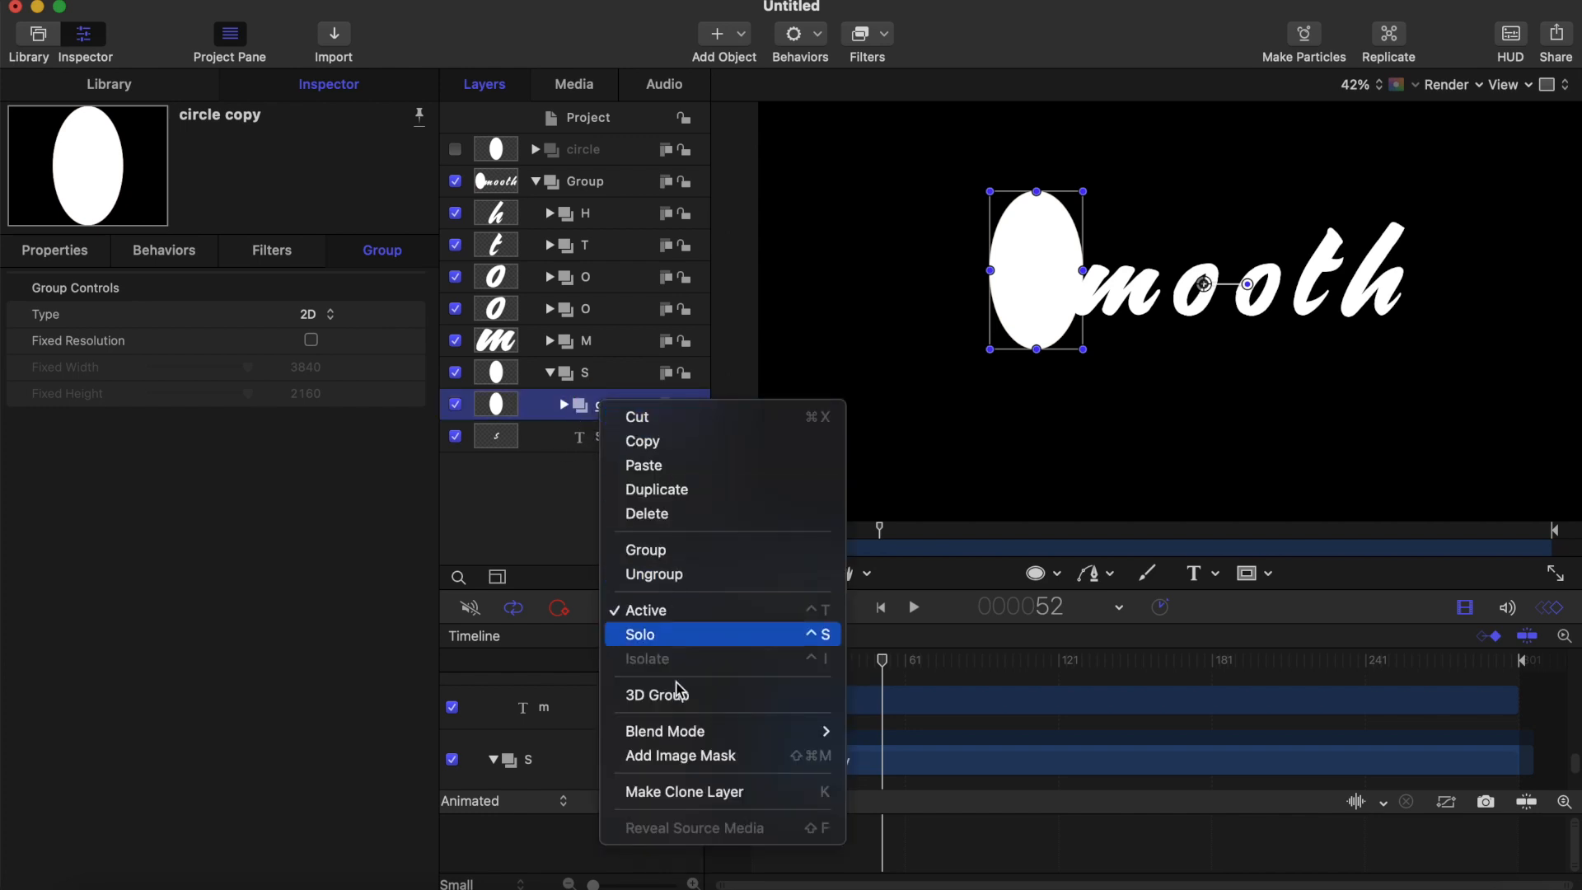
pyautogui.click(683, 769)
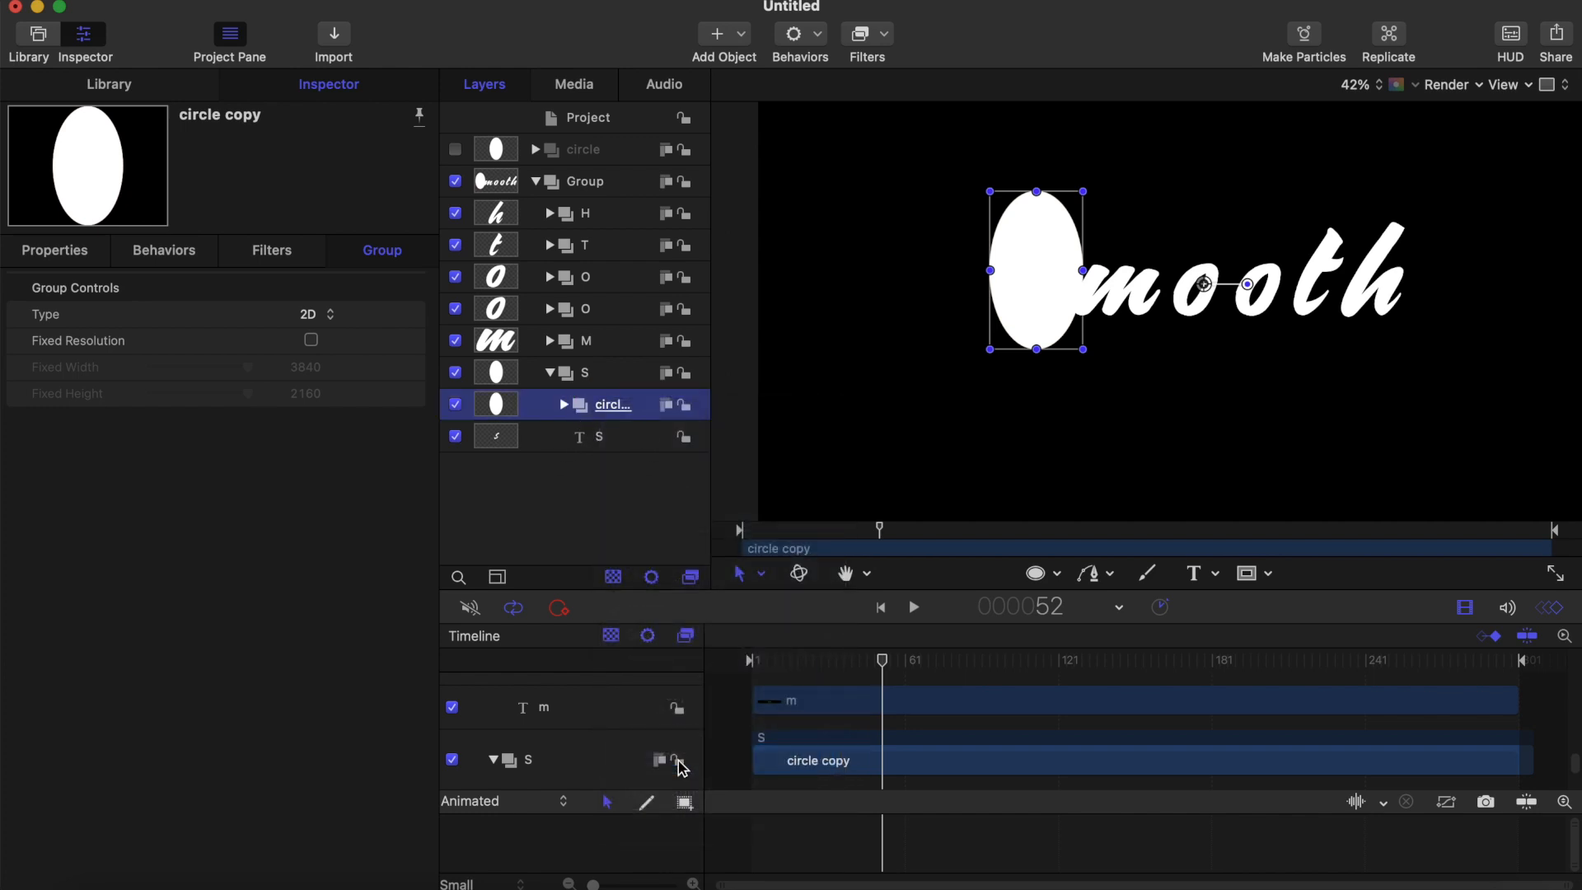
pyautogui.scroll(-2, 610, 557)
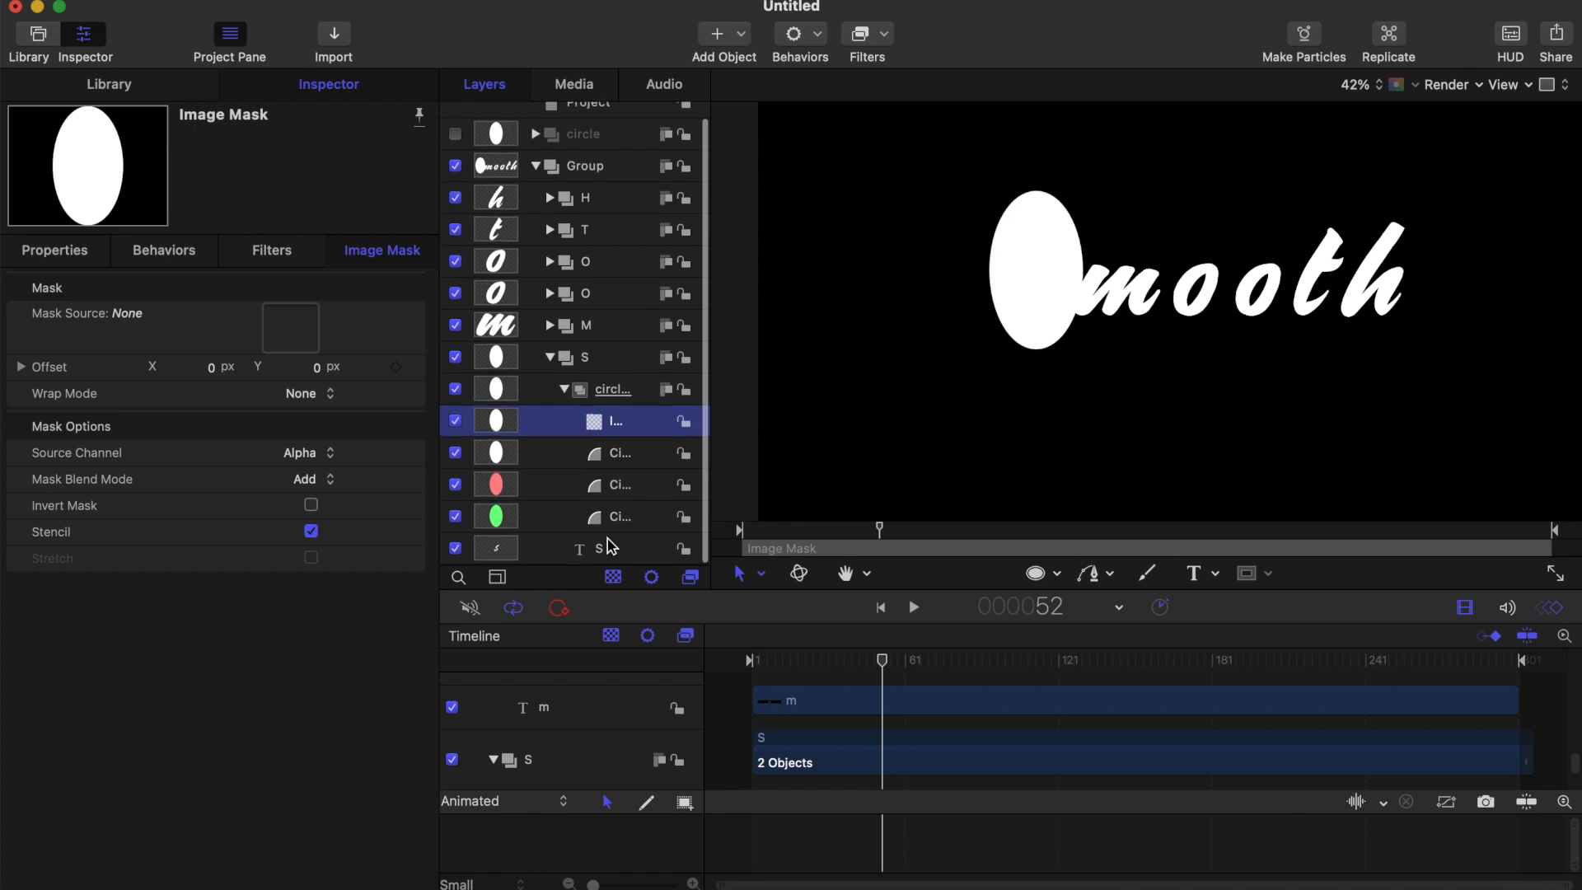
pyautogui.moveTo(300, 330); pyautogui.dragTo(306, 334)
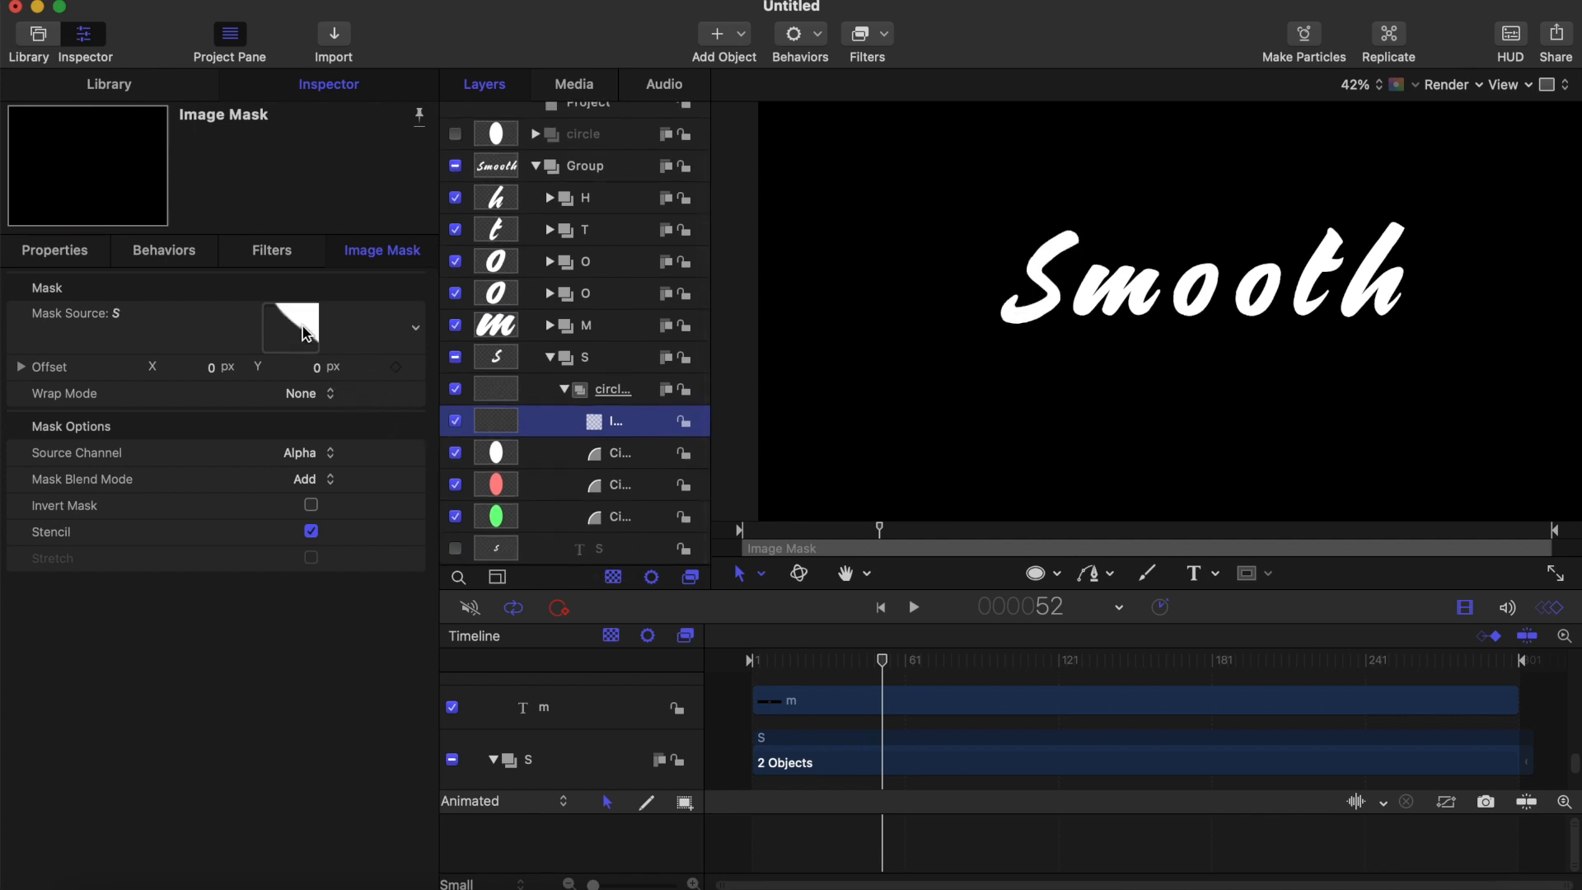
# Replay the masked S reveal several times from frame 1 to check how the colored circles fill the letter
pyautogui.moveTo(883, 659); pyautogui.dragTo(650, 660)
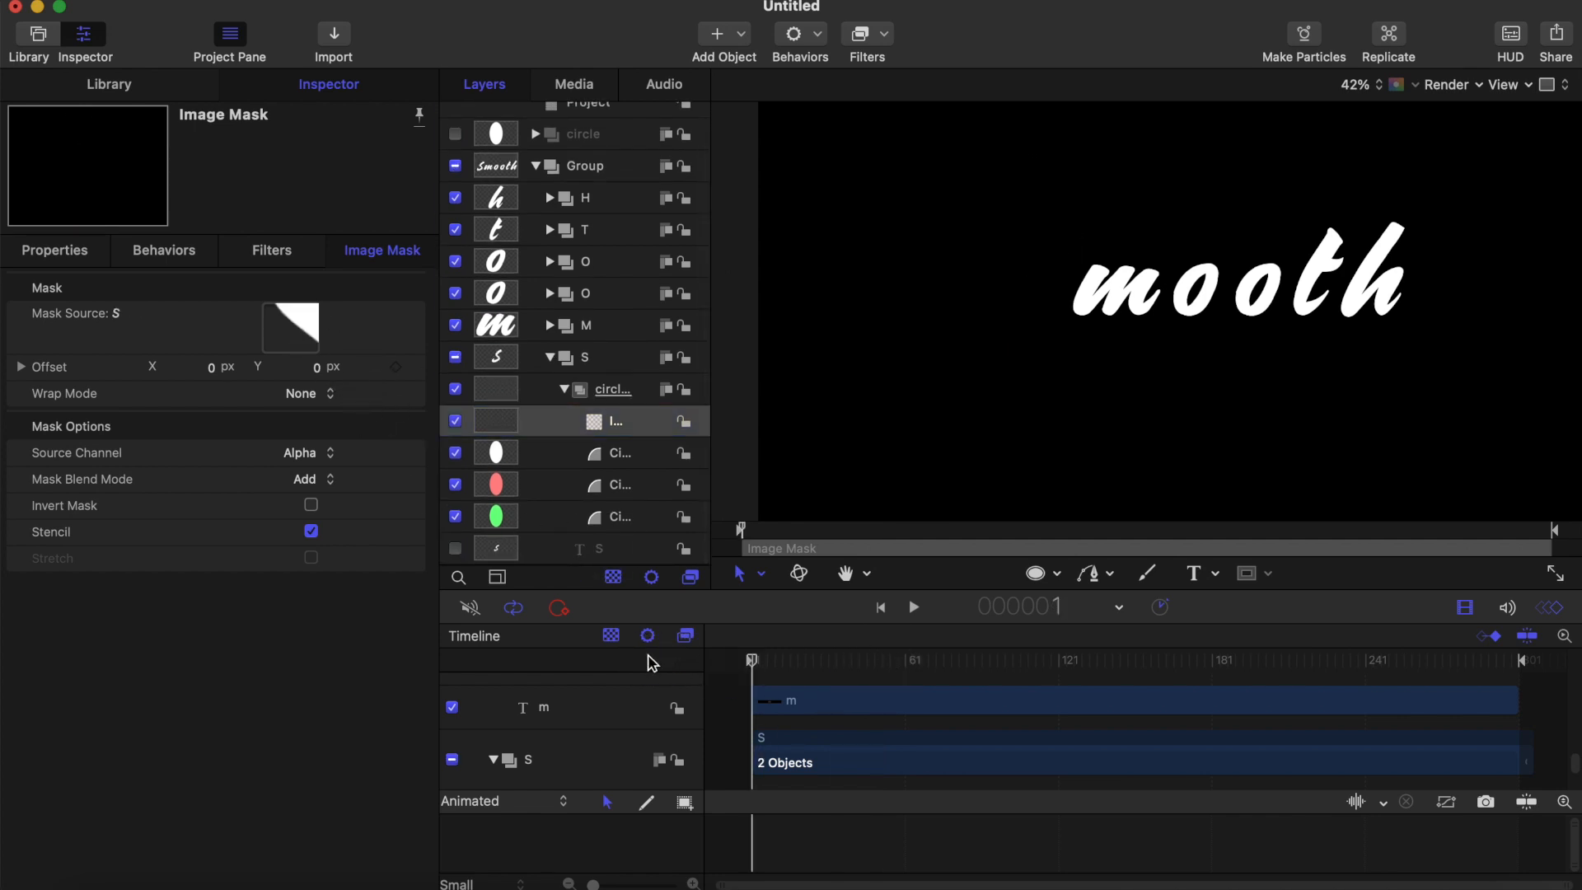
pyautogui.press('space')
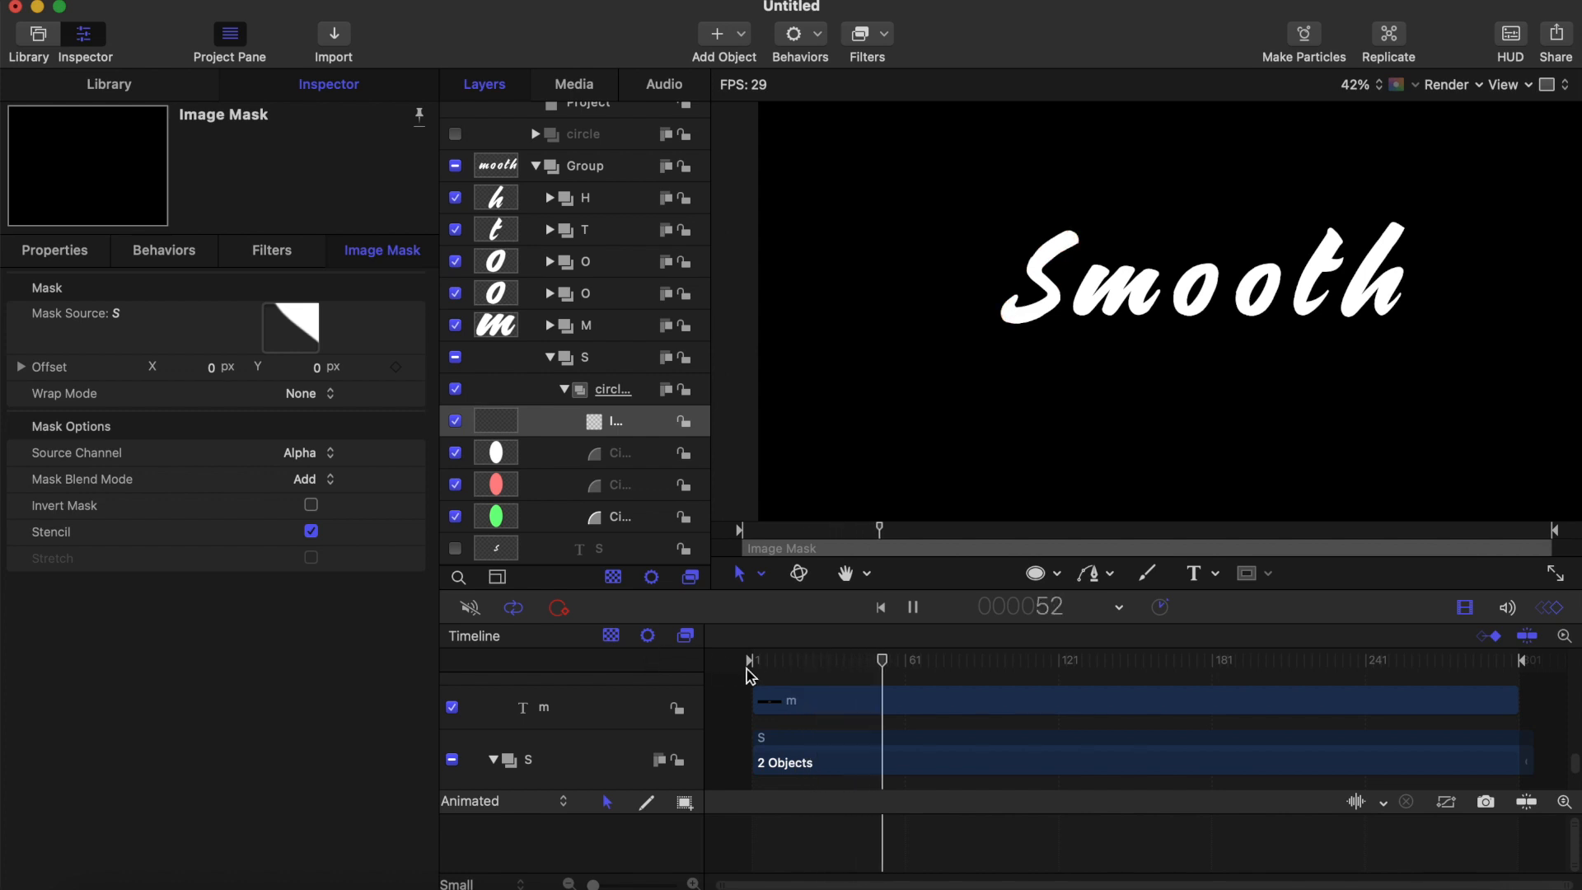
pyautogui.moveTo(769, 660); pyautogui.dragTo(700, 660)
pyautogui.press('space')
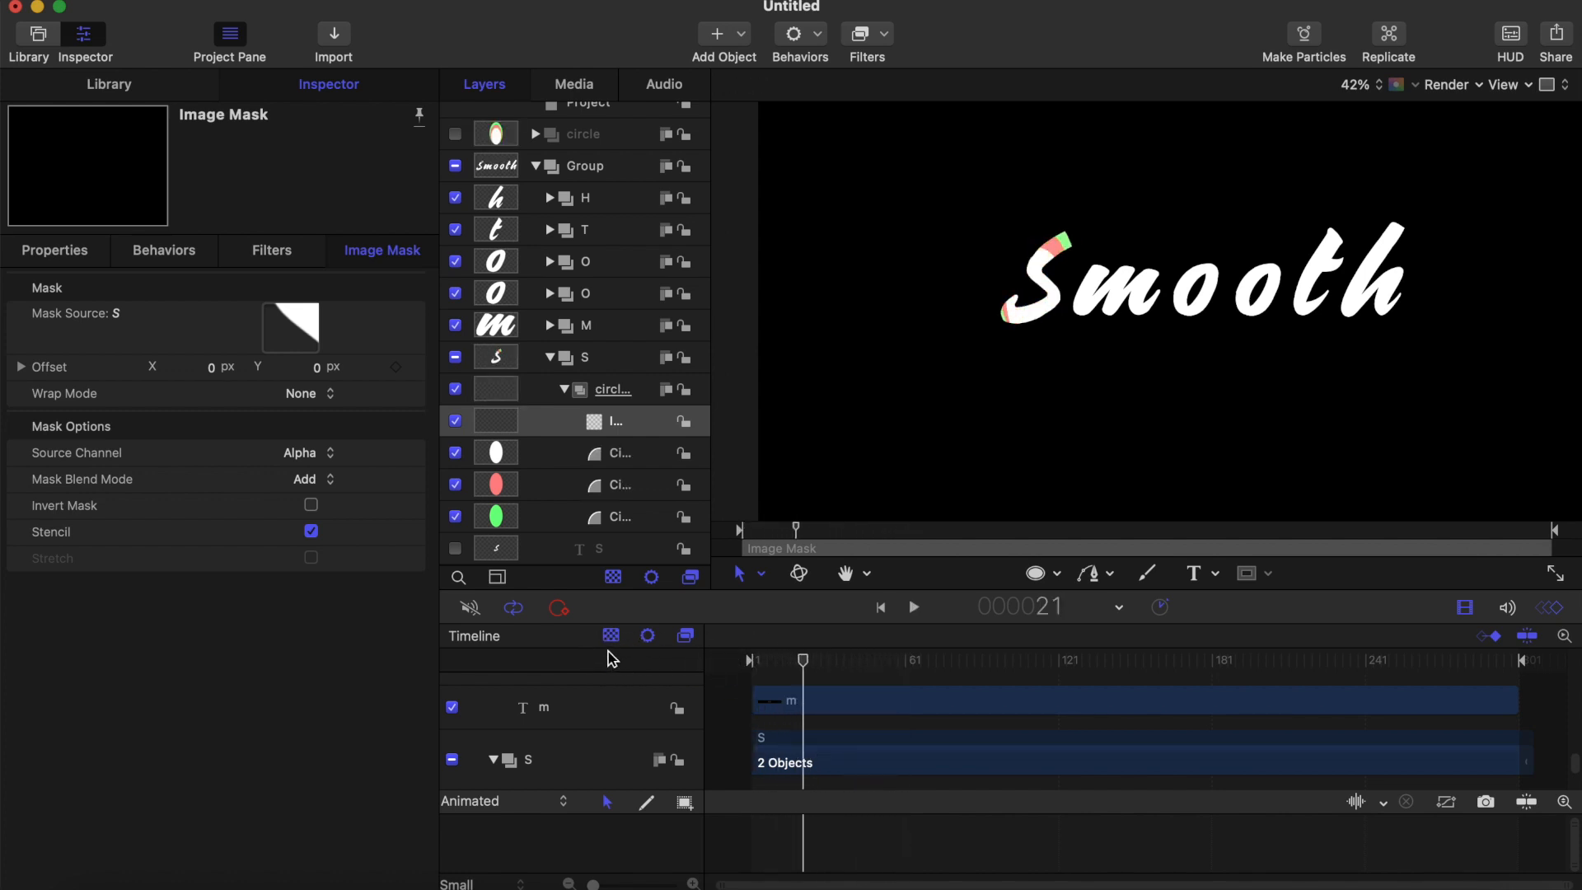
pyautogui.press('space')
pyautogui.moveTo(770, 660); pyautogui.dragTo(638, 656)
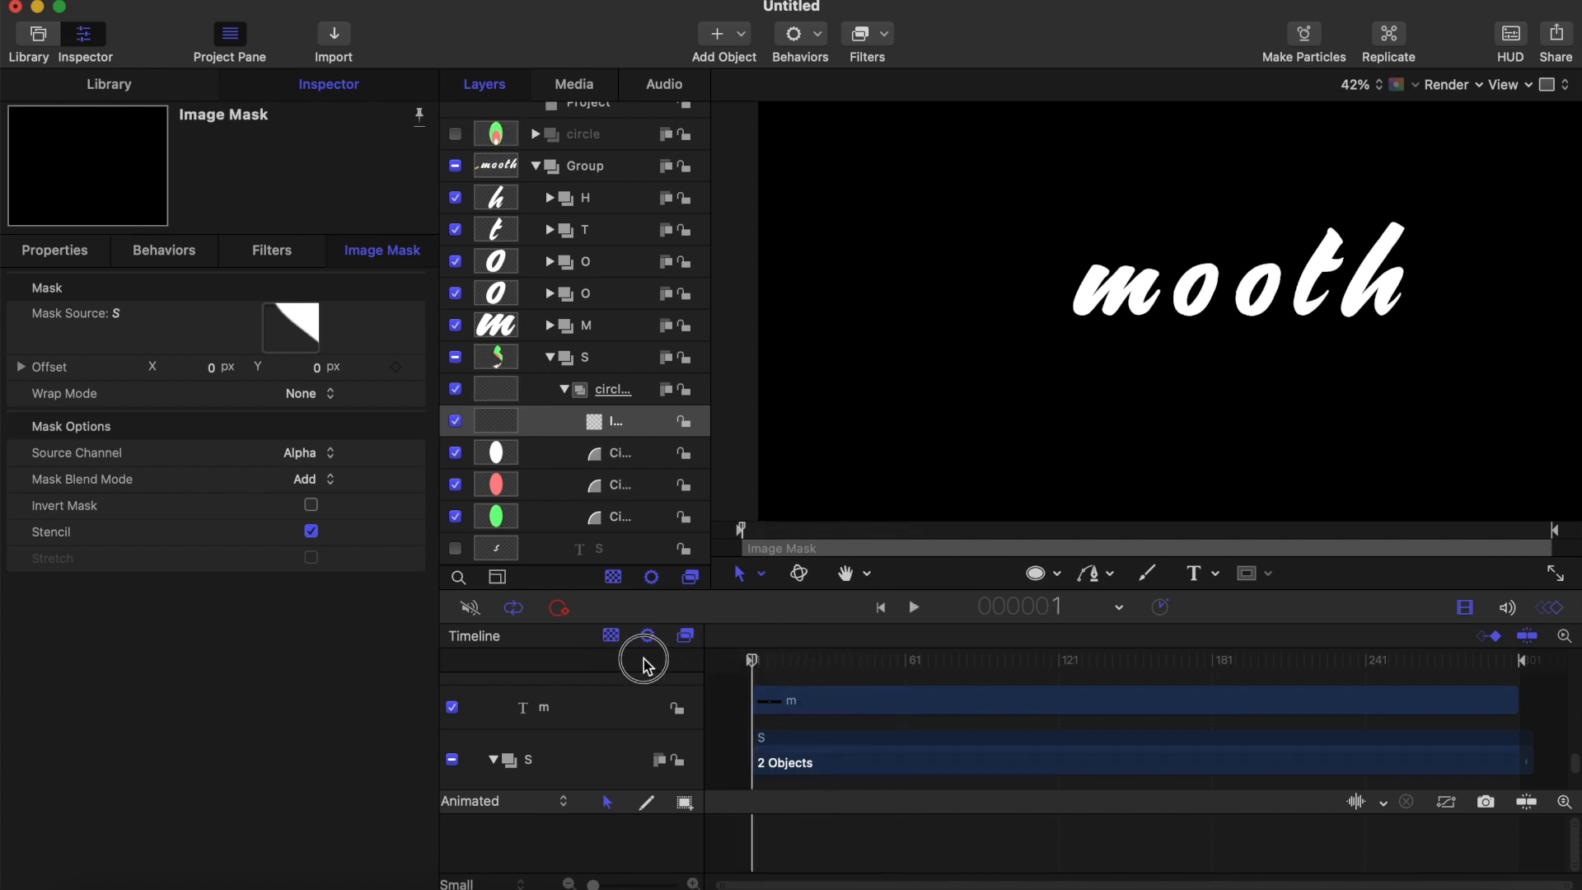
pyautogui.press('space')
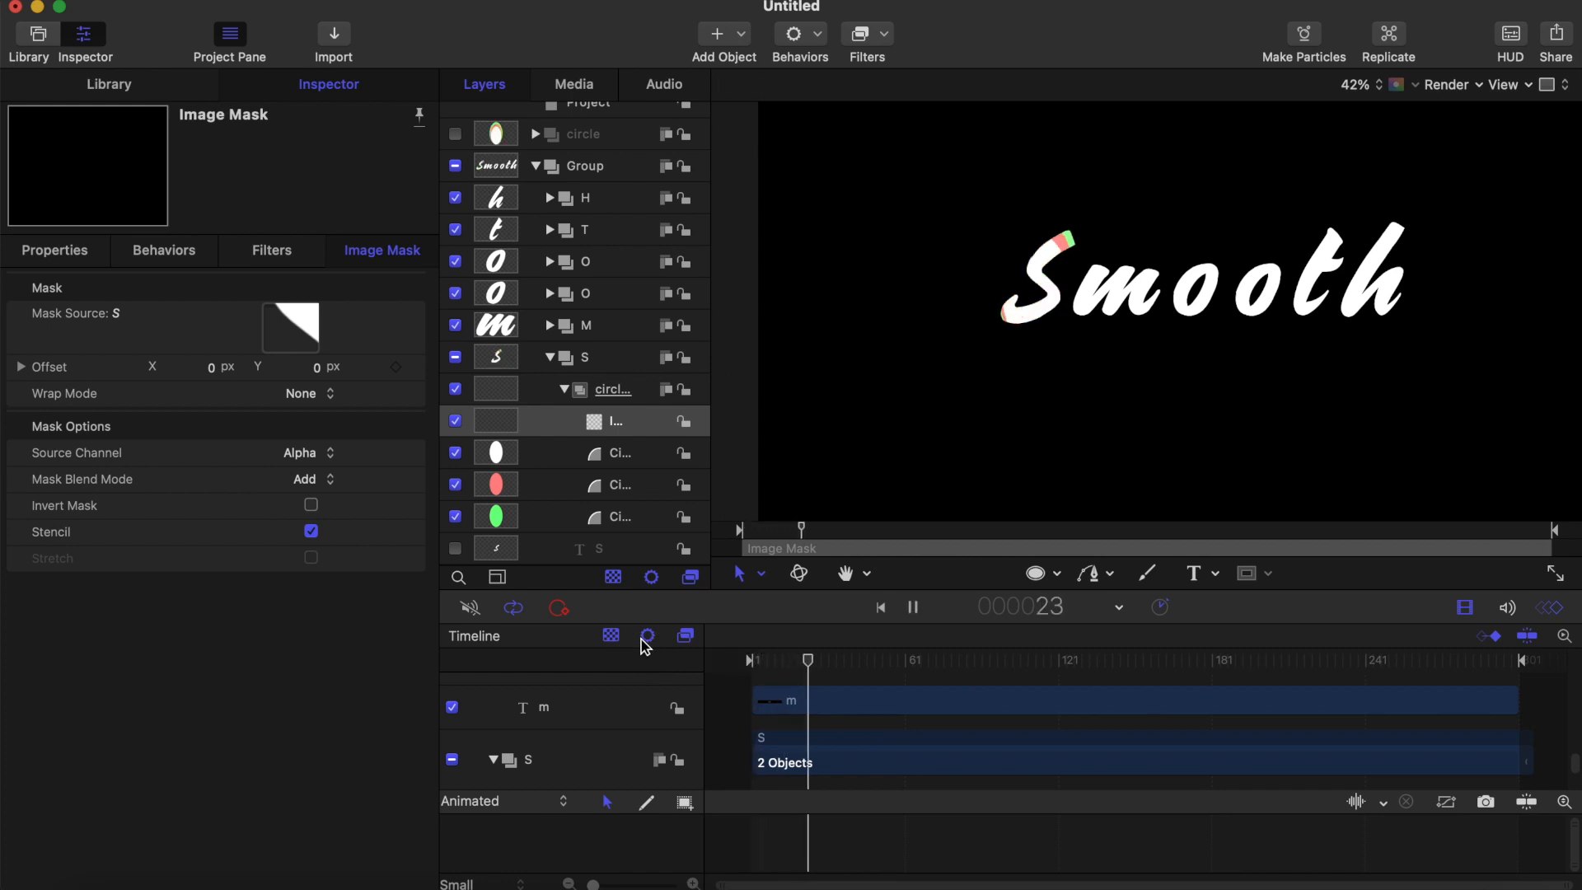
pyautogui.moveTo(783, 666); pyautogui.dragTo(576, 657)
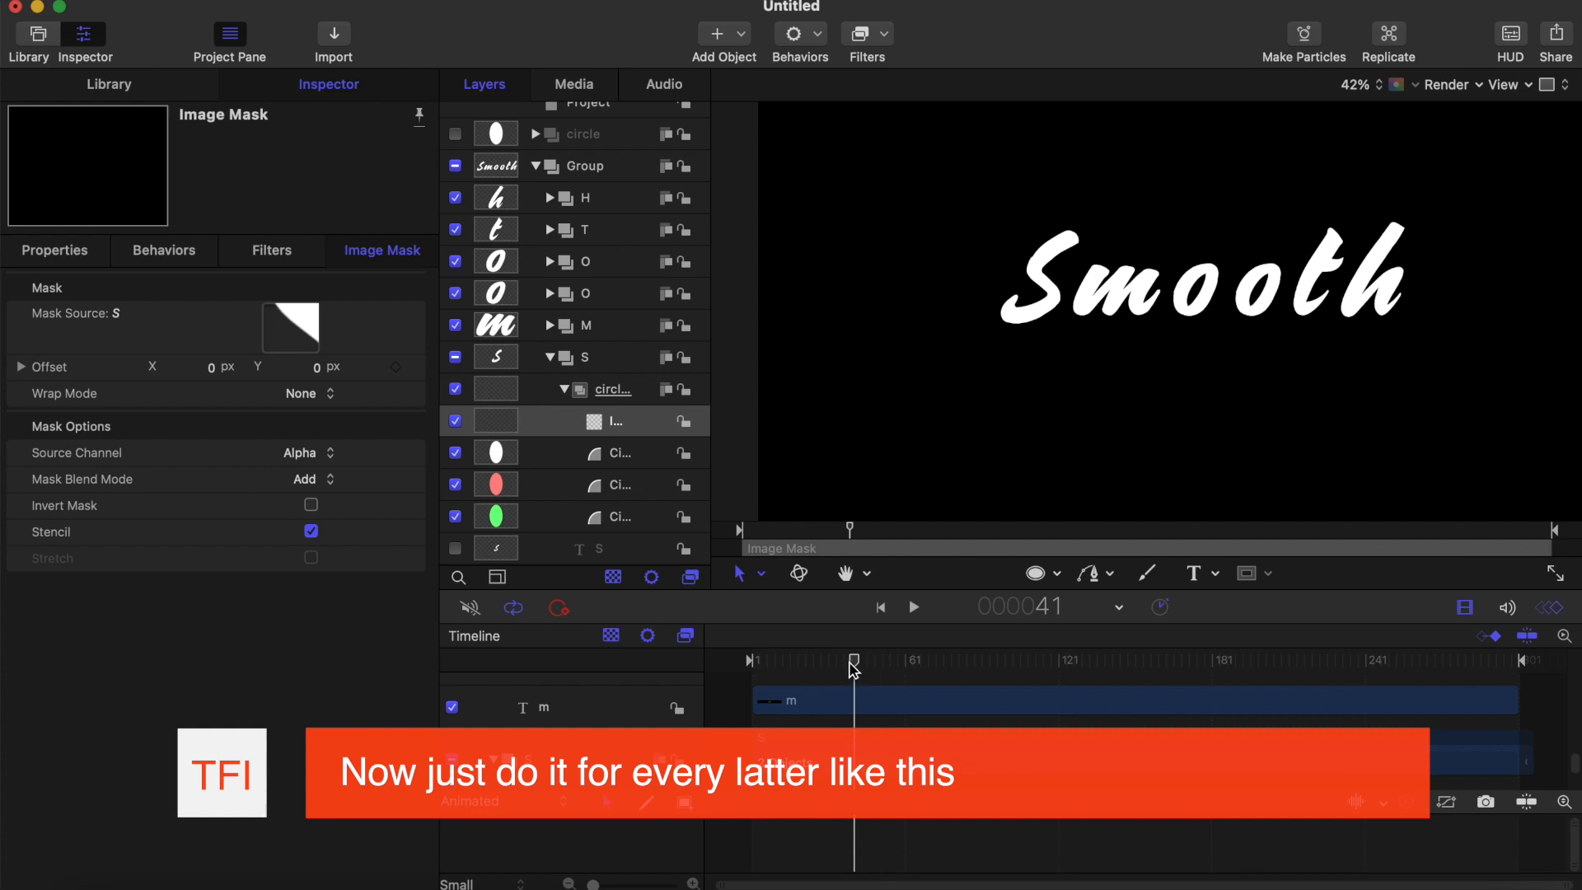
pyautogui.moveTo(854, 667); pyautogui.dragTo(682, 659)
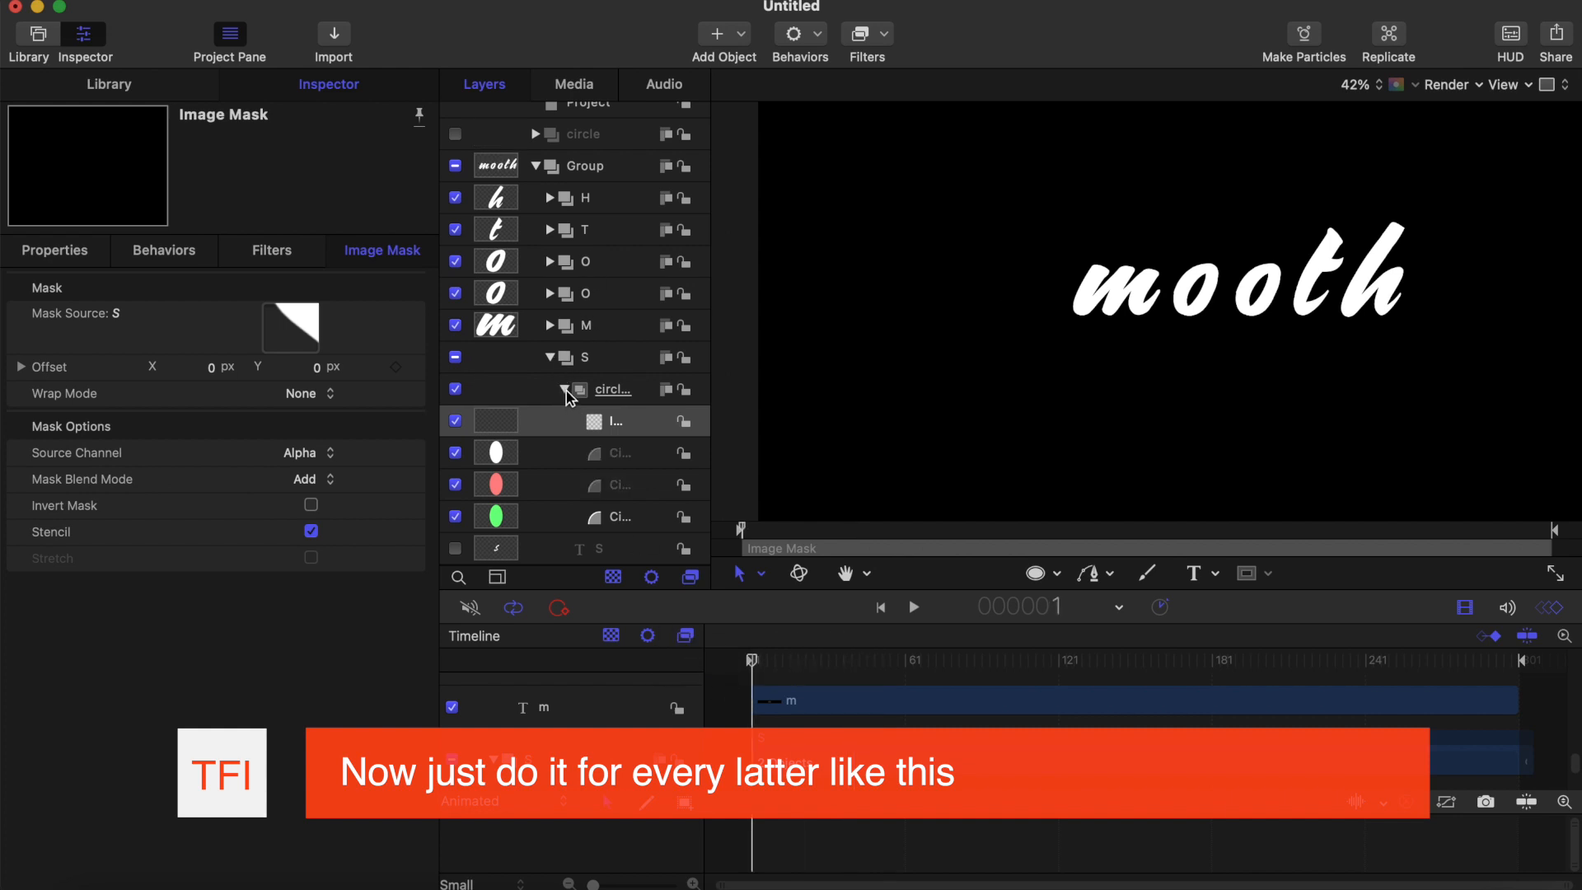
# Collapse the S group and paste the circle group into the M letter group at frame 1
pyautogui.click(551, 357)
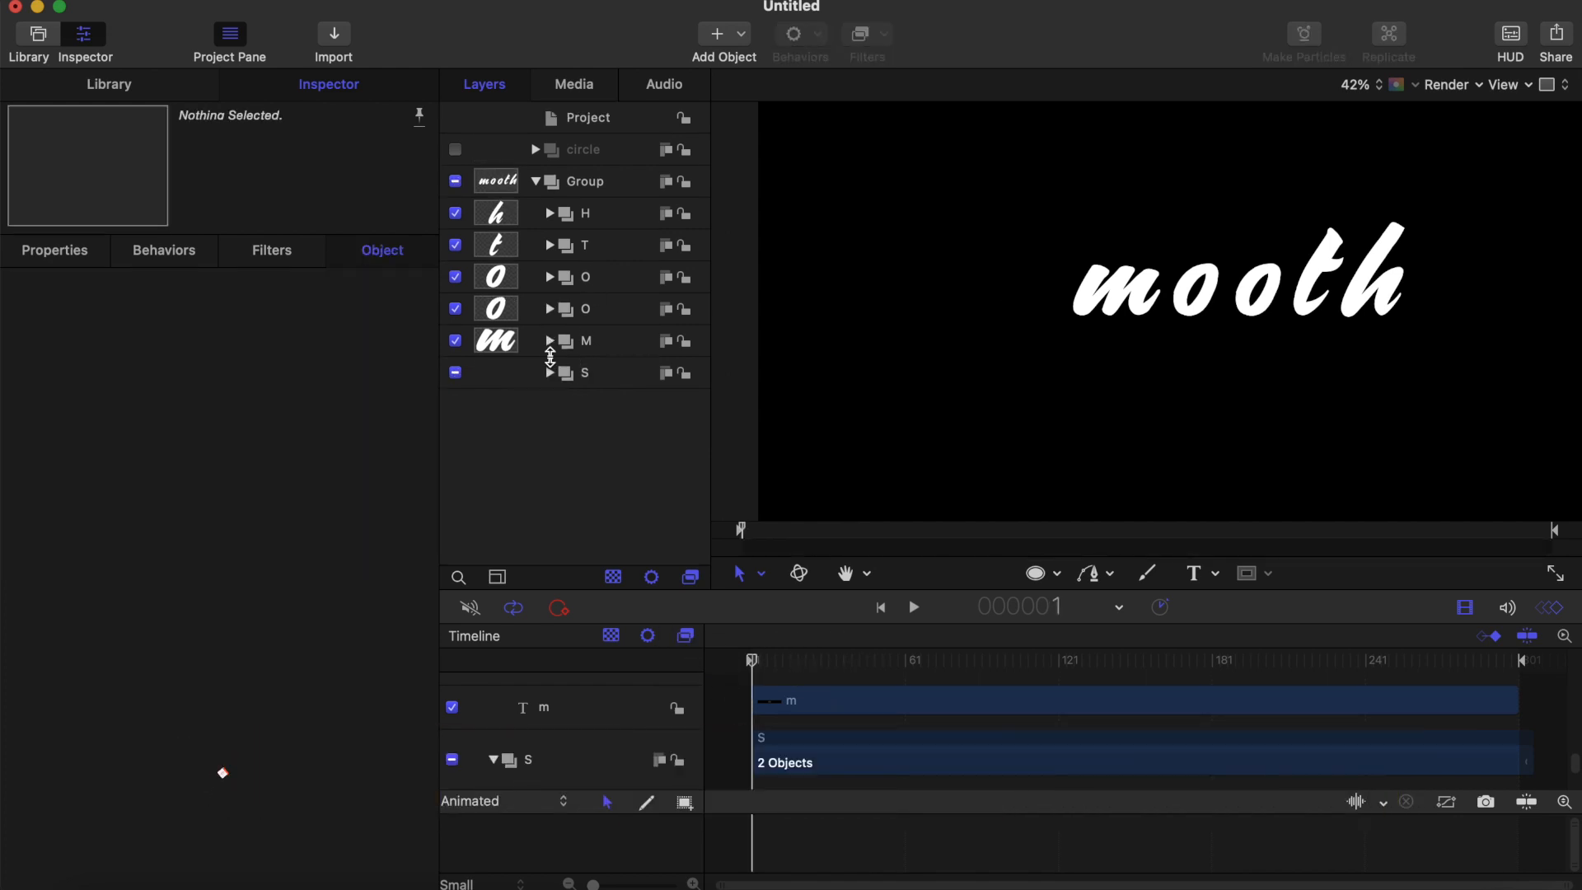
pyautogui.click(552, 346)
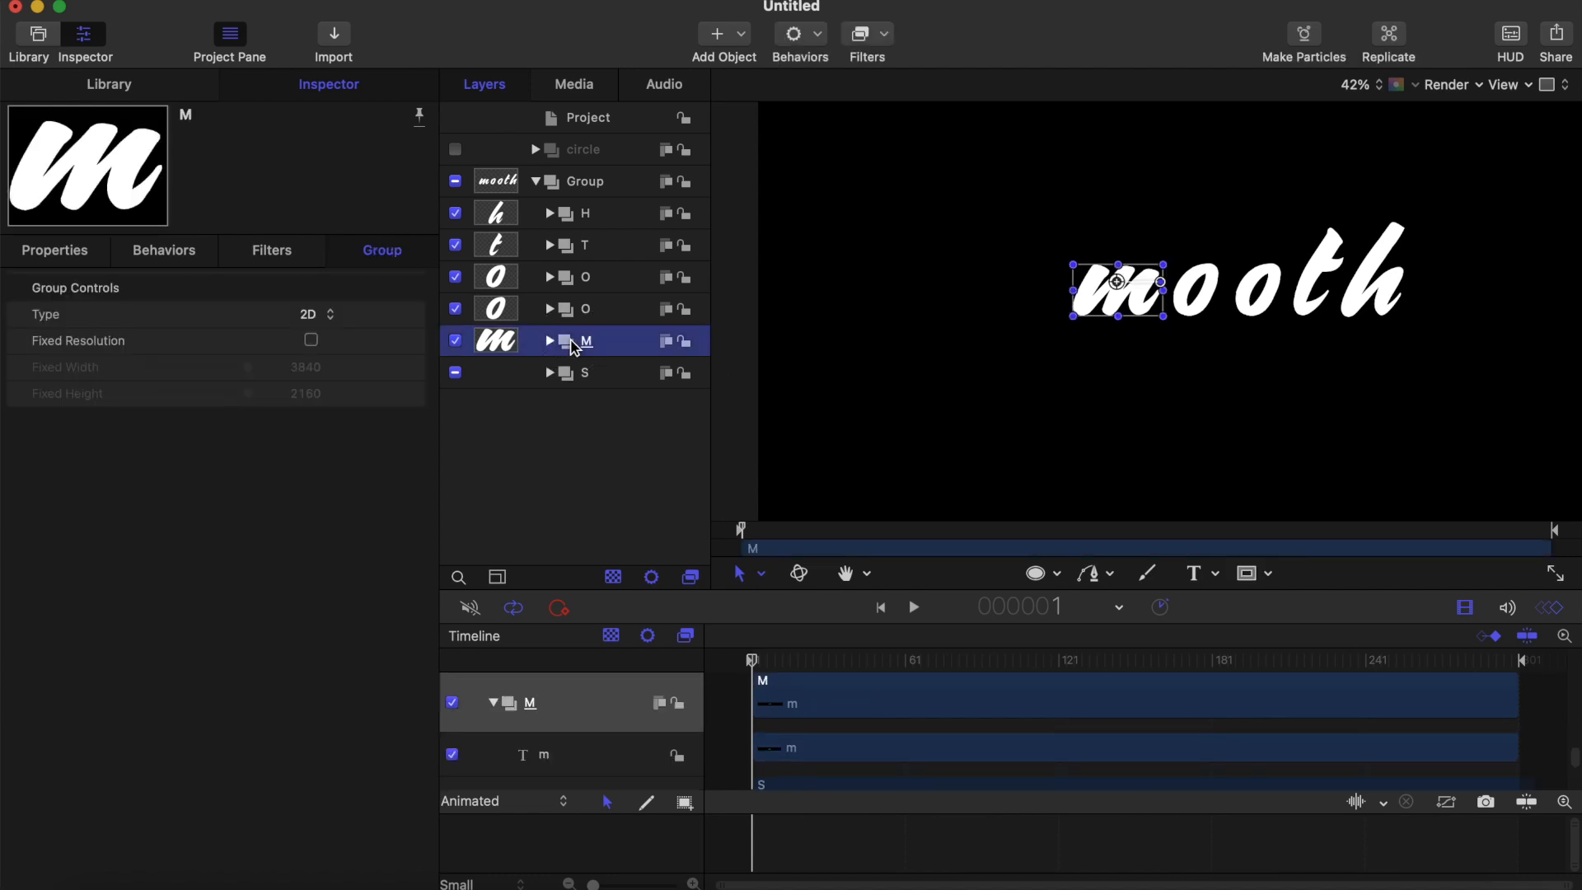
pyautogui.rightClick(576, 341)
pyautogui.click(616, 401)
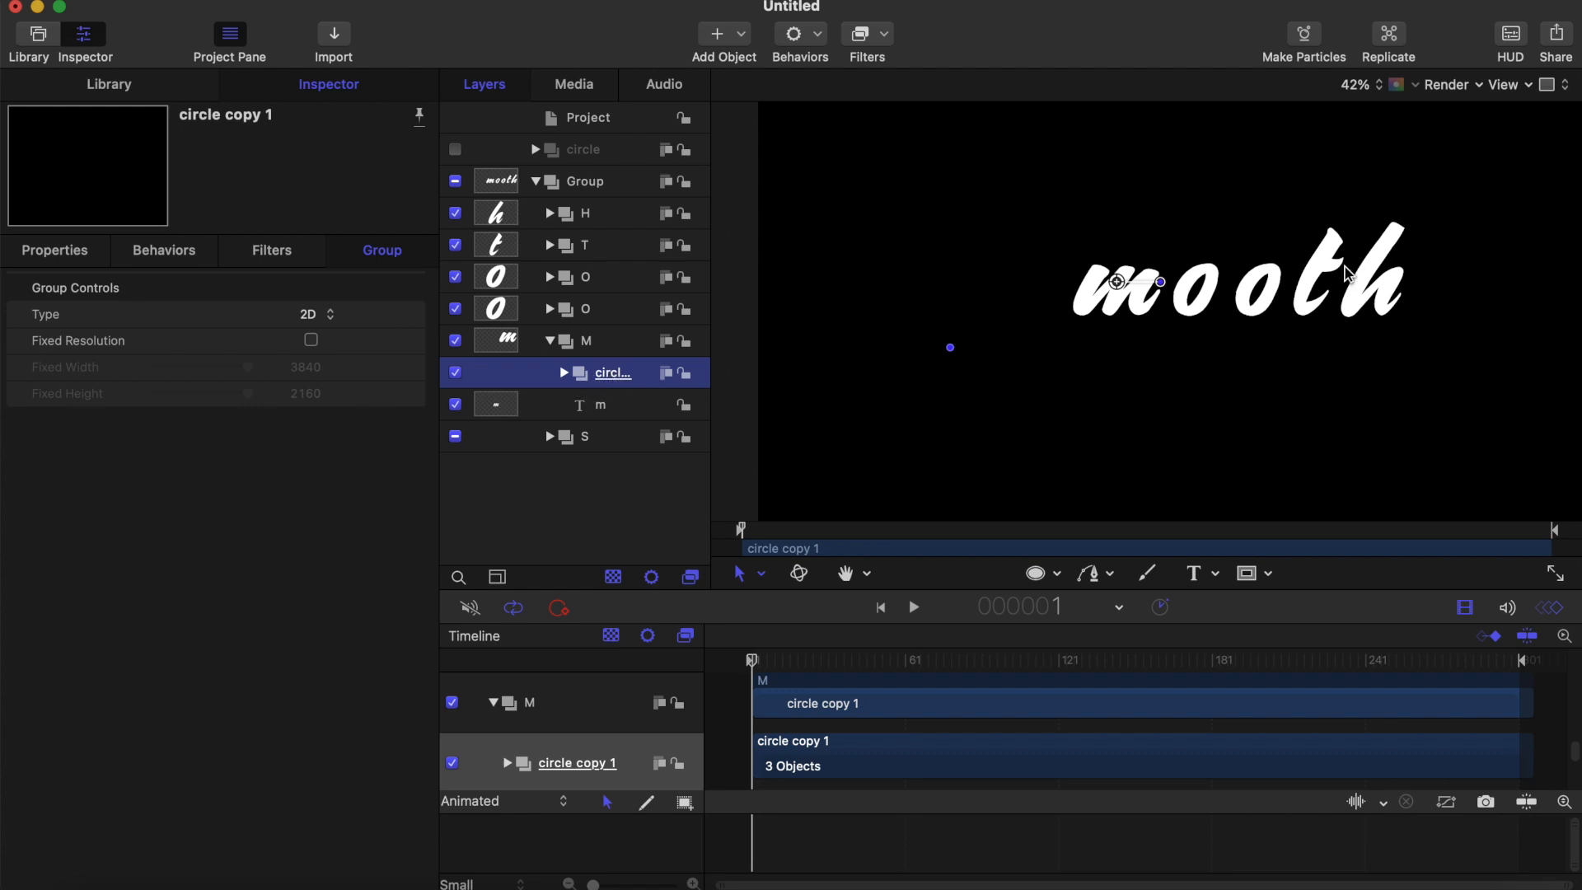
# Position the pasted circle group over the letter m at frame 90 and play the animation from frame 1
pyautogui.moveTo(775, 659); pyautogui.dragTo(980, 662)
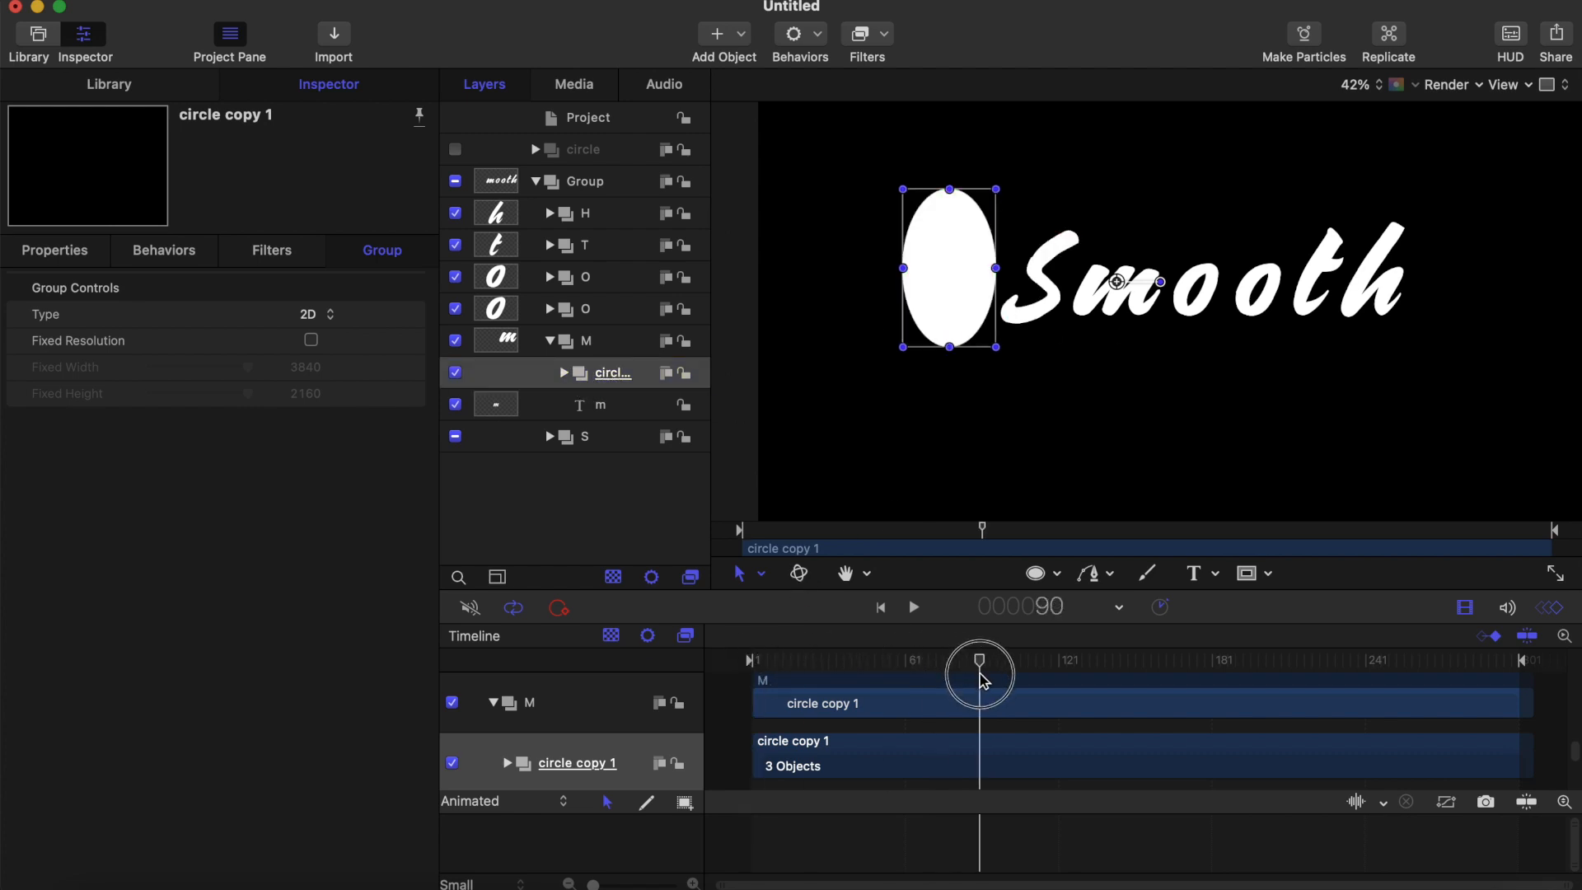
pyautogui.moveTo(963, 278); pyautogui.dragTo(1164, 283)
pyautogui.moveTo(1068, 282); pyautogui.dragTo(1129, 252)
pyautogui.moveTo(782, 662); pyautogui.dragTo(695, 659)
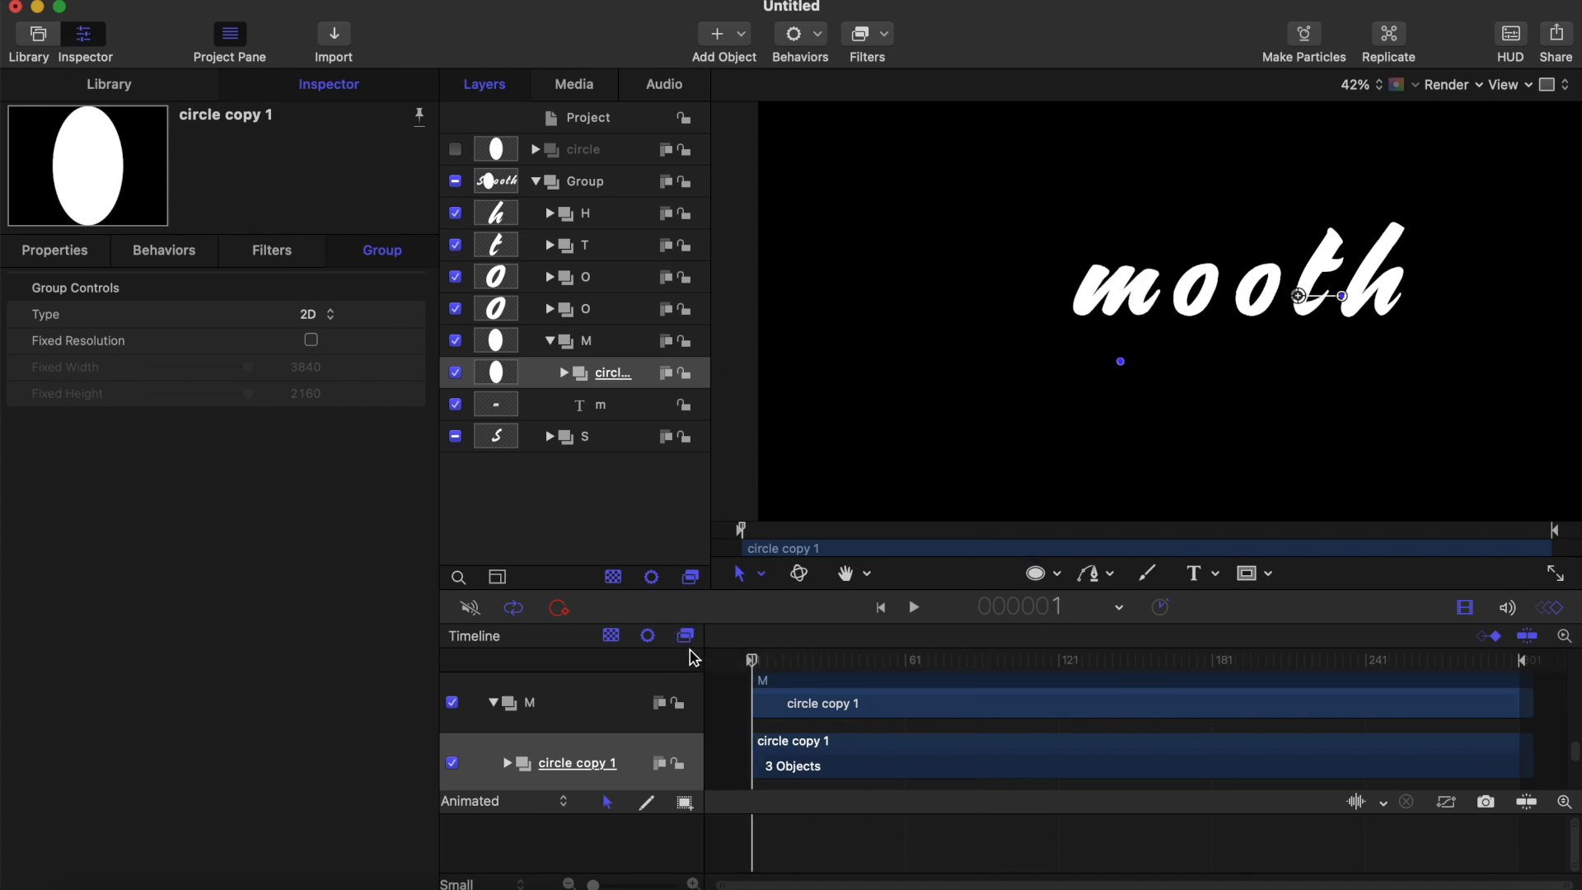
pyautogui.press('space')
pyautogui.press('space')
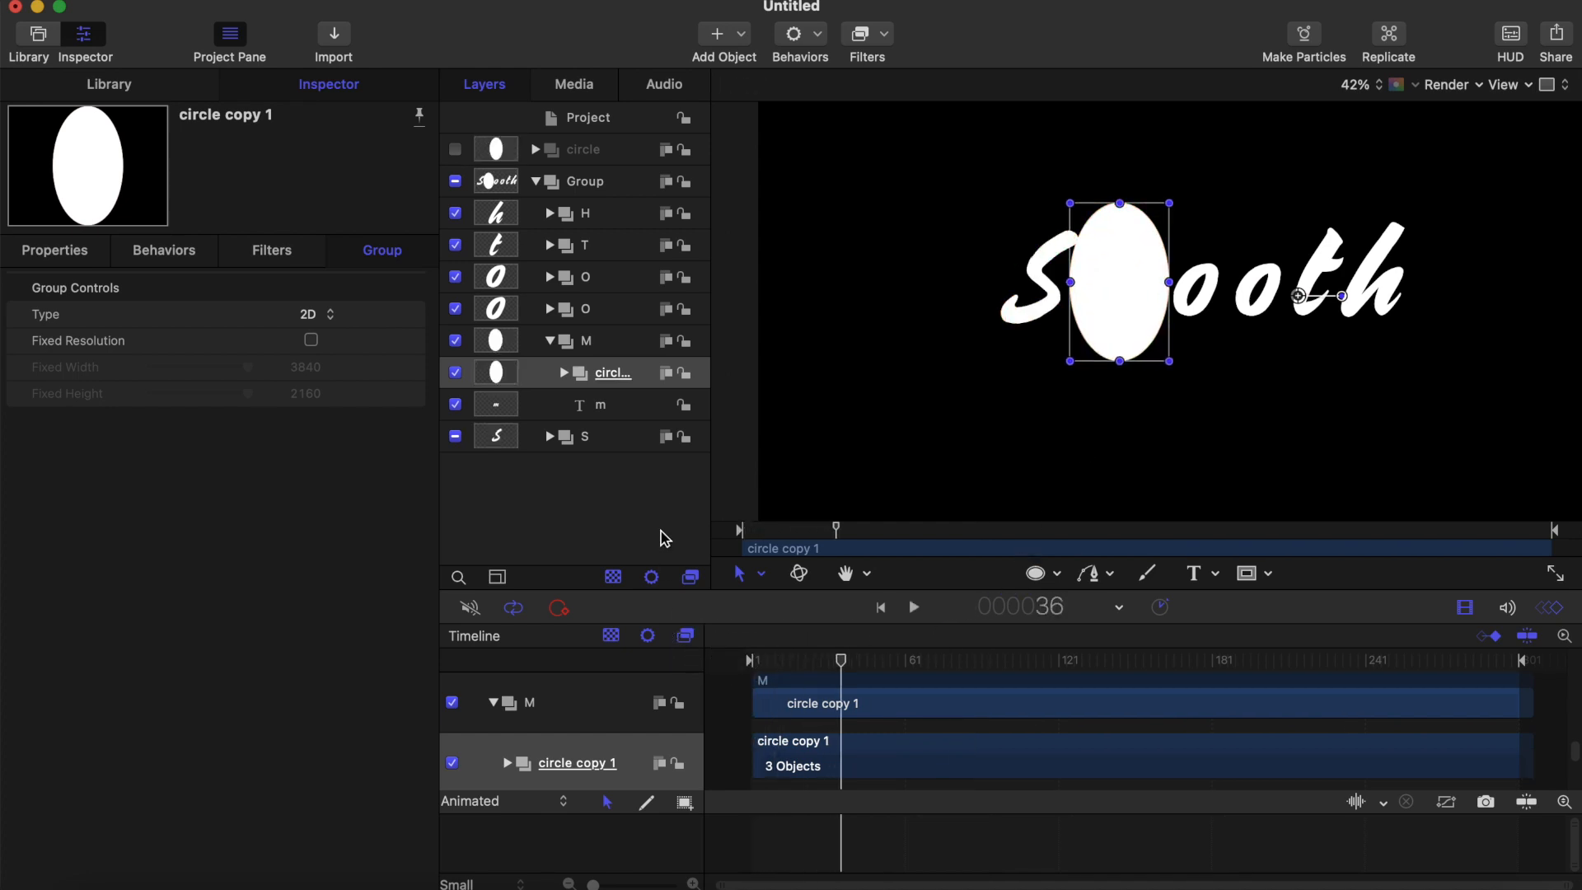
# Add an image mask to the circle group inside the M group, using the m text as the mask source
pyautogui.rightClick(614, 384)
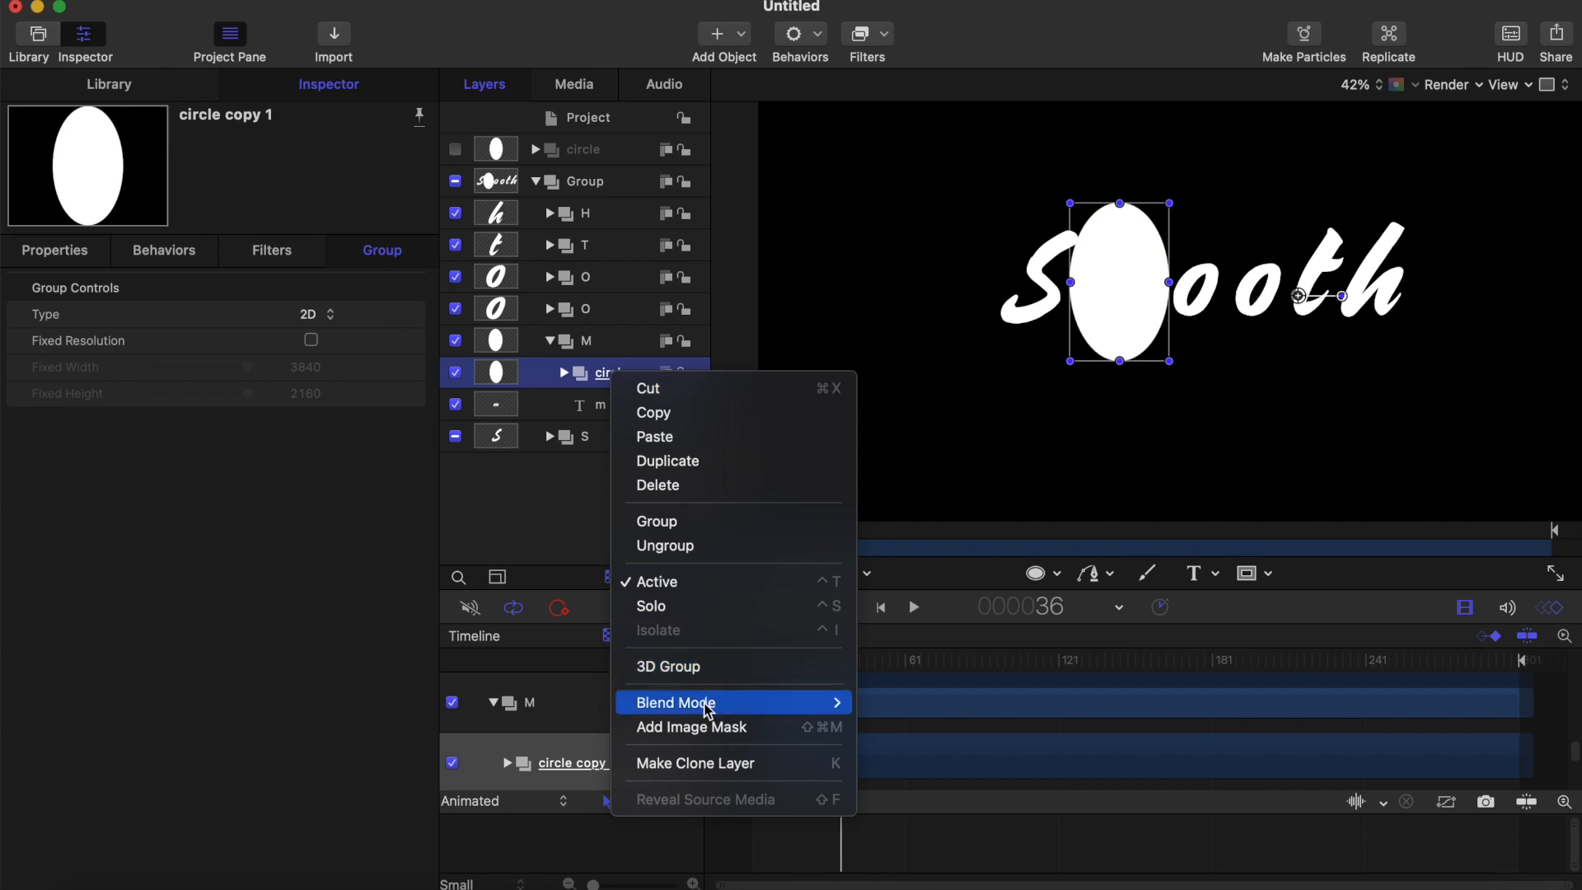
pyautogui.press('Escape')
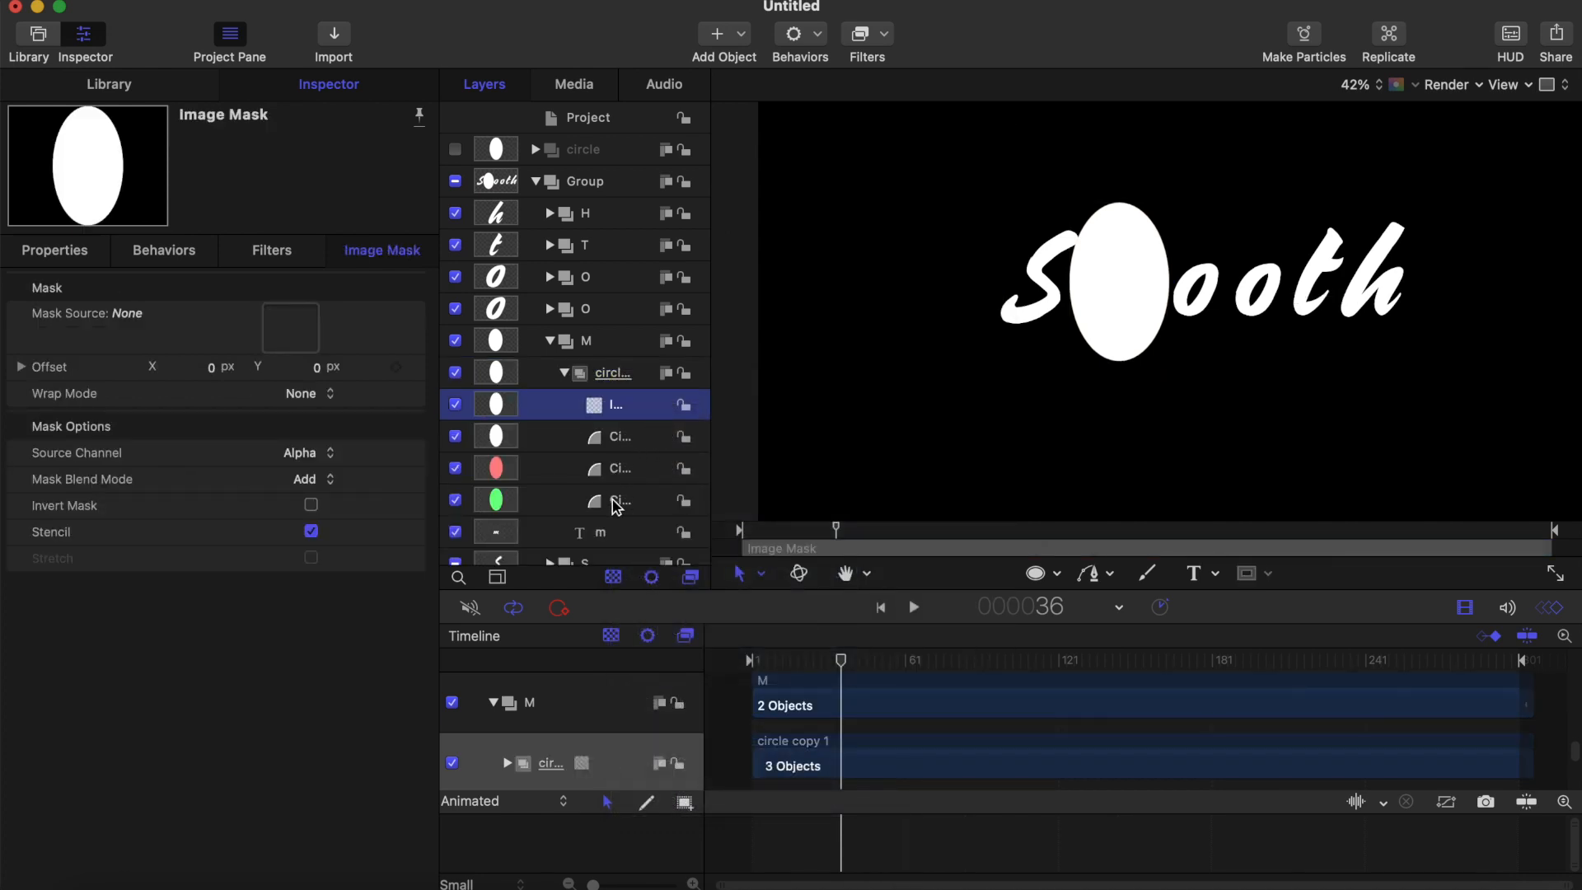
pyautogui.scroll(-1, 616, 506)
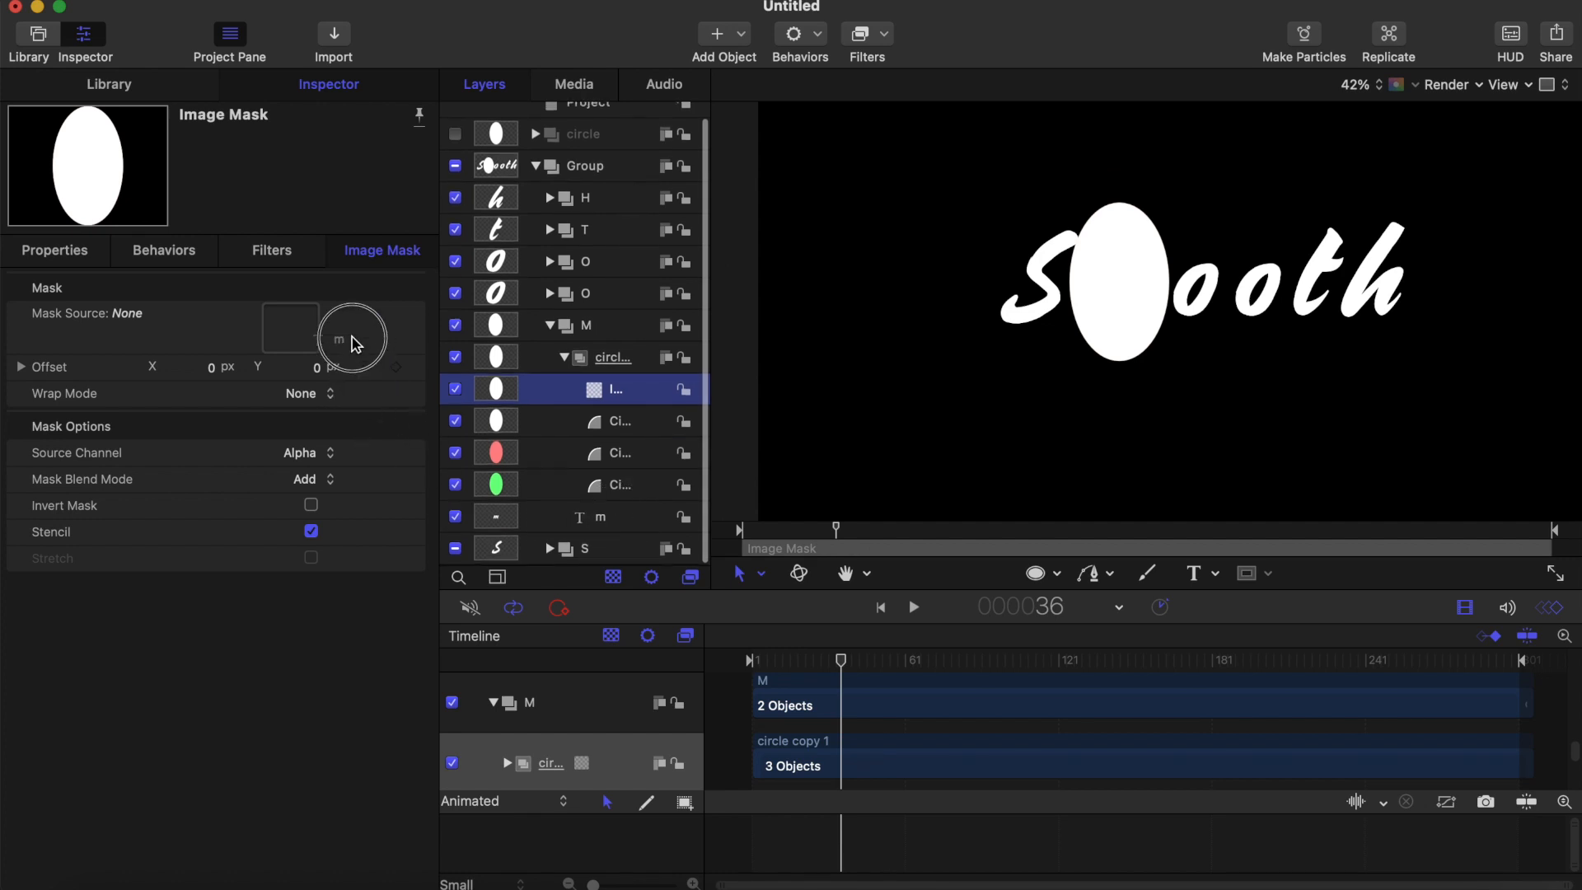
pyautogui.moveTo(355, 343); pyautogui.dragTo(324, 334)
# Replay the animation from frame 1 to check the S and m reveals together
pyautogui.moveTo(840, 660); pyautogui.dragTo(650, 660)
pyautogui.press('space')
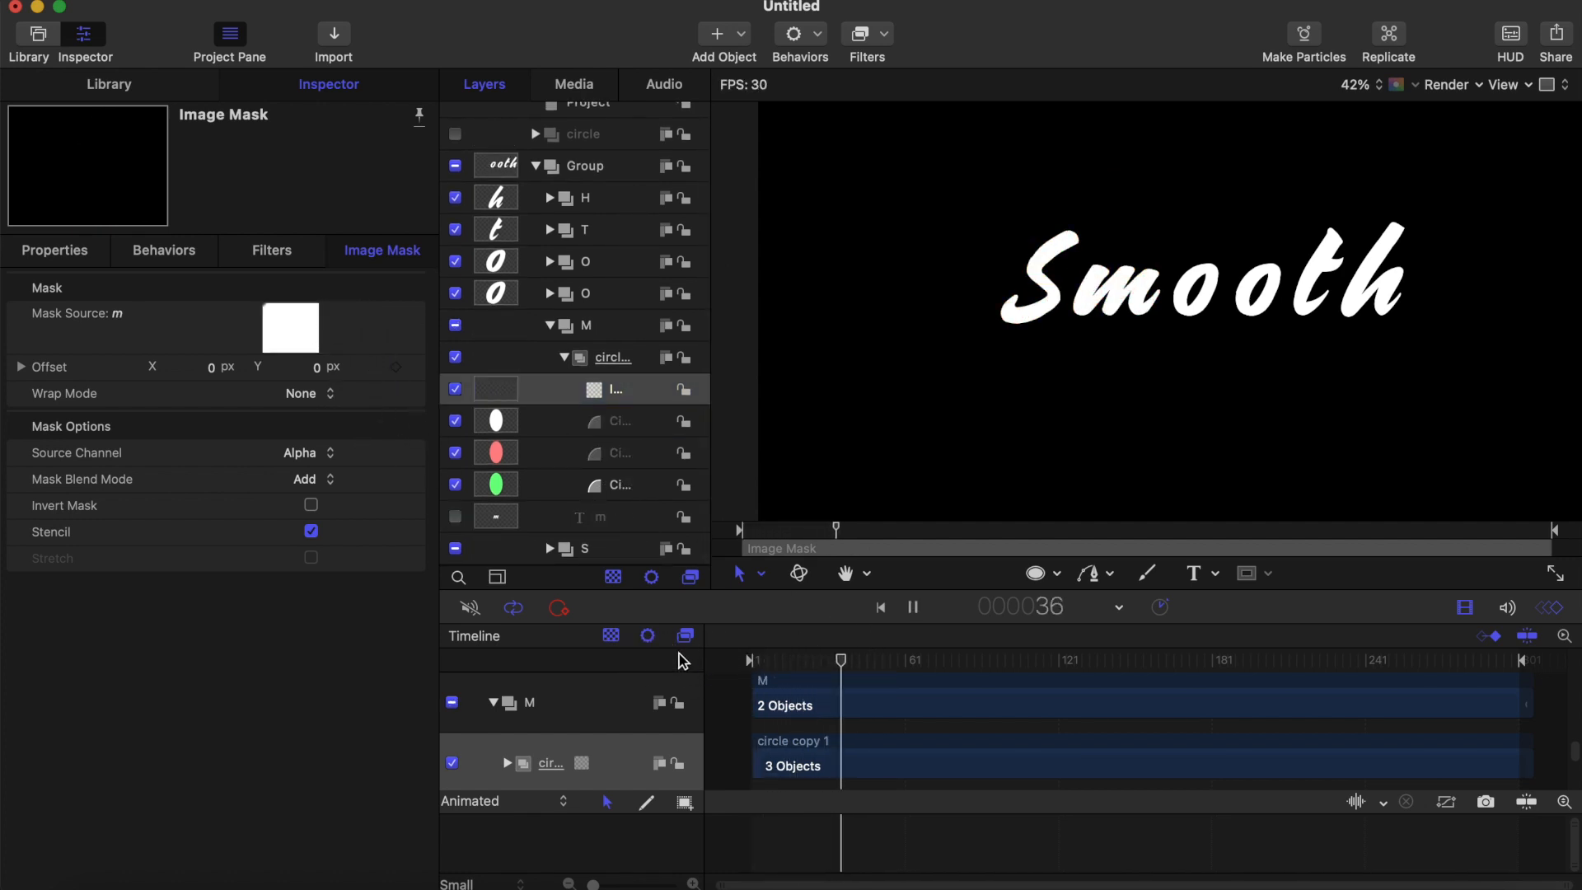
pyautogui.press('space')
pyautogui.moveTo(789, 660); pyautogui.dragTo(646, 660)
pyautogui.press('space')
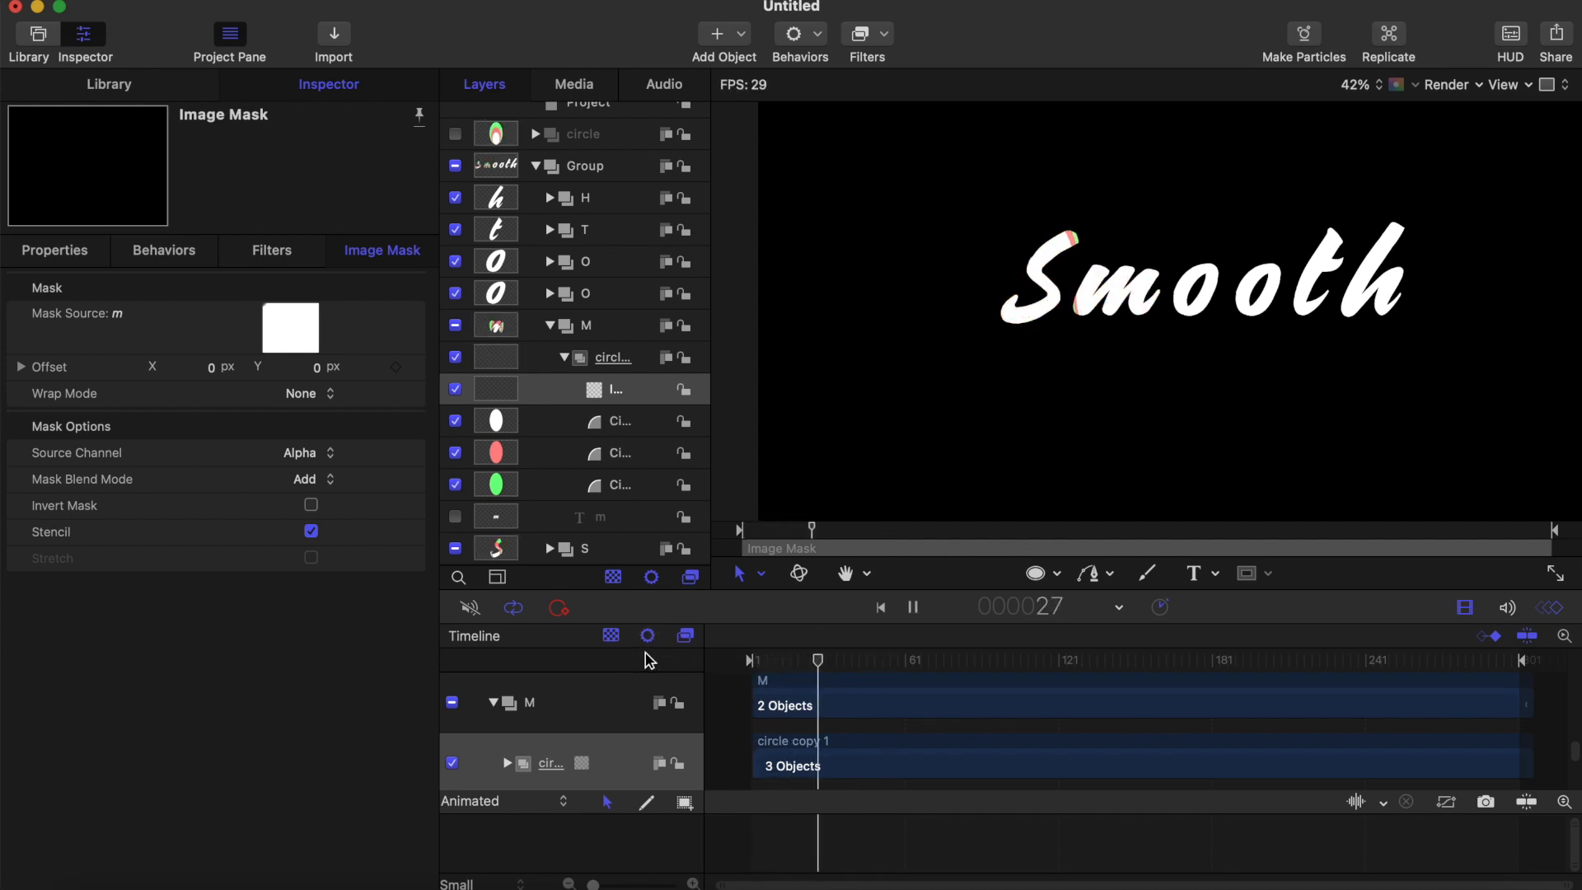
pyautogui.press('space')
pyautogui.moveTo(774, 660); pyautogui.dragTo(823, 661)
pyautogui.press('space')
pyautogui.press('space')
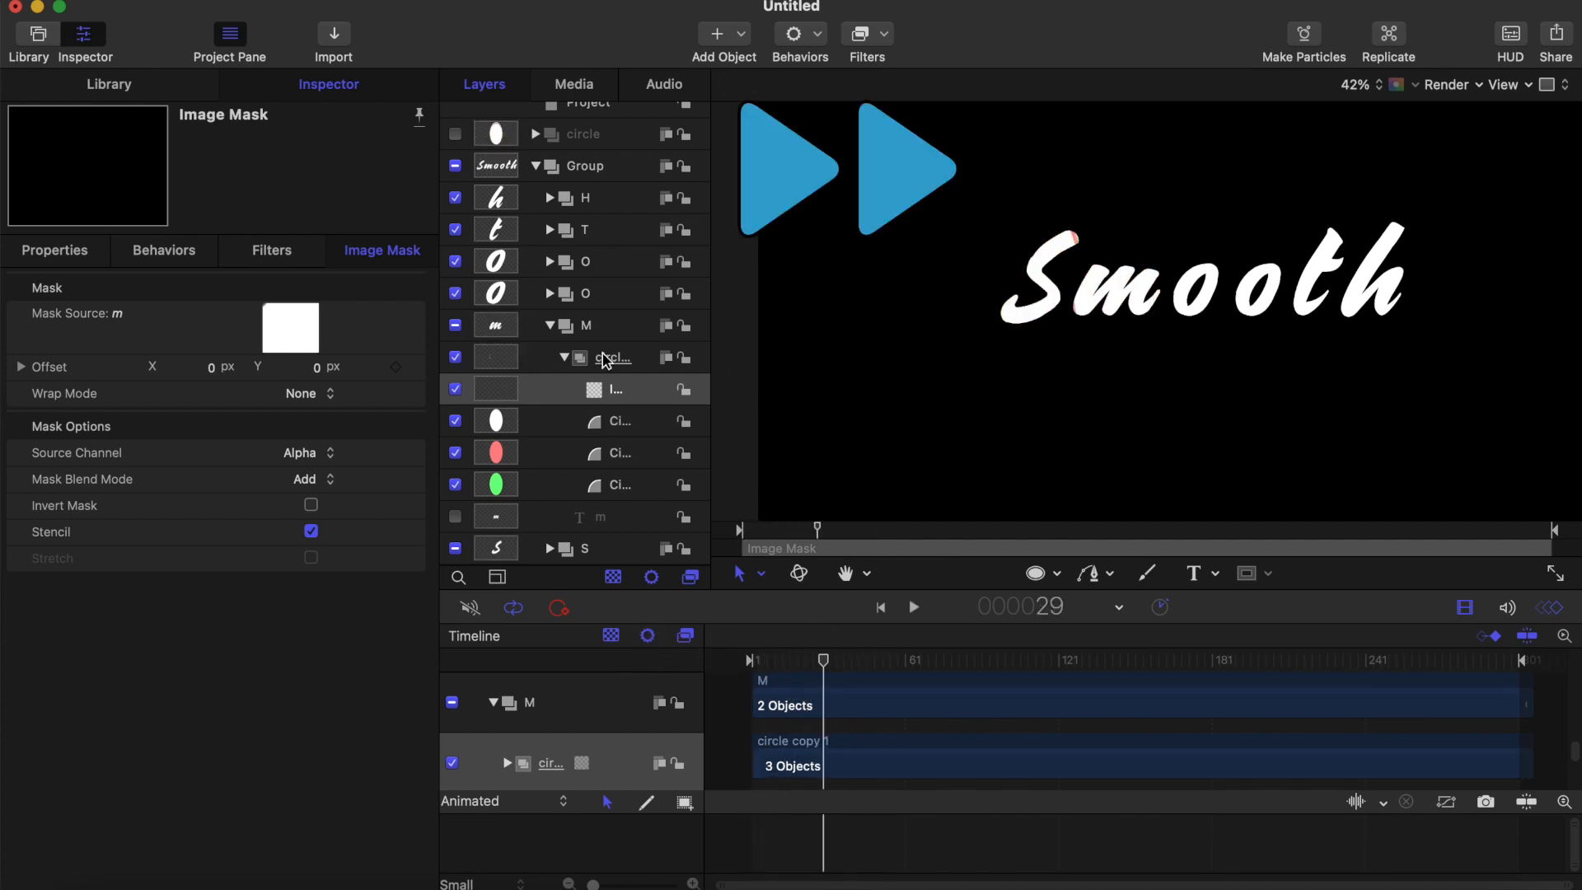
pyautogui.click(607, 357)
pyautogui.click(881, 608)
pyautogui.click(914, 609)
pyautogui.click(914, 608)
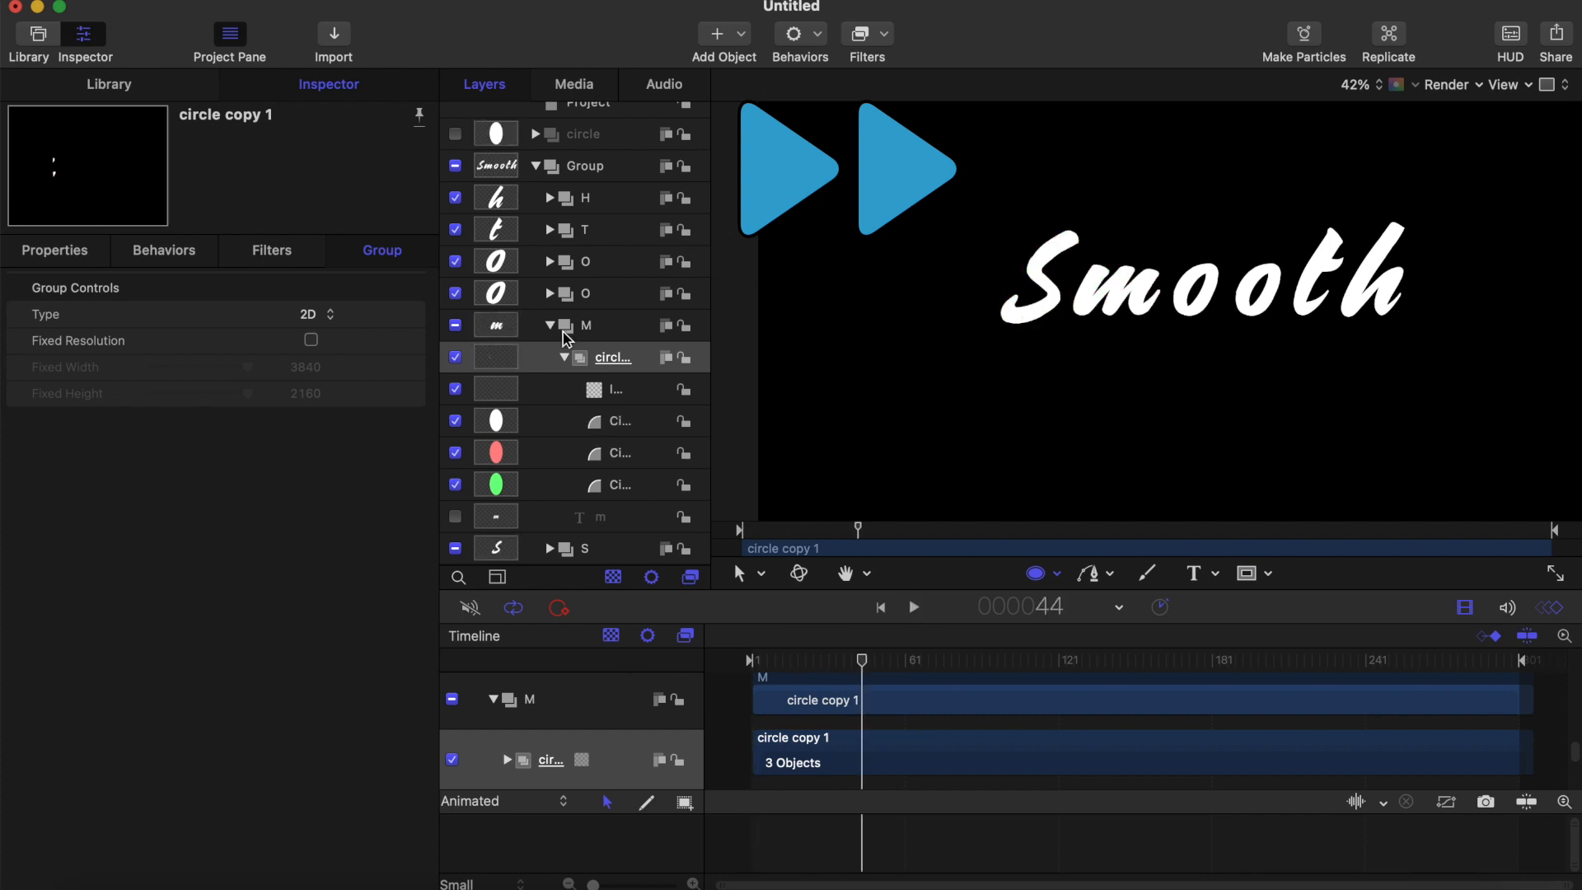
# Collapse the M group, paste the circle group into the first O group and fit it over the first o at frame 119
pyautogui.click(550, 326)
pyautogui.click(585, 309)
pyautogui.press('super+v')
pyautogui.moveTo(862, 660); pyautogui.dragTo(1053, 660)
pyautogui.moveTo(1040, 287); pyautogui.dragTo(1207, 288)
# Add an image mask sourced from the o text to the circle group in the first O group
pyautogui.rightClick(614, 340)
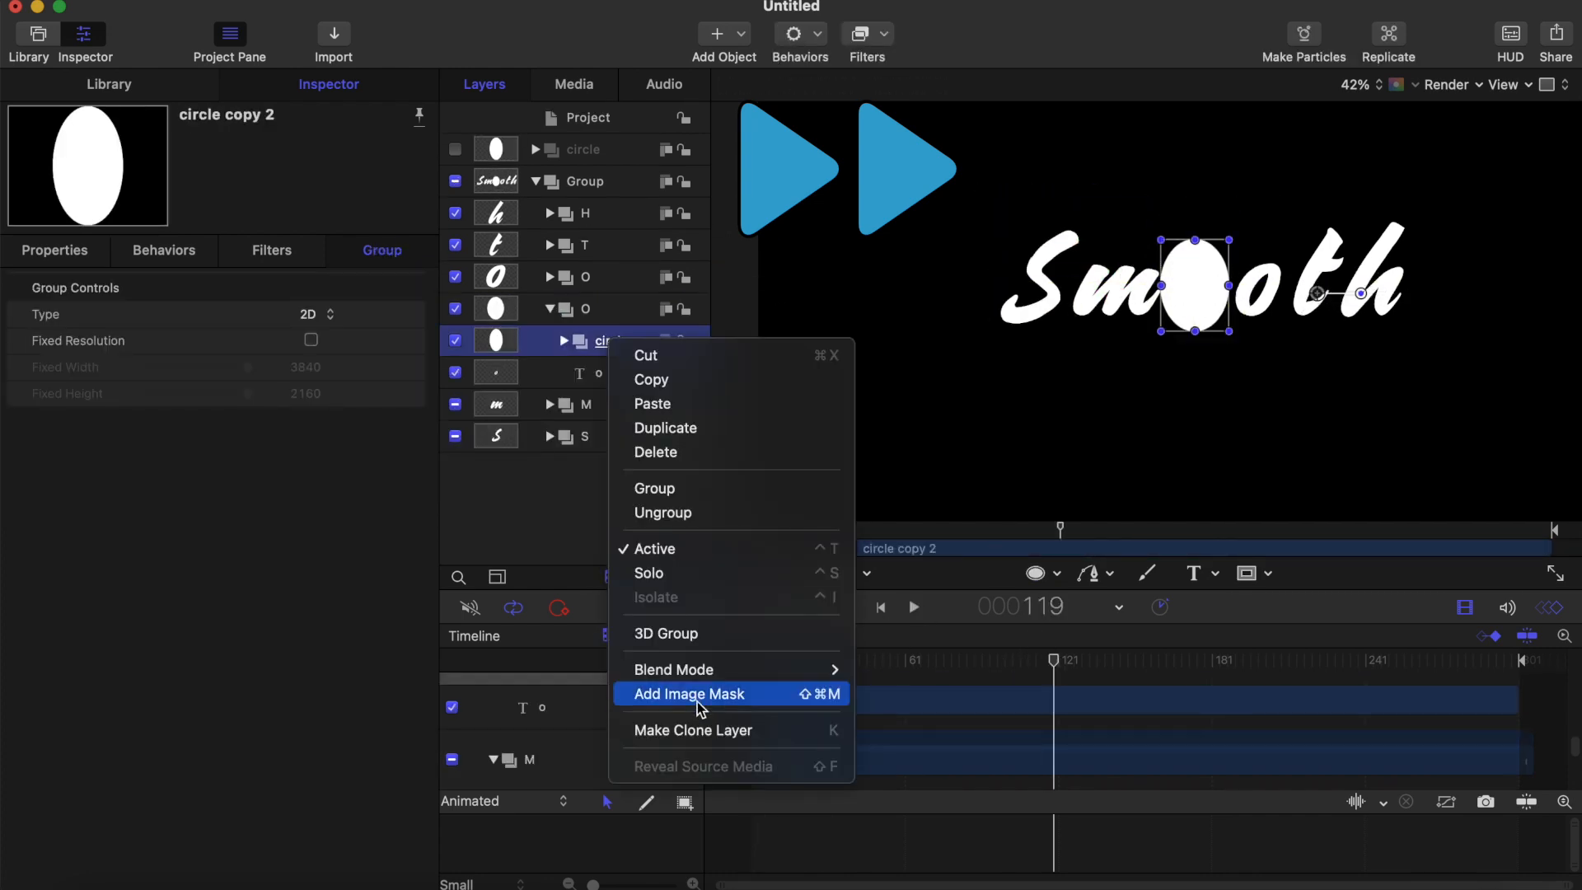
pyautogui.click(692, 693)
pyautogui.click(847, 664)
# Adjust the keyframe timing of the three circles in the first O group and play the animation from frame 1
pyautogui.scroll(5, 857, 725)
pyautogui.click(754, 662)
pyautogui.moveTo(946, 766); pyautogui.dragTo(838, 767)
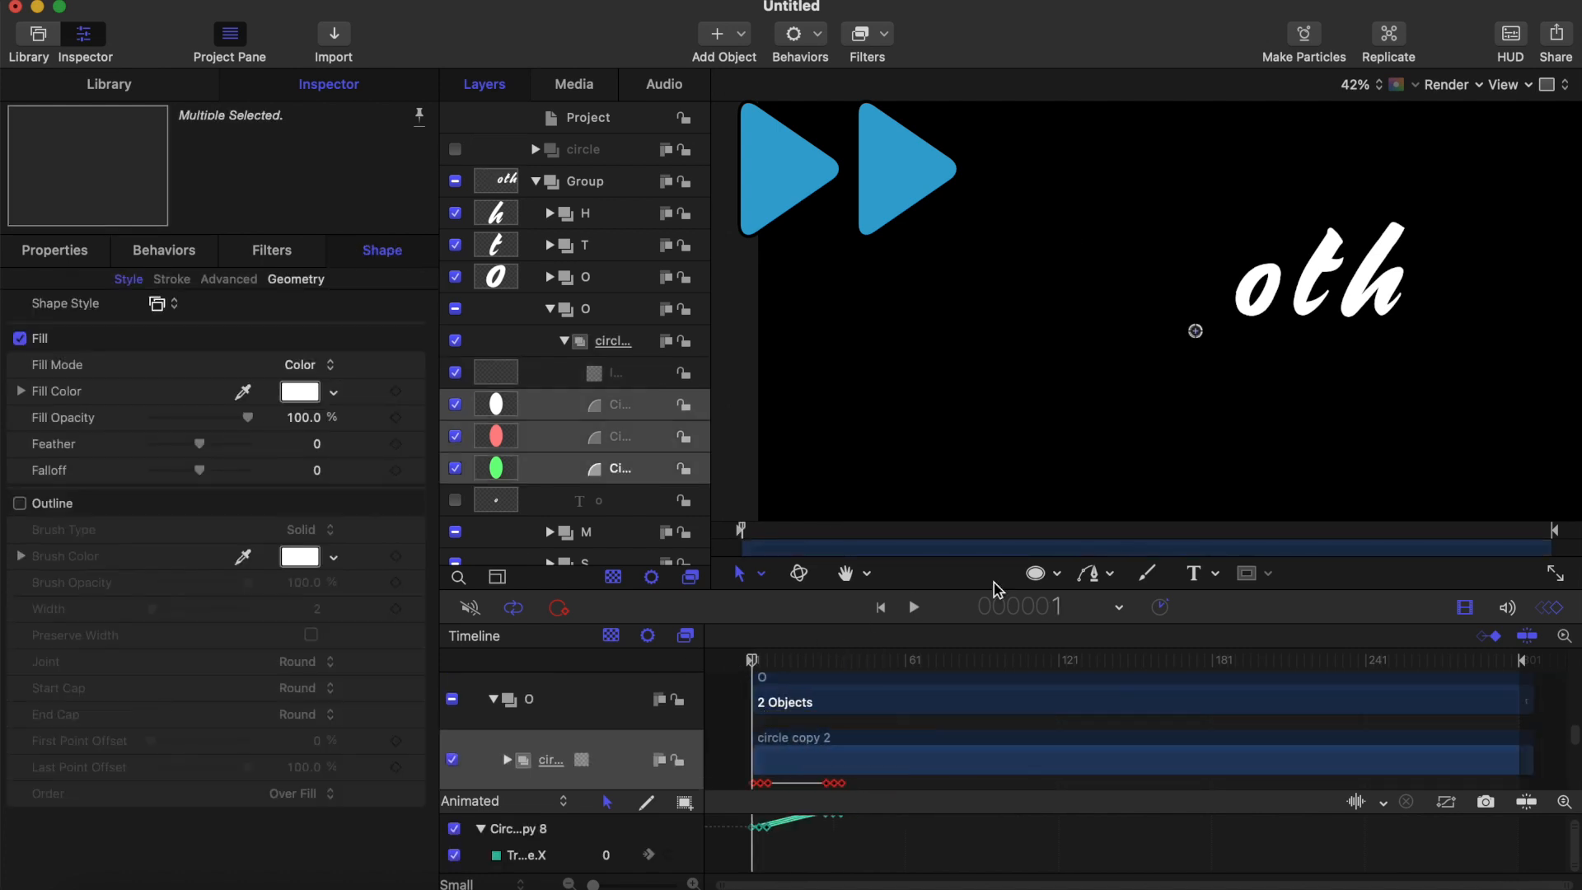
pyautogui.moveTo(754, 662); pyautogui.dragTo(753, 662)
pyautogui.press('space')
pyautogui.press('space')
# Delete the circle group from the first O group and reactivate its o text layer
pyautogui.click(612, 341)
pyautogui.press('Delete')
pyautogui.click(550, 309)
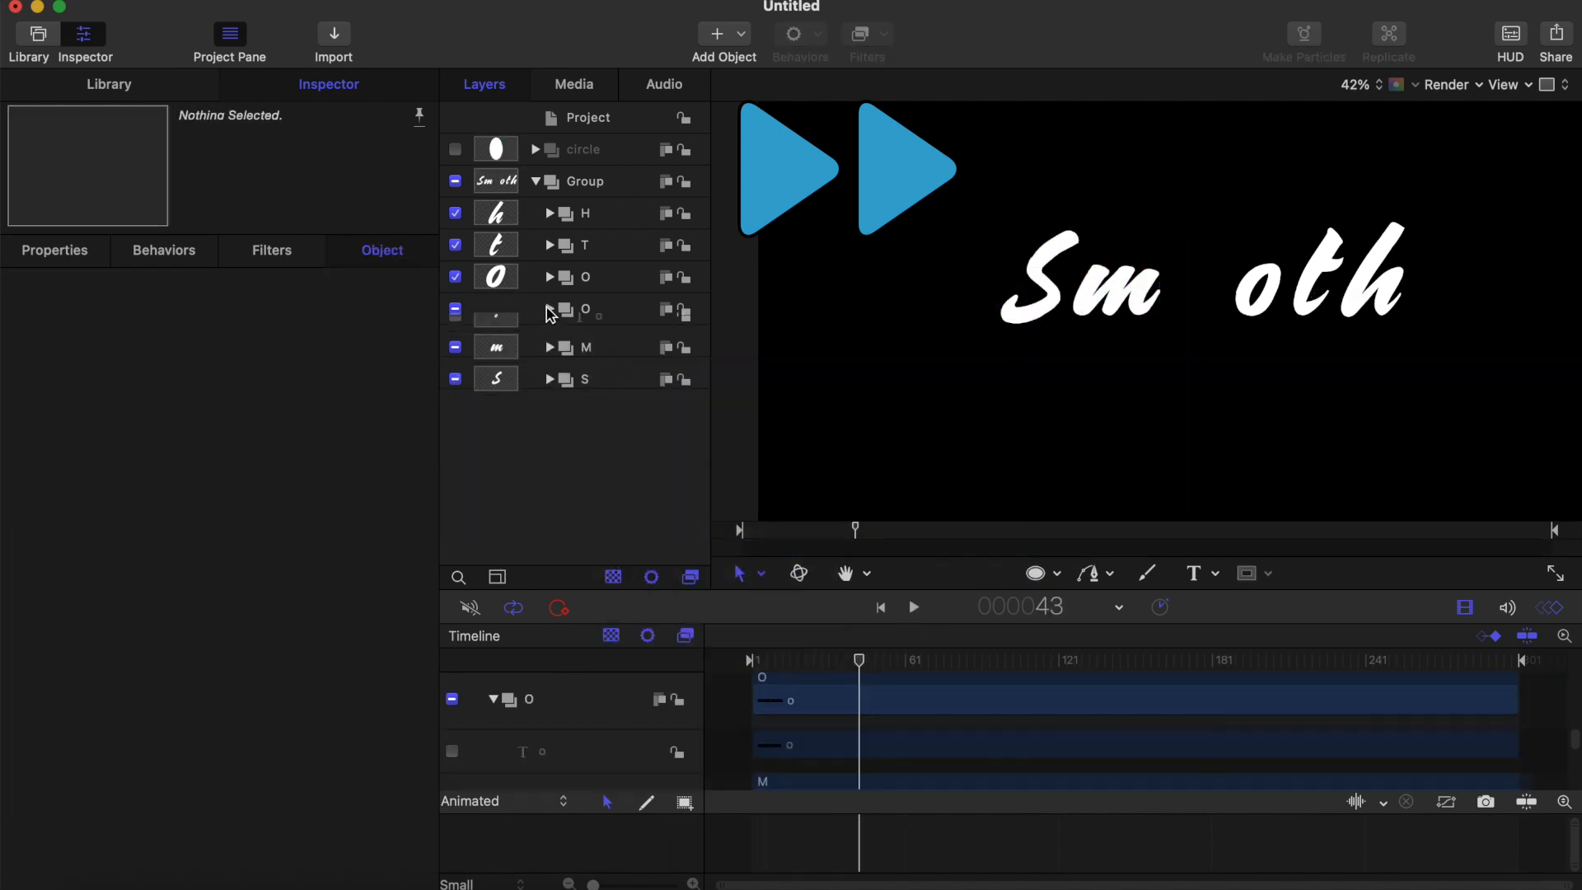
pyautogui.click(549, 309)
pyautogui.click(455, 340)
pyautogui.rightClick(586, 310)
pyautogui.click(647, 366)
pyautogui.press('super+z')
# Paste a fresh copy of the circle group into the first O group
pyautogui.rightClick(595, 309)
pyautogui.moveTo(859, 660); pyautogui.dragTo(987, 660)
pyautogui.click(643, 374)
# Scale down the pasted circle group and center it over the first letter o
pyautogui.moveTo(1031, 272); pyautogui.dragTo(1204, 273)
pyautogui.moveTo(1246, 190); pyautogui.dragTo(1229, 235)
pyautogui.moveTo(1194, 293); pyautogui.dragTo(1201, 281)
pyautogui.moveTo(1236, 224); pyautogui.dragTo(1225, 252)
pyautogui.moveTo(1197, 297); pyautogui.dragTo(1196, 304)
# Add an image mask to the fitted circle group in the first O group, with the o text as mask source
pyautogui.rightClick(606, 335)
pyautogui.click(710, 686)
pyautogui.moveTo(619, 501); pyautogui.dragTo(290, 328)
# Play the animation from frame 1 to check the reveals of S, m and the first o
pyautogui.moveTo(987, 660); pyautogui.dragTo(561, 665)
pyautogui.press('space')
pyautogui.press('space')
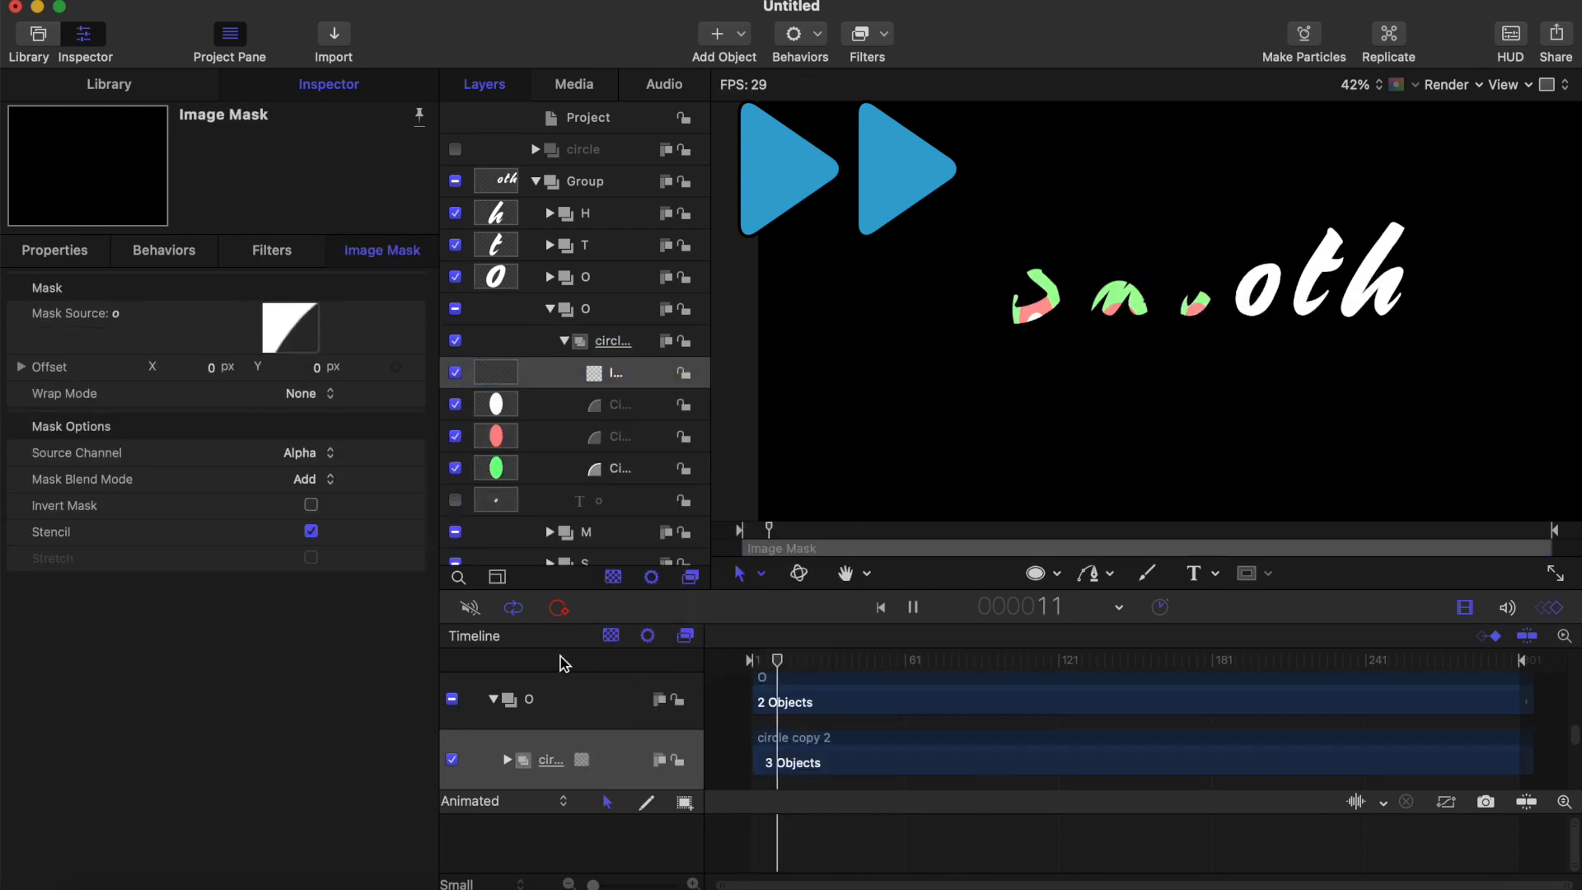
pyautogui.press('space')
pyautogui.press('space')
pyautogui.moveTo(829, 660); pyautogui.dragTo(1004, 660)
pyautogui.press('space')
pyautogui.press('space')
# Collapse the first O group and paste the circle group into the second O group
pyautogui.click(551, 310)
pyautogui.rightClick(590, 274)
pyautogui.click(635, 334)
# Scale down the pasted circle group and position it over the second o at about X 440 px, Y -74 px
pyautogui.moveTo(1090, 277); pyautogui.dragTo(1260, 265)
pyautogui.moveTo(1304, 179); pyautogui.dragTo(1270, 255)
pyautogui.moveTo(1242, 303); pyautogui.dragTo(1262, 296)
pyautogui.moveTo(1290, 250); pyautogui.dragTo(1288, 247)
pyautogui.moveTo(1256, 307); pyautogui.dragTo(1253, 311)
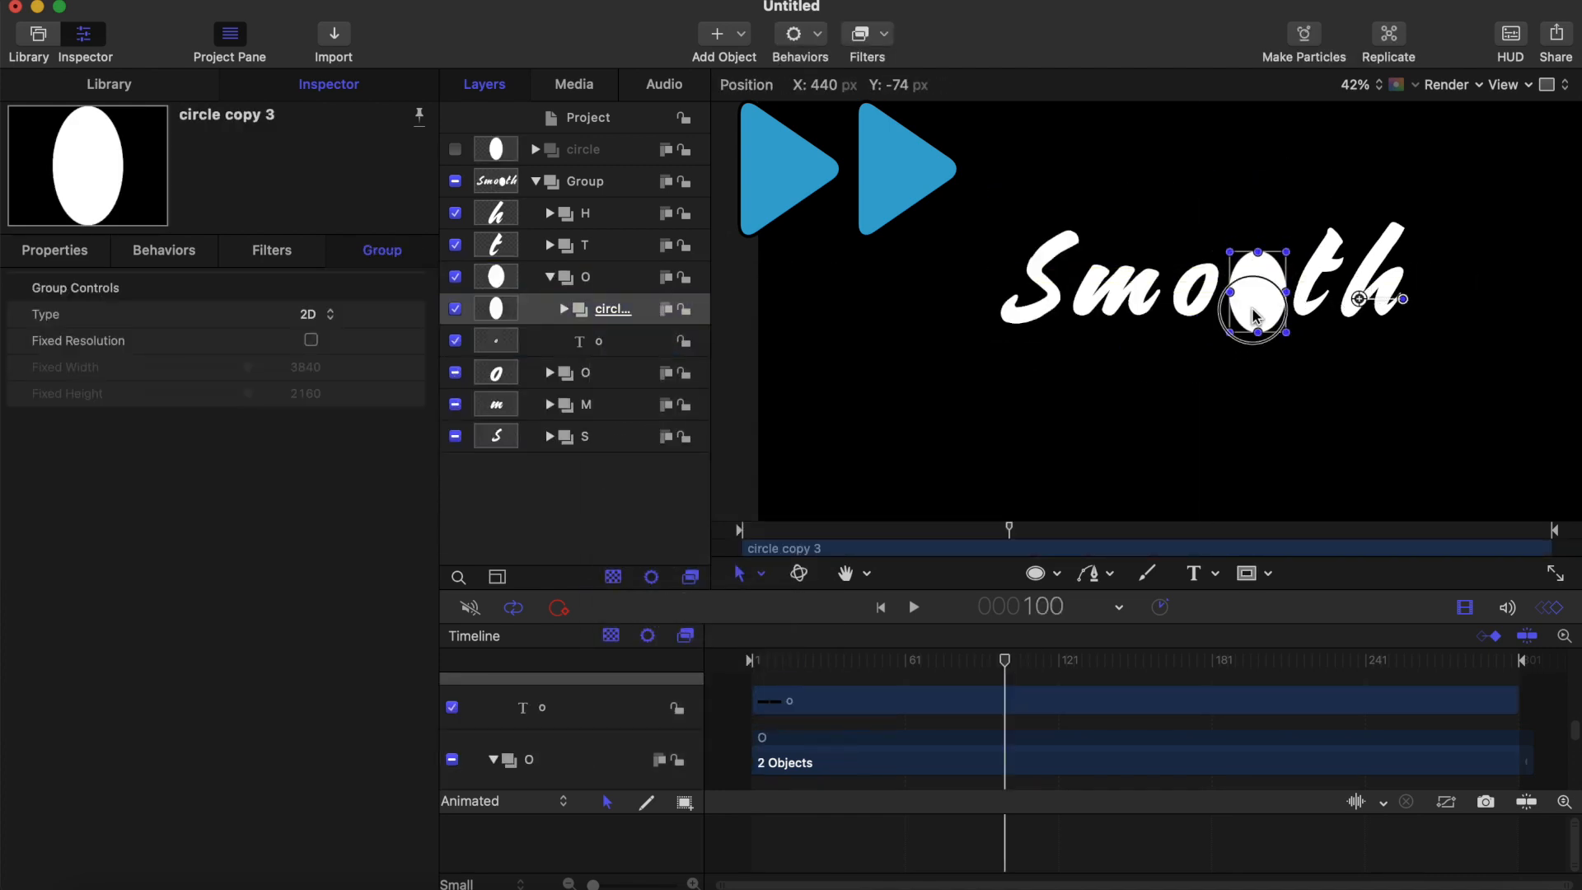
# Add an image mask to the circle group in the second O group, using its o text as the mask source
pyautogui.rightClick(614, 313)
pyautogui.click(565, 310)
pyautogui.click(564, 310)
pyautogui.rightClick(621, 310)
pyautogui.click(704, 660)
pyautogui.moveTo(618, 470); pyautogui.dragTo(290, 328)
# Play the animation from frame 1 to check the second o's reveal, and collapse its O group
pyautogui.moveTo(1005, 660); pyautogui.dragTo(612, 640)
pyautogui.press('space')
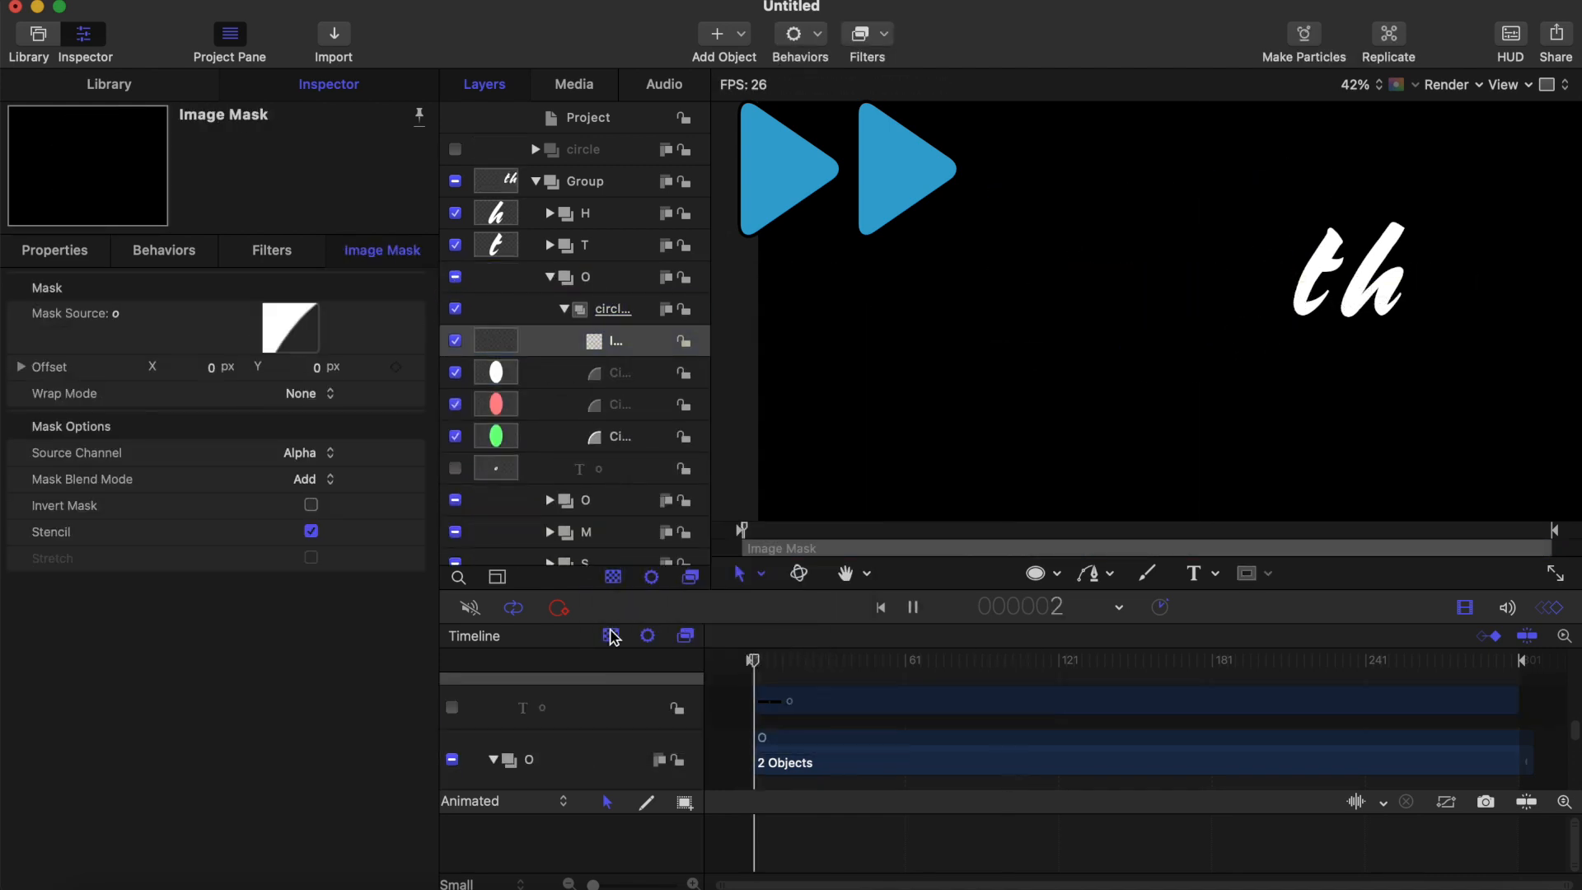
pyautogui.press('space')
pyautogui.click(565, 310)
pyautogui.click(551, 278)
pyautogui.rightClick(598, 246)
pyautogui.click(551, 246)
pyautogui.click(550, 245)
pyautogui.click(565, 277)
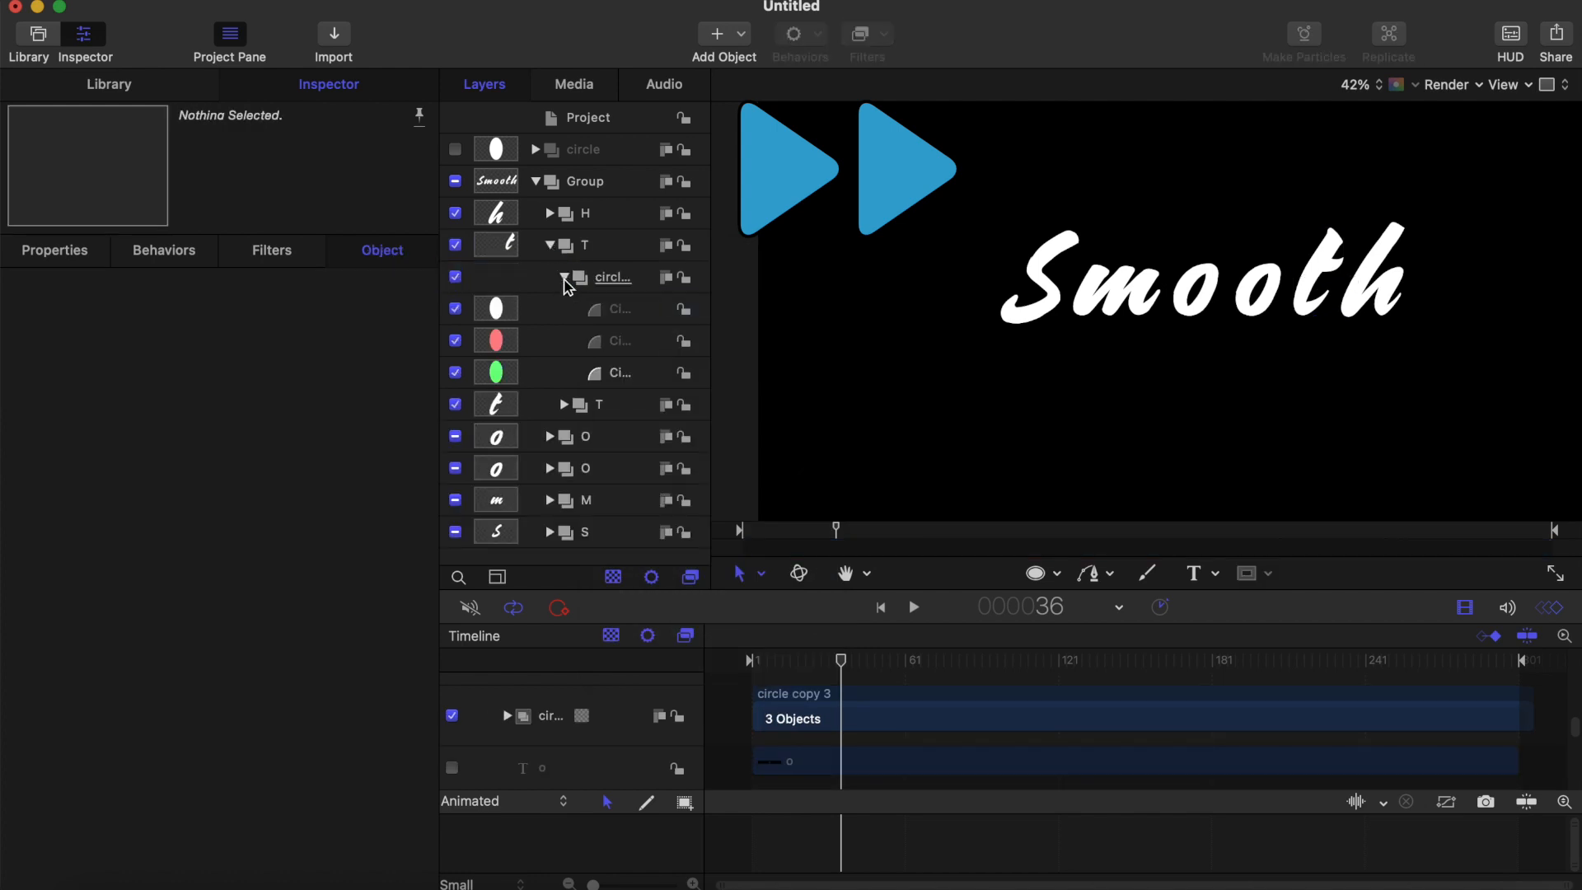
pyautogui.click(564, 277)
pyautogui.click(565, 309)
pyautogui.click(550, 245)
pyautogui.click(551, 246)
pyautogui.click(597, 279)
pyautogui.press('Delete')
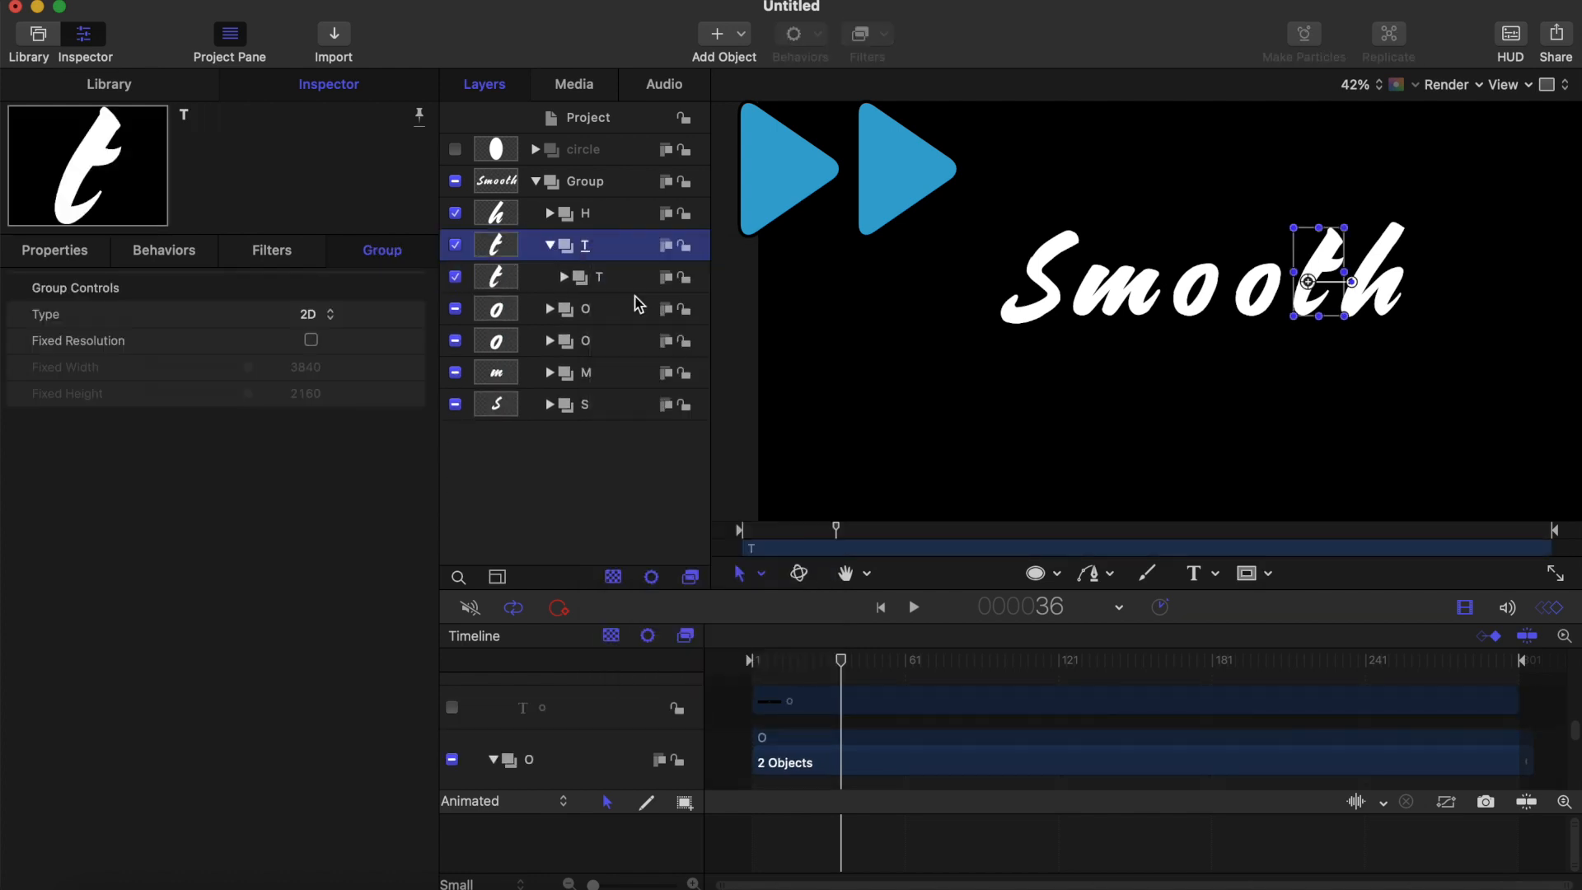
# Move the t text out of the nested T group into the outer T group and delete the emptied group
pyautogui.click(551, 246)
pyautogui.click(564, 278)
pyautogui.moveTo(606, 312); pyautogui.dragTo(588, 248)
pyautogui.click(590, 310)
pyautogui.press('Delete')
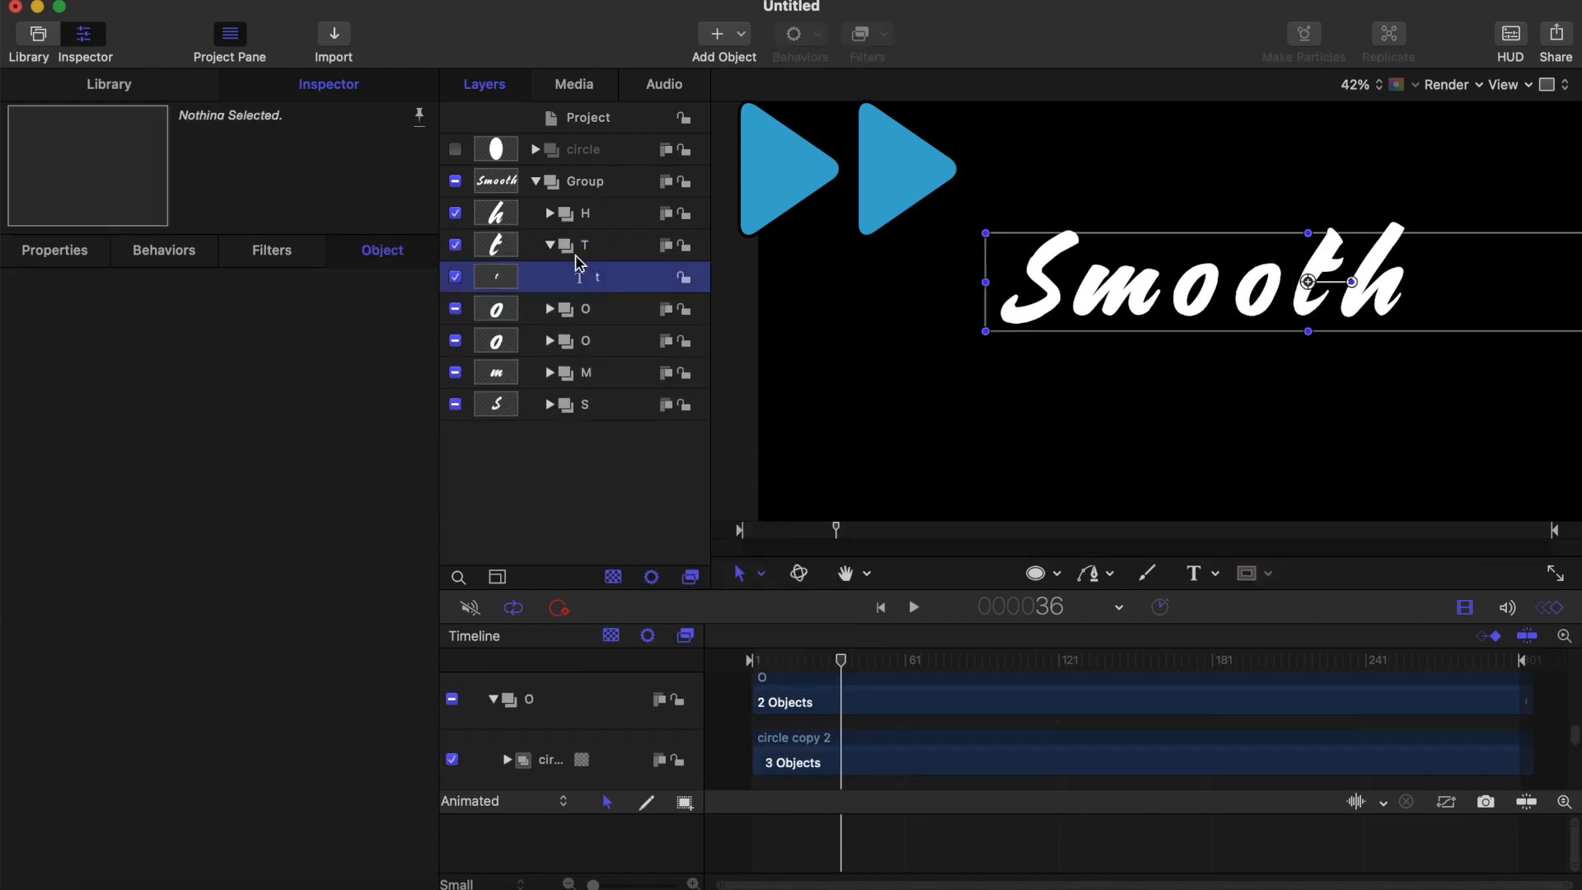
# Paste the circle group into the T group and position it over the letter t
pyautogui.rightClick(592, 244)
pyautogui.click(636, 303)
pyautogui.rightClick(588, 243)
pyautogui.click(636, 304)
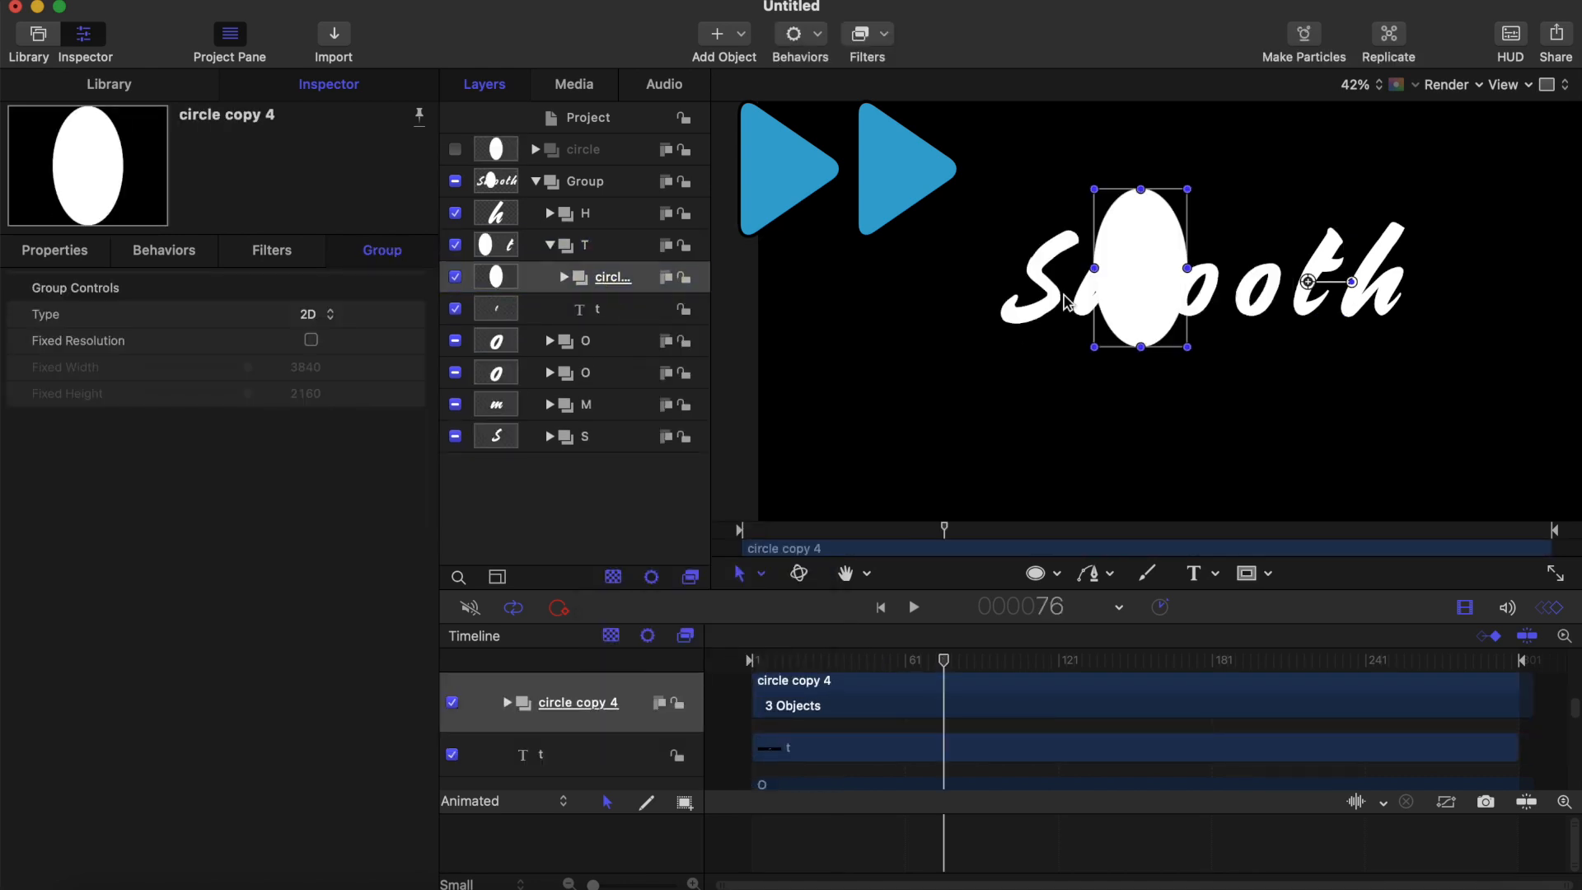
pyautogui.moveTo(1140, 276); pyautogui.dragTo(1316, 267)
# Add an image mask to the T group's circle group with the t text as mask source, and collapse the T group
pyautogui.rightClick(613, 276)
pyautogui.click(671, 626)
pyautogui.moveTo(597, 437); pyautogui.dragTo(290, 328)
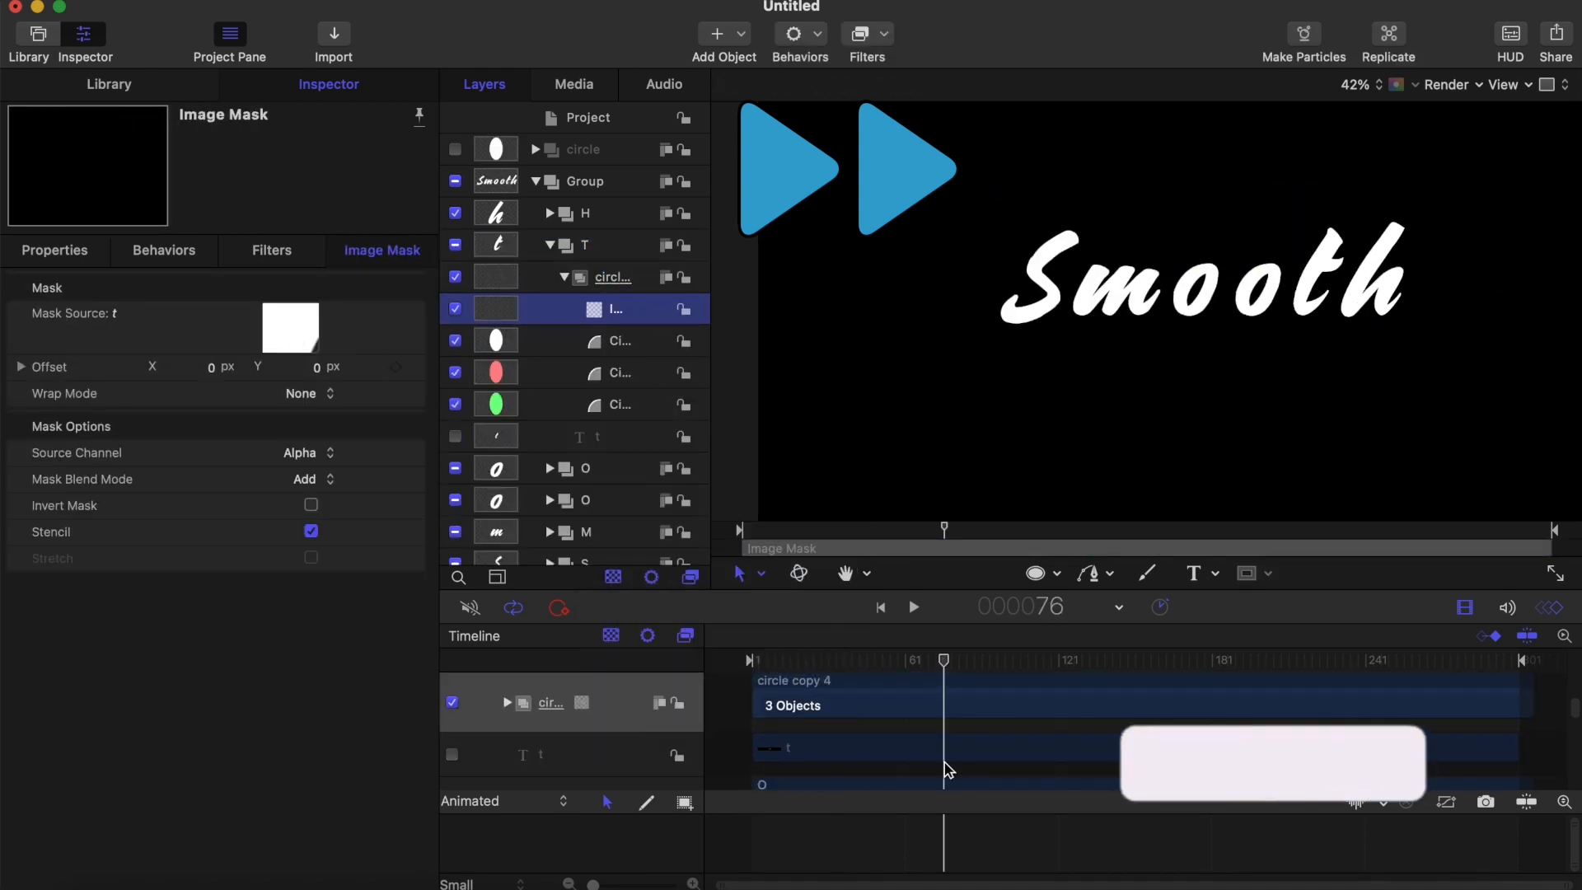
pyautogui.moveTo(944, 770); pyautogui.dragTo(833, 708)
pyautogui.click(551, 245)
# Paste the circle group into the H group, scale it down and place it over the h at about X 688 px, Y -9 px
pyautogui.rightClick(586, 212)
pyautogui.click(639, 268)
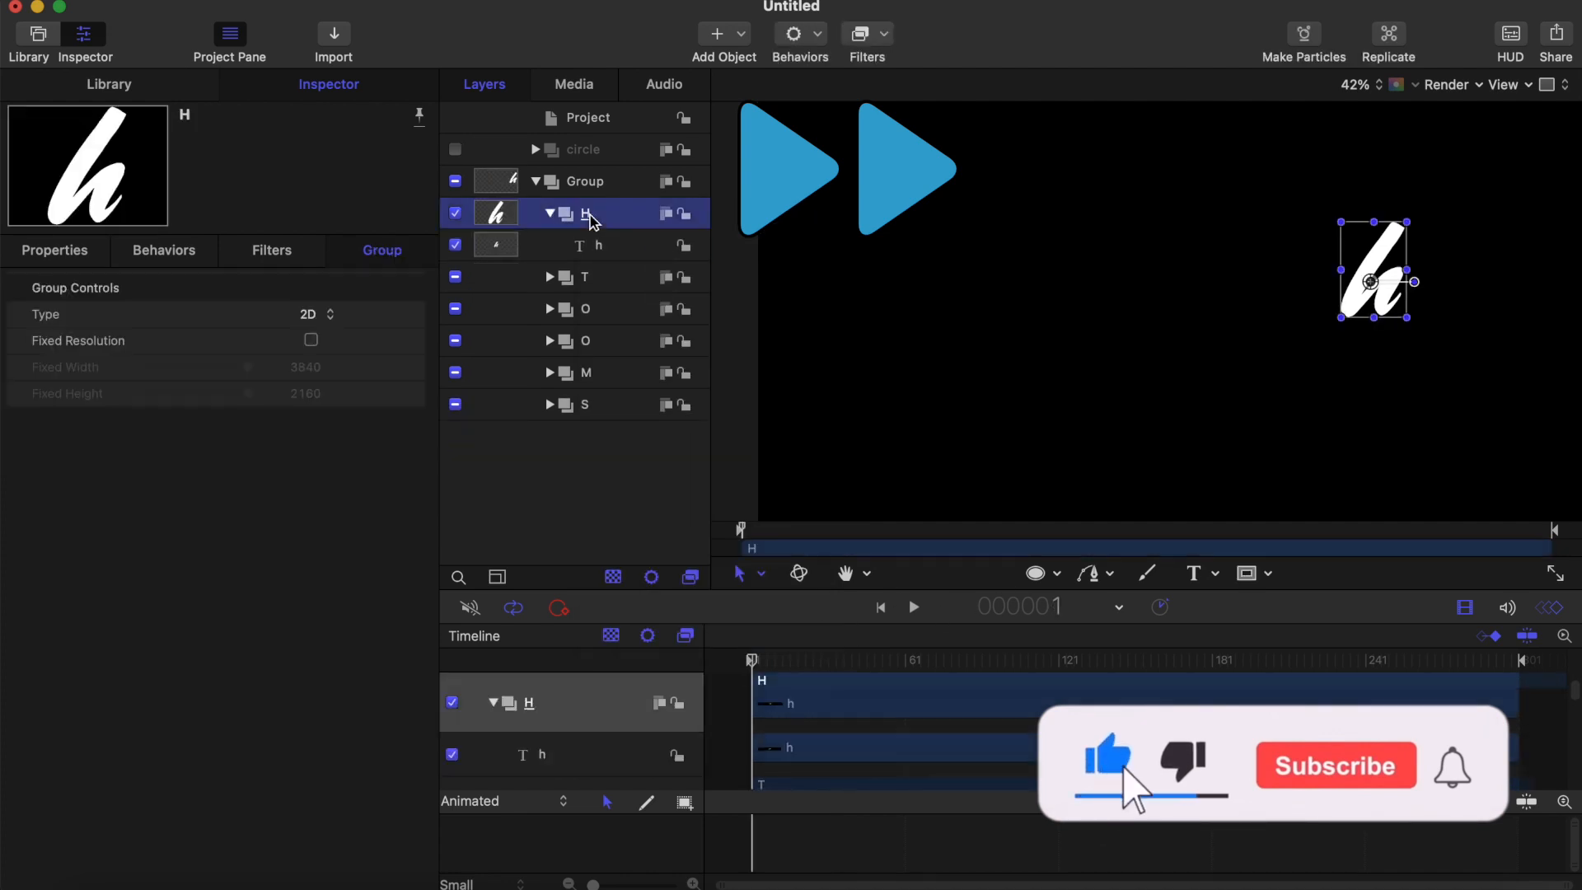
pyautogui.rightClick(590, 221)
pyautogui.click(642, 262)
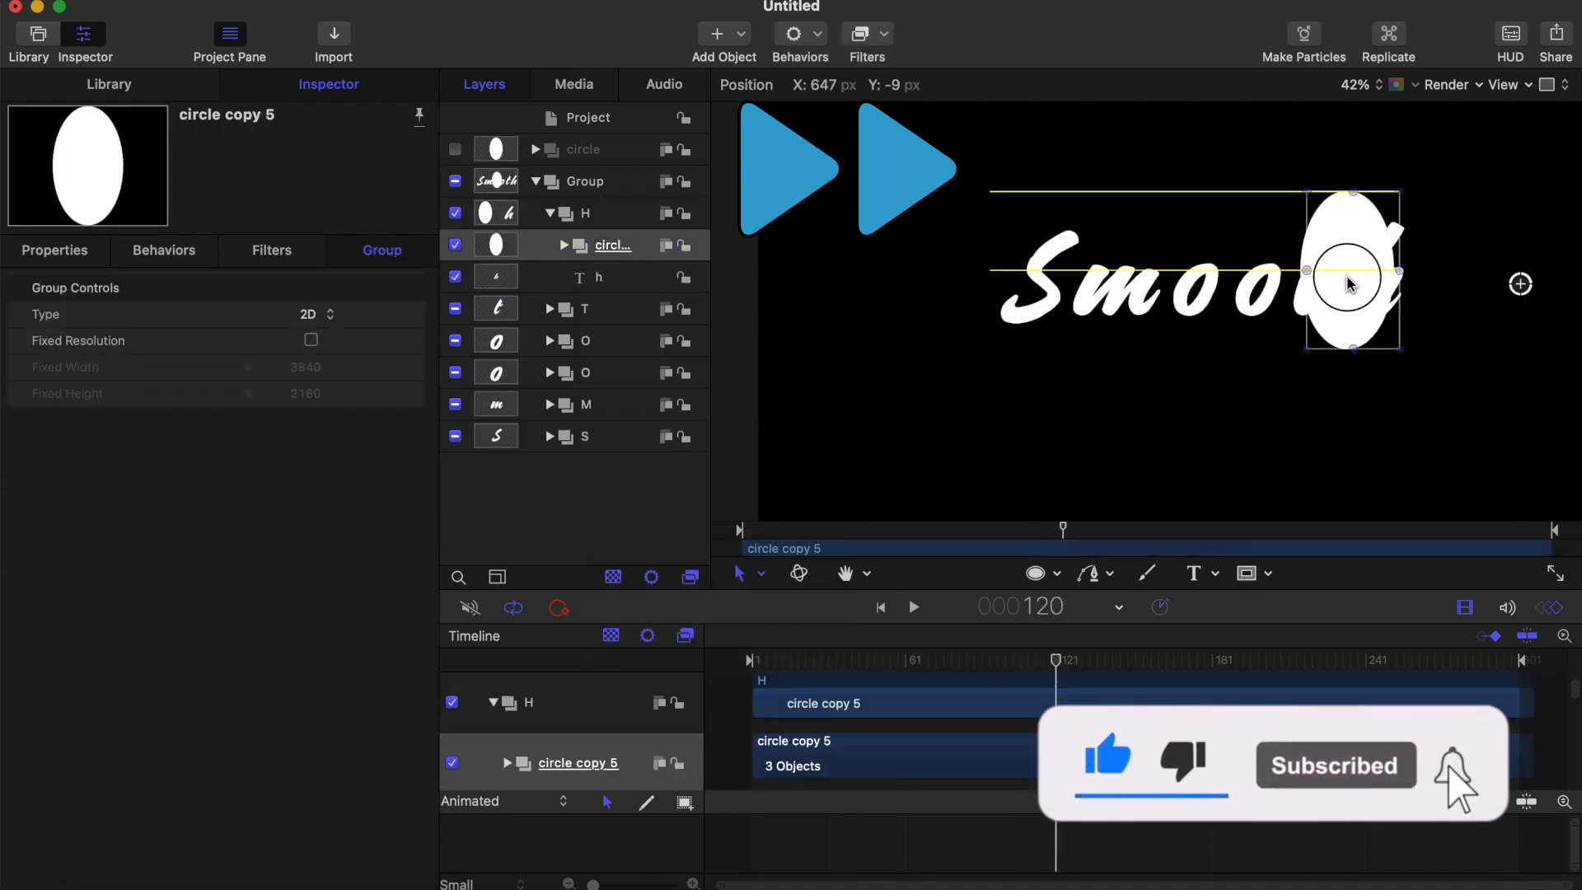
pyautogui.moveTo(1430, 197)
pyautogui.mouseDown()
pyautogui.moveTo(1415, 226)
pyautogui.moveTo(1423, 208)
pyautogui.mouseUp()
pyautogui.moveTo(1382, 288); pyautogui.dragTo(1376, 280)
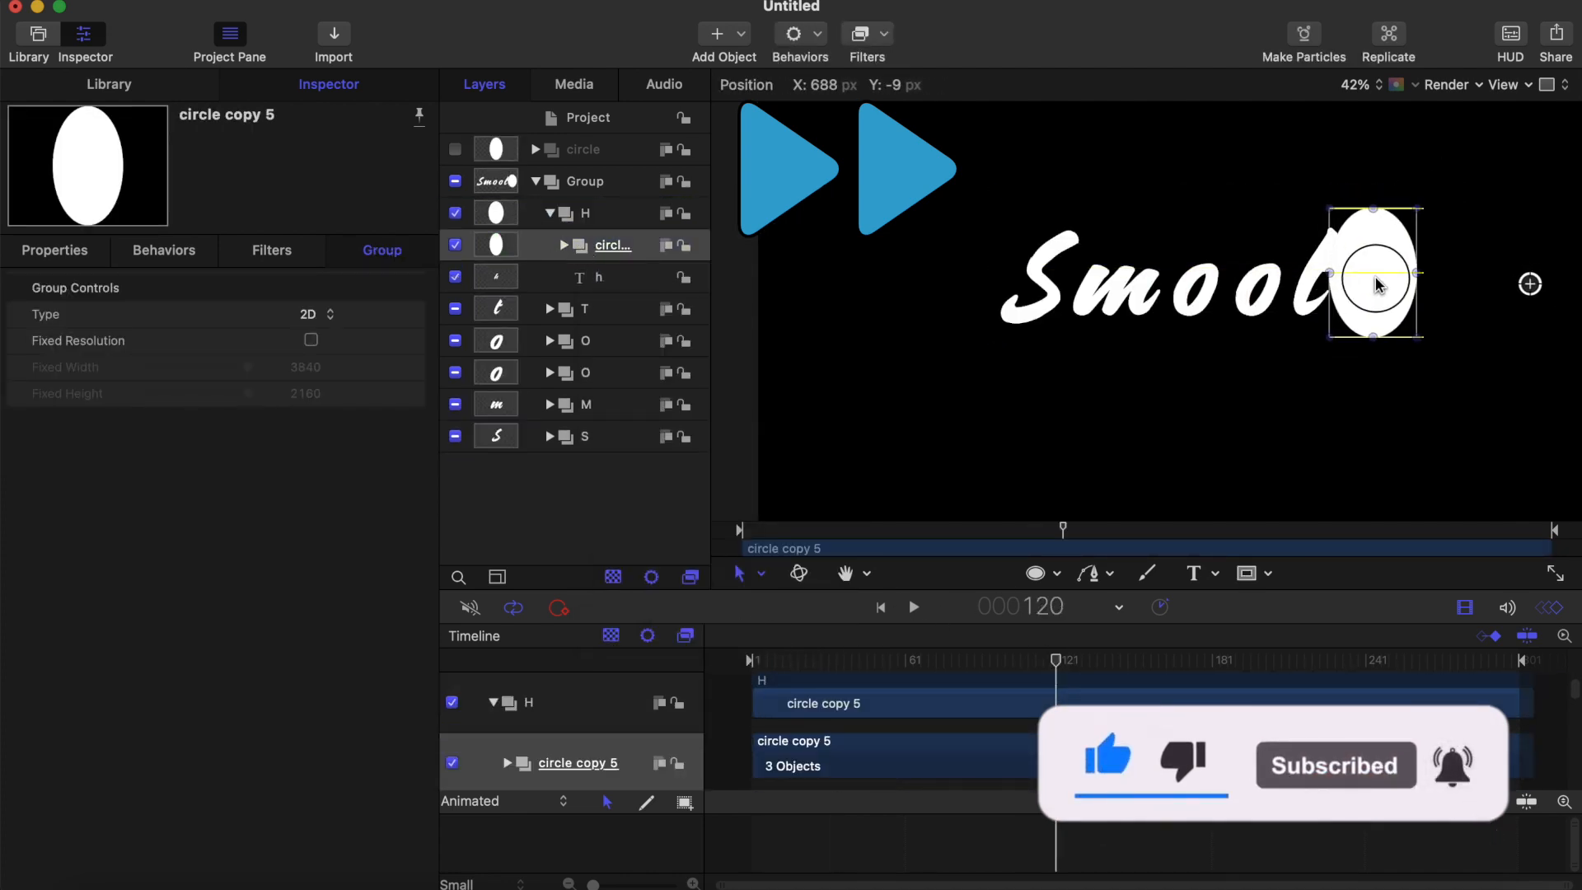
# Add an image mask to the H group's circle group, using the h text as the mask source
pyautogui.rightClick(624, 243)
pyautogui.click(703, 600)
pyautogui.moveTo(603, 409); pyautogui.dragTo(298, 358)
# Play the whole animation from the start to check every letter's reveal, and collapse the circle group inside H
pyautogui.press('space')
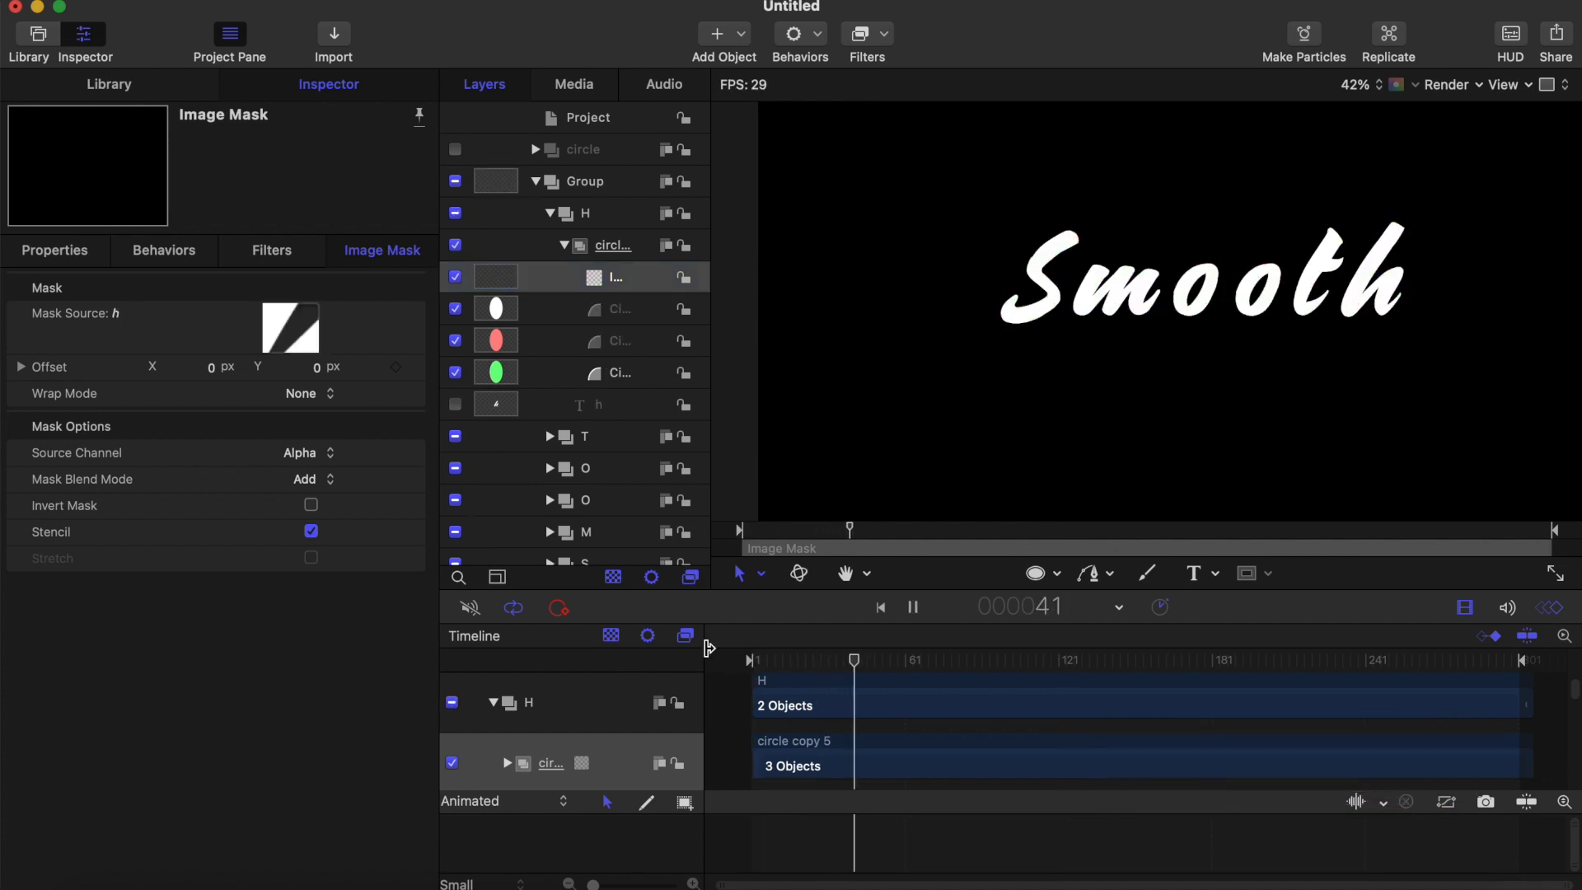
pyautogui.moveTo(787, 661); pyautogui.dragTo(596, 662)
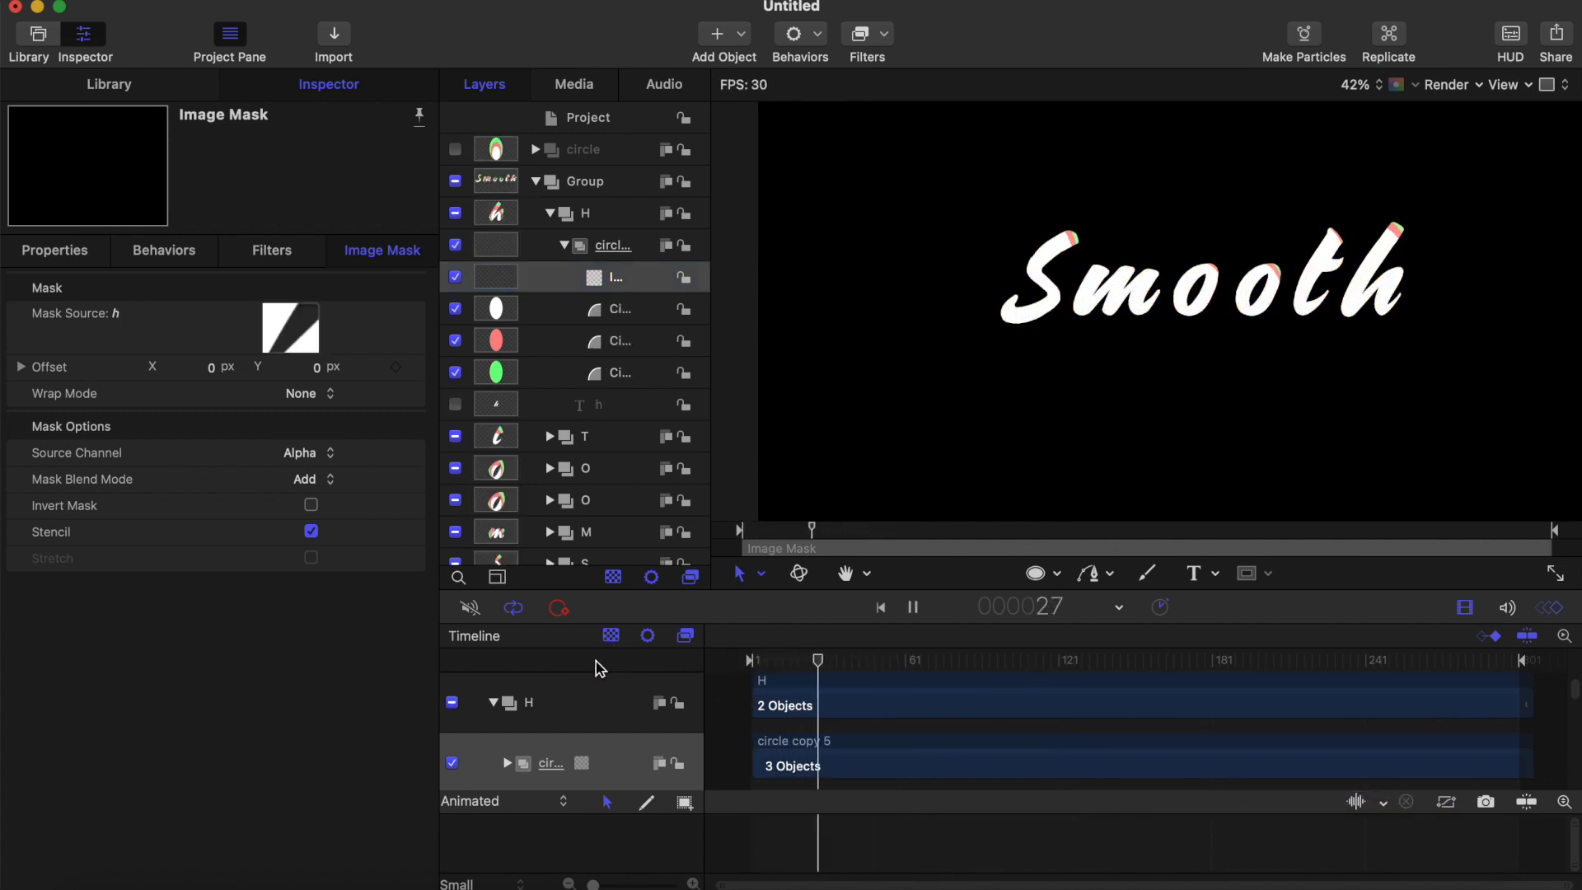
pyautogui.moveTo(769, 662); pyautogui.dragTo(583, 660)
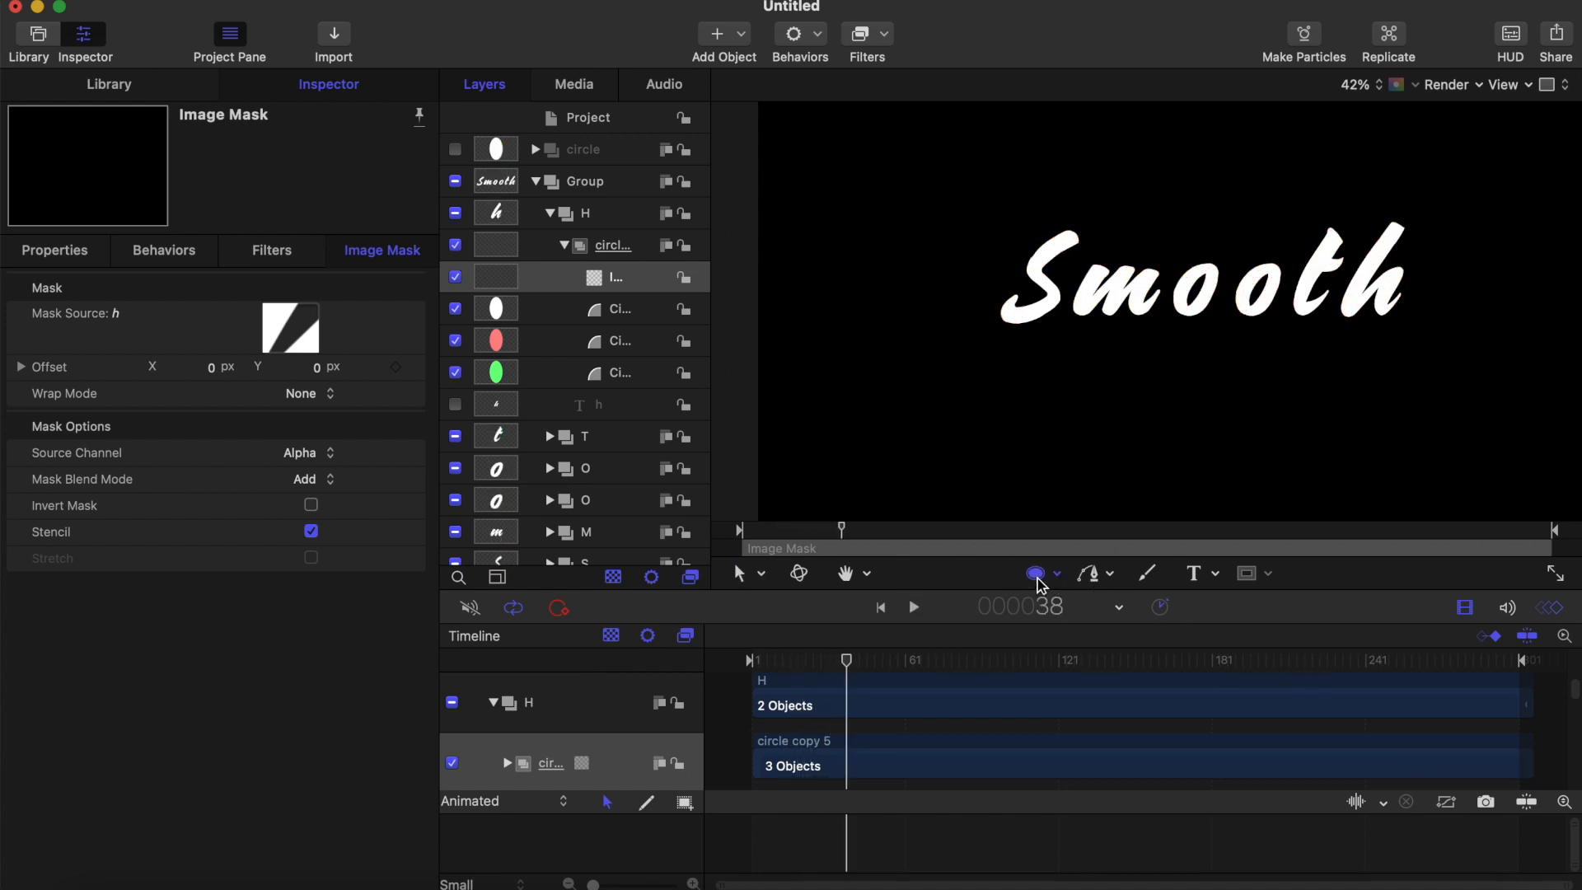
pyautogui.click(565, 245)
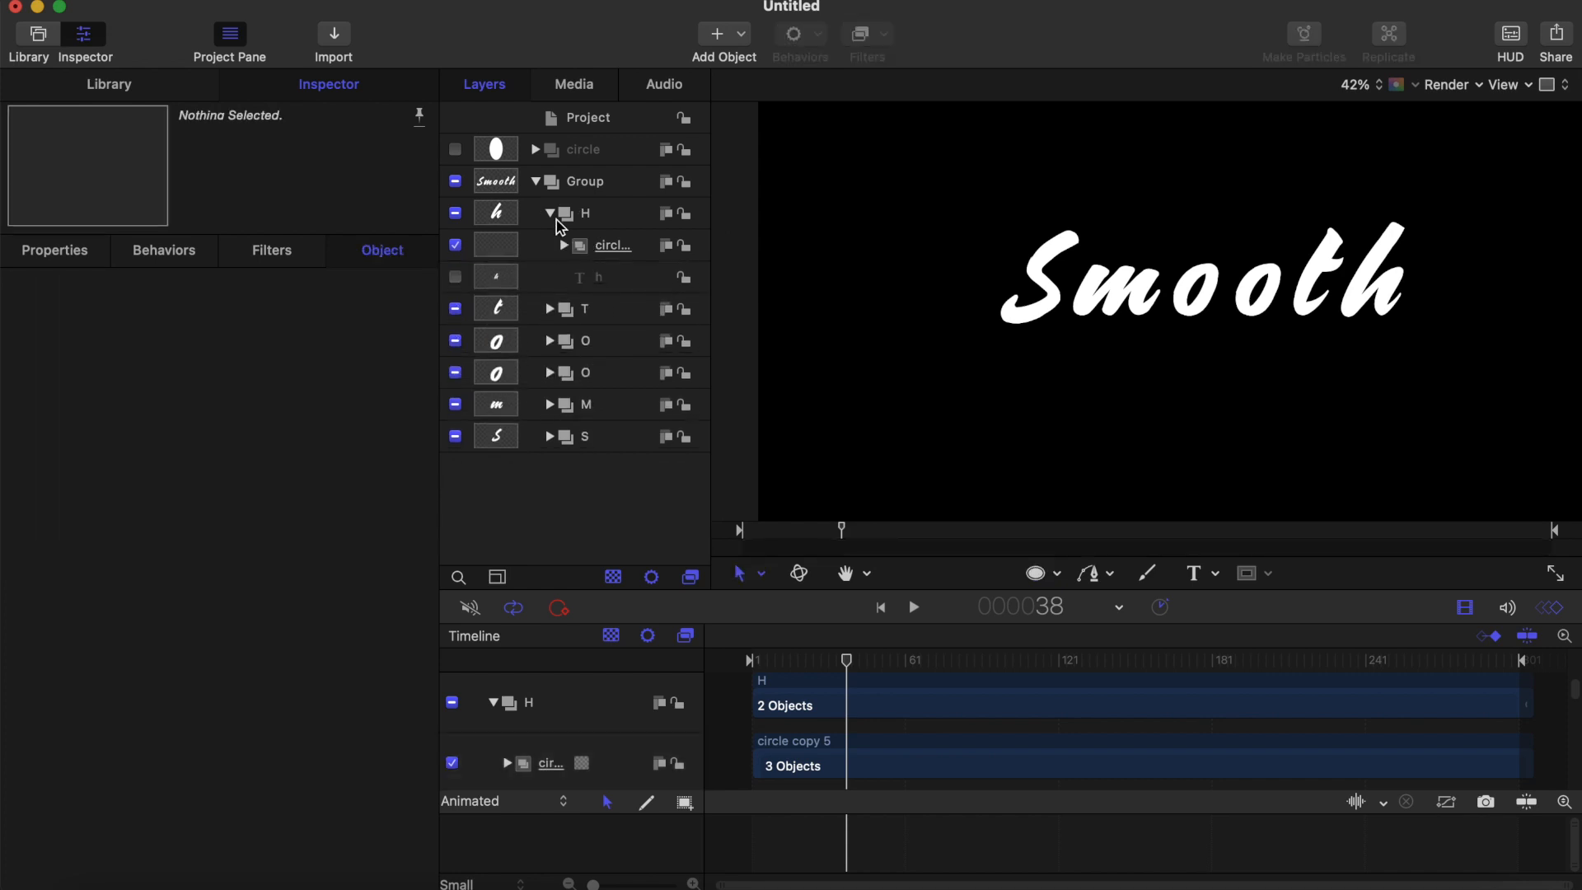
pyautogui.click(537, 182)
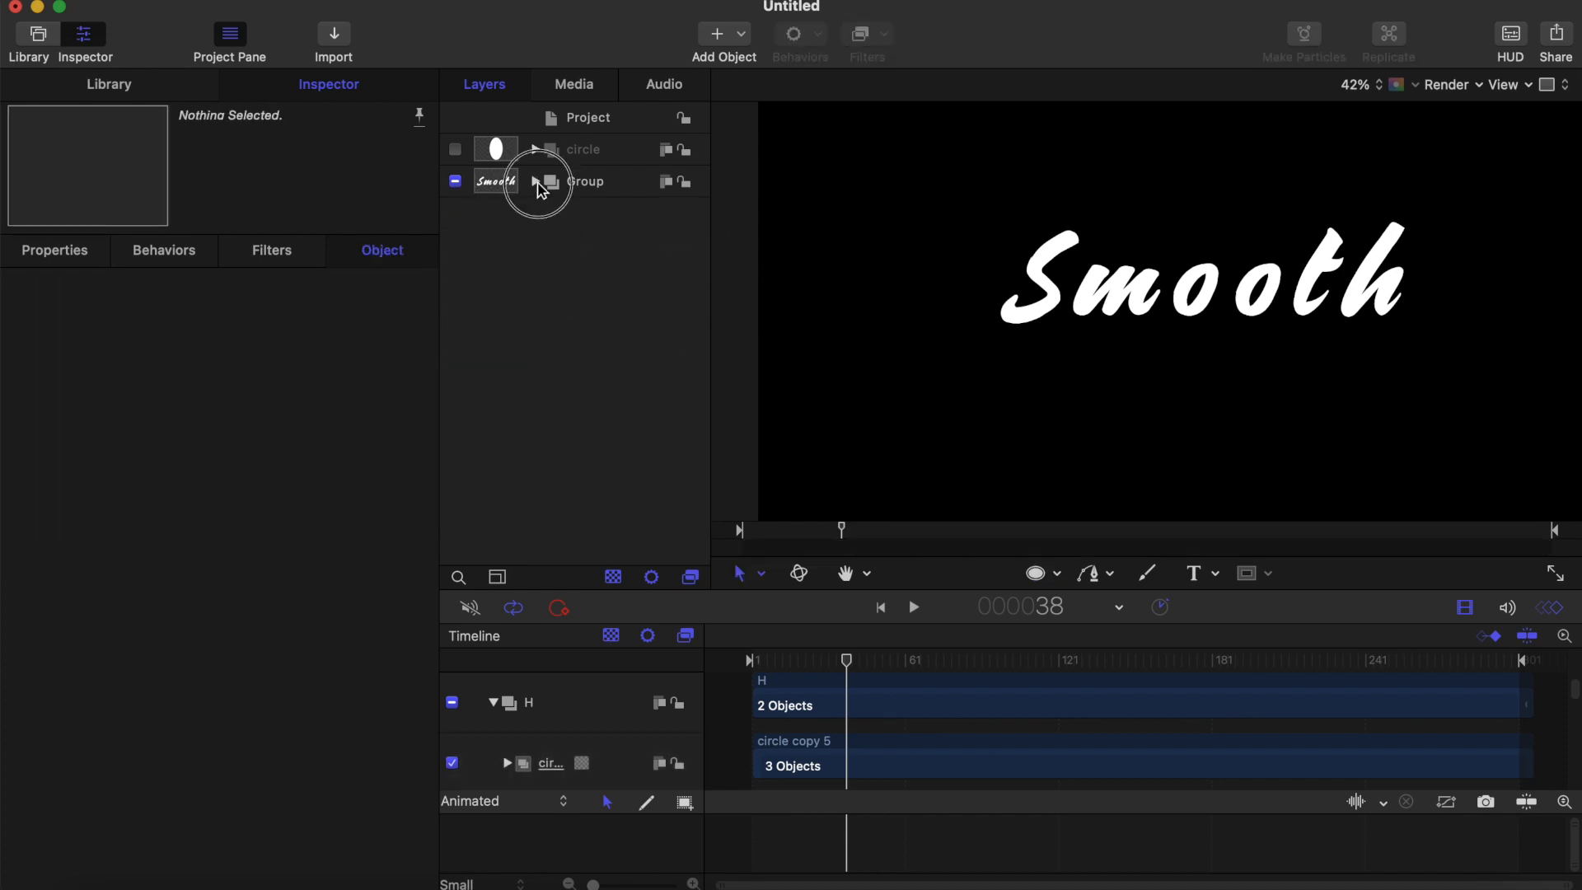
pyautogui.click(536, 181)
pyautogui.click(536, 181)
pyautogui.click(537, 181)
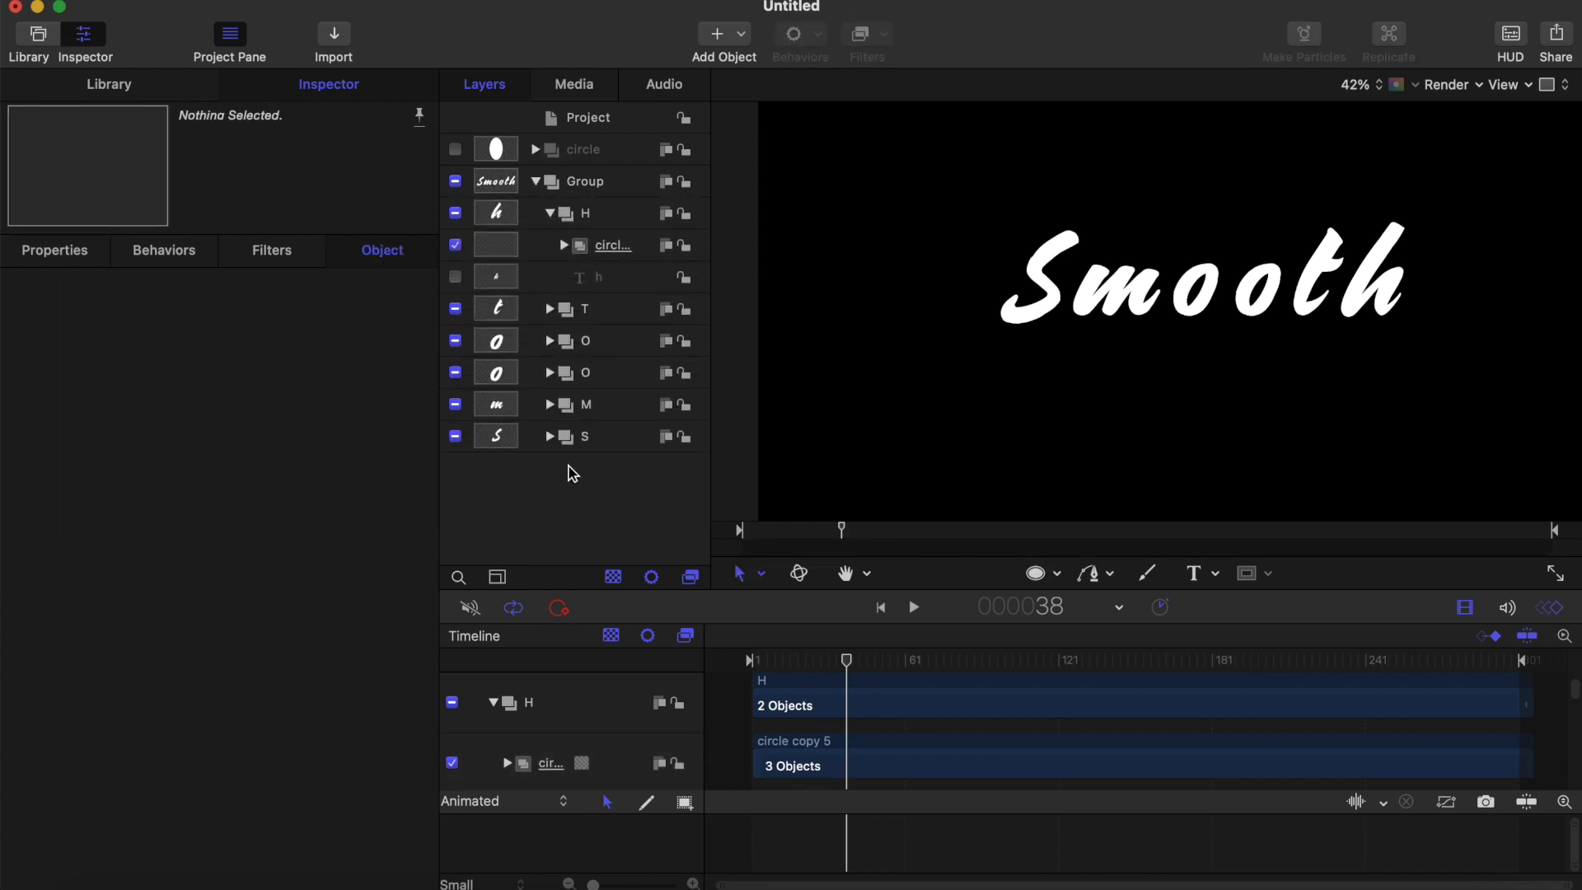
# Shift the M group in the timeline so it starts at frame 4
pyautogui.click(597, 442)
pyautogui.click(597, 412)
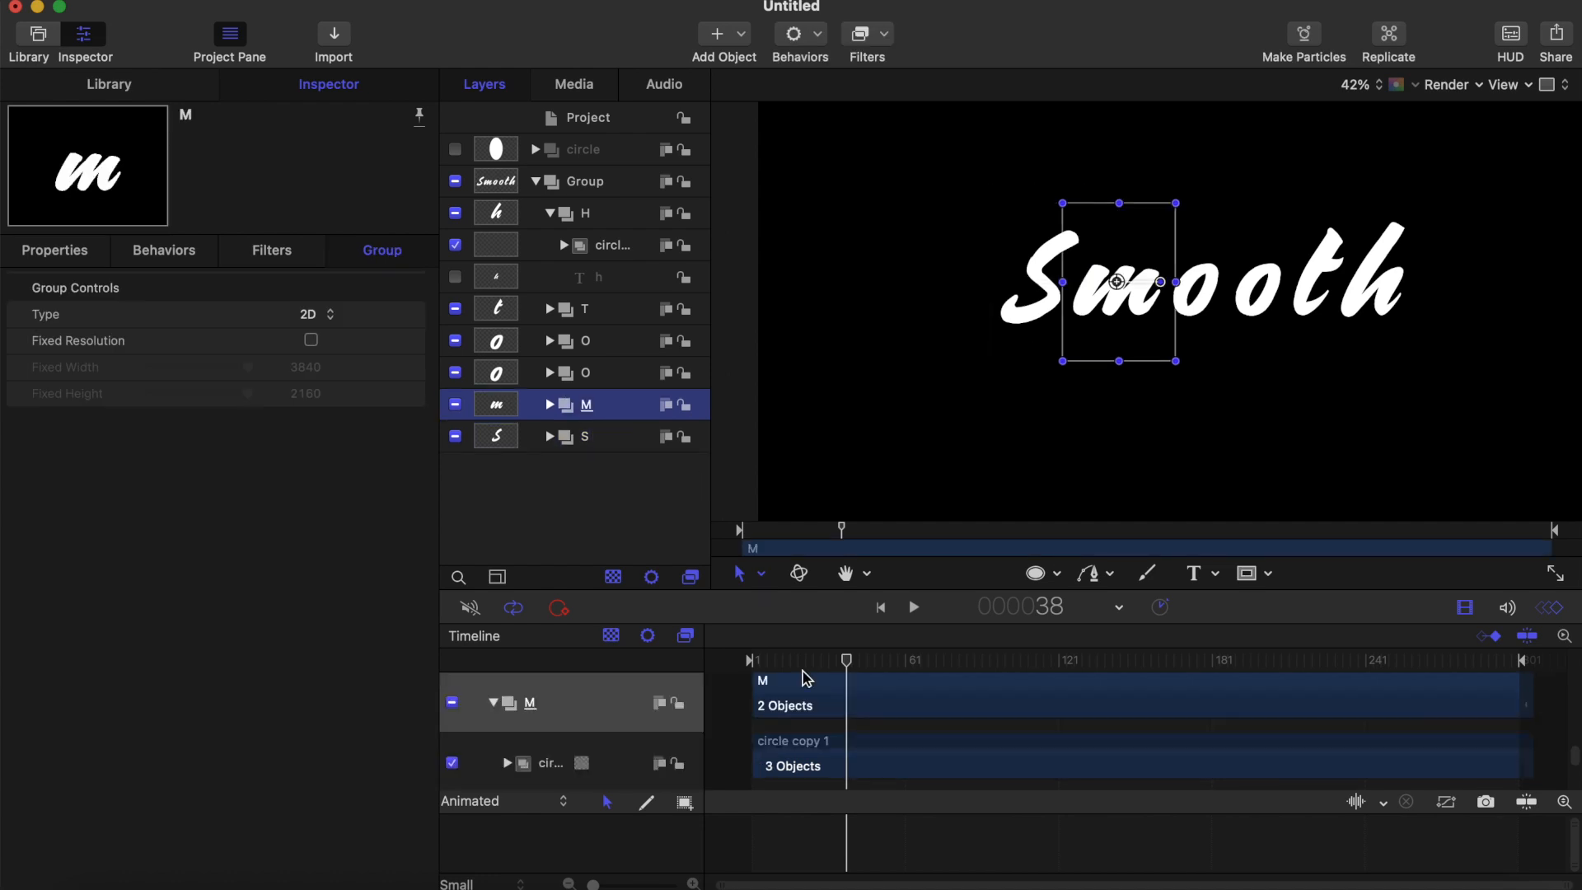
pyautogui.moveTo(845, 664); pyautogui.dragTo(730, 661)
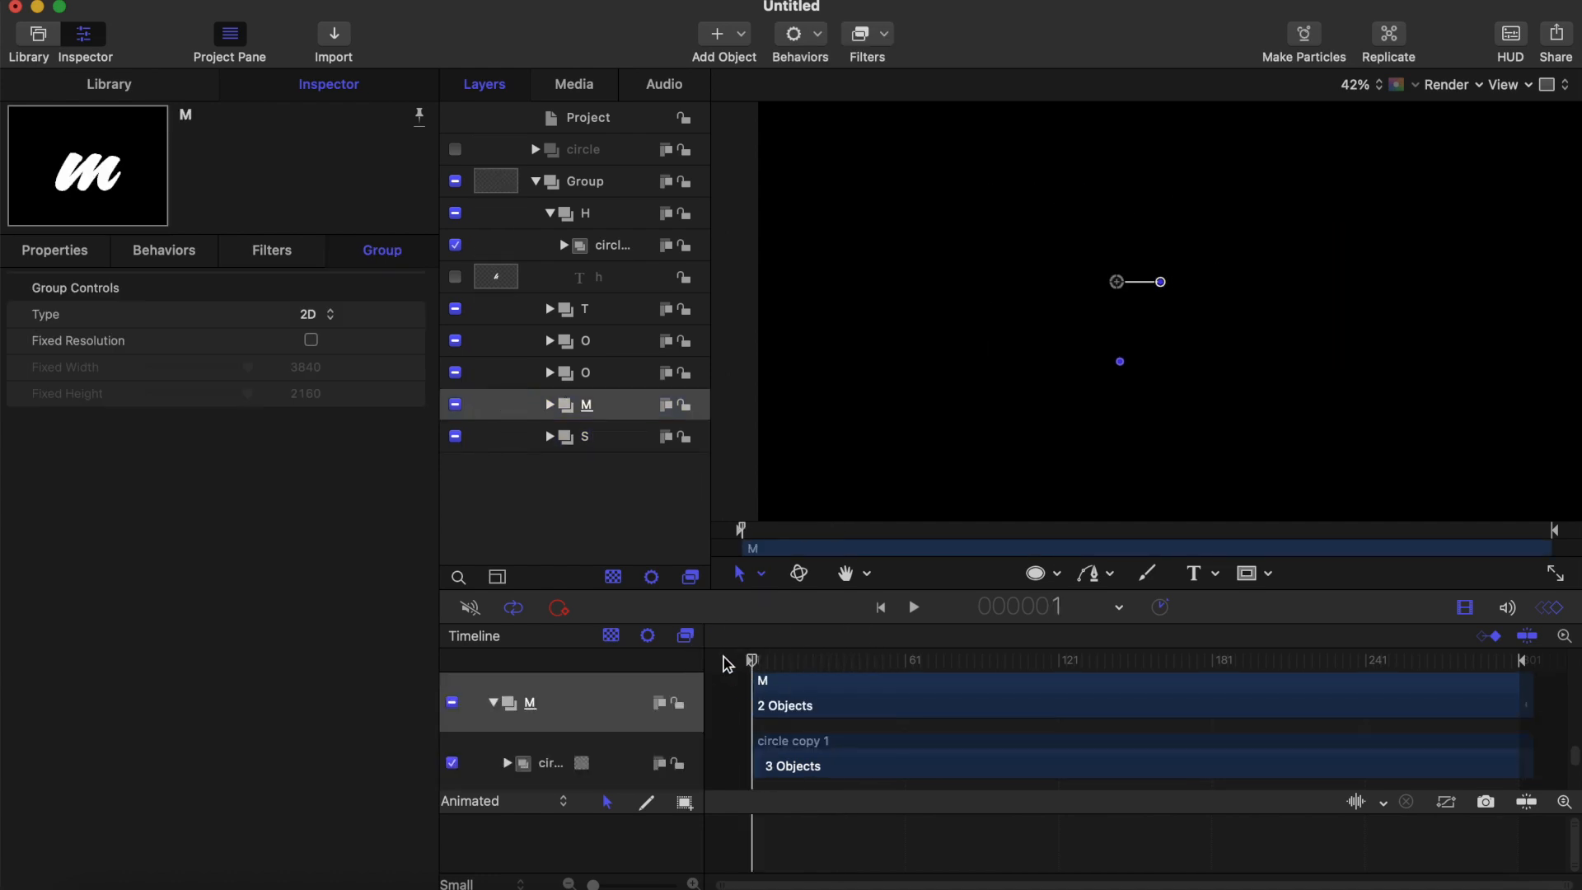
pyautogui.press('Left')
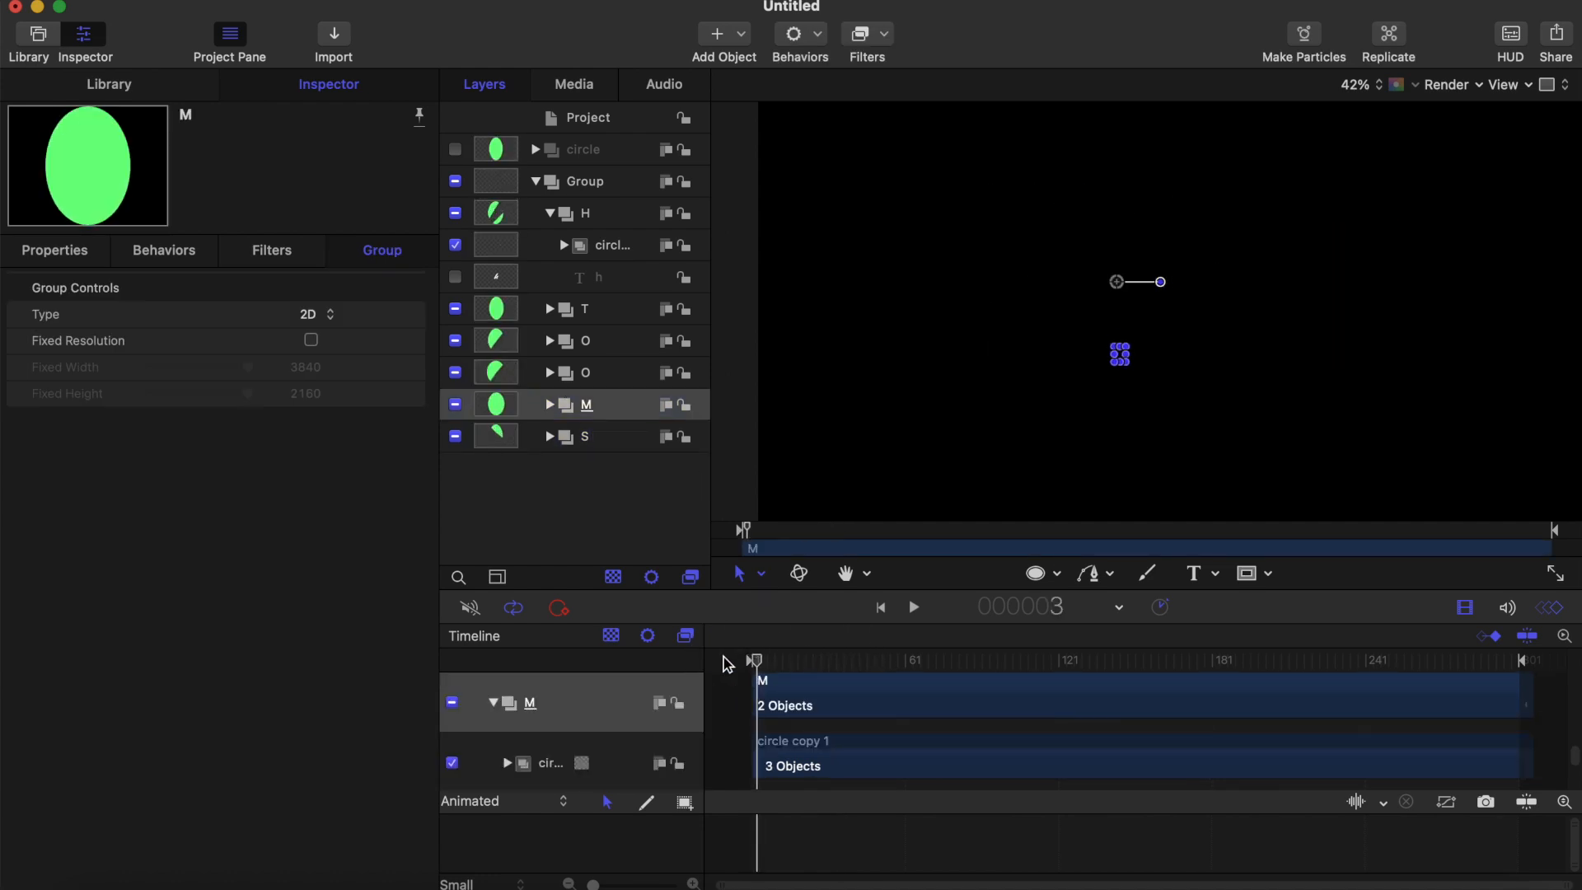
pyautogui.scroll(1, 811, 715)
pyautogui.moveTo(808, 707); pyautogui.dragTo(814, 707)
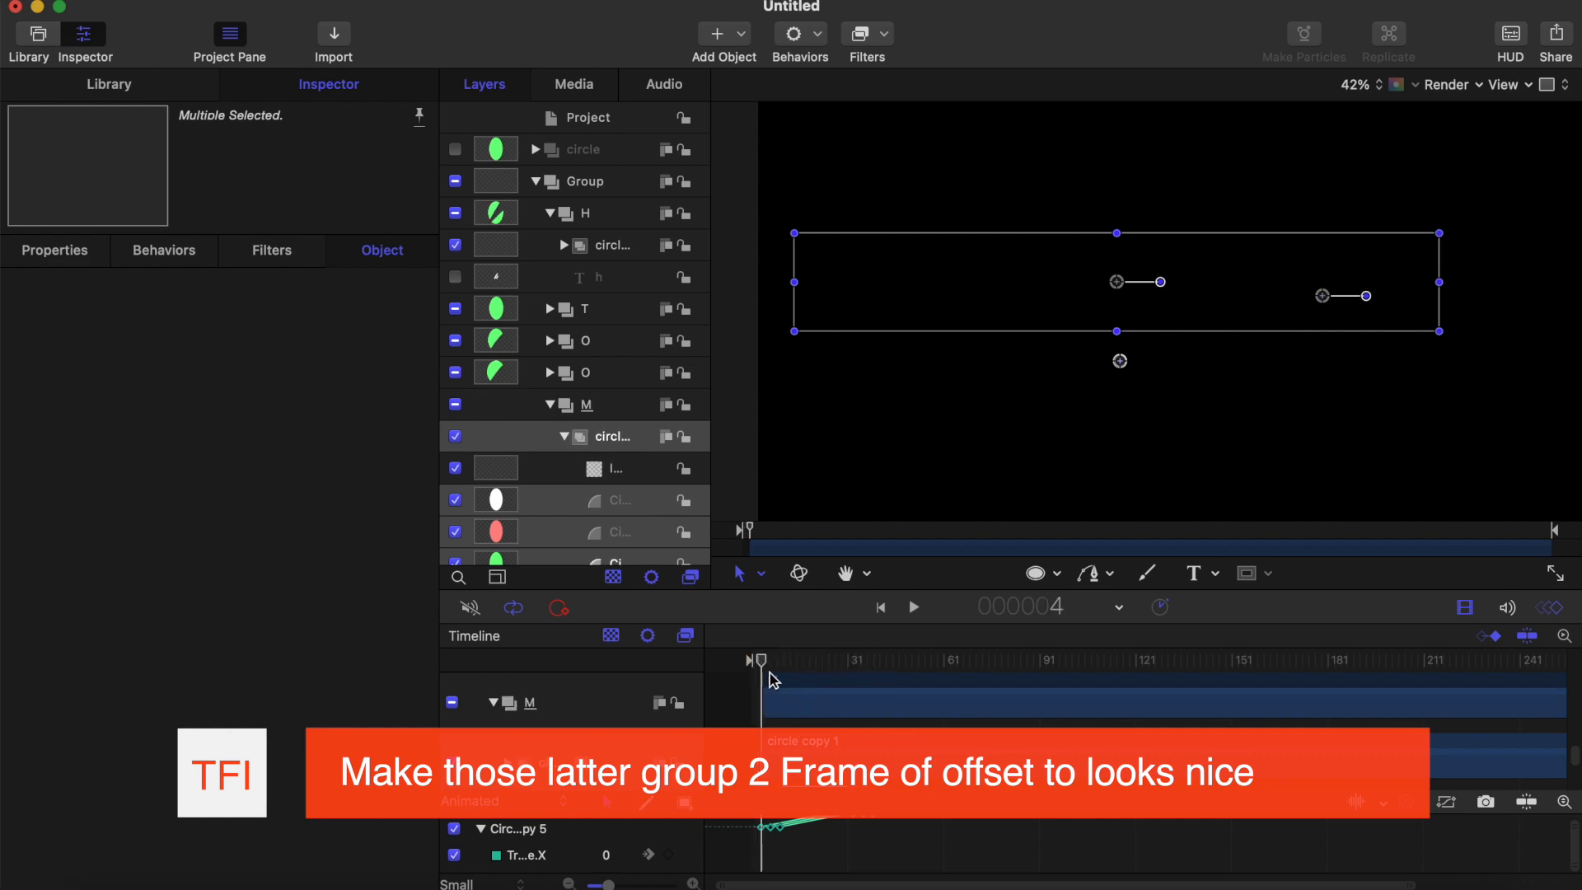
# Collapse the M group and shift the first O group in the timeline so it starts at frame 7
pyautogui.press('Right')
pyautogui.press('Right')
pyautogui.press('Right')
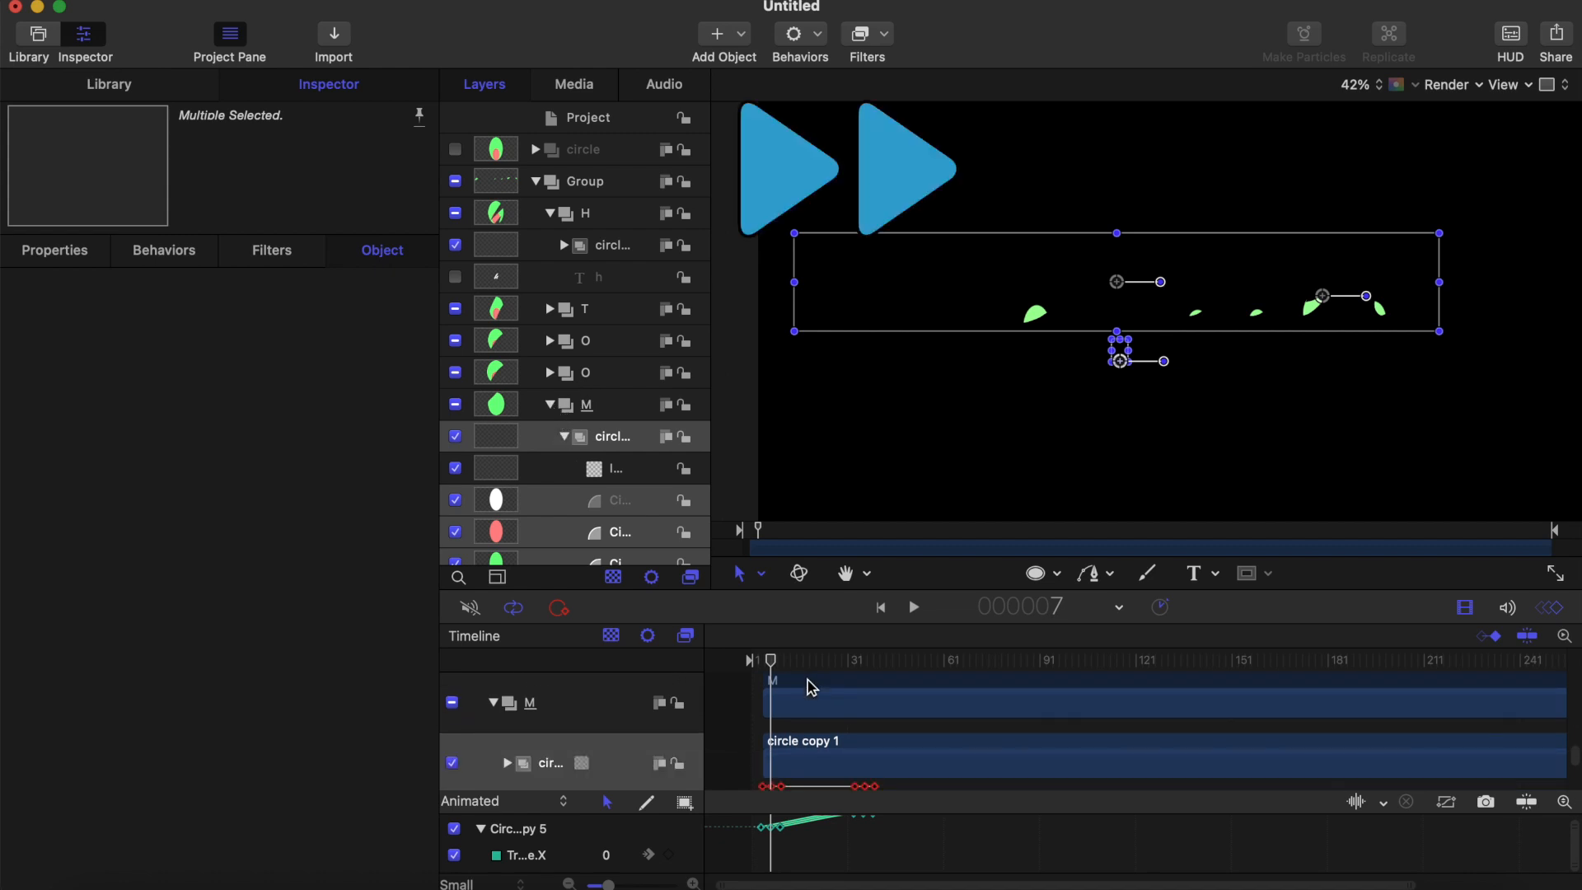
pyautogui.click(564, 437)
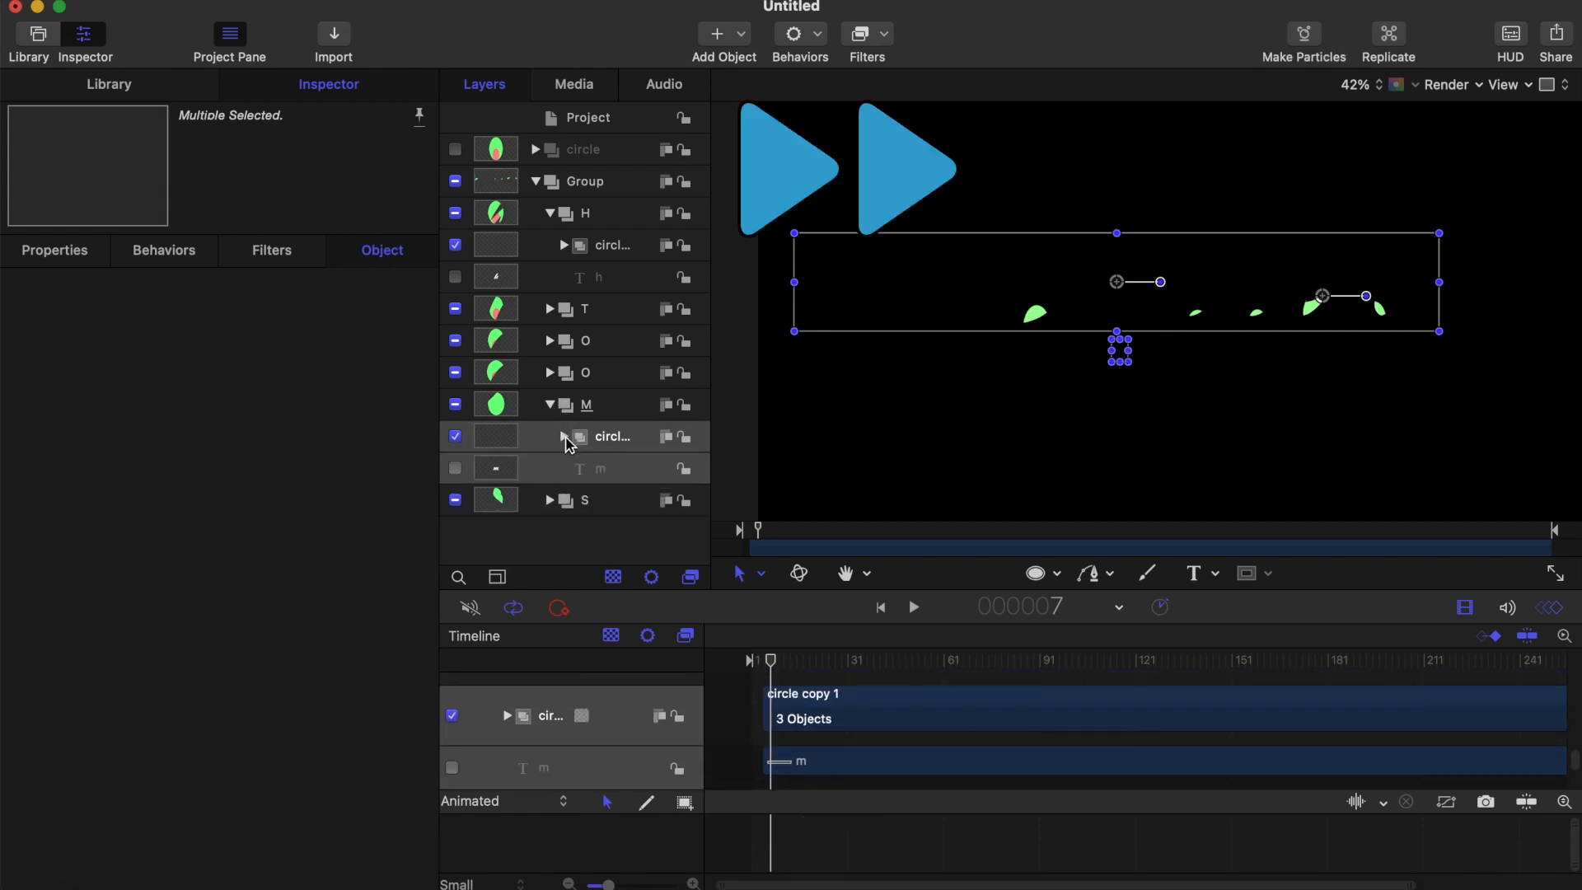
pyautogui.click(551, 406)
pyautogui.click(605, 408)
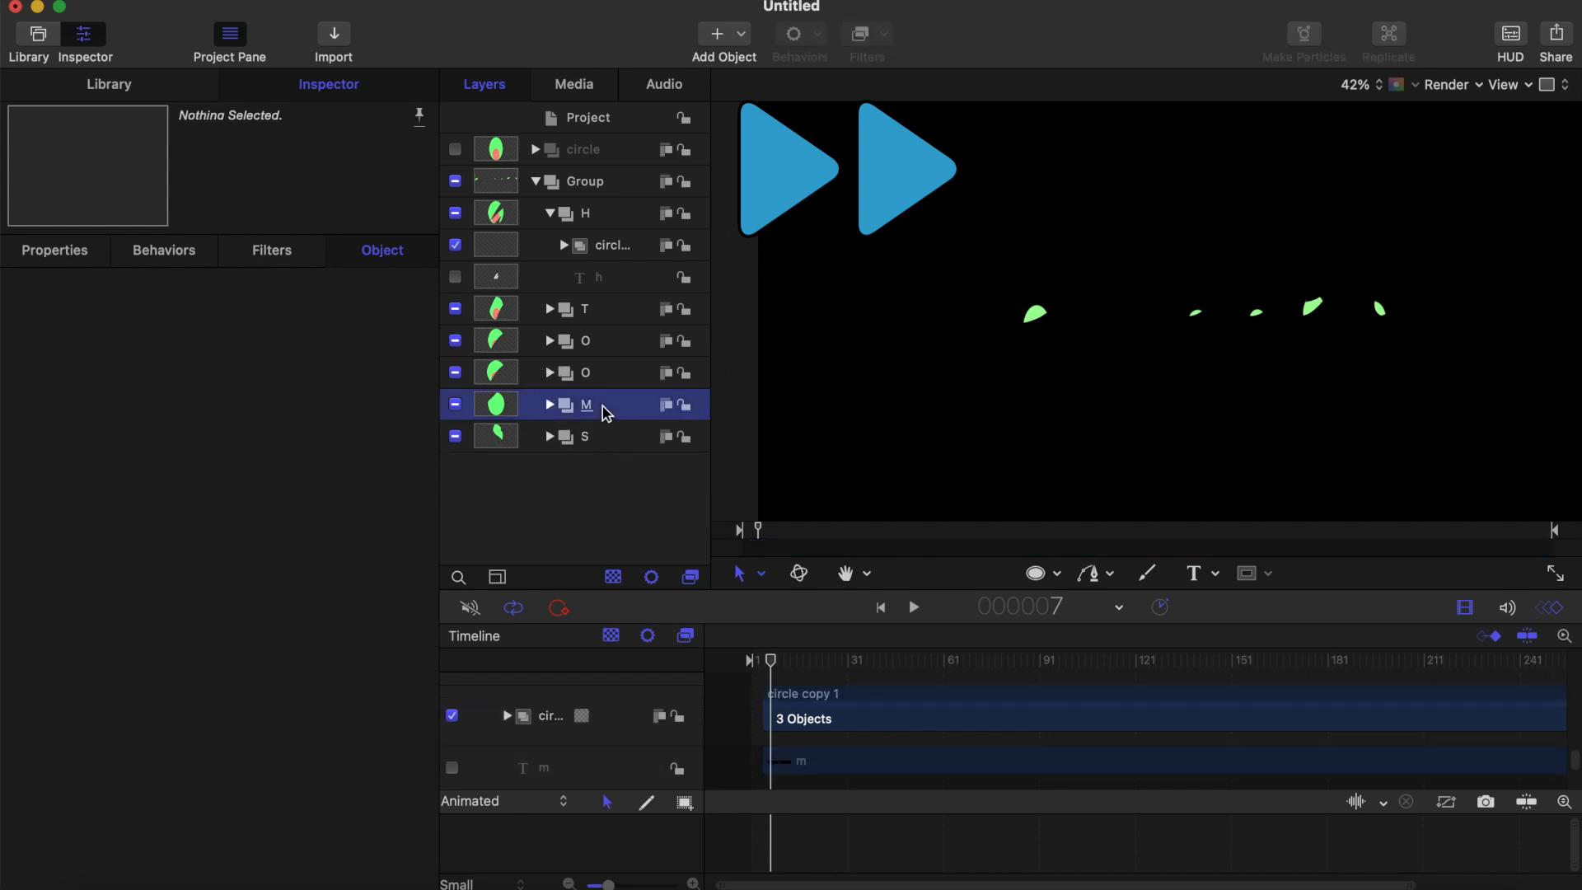
pyautogui.click(599, 374)
pyautogui.scroll(3, 810, 715)
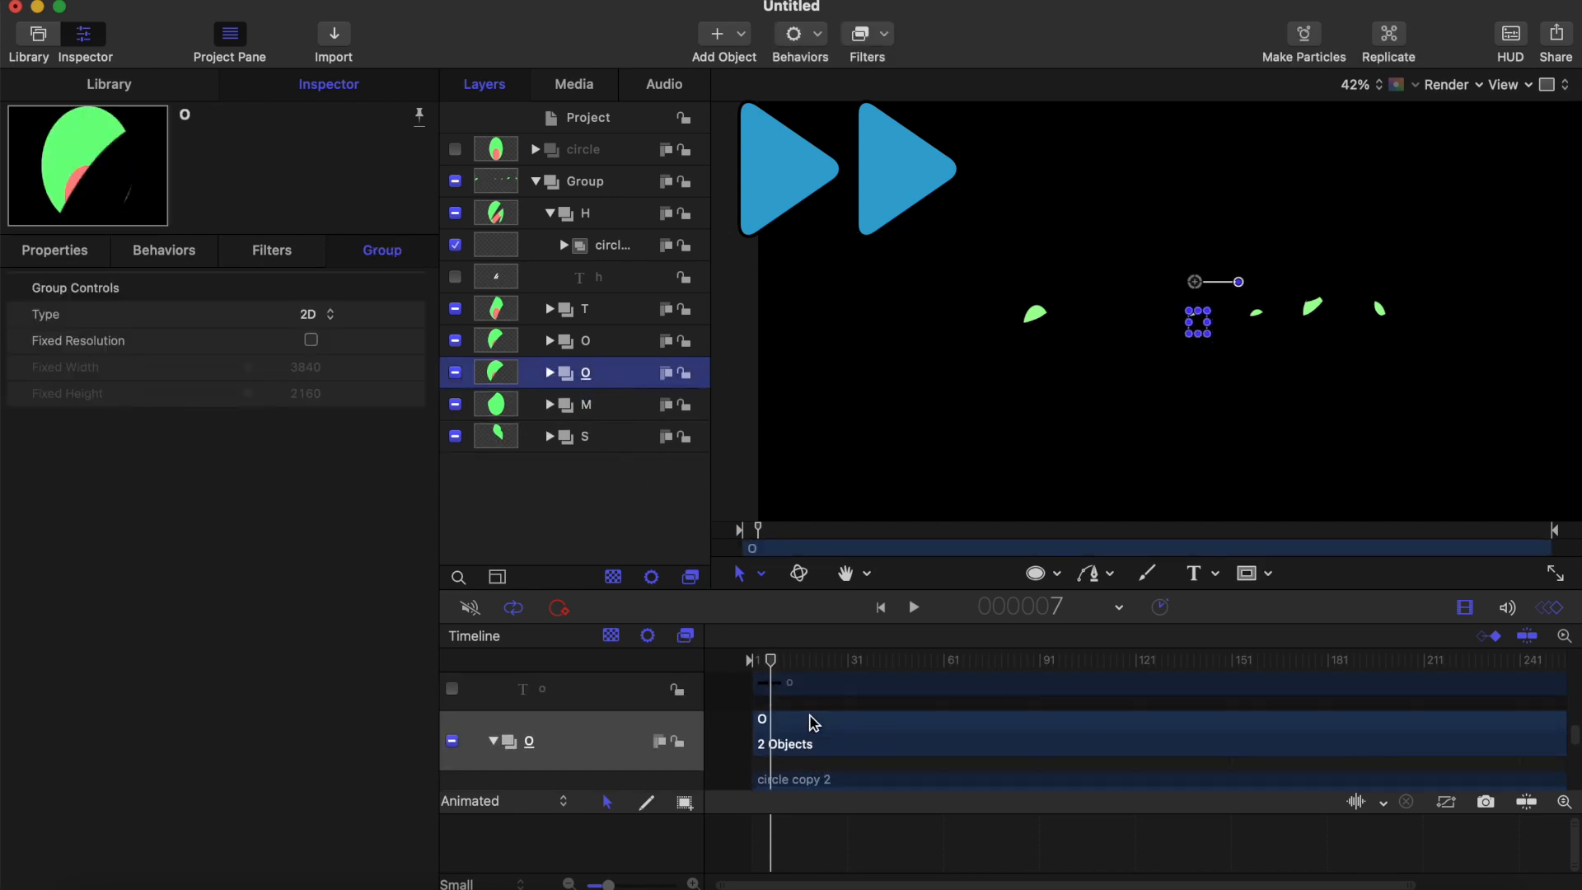
pyautogui.scroll(-4, 810, 716)
pyautogui.scroll(1, 800, 711)
pyautogui.click(803, 709)
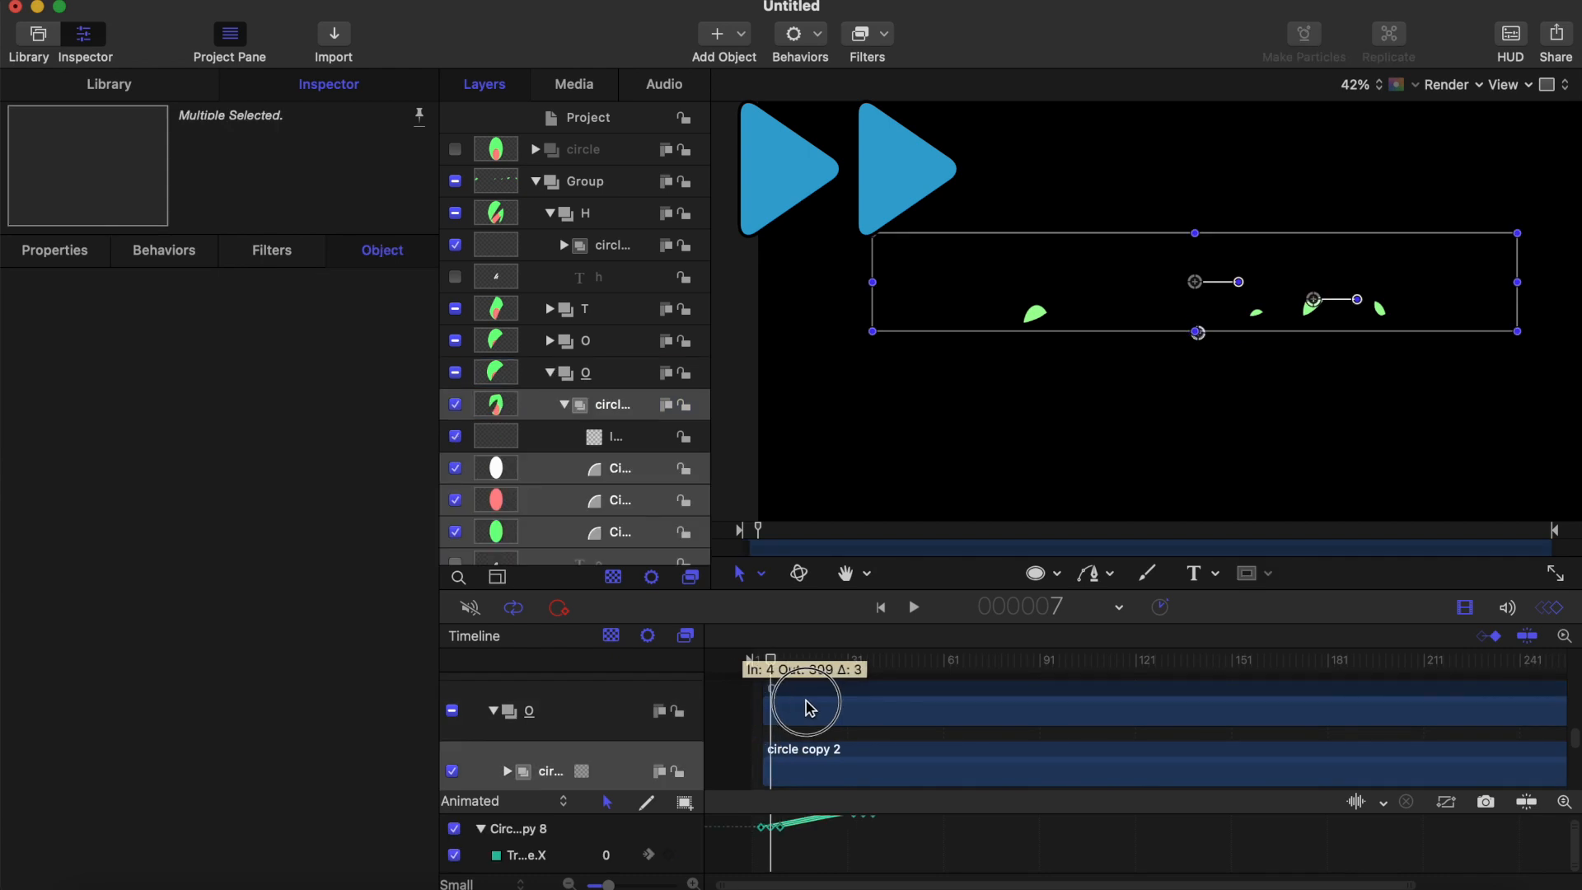
pyautogui.click(551, 372)
# Shift the second O group in the timeline so it starts at frame 10, and collapse it
pyautogui.click(554, 352)
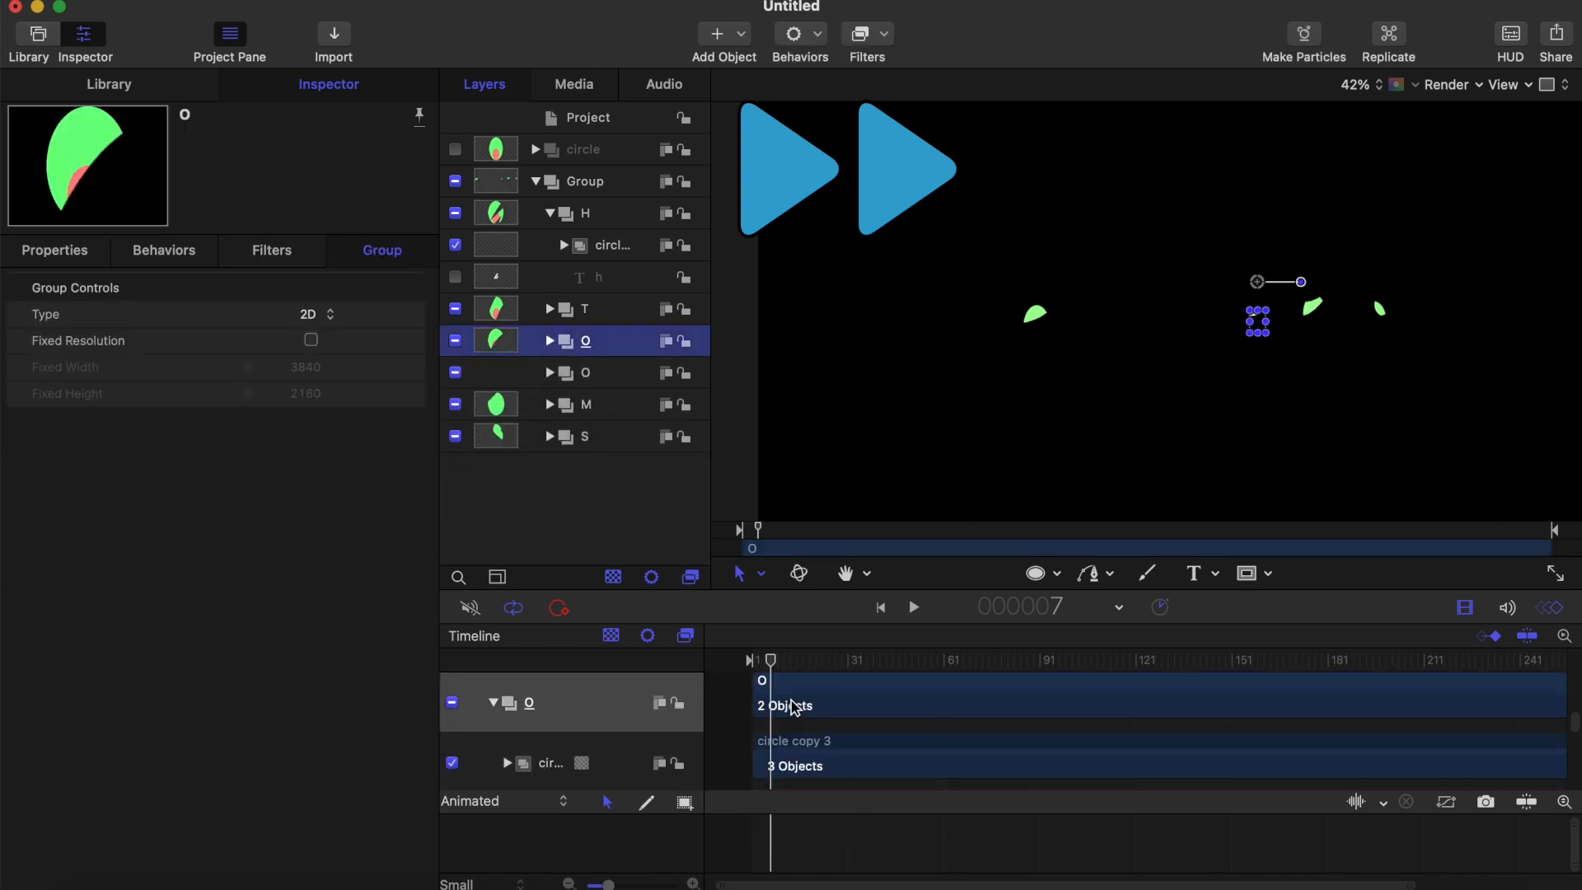
pyautogui.moveTo(794, 706); pyautogui.dragTo(837, 701)
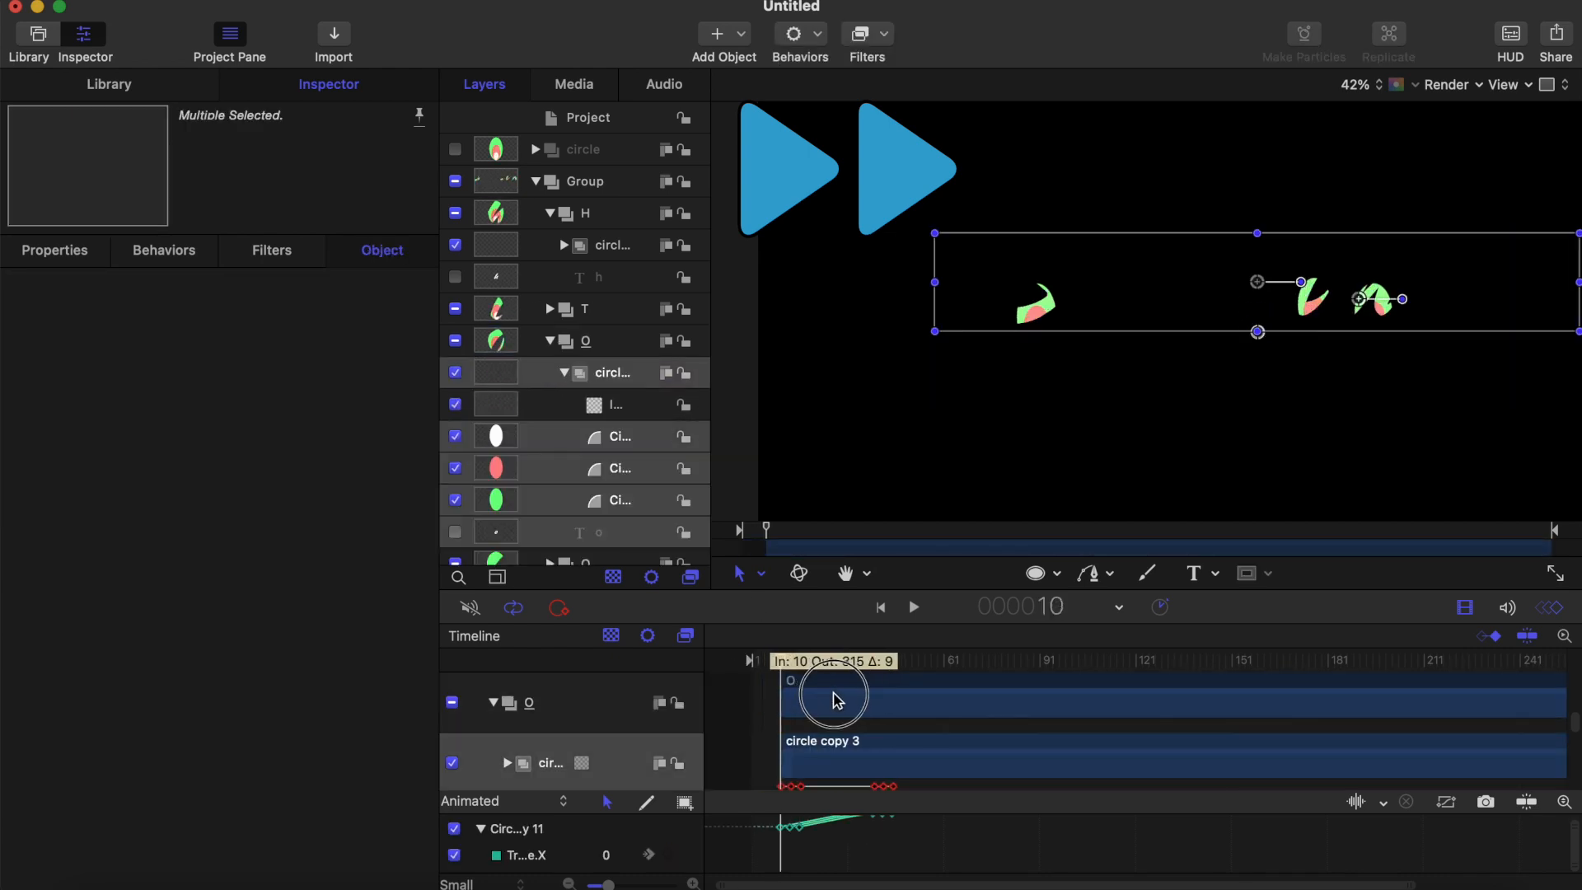
pyautogui.click(550, 341)
# Shift the T group in the timeline so it starts at frame 13, and collapse it
pyautogui.click(569, 310)
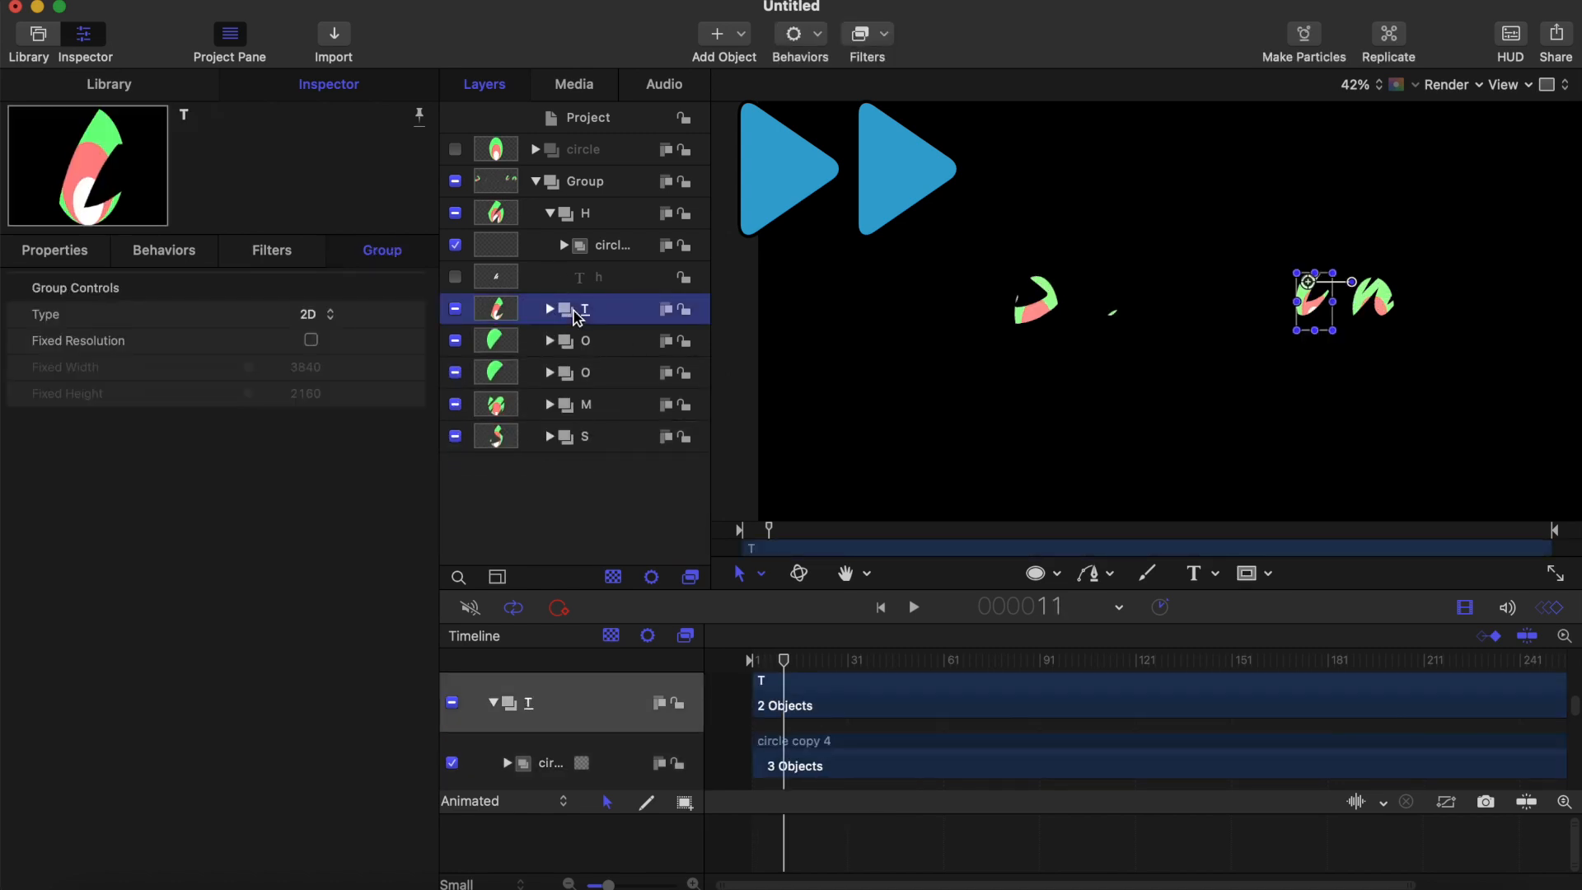
pyautogui.moveTo(795, 705); pyautogui.dragTo(831, 699)
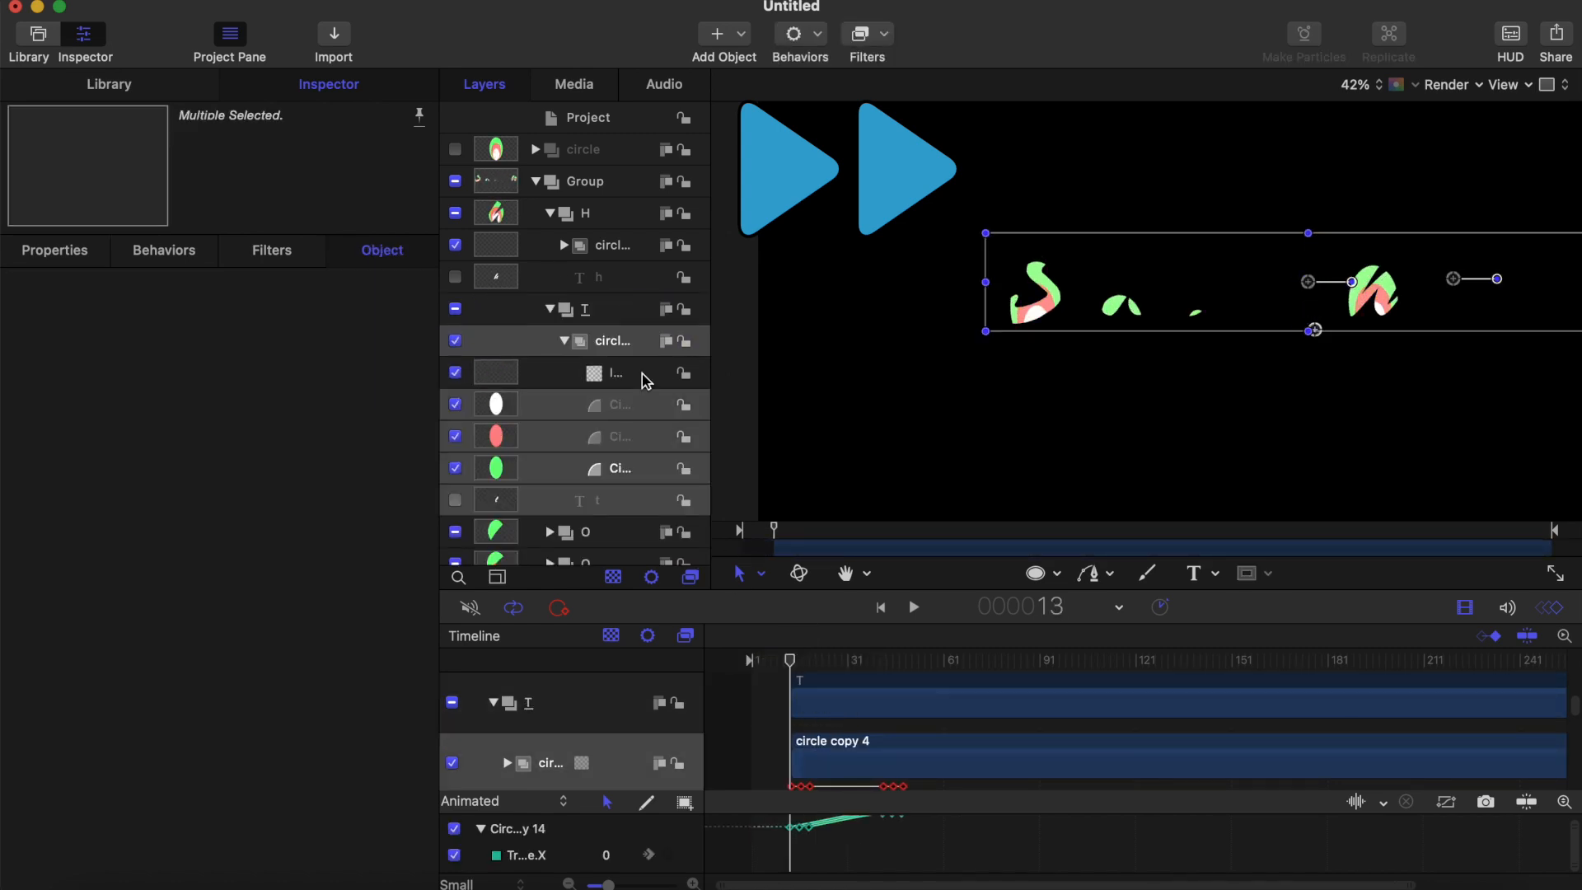
pyautogui.click(550, 309)
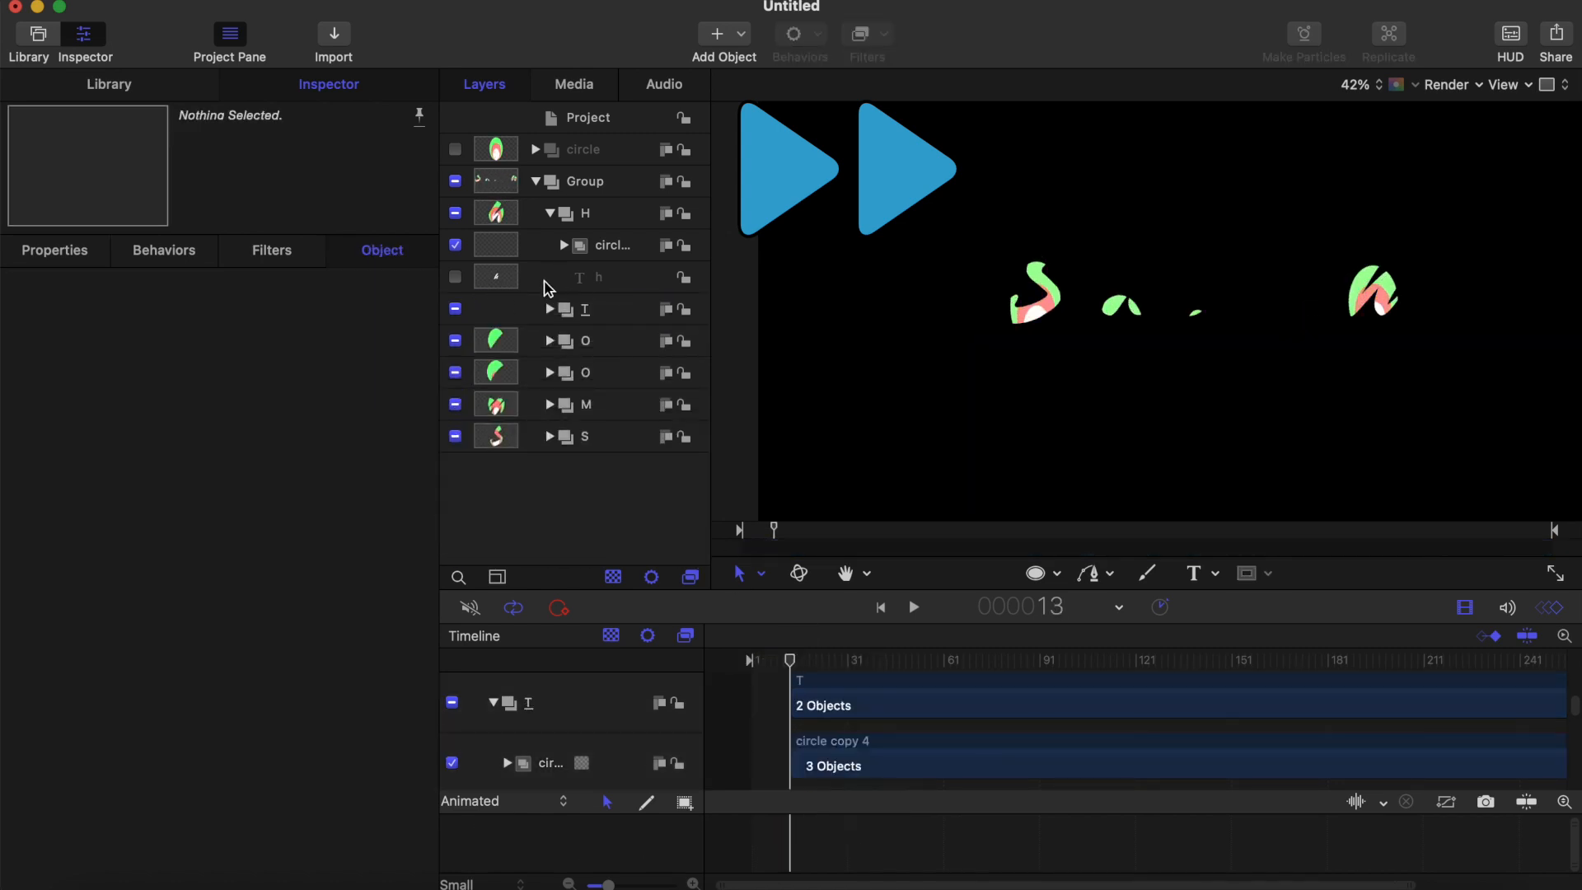
# Shift the H group in the timeline so it starts at frame 15, and collapse it
pyautogui.click(549, 214)
pyautogui.click(569, 215)
pyautogui.press('Right')
pyautogui.press('Right')
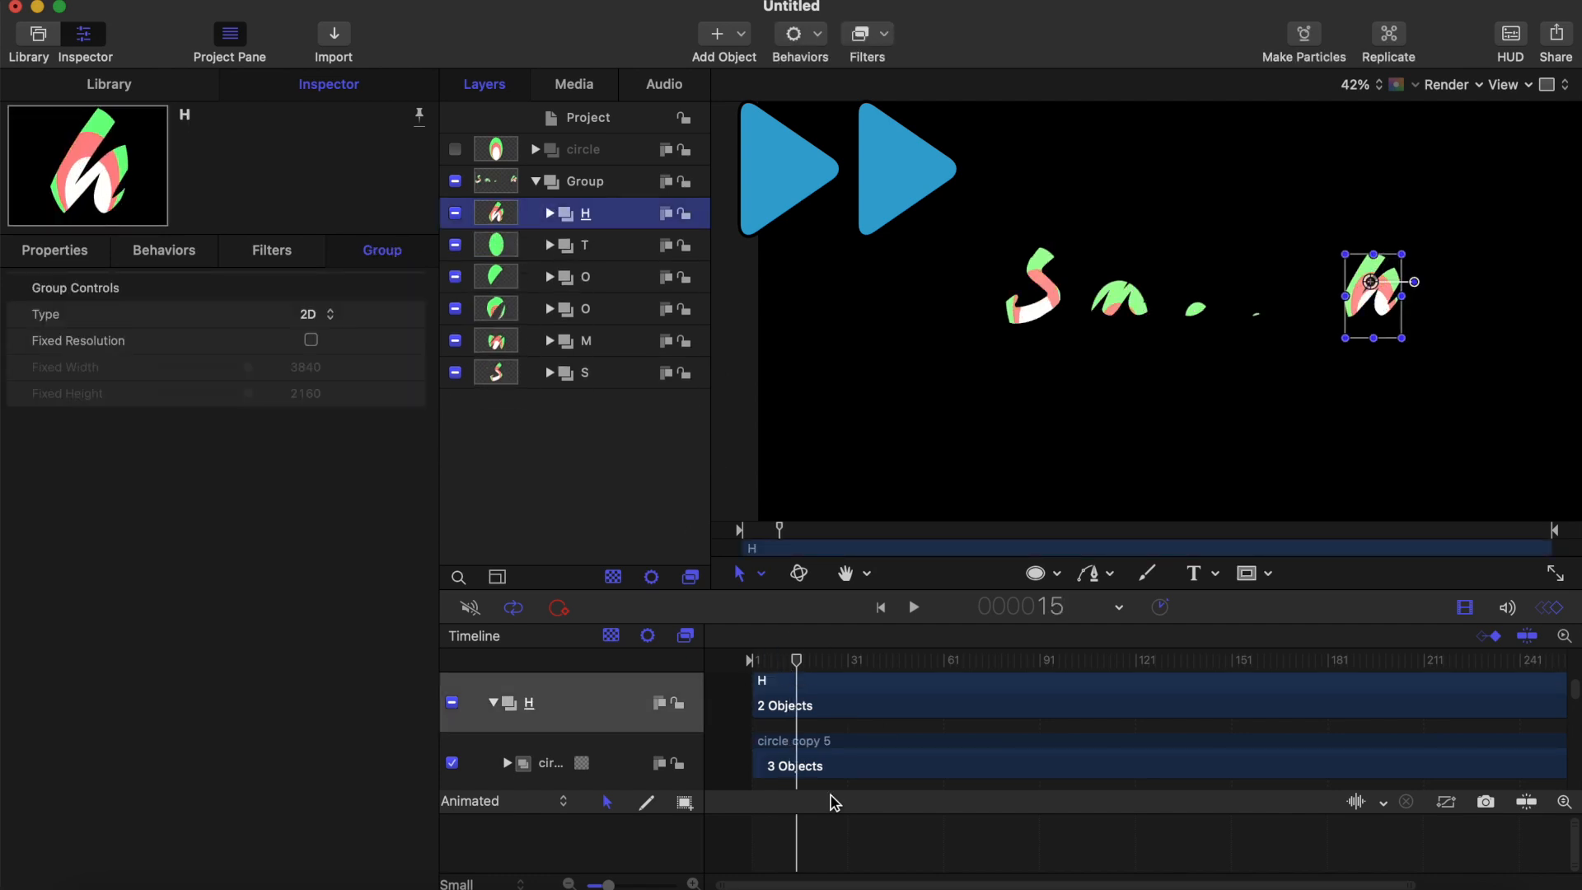
pyautogui.moveTo(824, 698); pyautogui.dragTo(852, 696)
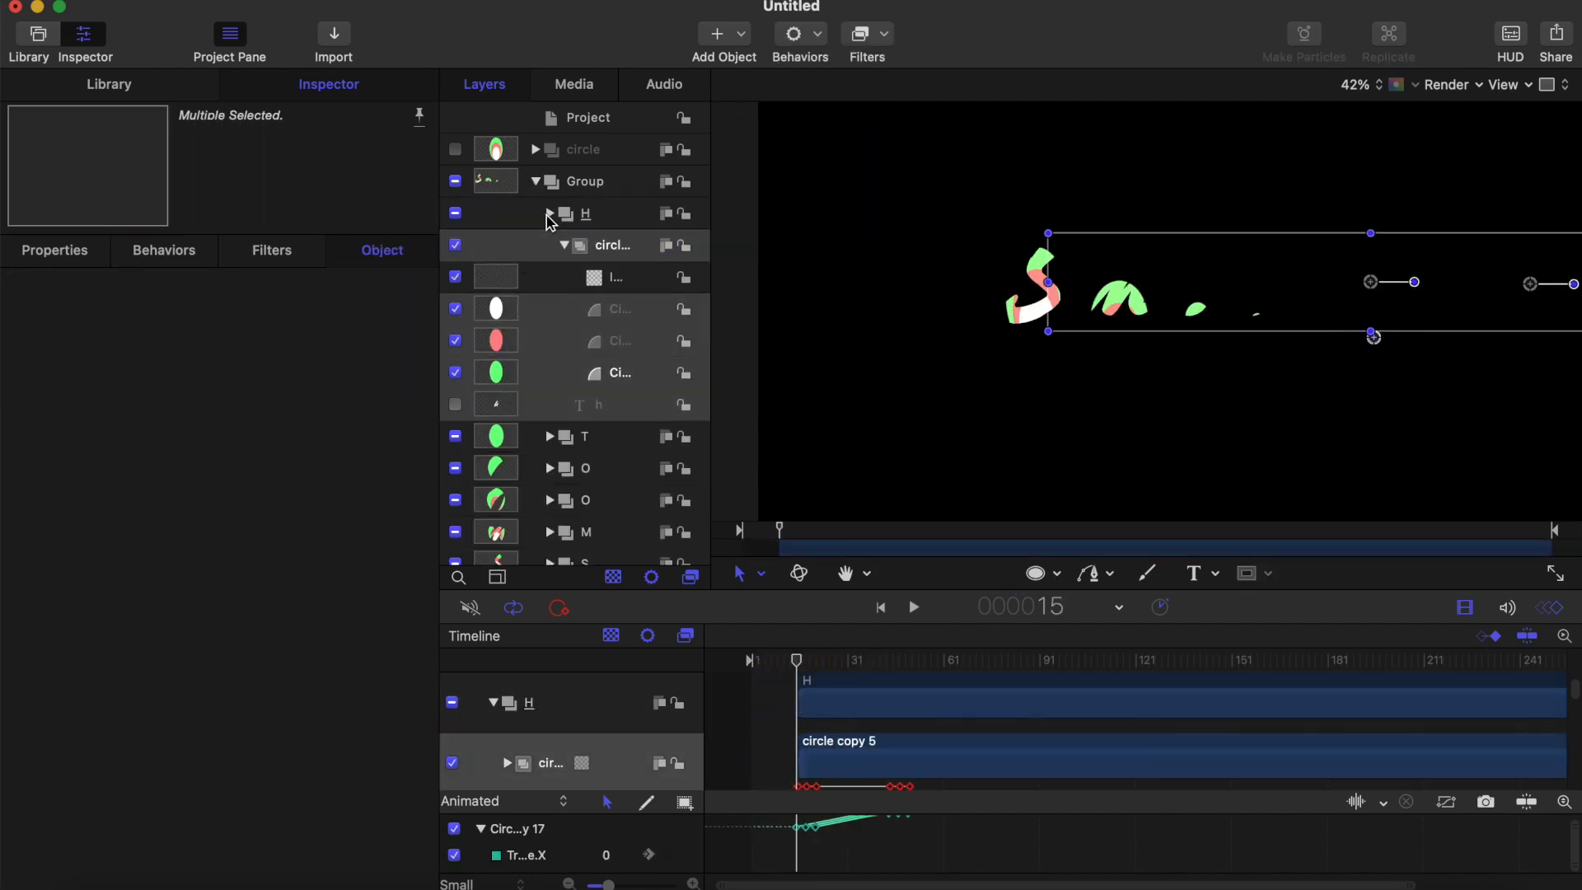
pyautogui.click(549, 214)
# Play the staggered text reveal from frame 1 to check the timing of all the letters
pyautogui.moveTo(806, 664); pyautogui.dragTo(663, 663)
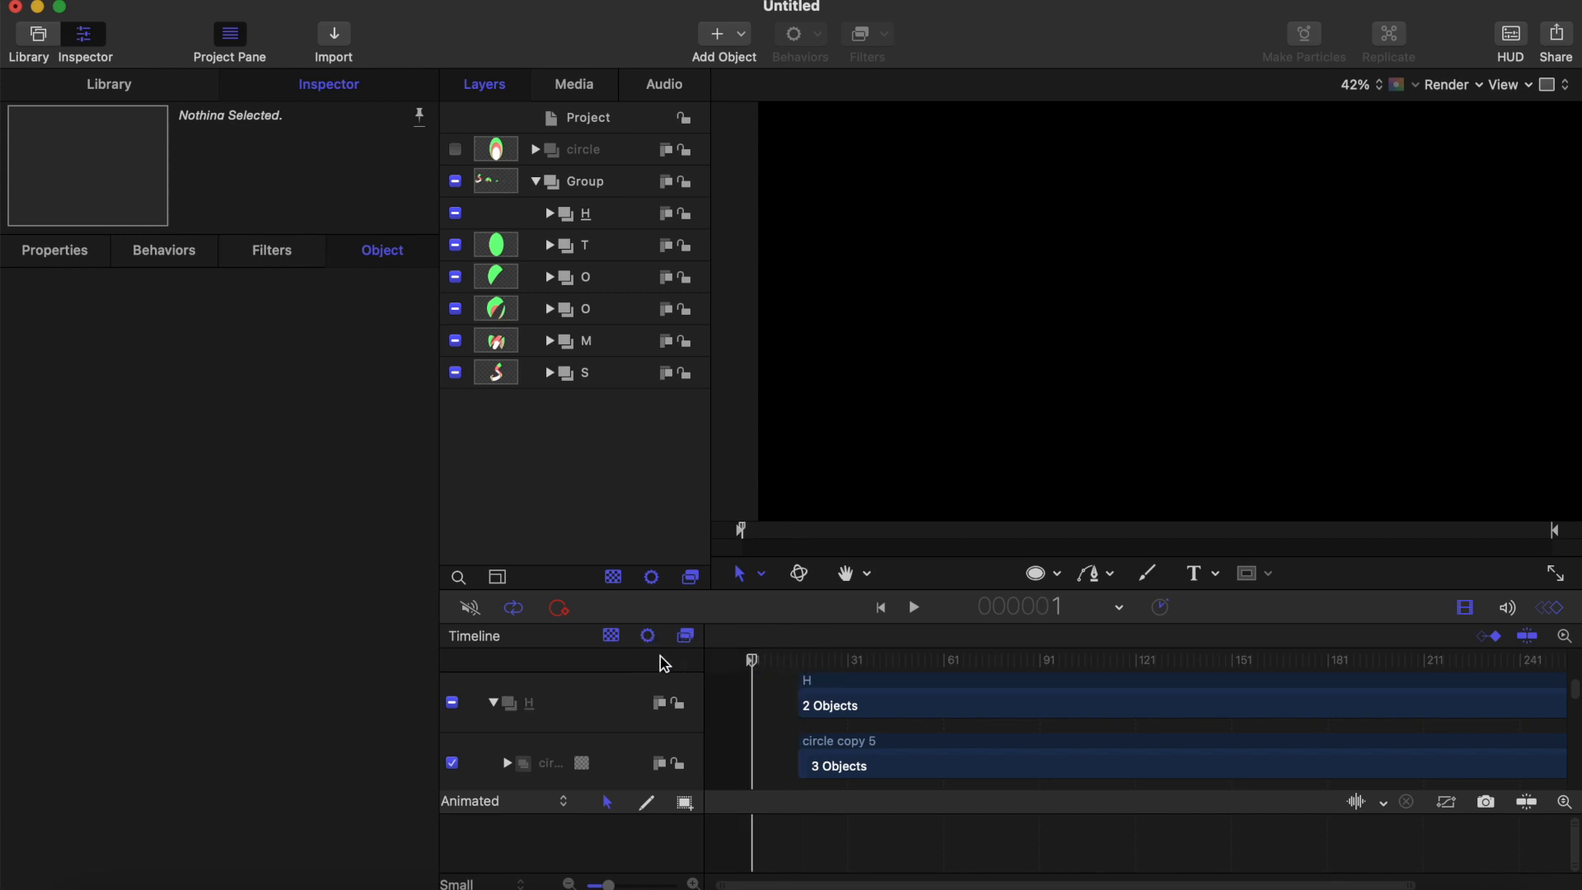
pyautogui.press('space')
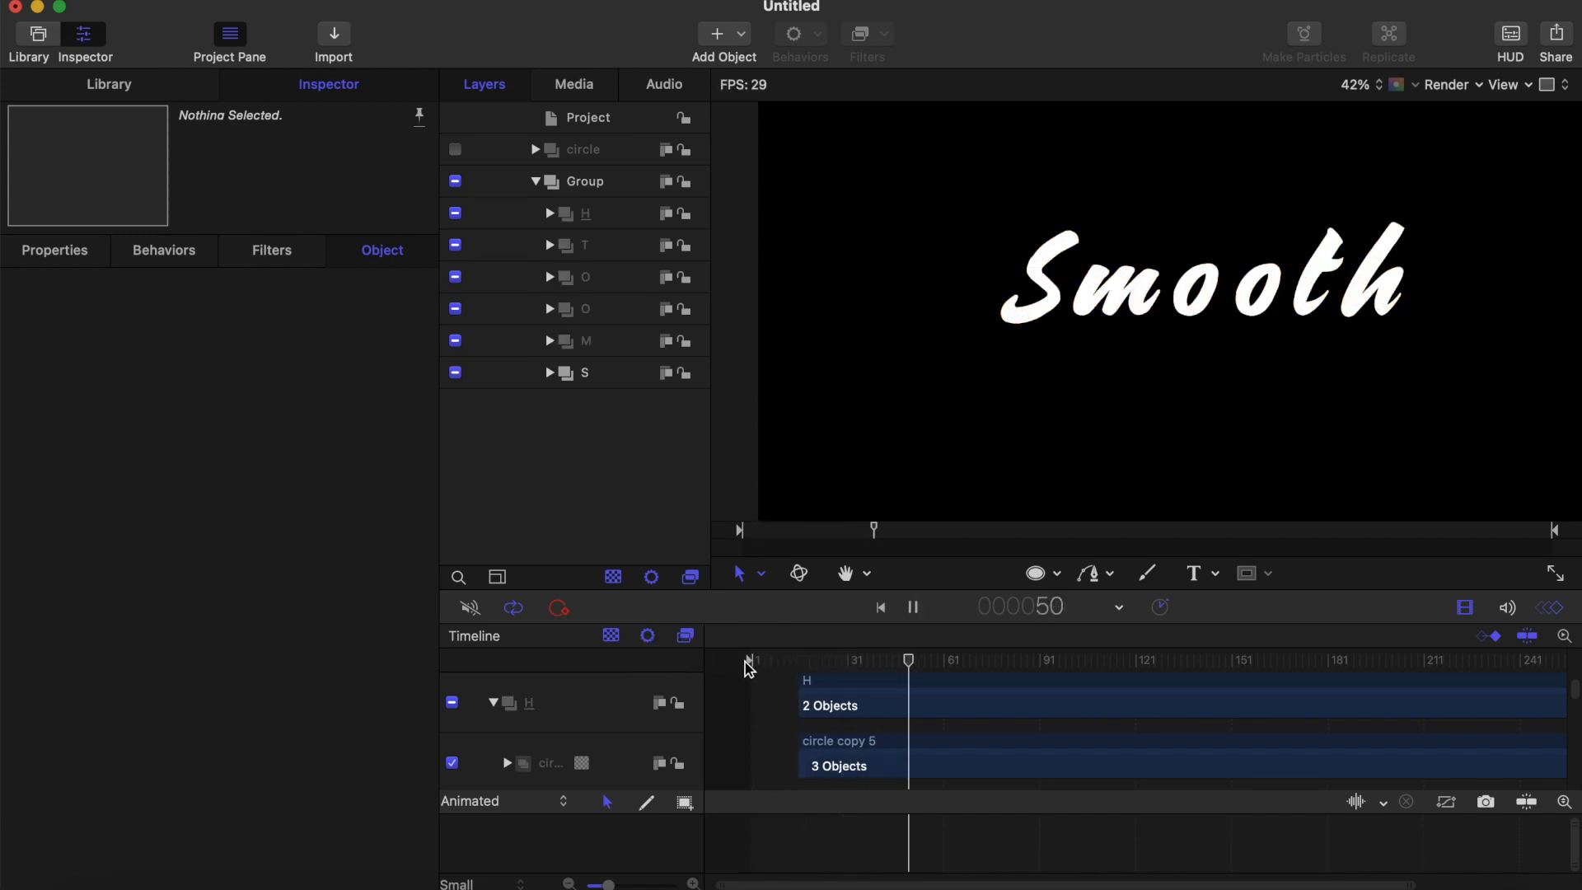
pyautogui.click(777, 660)
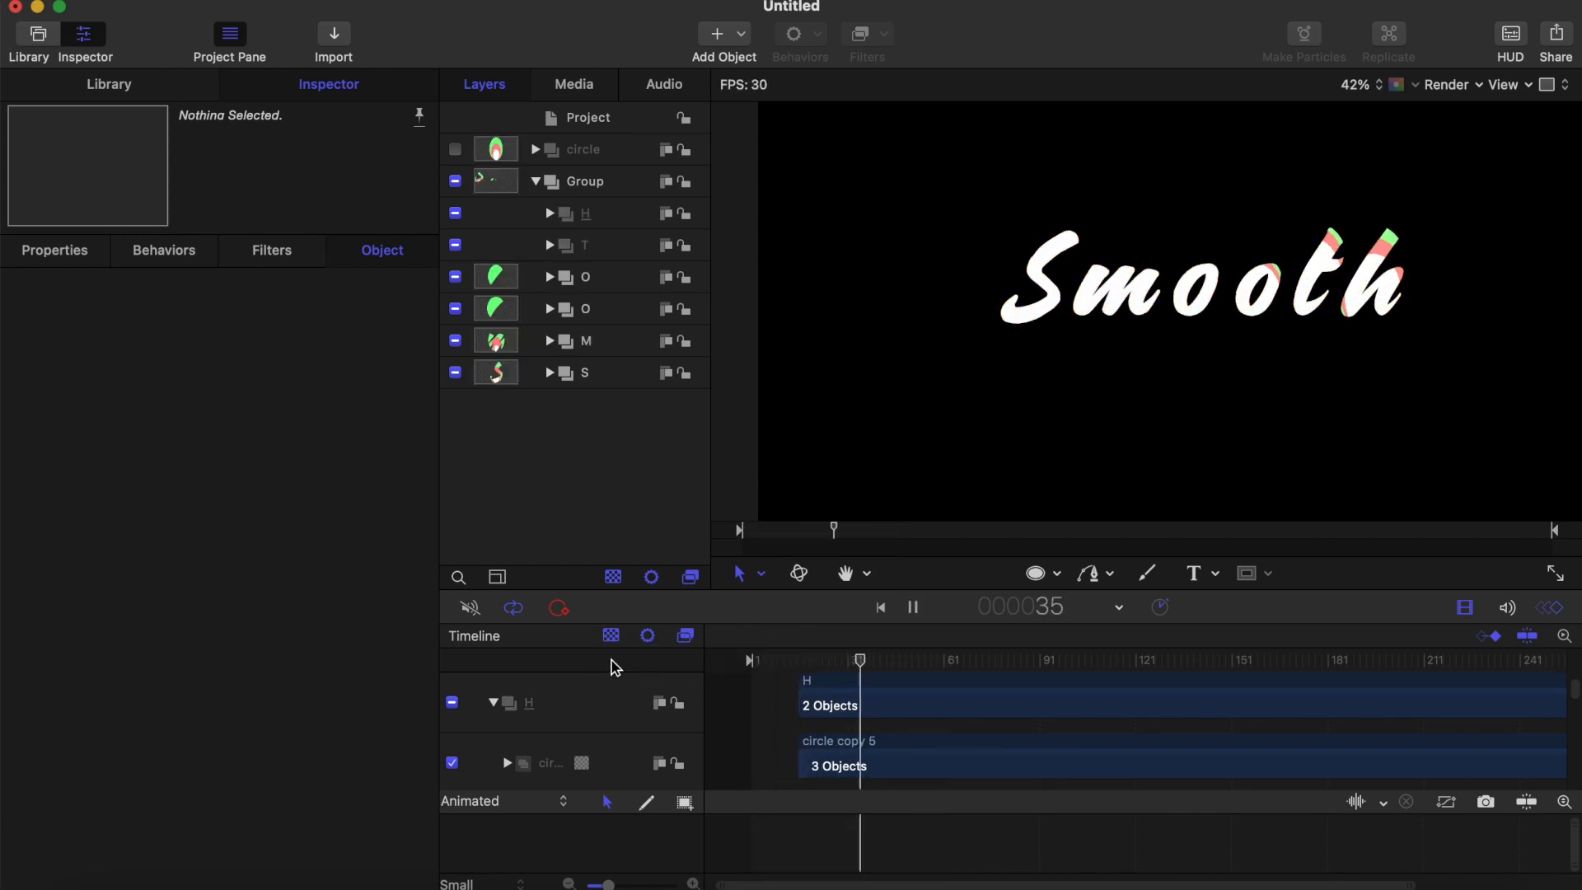
pyautogui.press('space')
pyautogui.scroll(-5, 1217, 389)
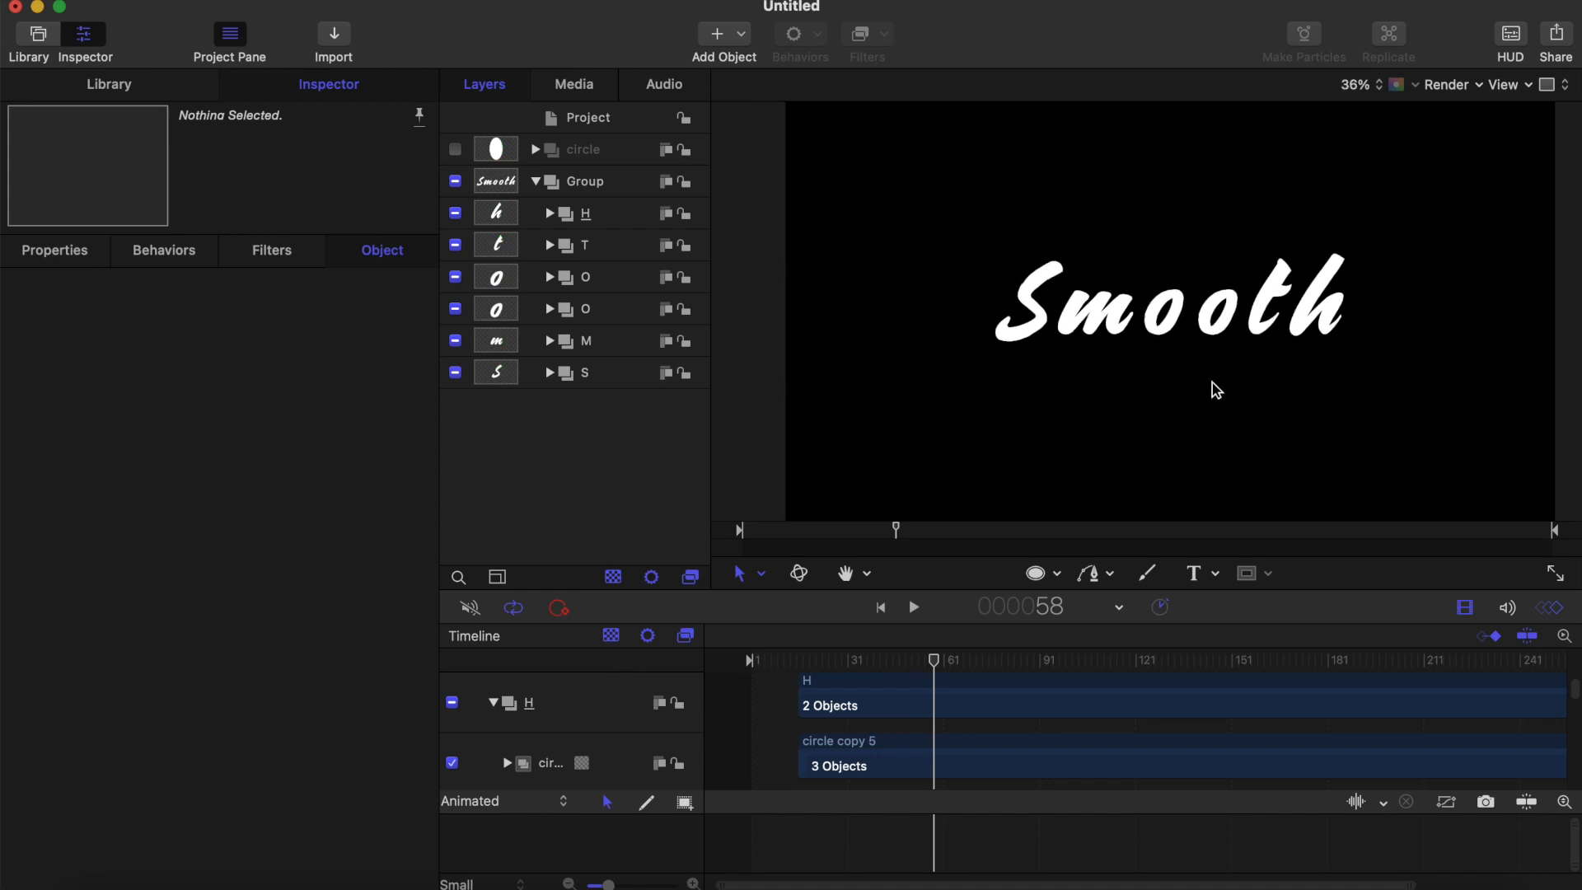
# Add a new empty group to the project above the circle group
pyautogui.scroll(3, 1217, 389)
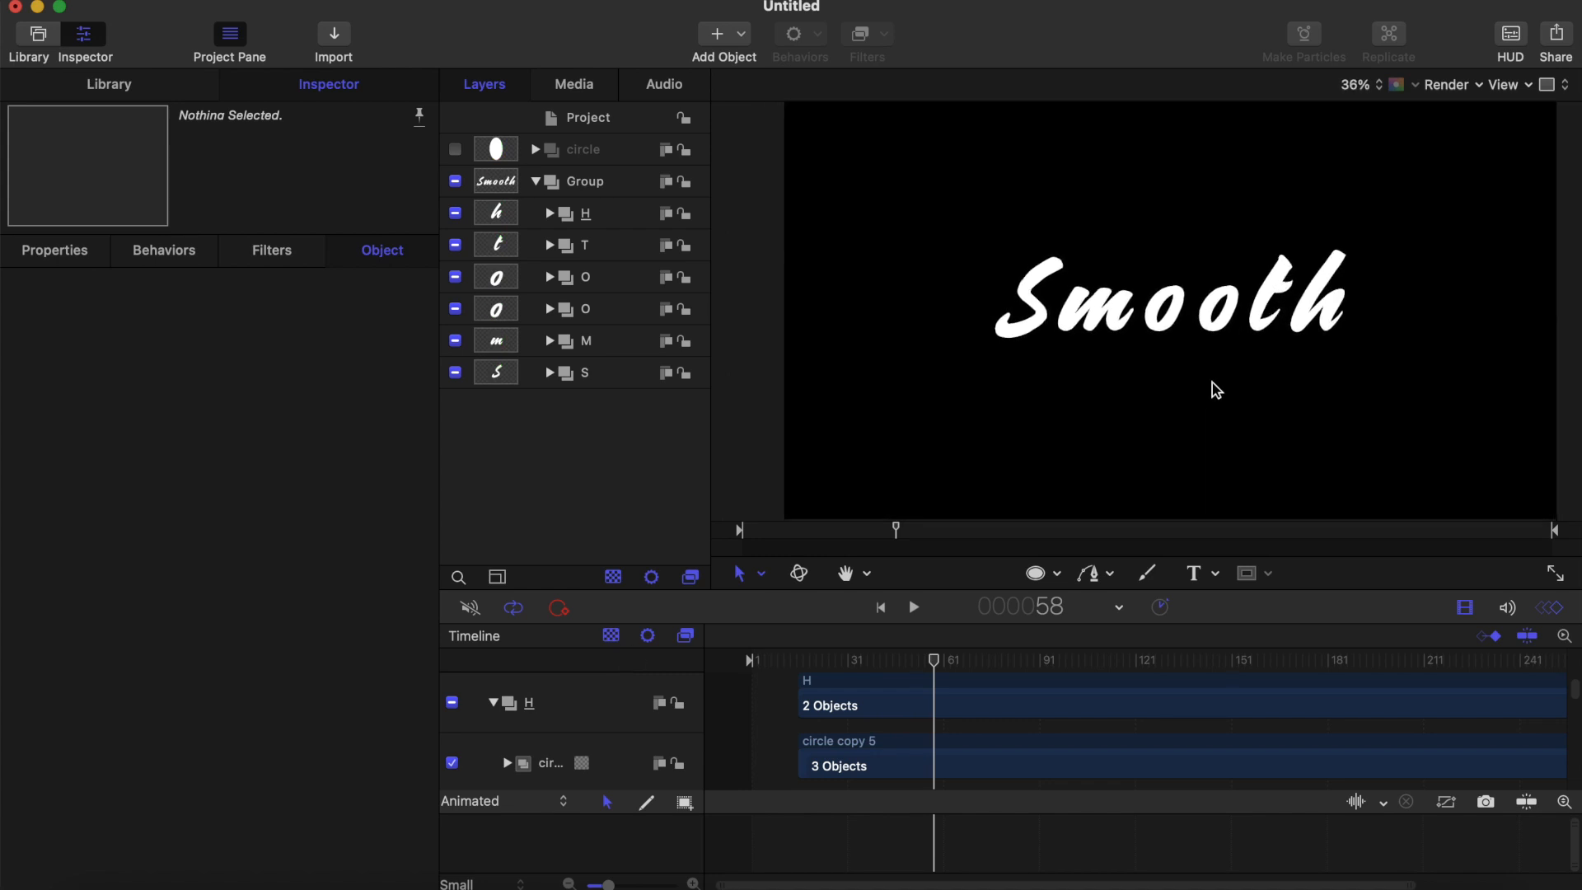
pyautogui.scroll(-2, 1218, 390)
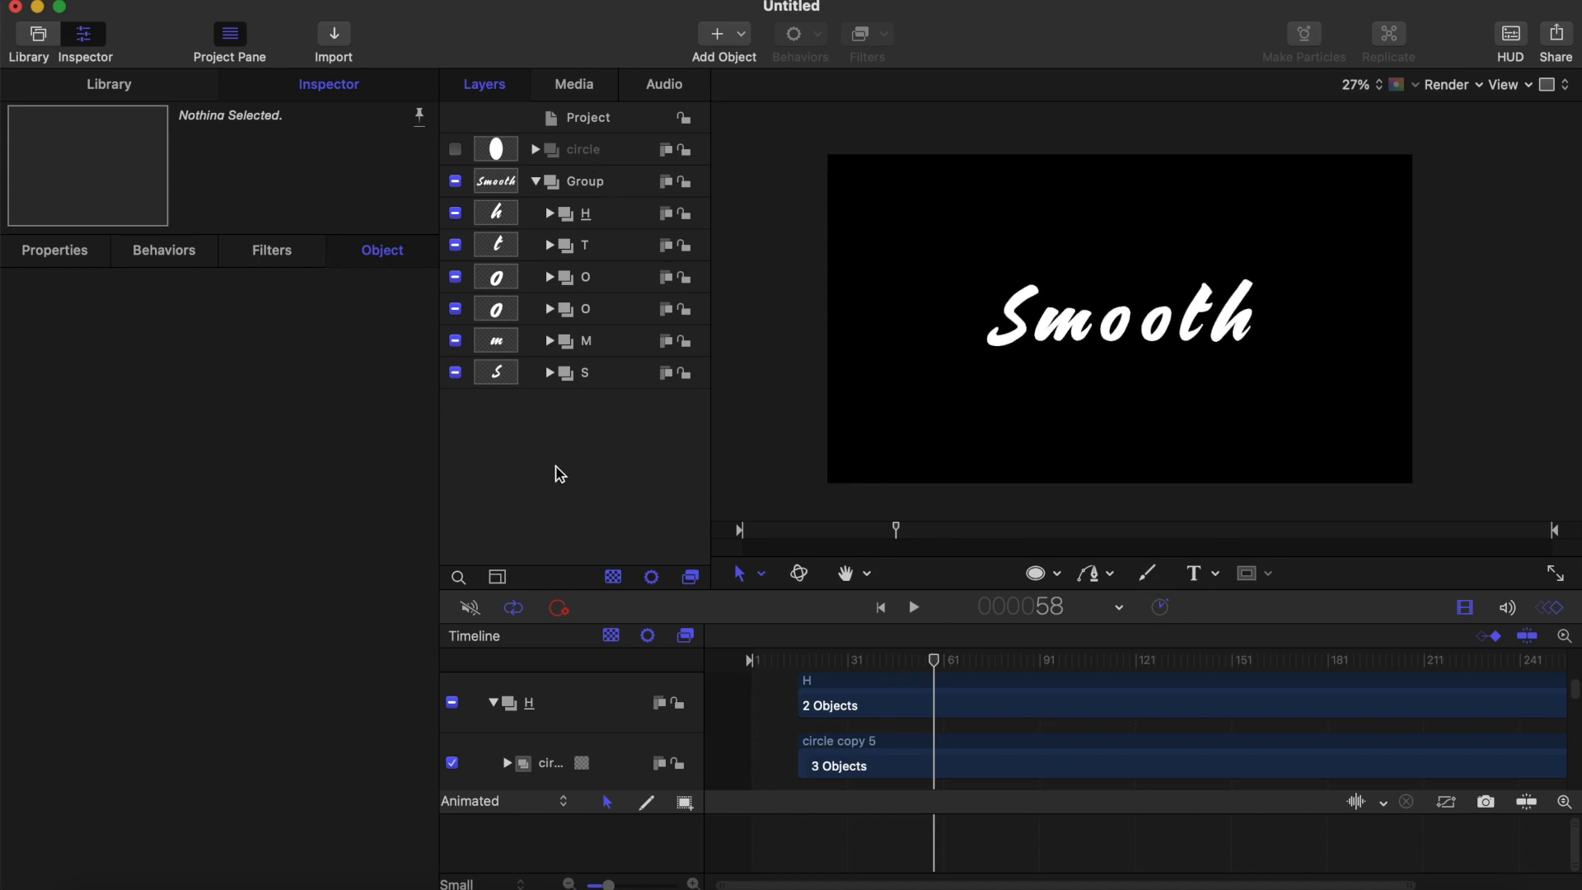
pyautogui.rightClick(560, 474)
pyautogui.click(577, 473)
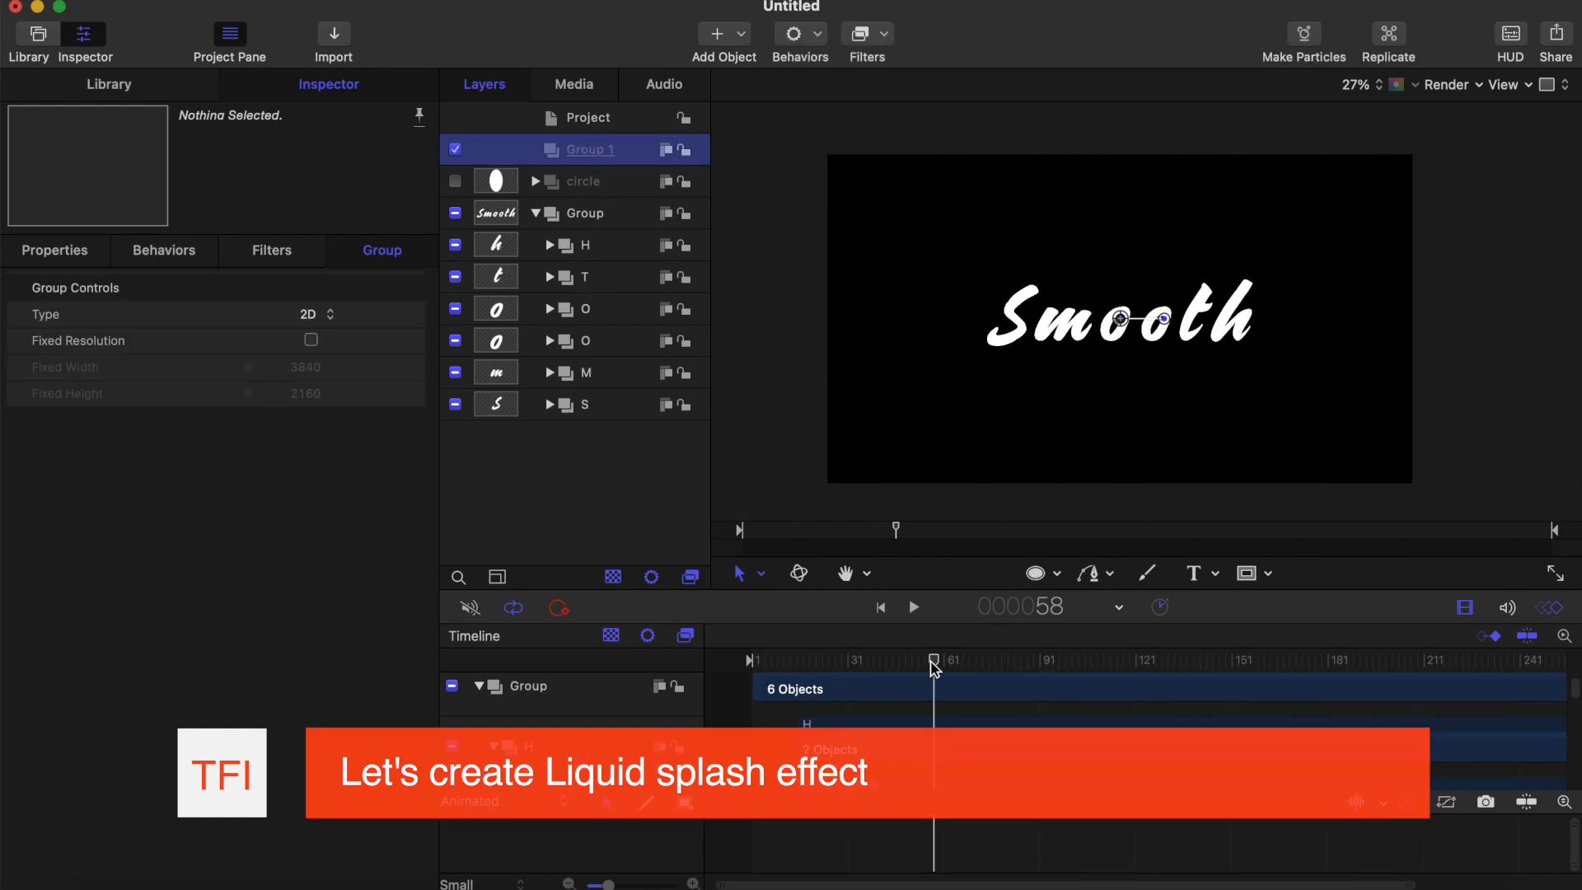
# At frame 30, draw an open Bezier curve in the new group, sweeping beneath the word and curling up around the letter h
pyautogui.moveTo(934, 664); pyautogui.dragTo(844, 665)
pyautogui.press('Right')
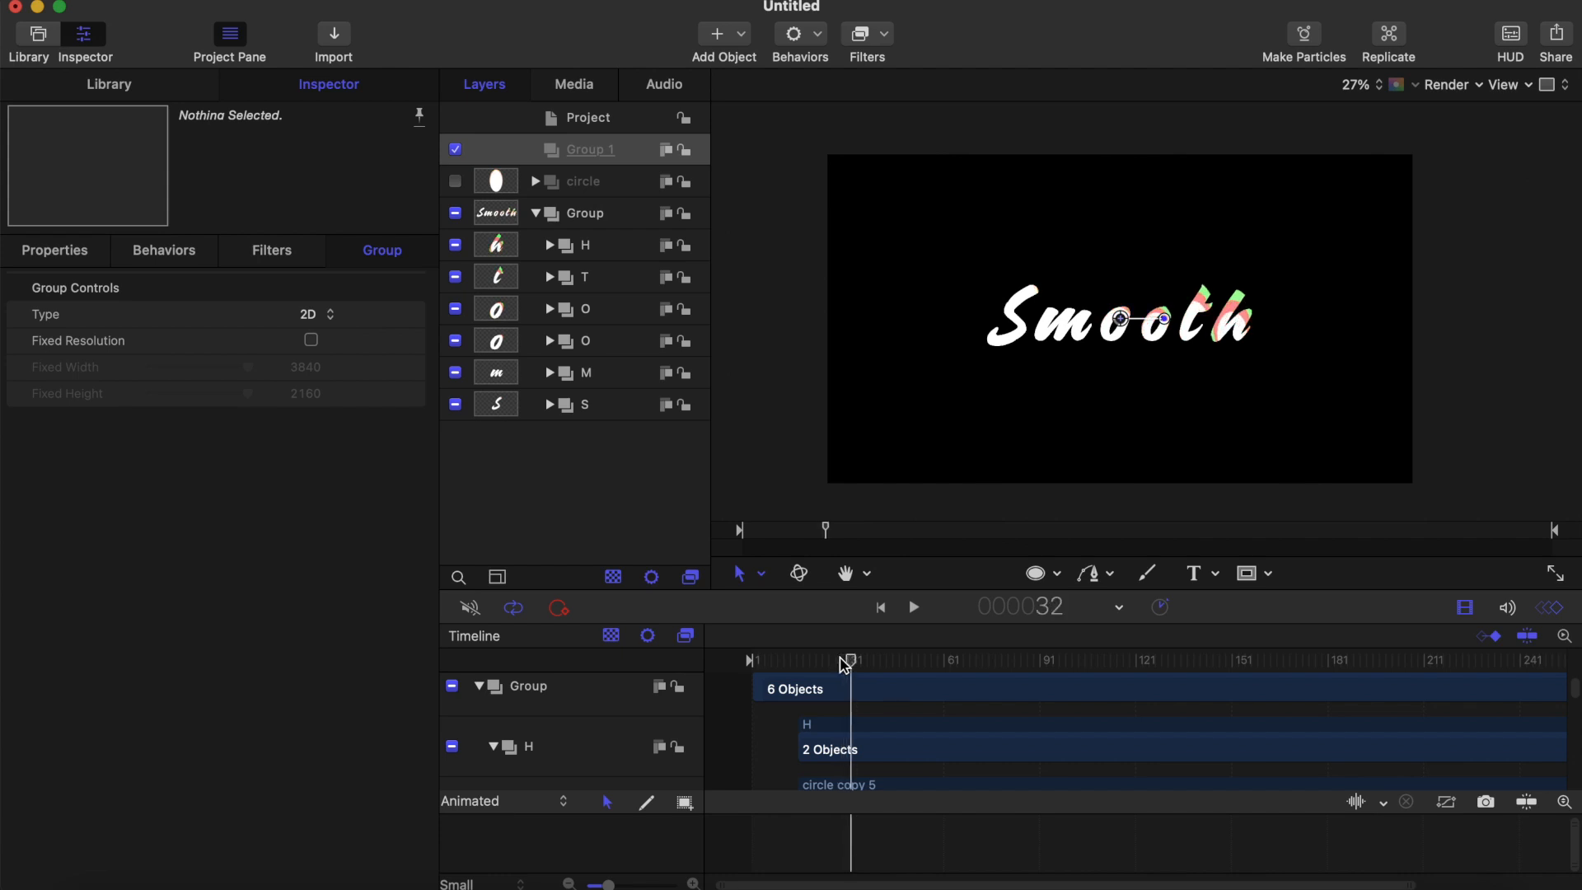
pyautogui.press('Left')
pyautogui.press('Left')
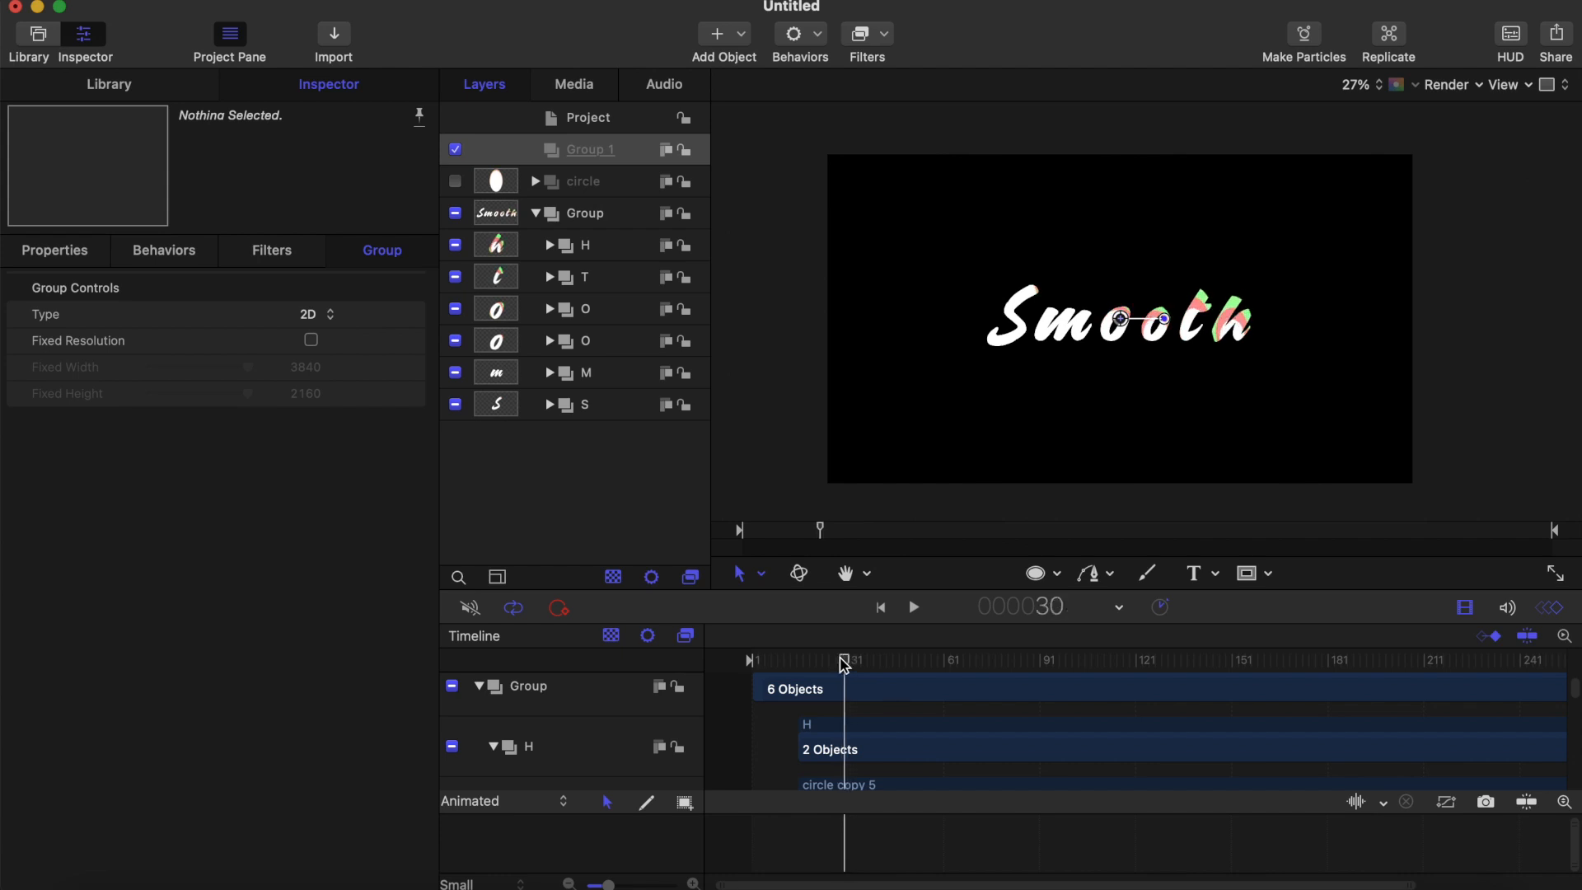
pyautogui.click(1112, 575)
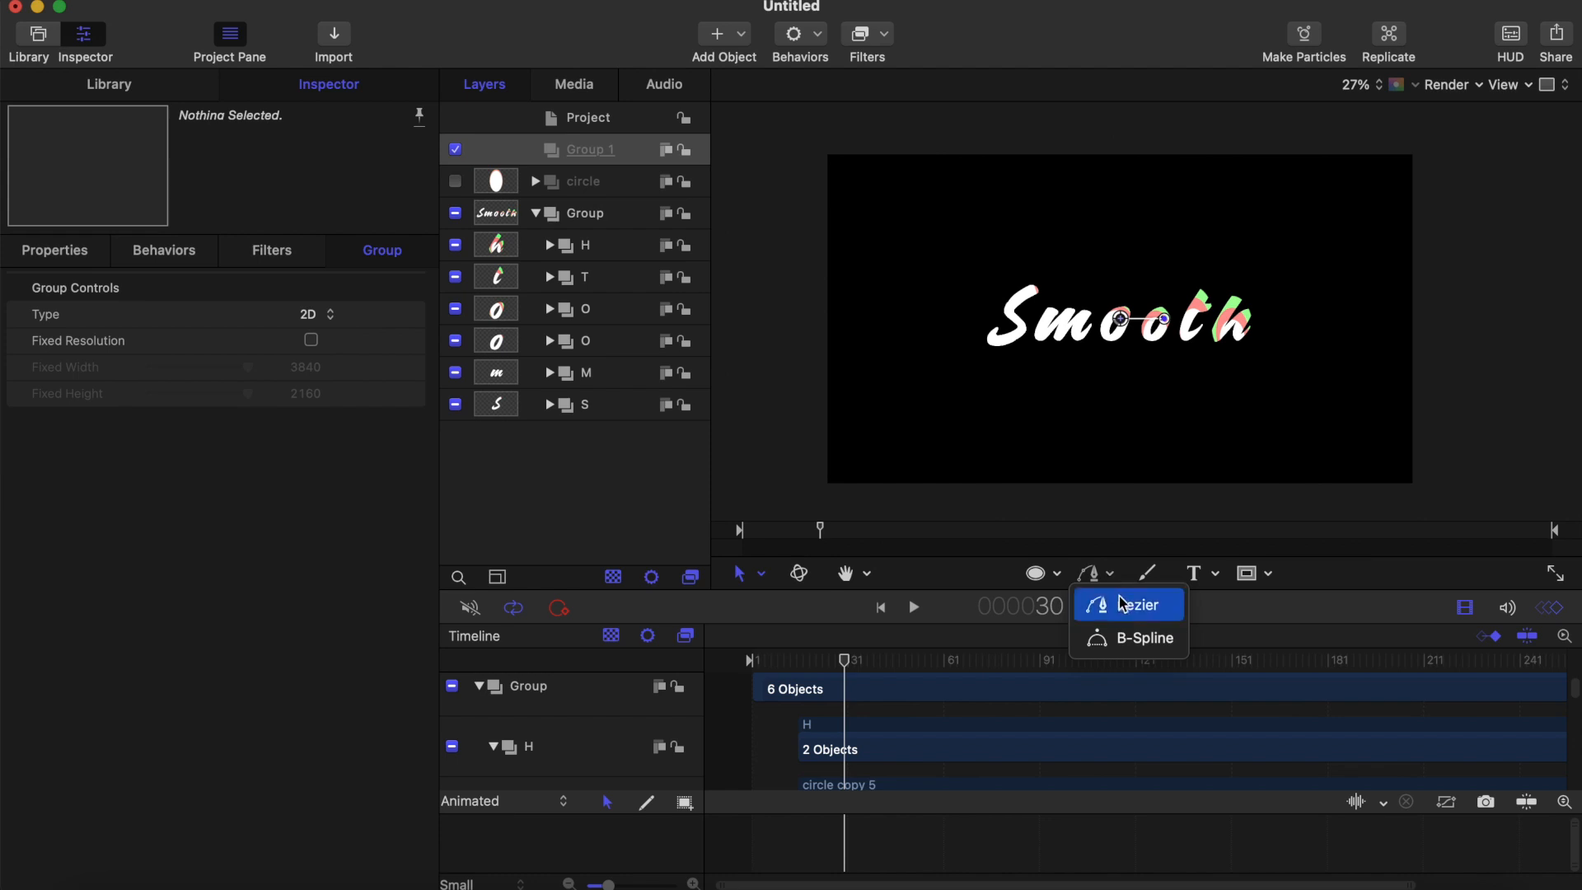
pyautogui.click(1104, 600)
pyautogui.click(1044, 400)
pyautogui.moveTo(1239, 382); pyautogui.dragTo(1321, 426)
pyautogui.moveTo(1266, 254); pyautogui.dragTo(1142, 275)
pyautogui.click(1239, 383)
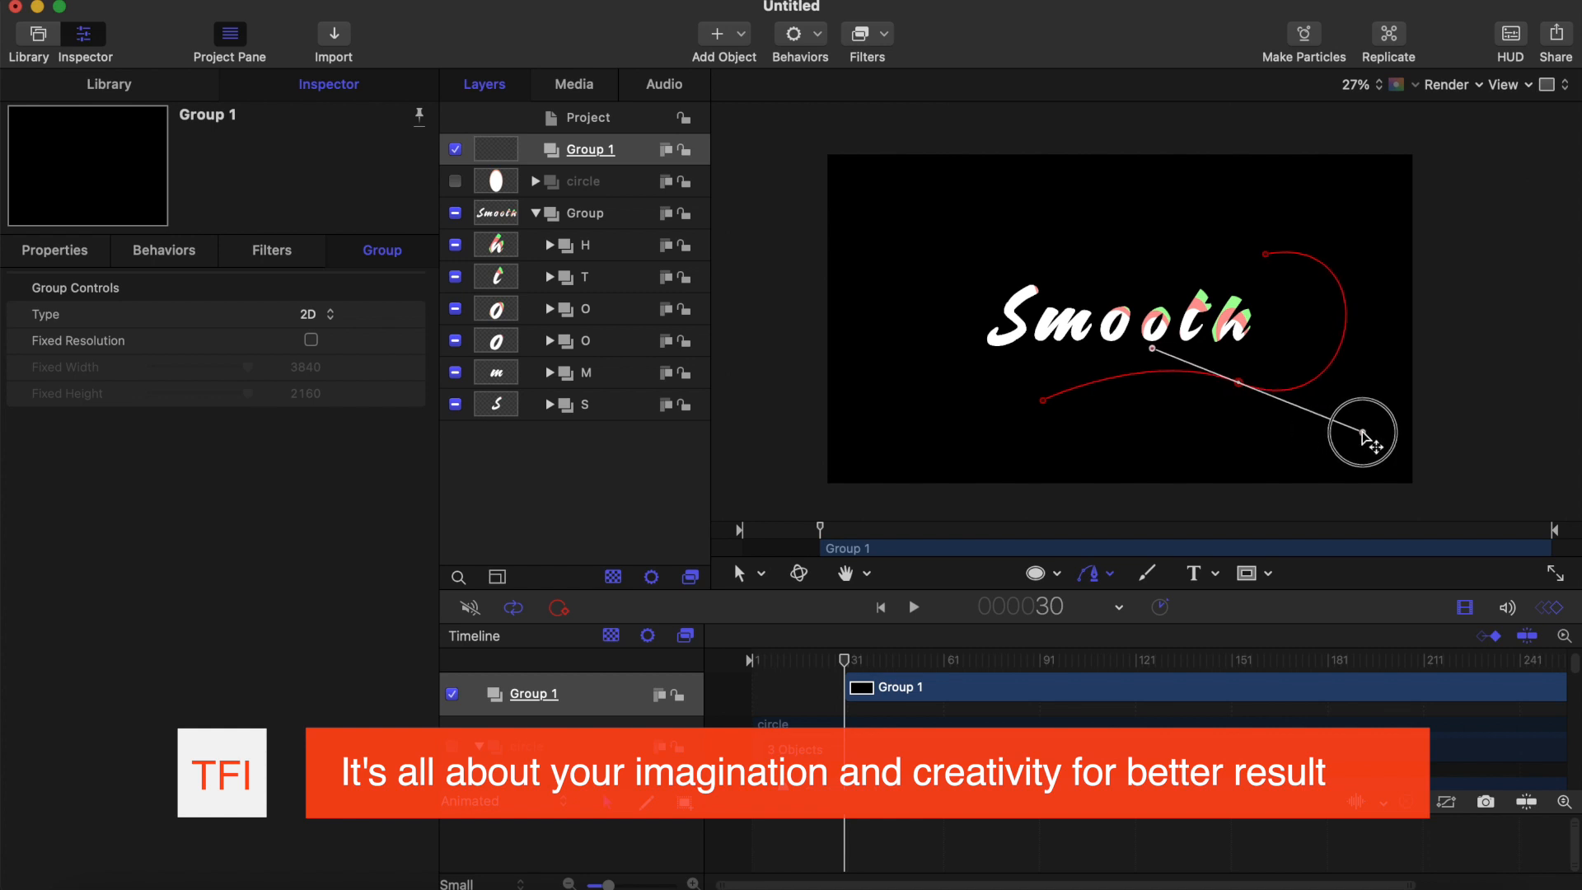
pyautogui.moveTo(1266, 254); pyautogui.dragTo(1243, 260)
pyautogui.moveTo(1365, 234); pyautogui.dragTo(1363, 211)
pyautogui.click(1035, 574)
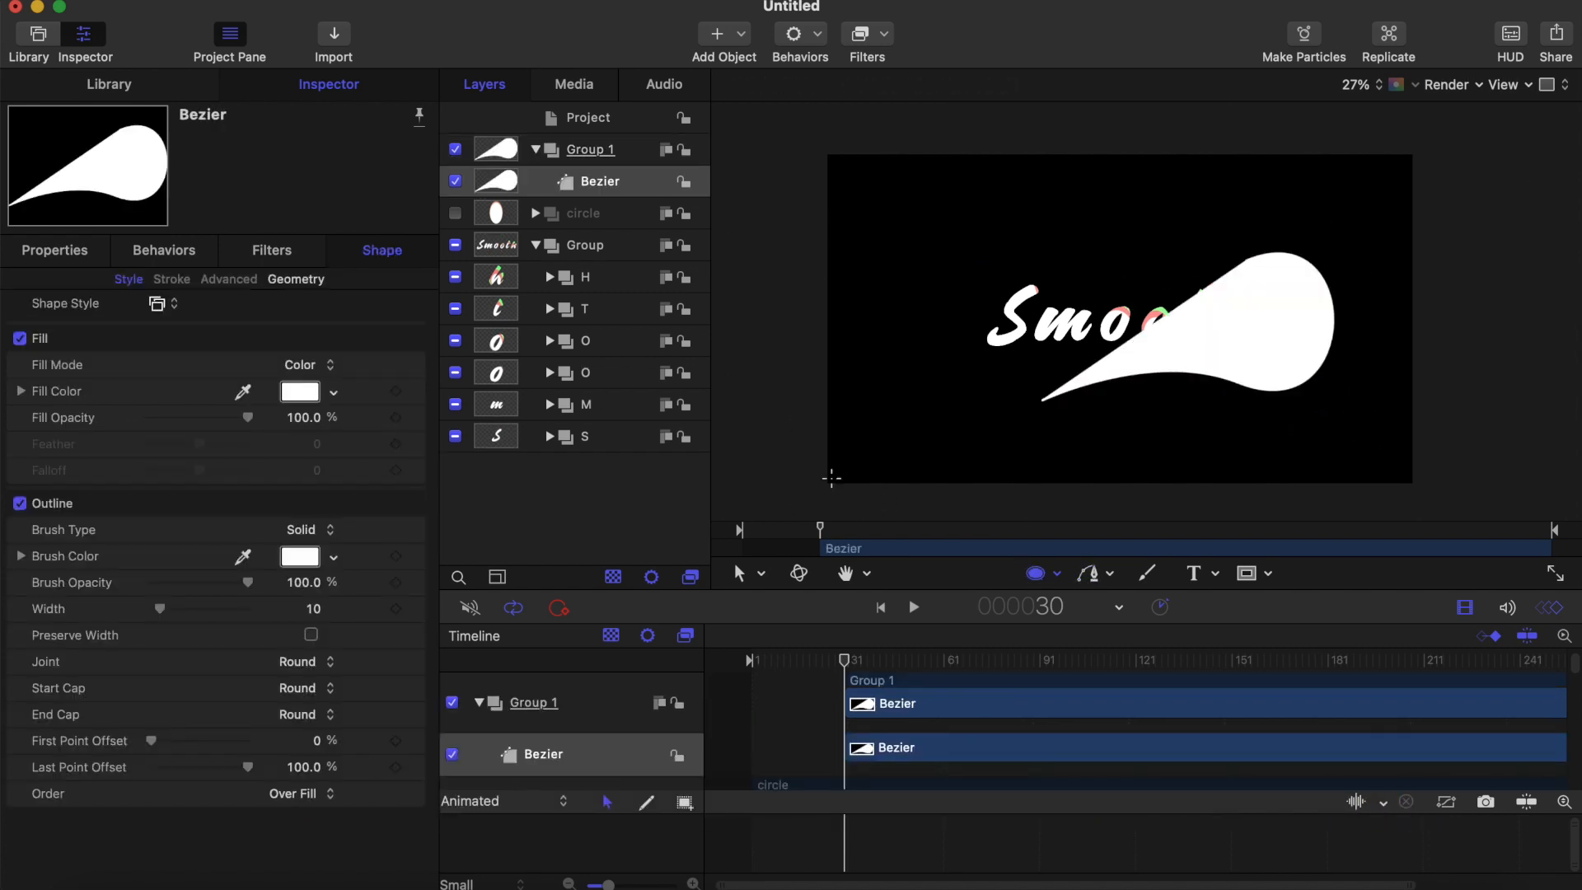
# Turn off the Bezier shape's fill and set its outline width to 50
pyautogui.click(20, 338)
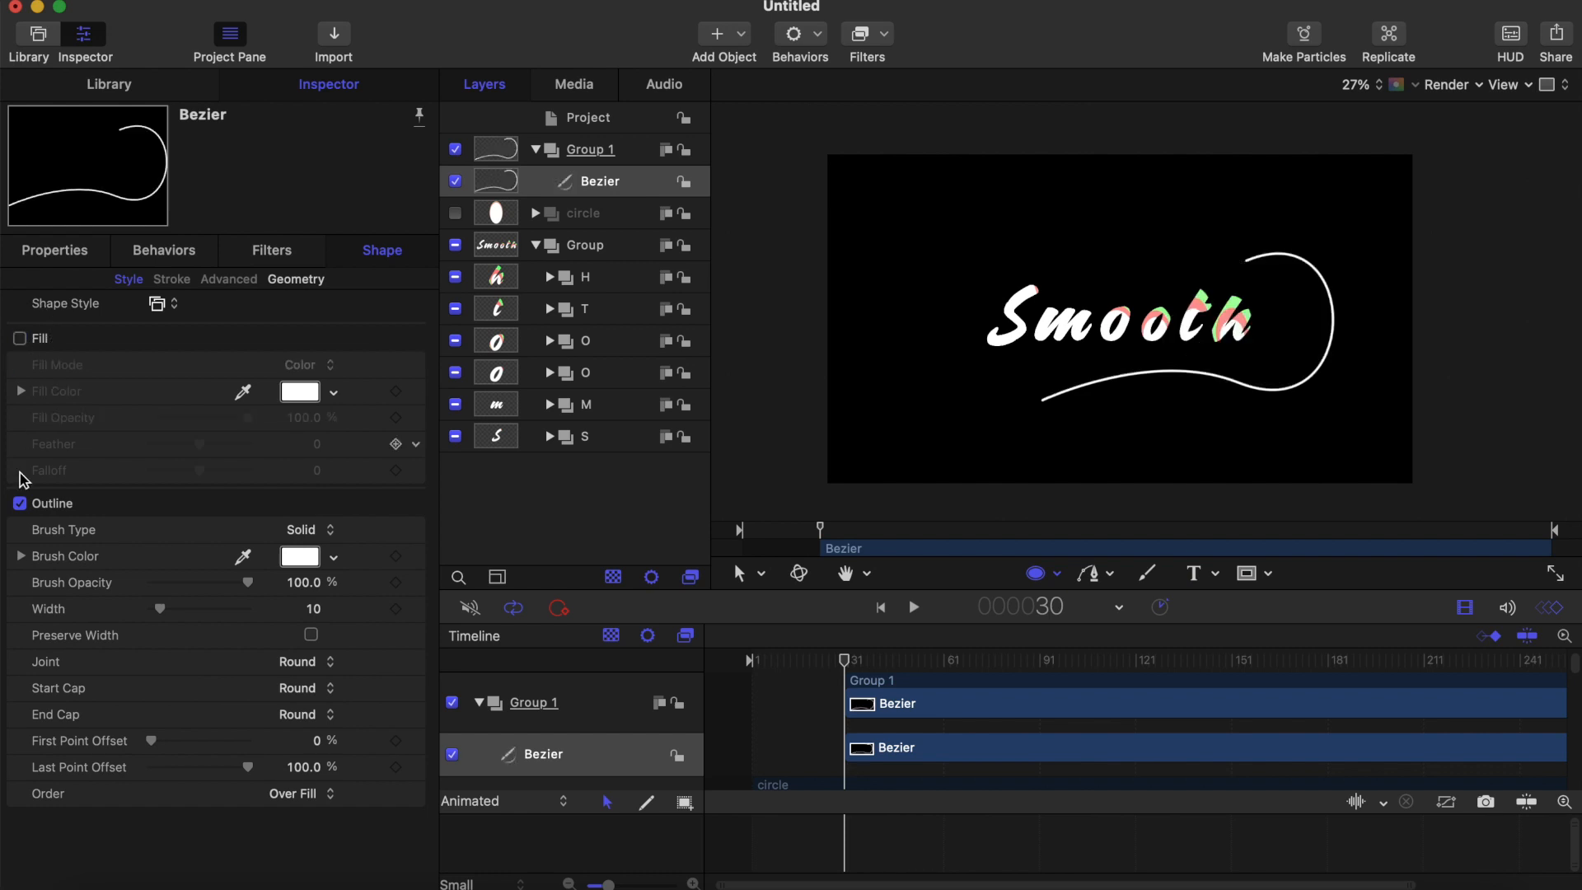
pyautogui.click(313, 608)
pyautogui.write('50')
pyautogui.press('Return')
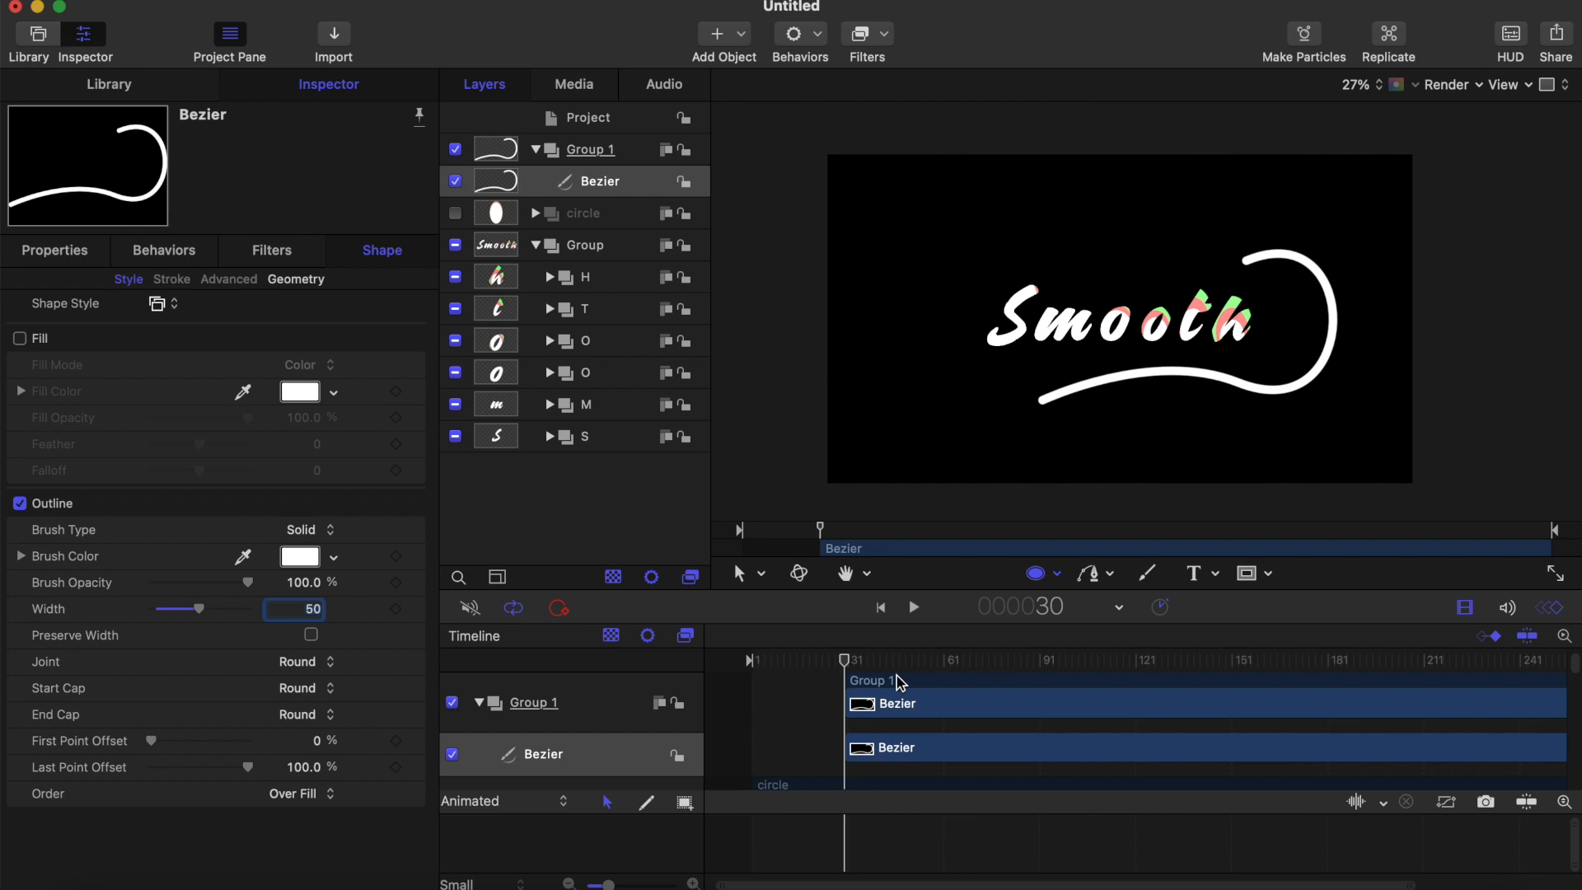
# Keyframe the stroke's Last Point Offset at 100% on frame 50 and 0% on frame 31, and play it
pyautogui.moveTo(847, 664); pyautogui.dragTo(907, 664)
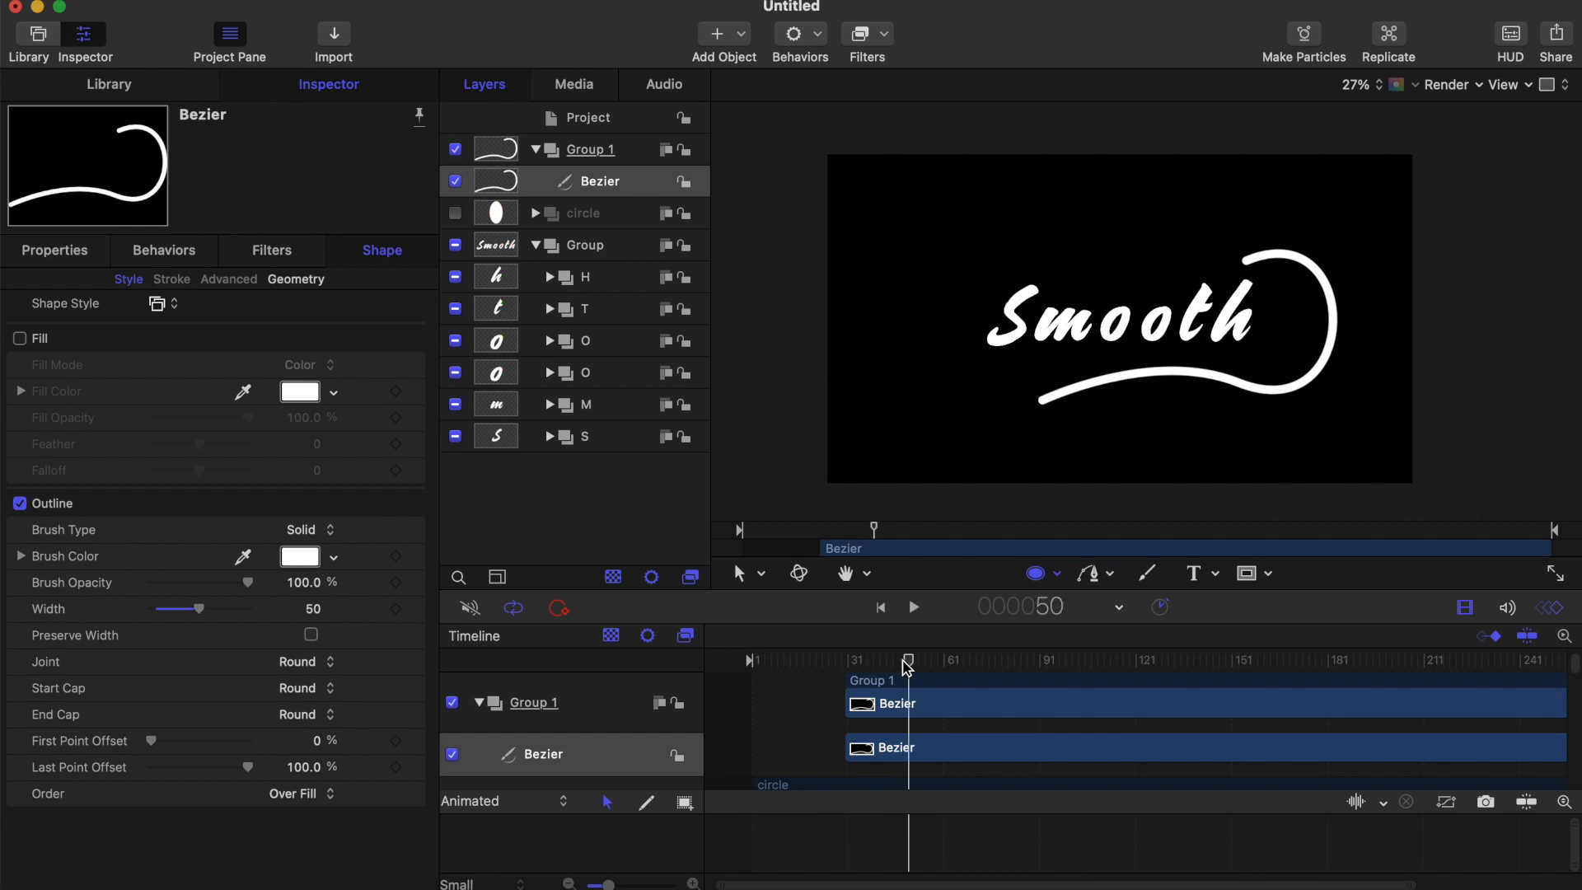
pyautogui.moveTo(247, 769)
pyautogui.mouseDown()
pyautogui.moveTo(176, 763)
pyautogui.moveTo(287, 748)
pyautogui.mouseUp()
pyautogui.click(395, 769)
pyautogui.moveTo(907, 670); pyautogui.dragTo(850, 672)
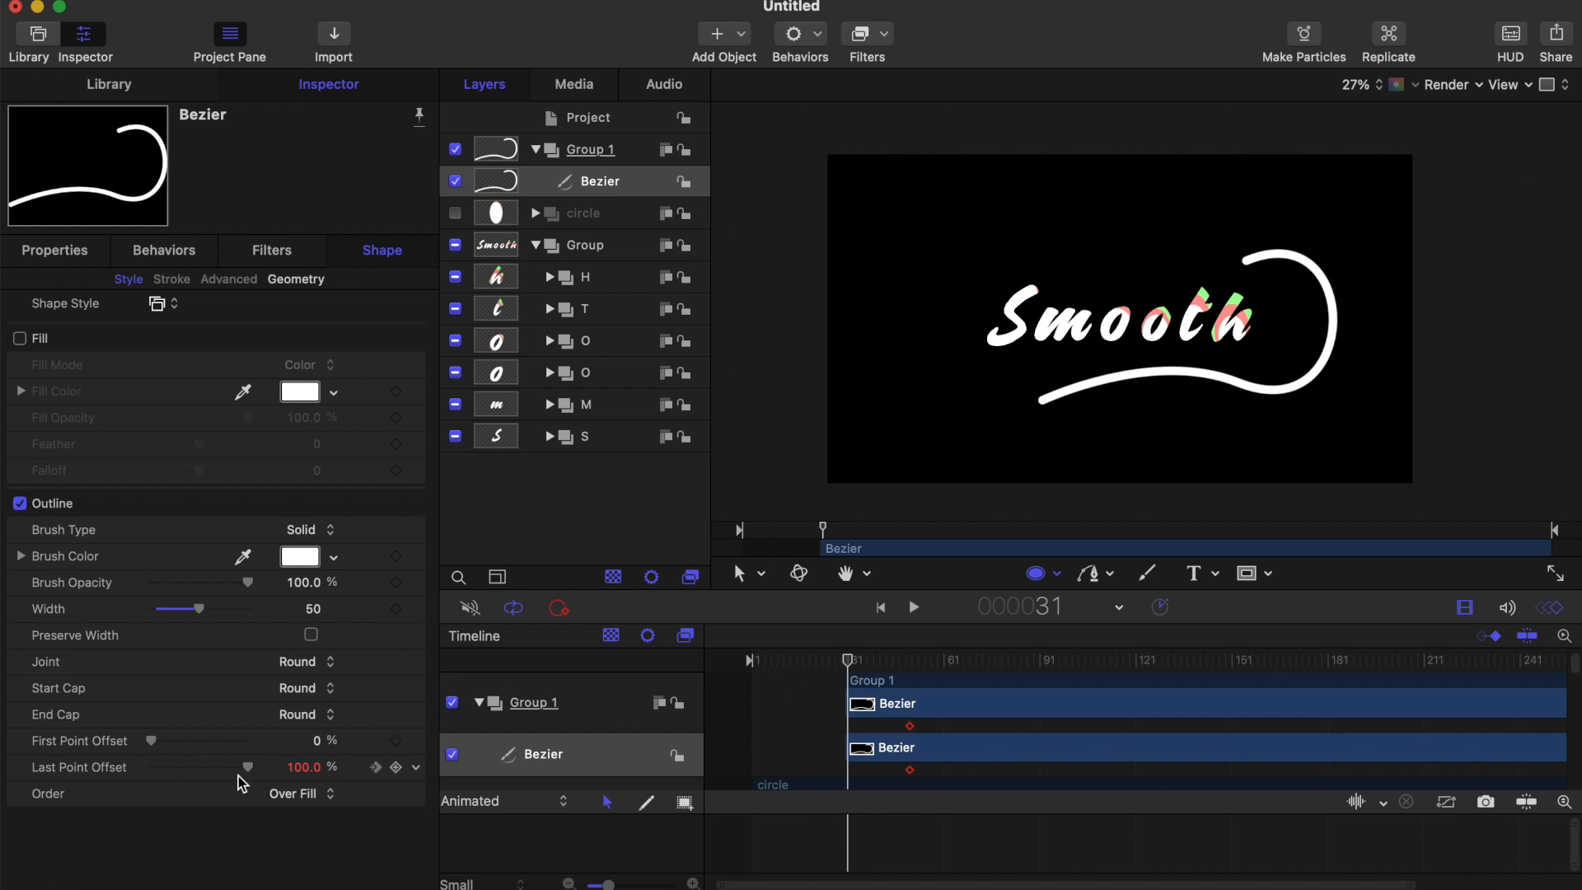
pyautogui.moveTo(249, 771); pyautogui.dragTo(130, 770)
pyautogui.press('space')
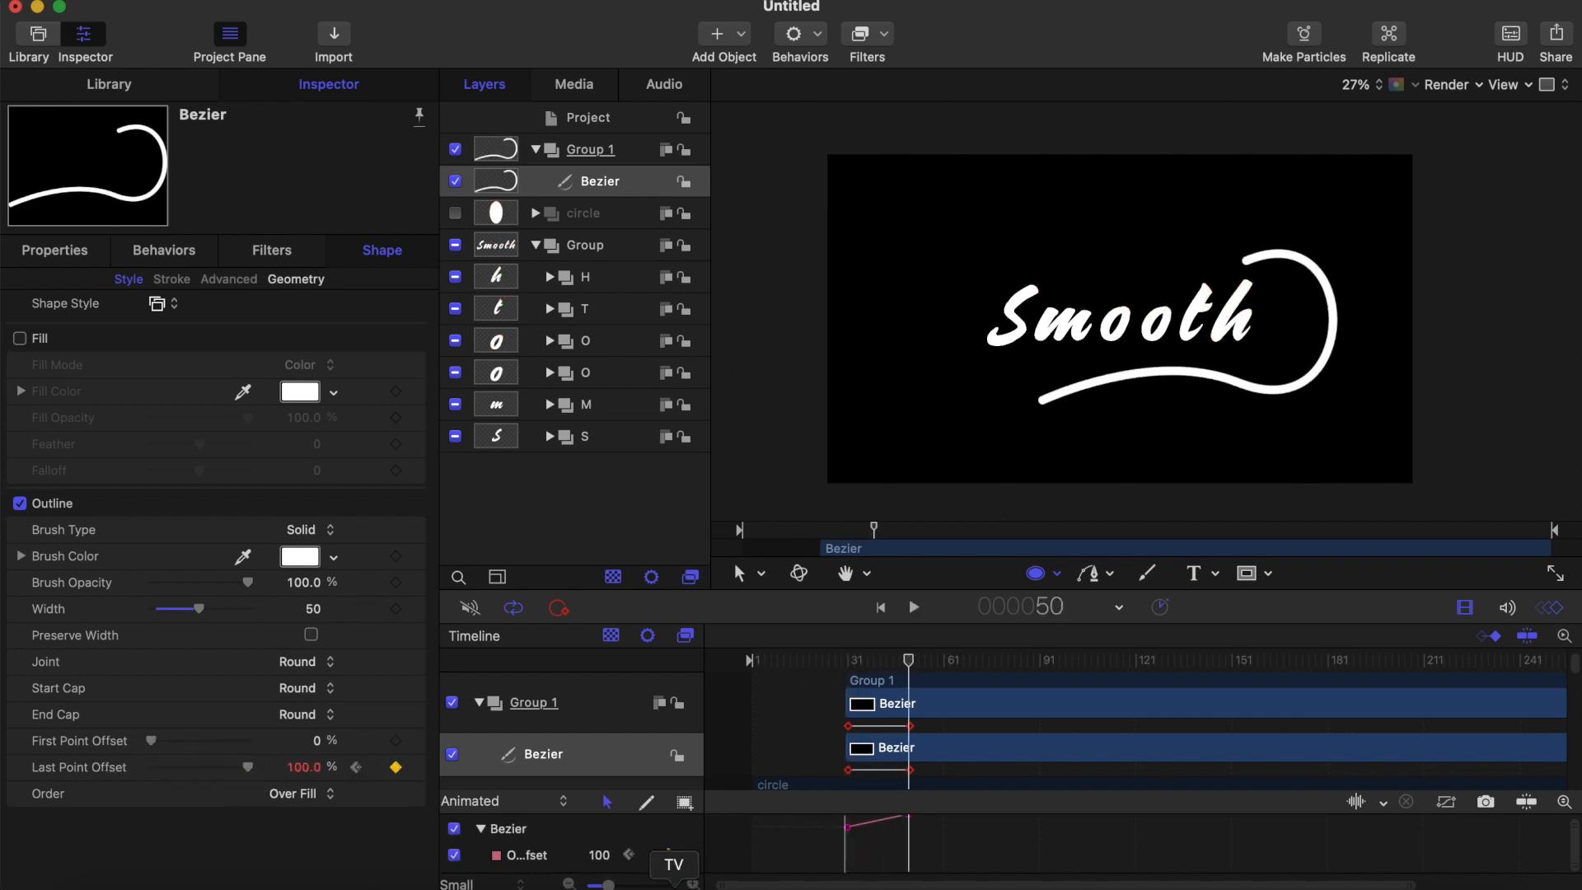
# Apply Ease Both to the Last Point Offset keyframe at frame 50 and play the stroke animation
pyautogui.click(908, 821)
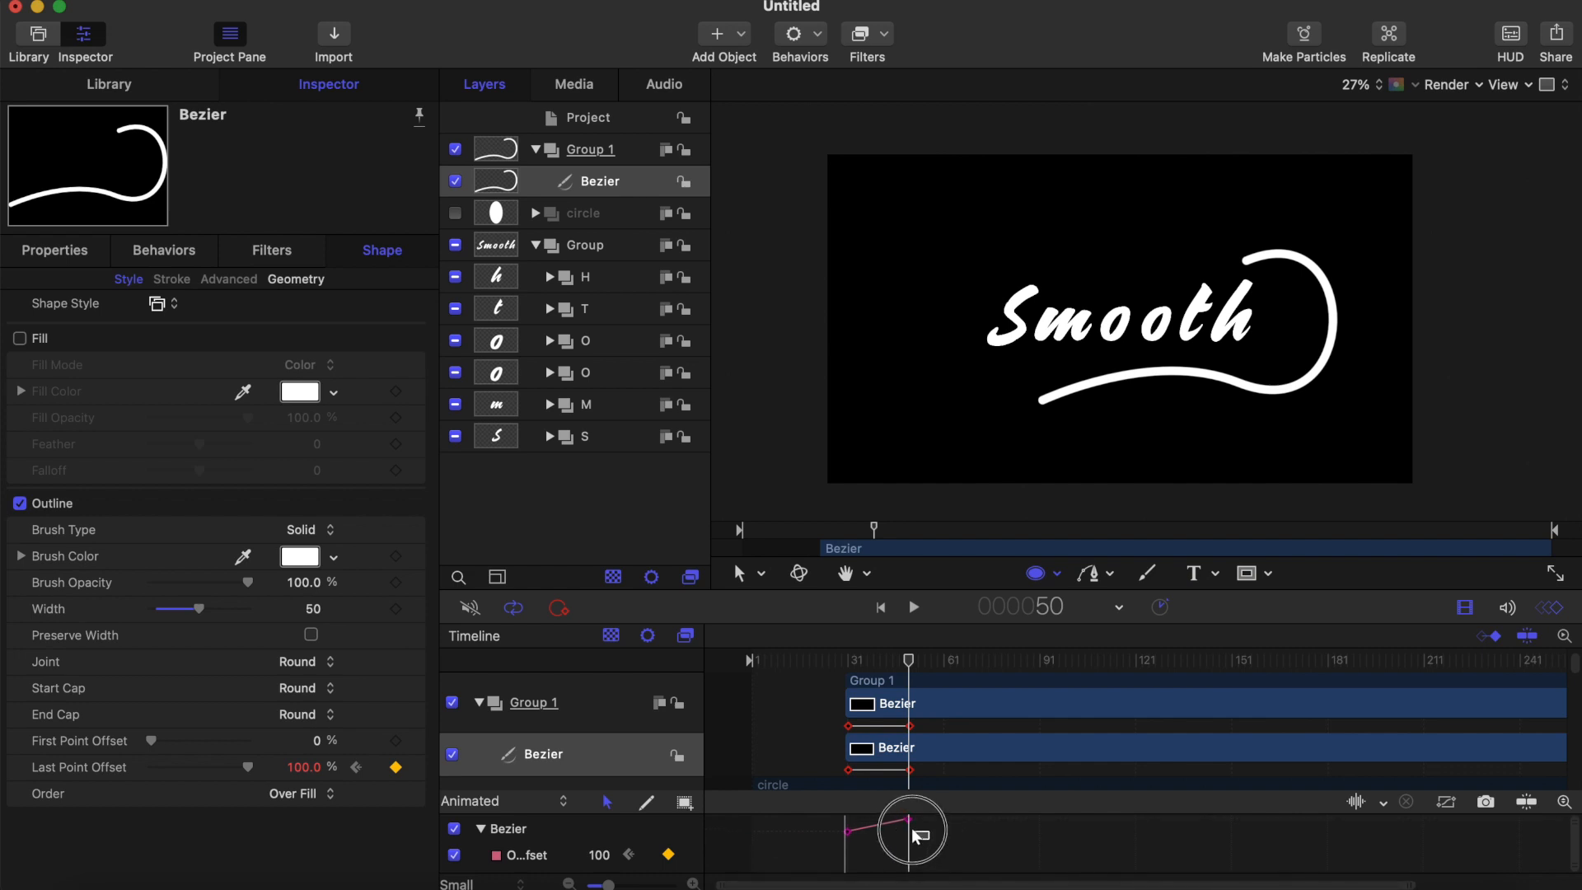
pyautogui.rightClick(908, 821)
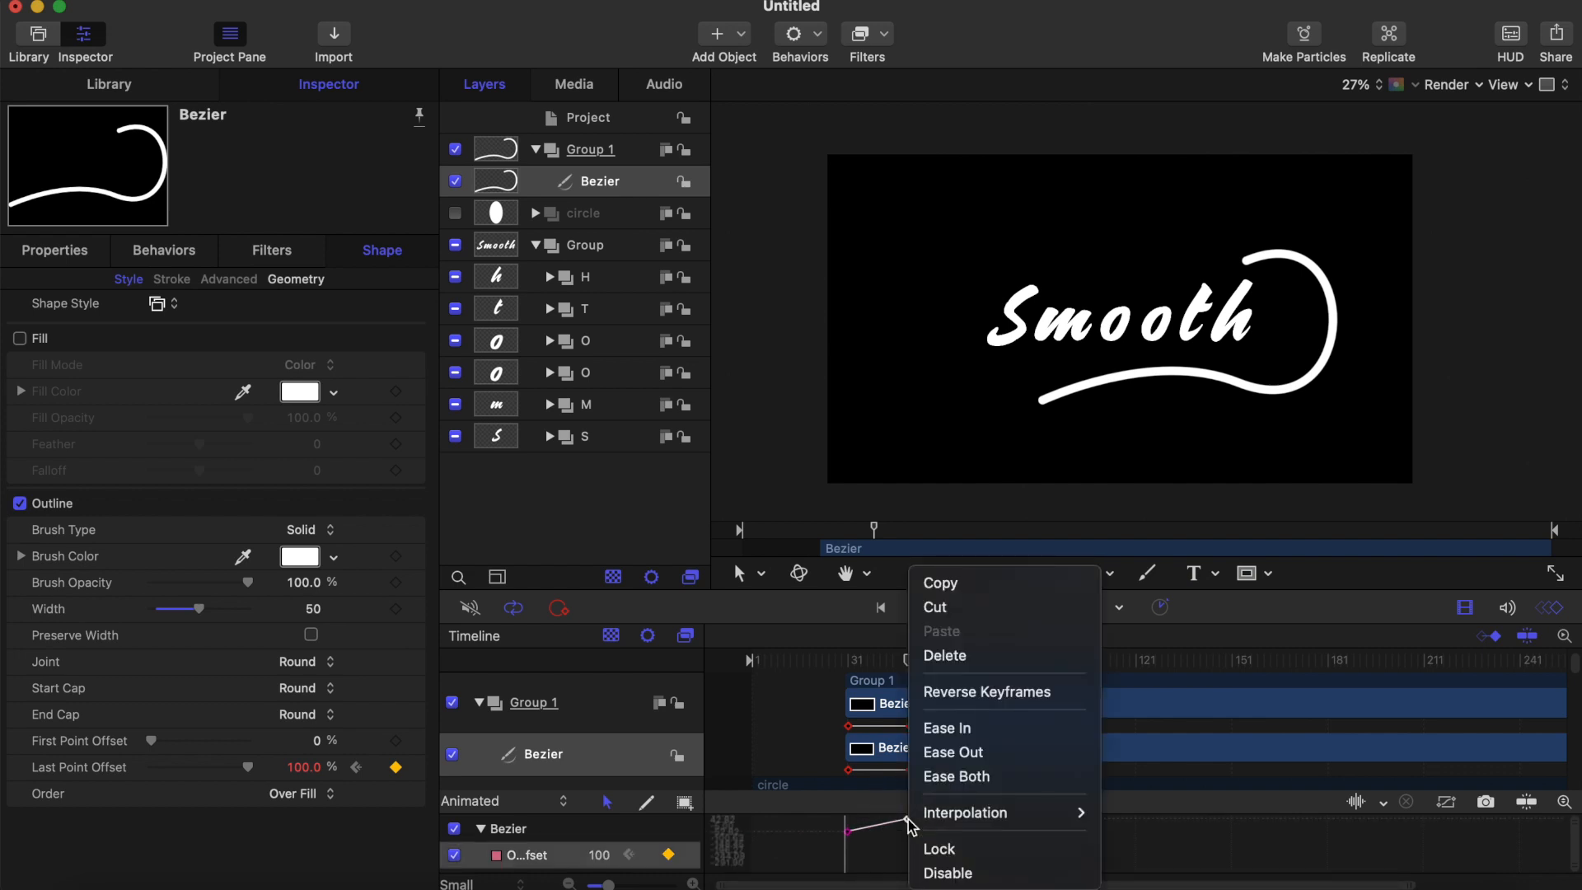
pyautogui.click(960, 784)
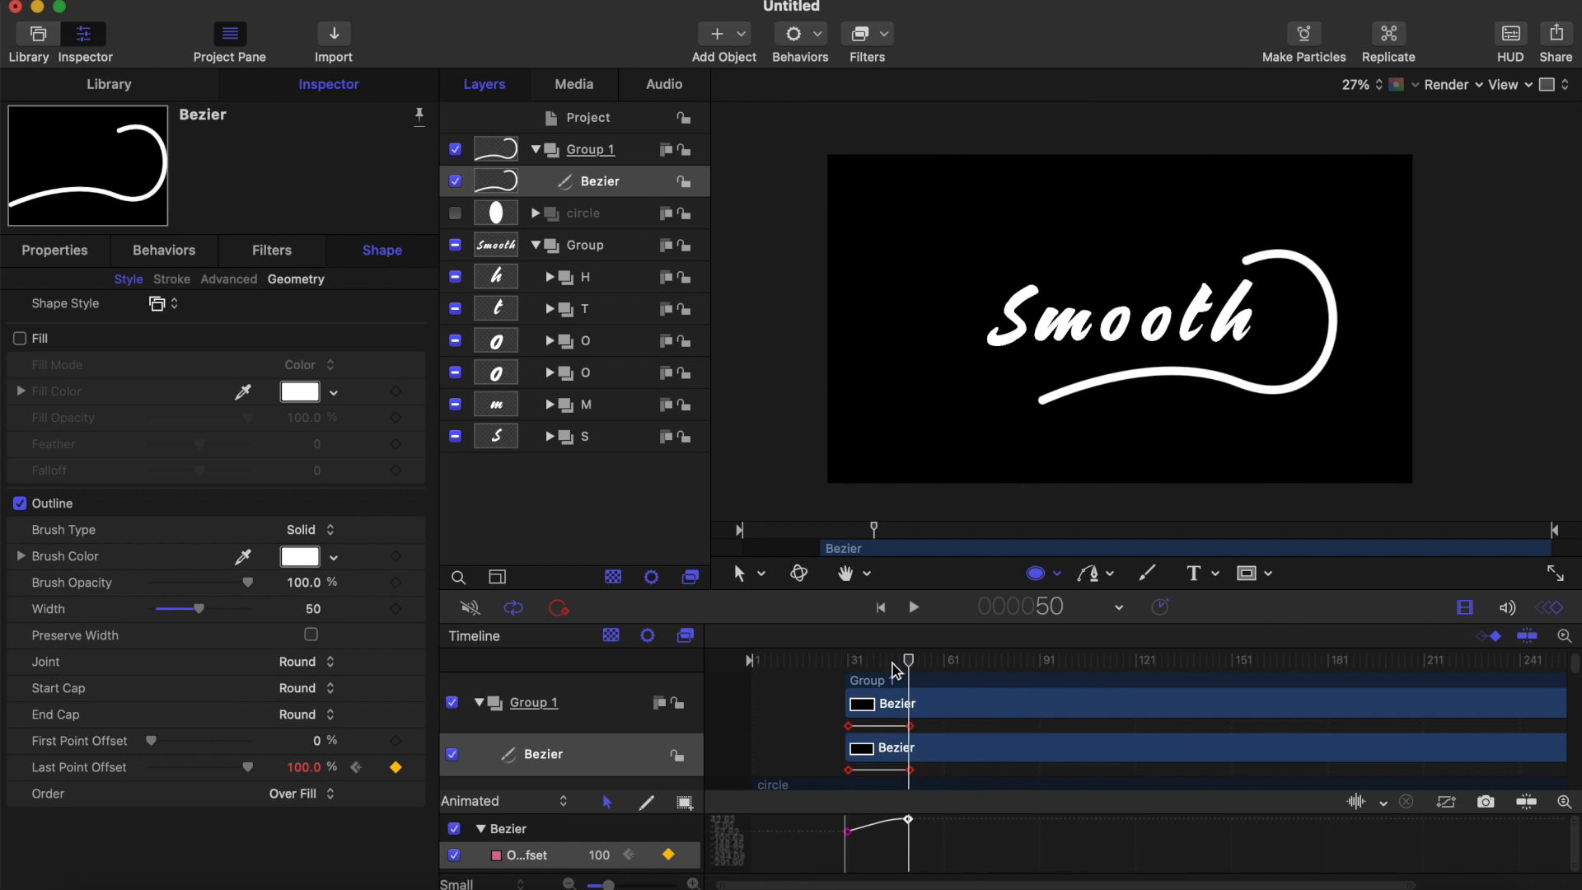
pyautogui.moveTo(896, 669); pyautogui.dragTo(794, 660)
pyautogui.press('space')
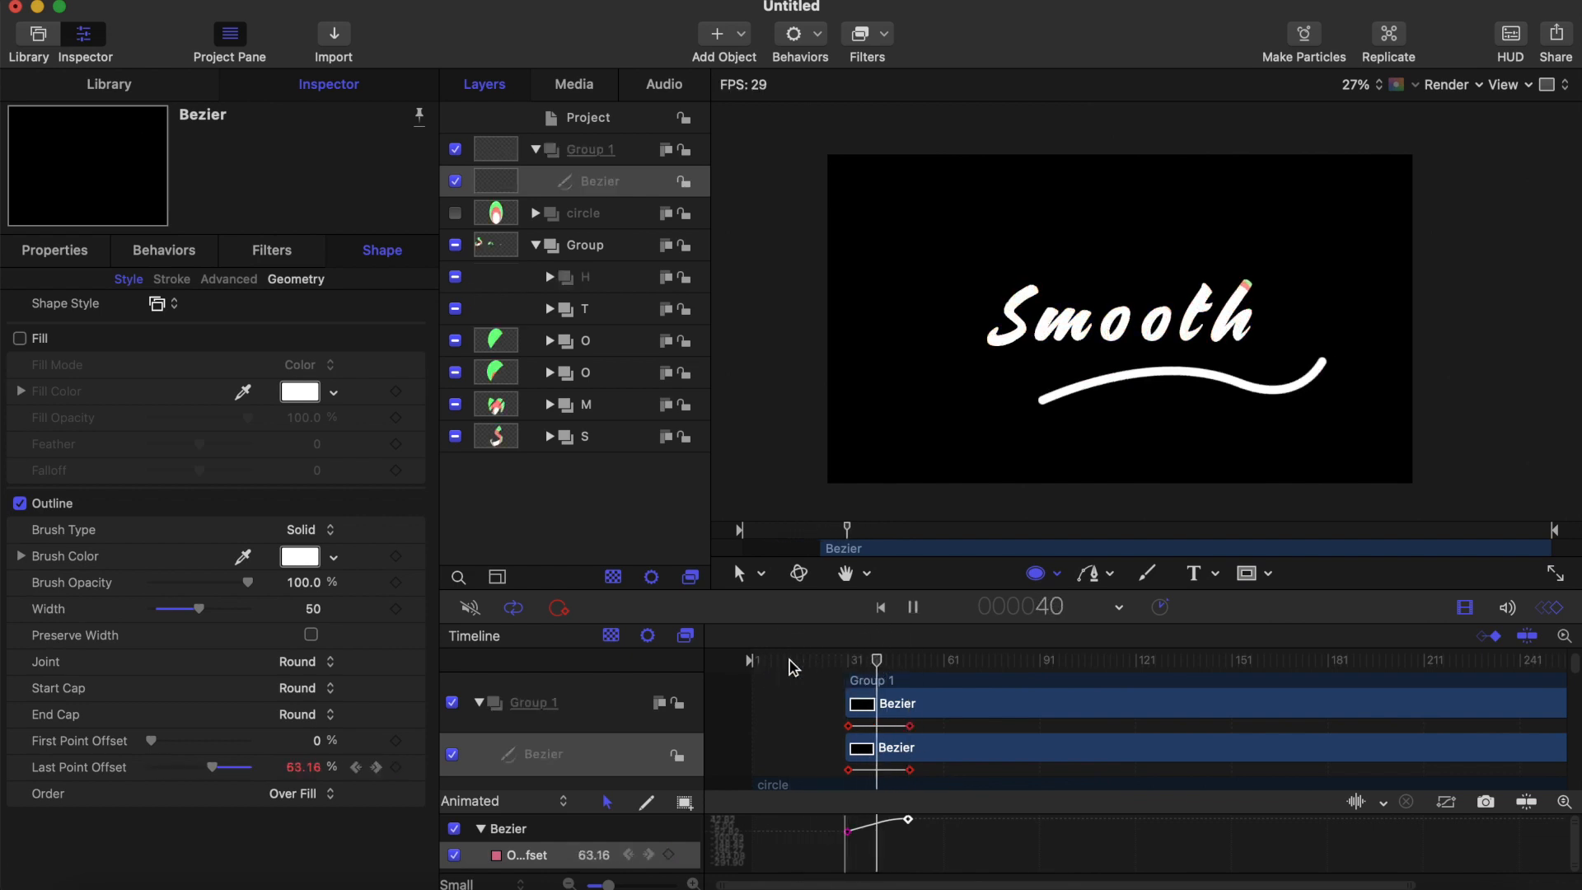
pyautogui.press('space')
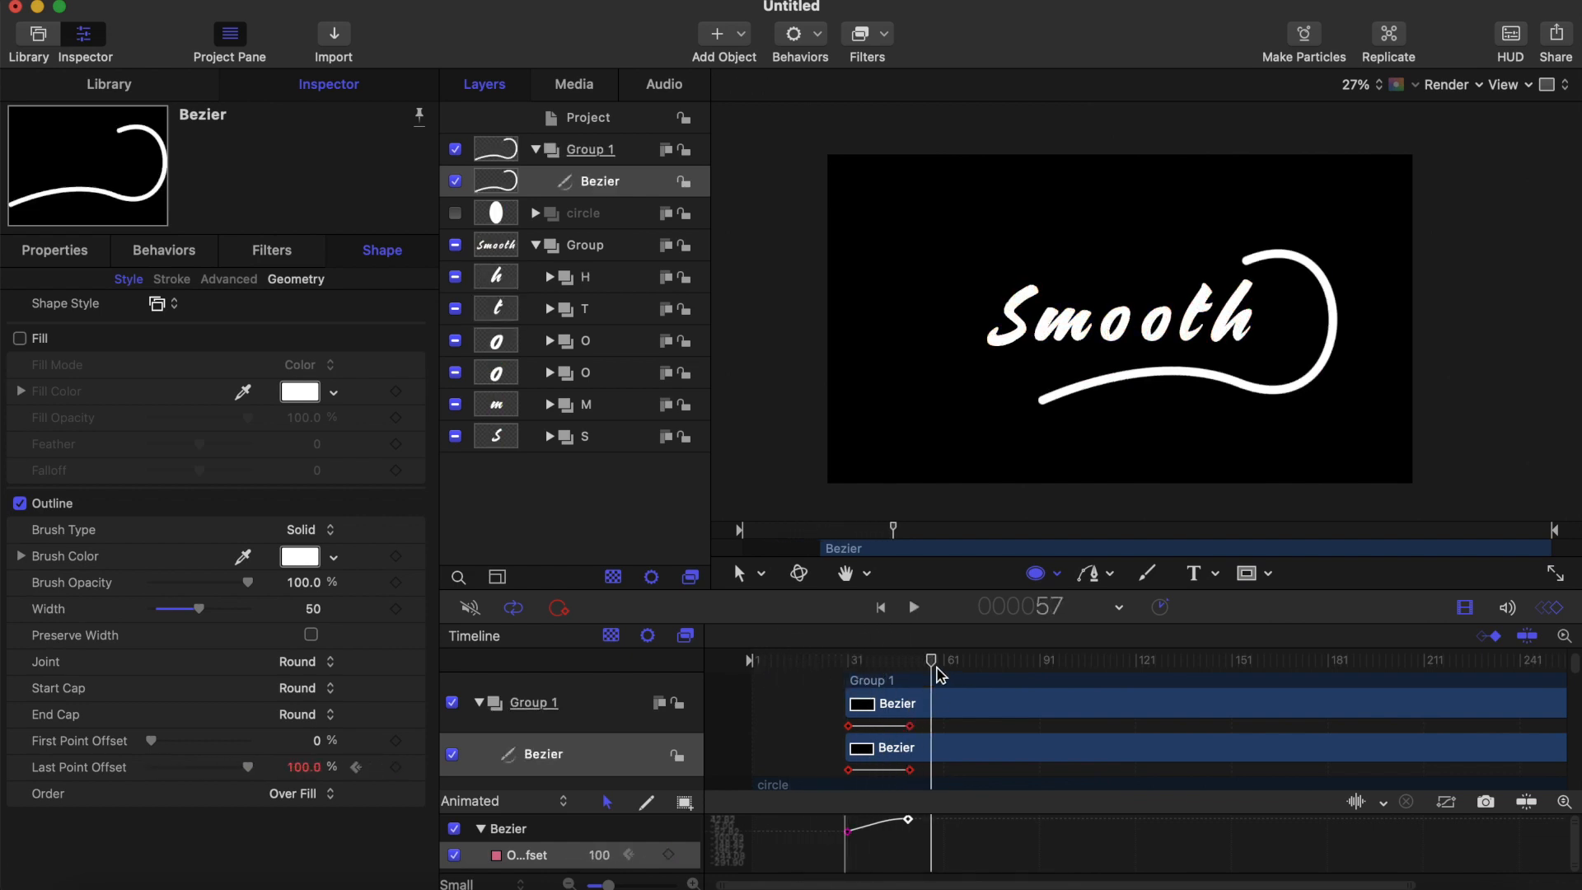
# Keyframe the stroke's First Point Offset at 0% on frame 35 and 100% on frame 55
pyautogui.moveTo(935, 663)
pyautogui.mouseDown()
pyautogui.moveTo(841, 660)
pyautogui.moveTo(857, 665)
pyautogui.mouseUp()
pyautogui.press('Right')
pyautogui.press('Right')
pyautogui.press('Right')
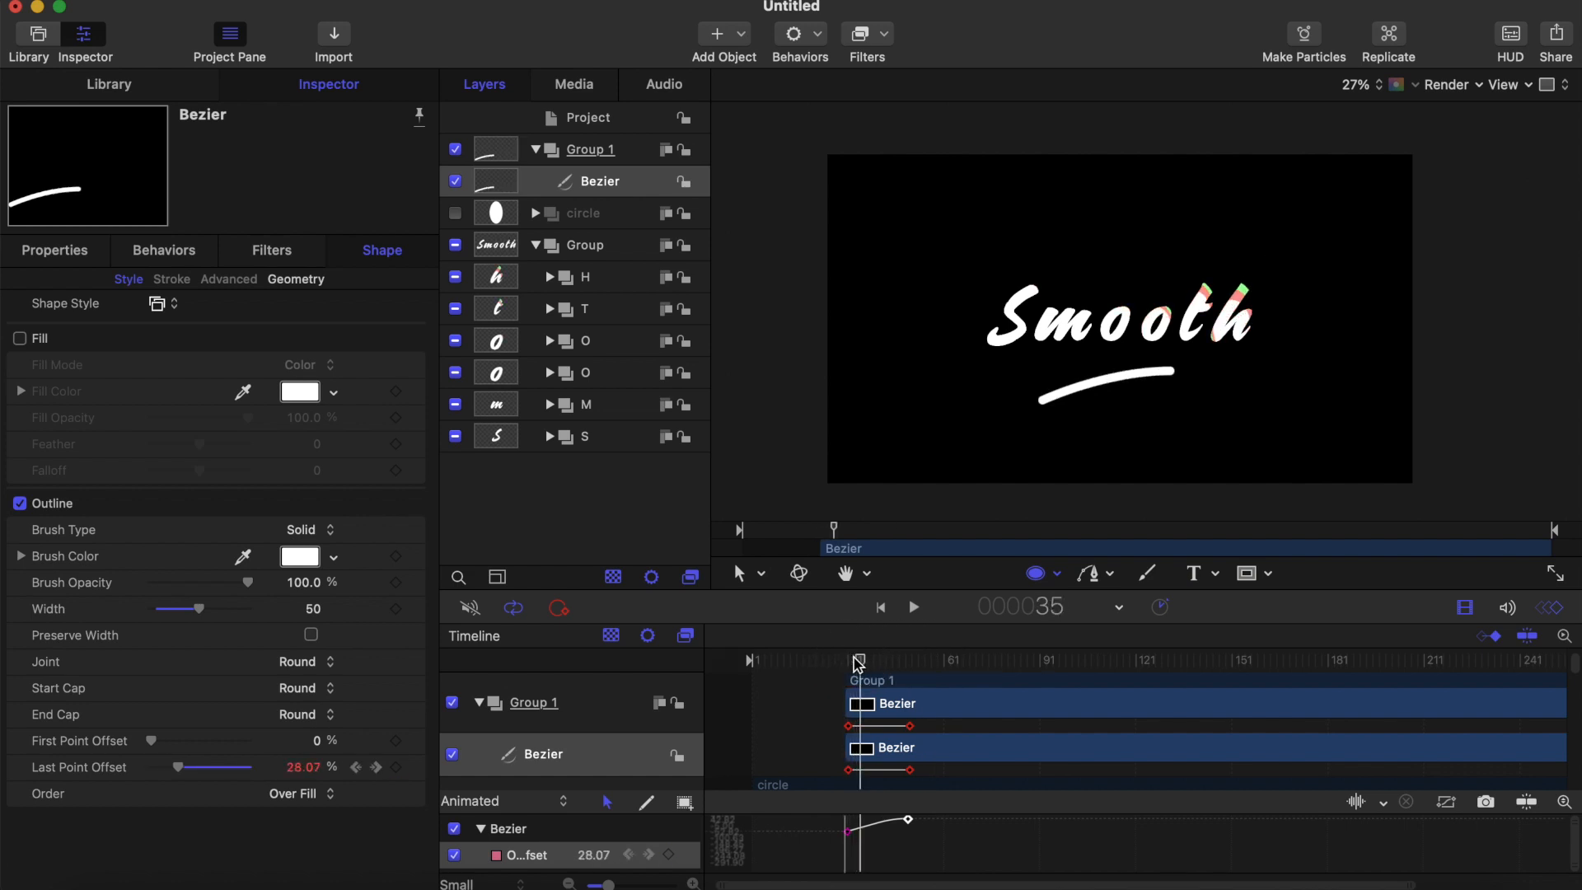
pyautogui.press('Left')
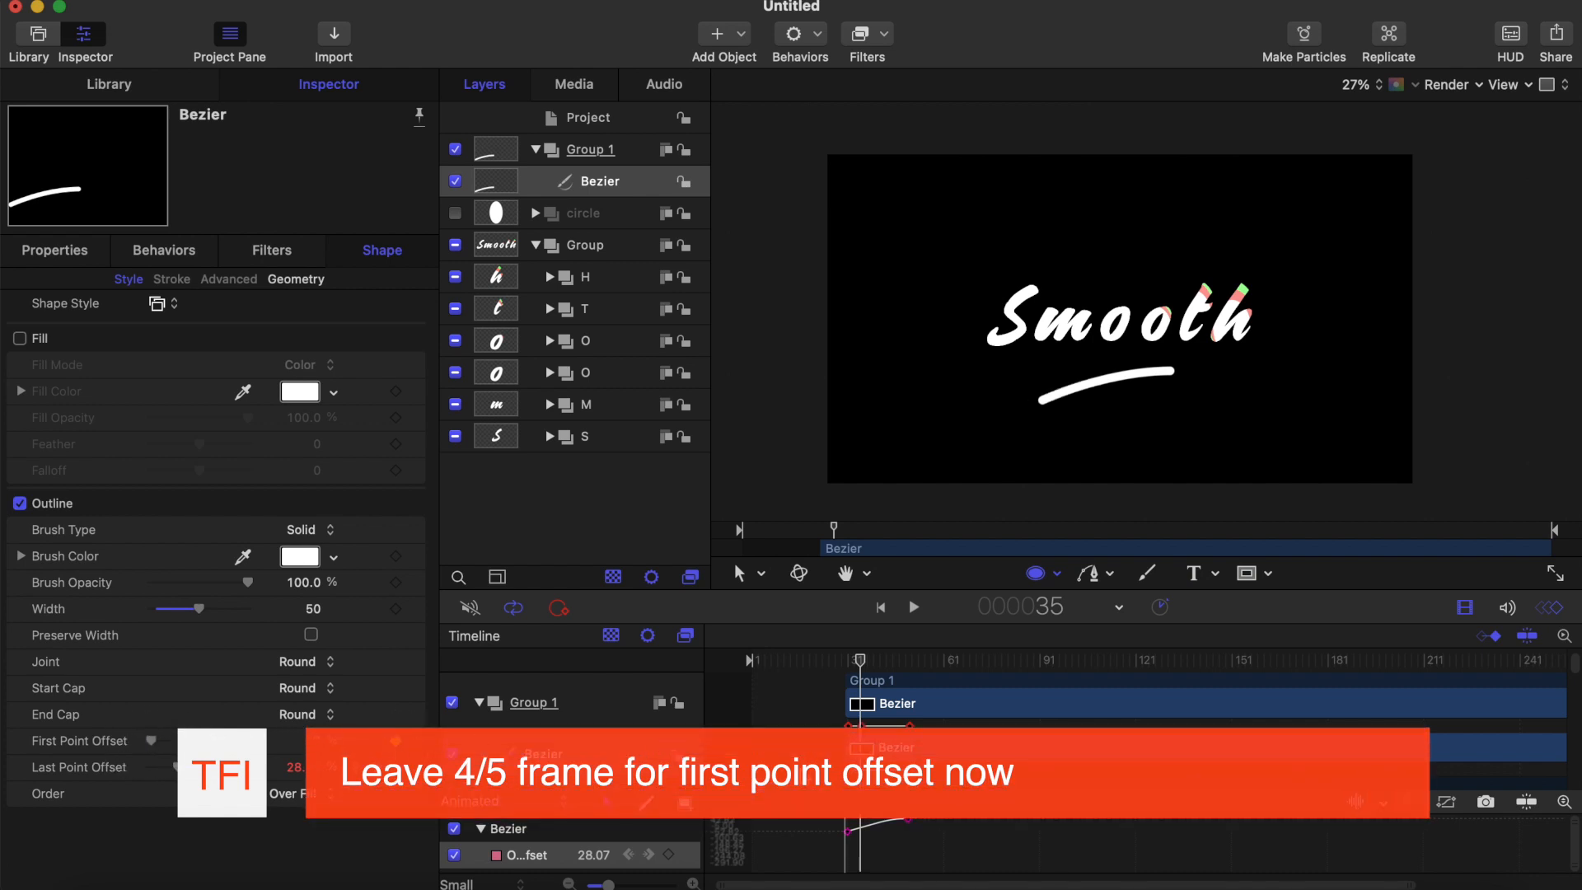
pyautogui.moveTo(863, 664); pyautogui.dragTo(911, 664)
pyautogui.press('Right')
pyautogui.press('Right')
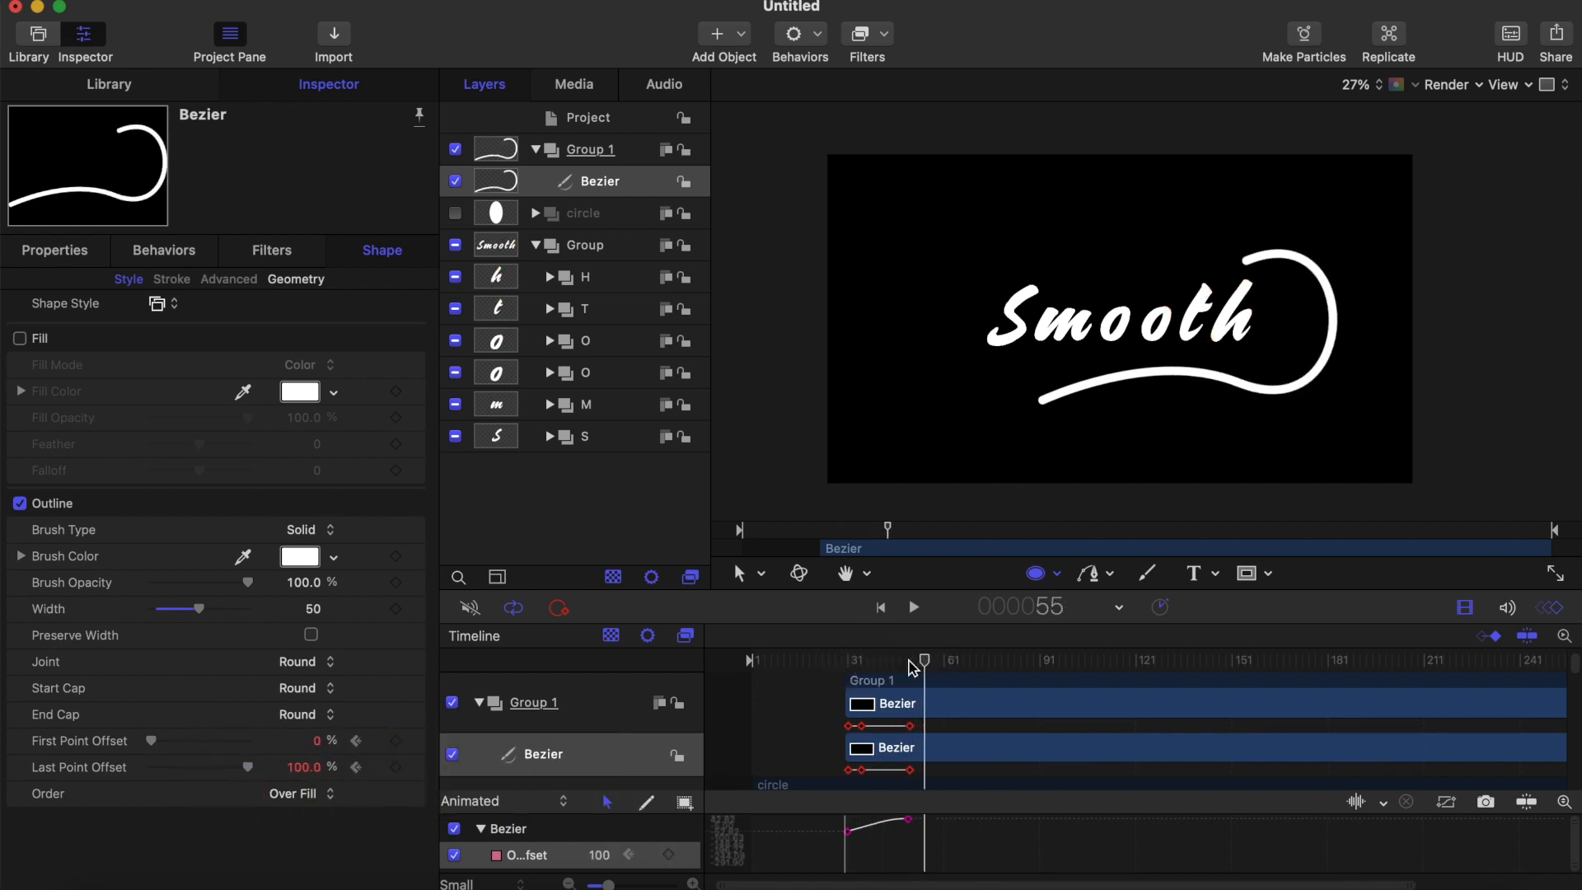
pyautogui.moveTo(152, 744); pyautogui.dragTo(272, 733)
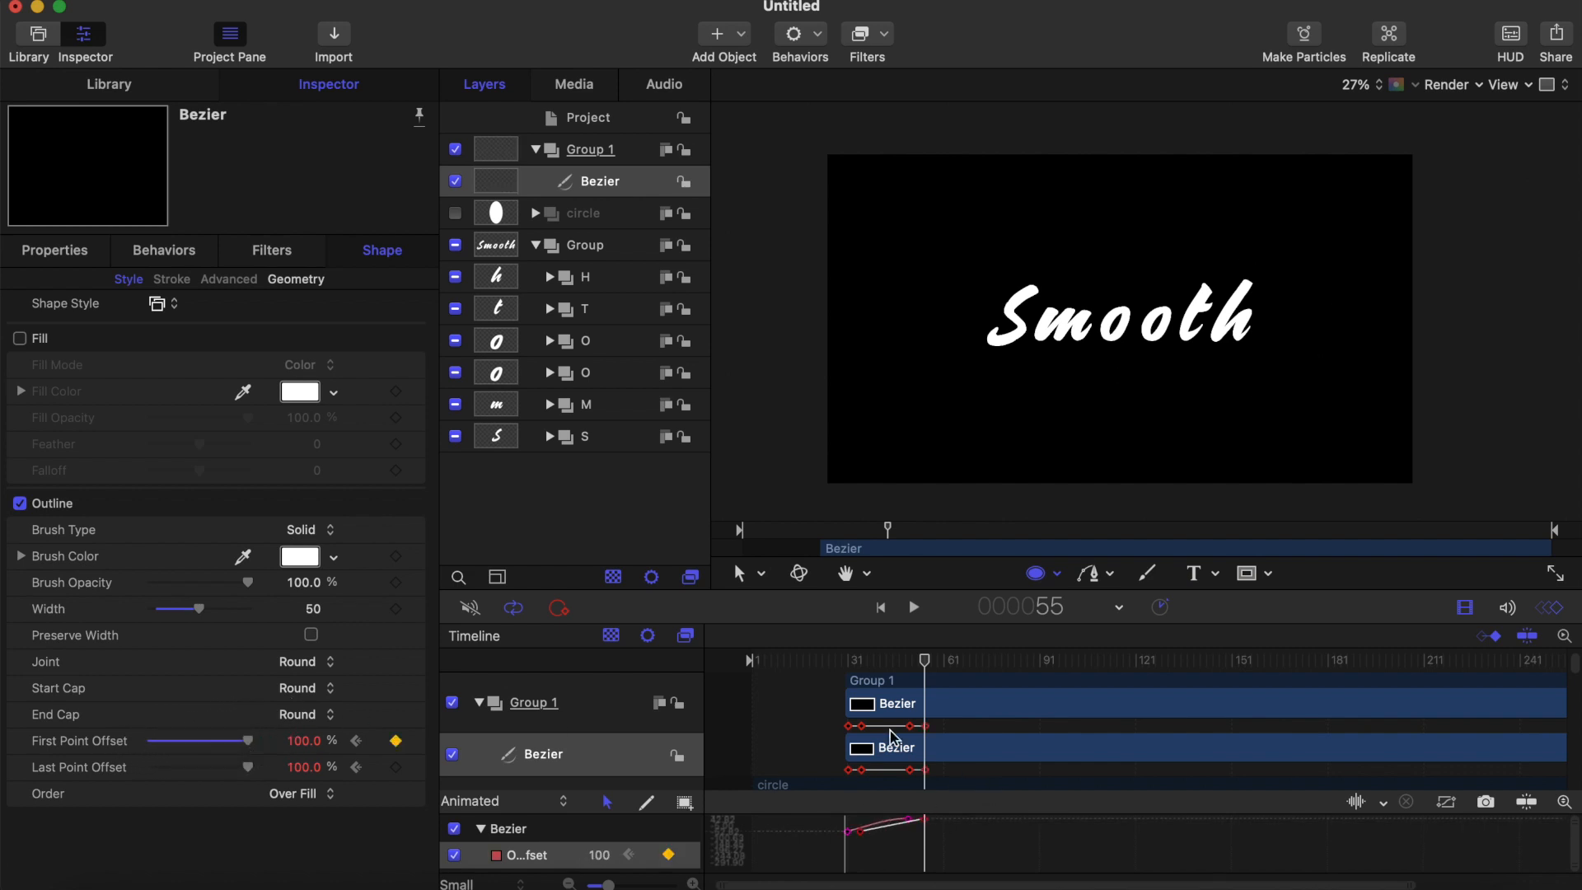
# Apply Ease Both to the First Point Offset keyframe at frame 55 and play the stroke animation
pyautogui.rightClick(924, 820)
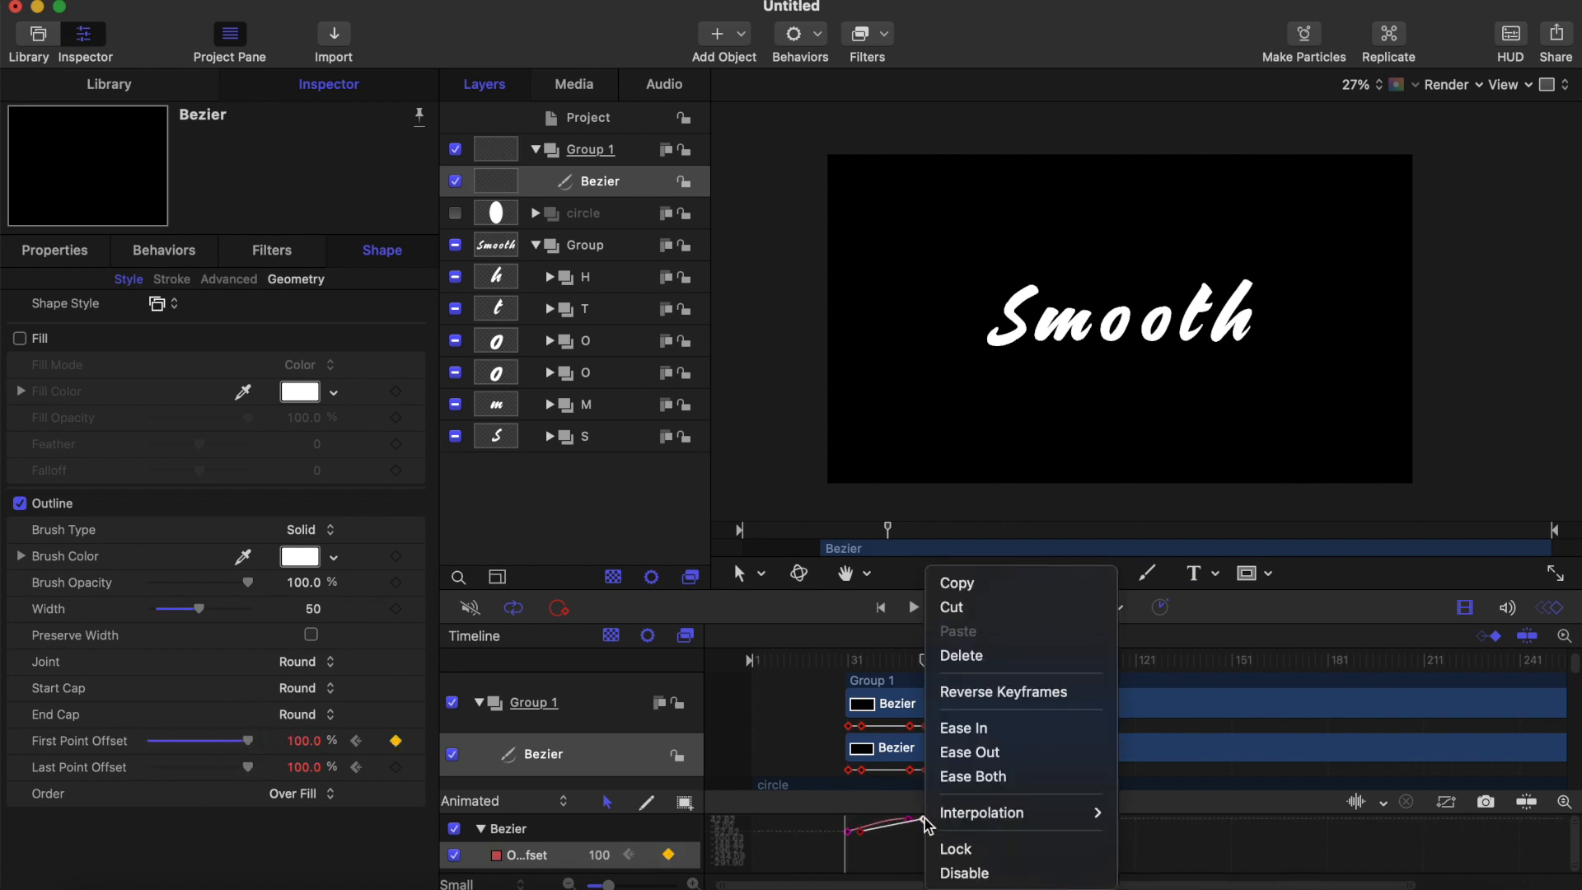
pyautogui.click(973, 776)
pyautogui.click(849, 658)
pyautogui.press('space')
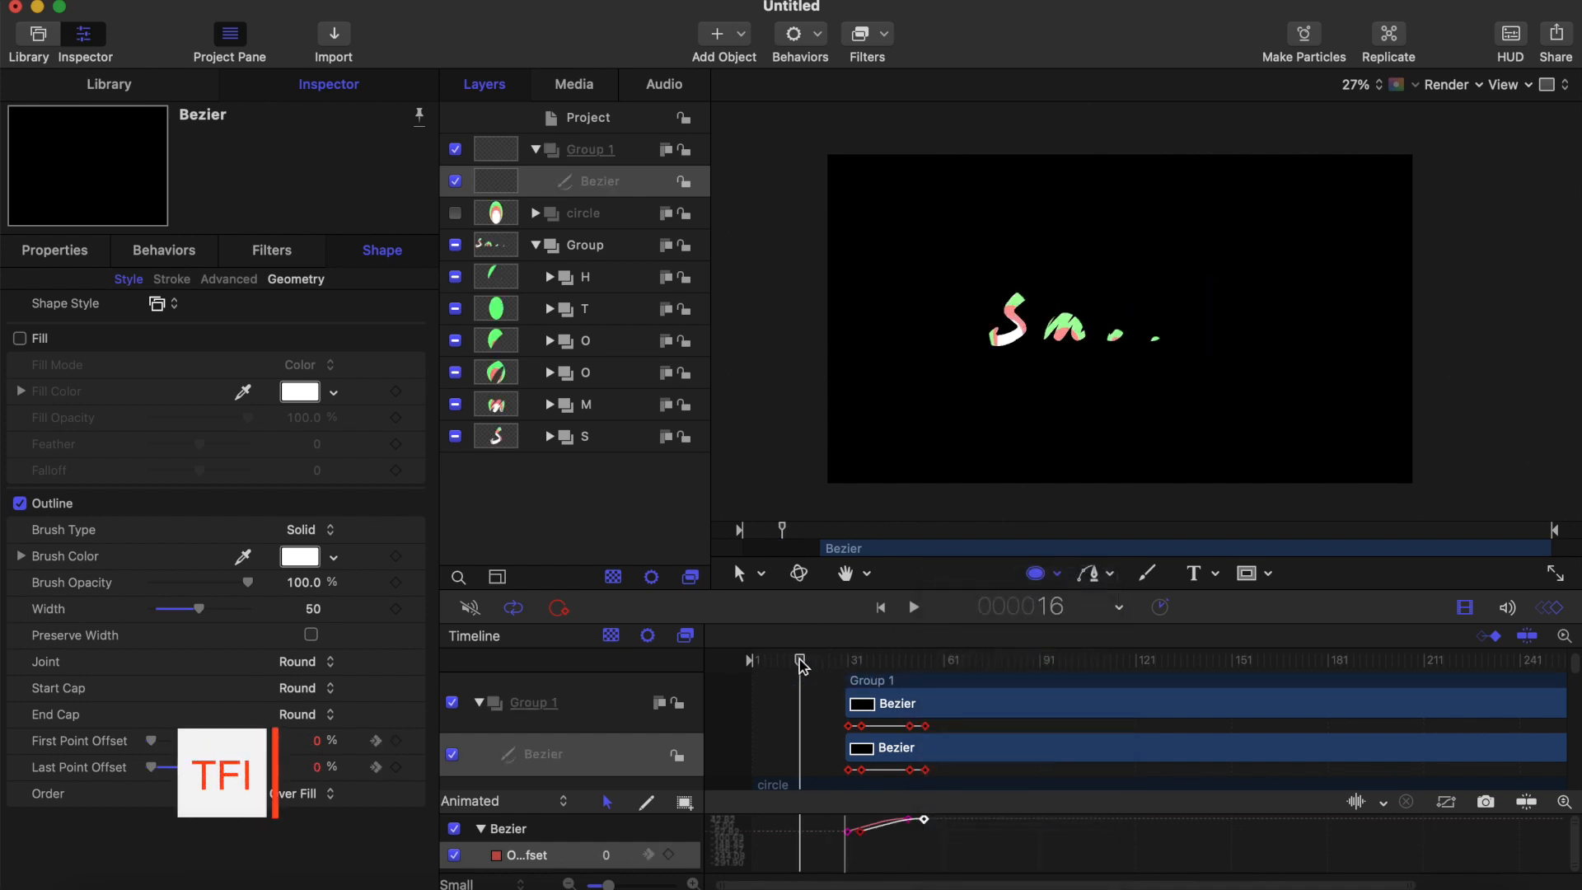
pyautogui.press('space')
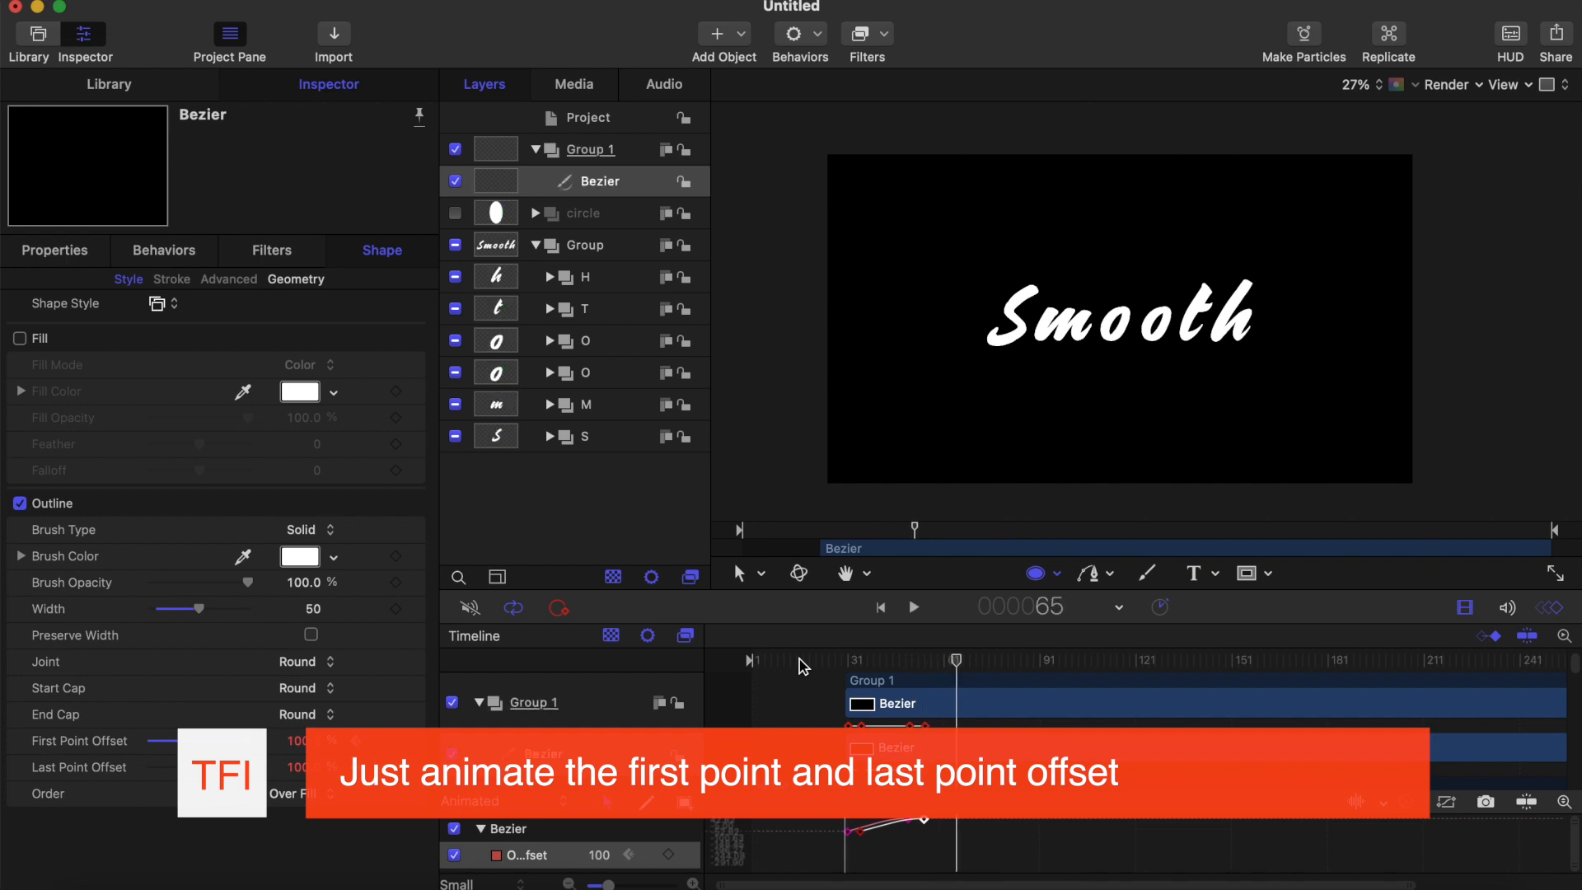
pyautogui.press('space')
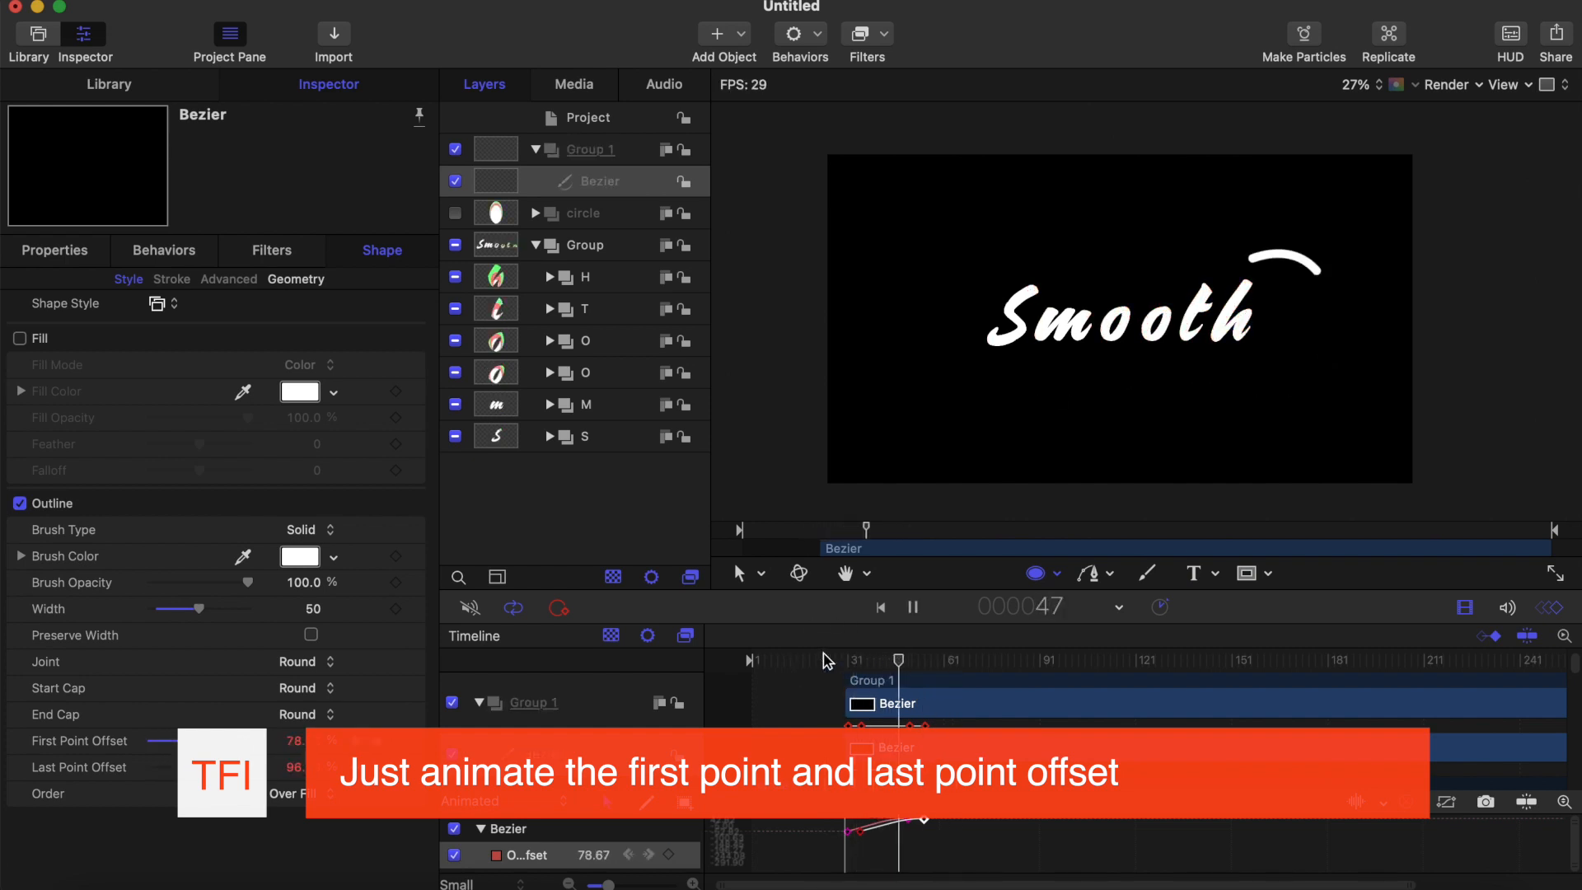
pyautogui.press('space')
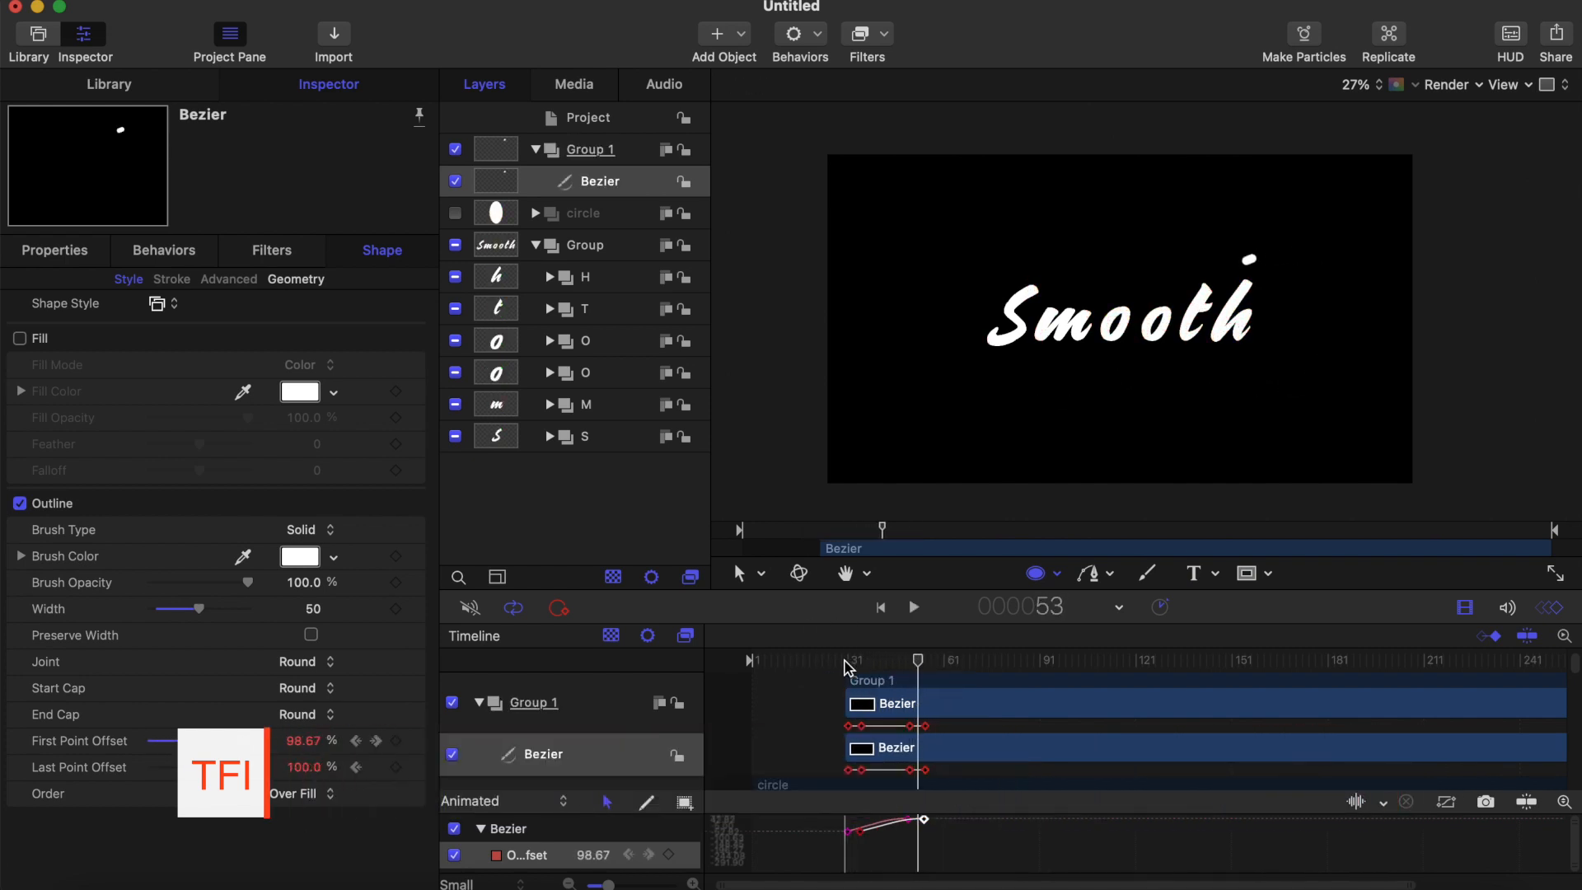
# Step through the frames around 47 to 53 to examine how the stroke shrinks at its end
pyautogui.press('super+equal')
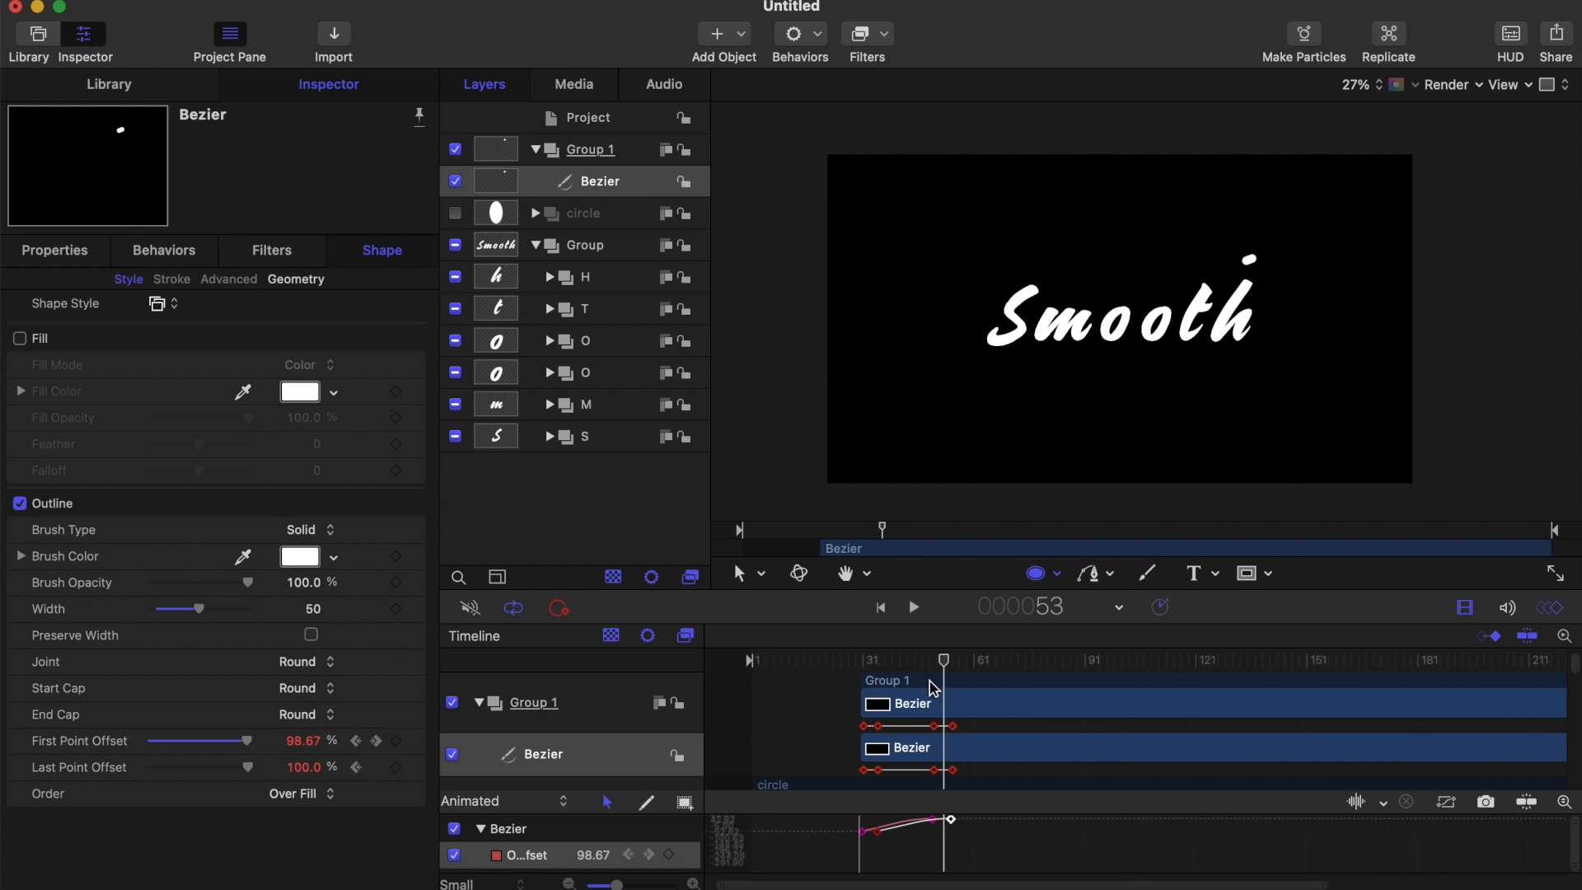
pyautogui.moveTo(945, 666); pyautogui.dragTo(936, 666)
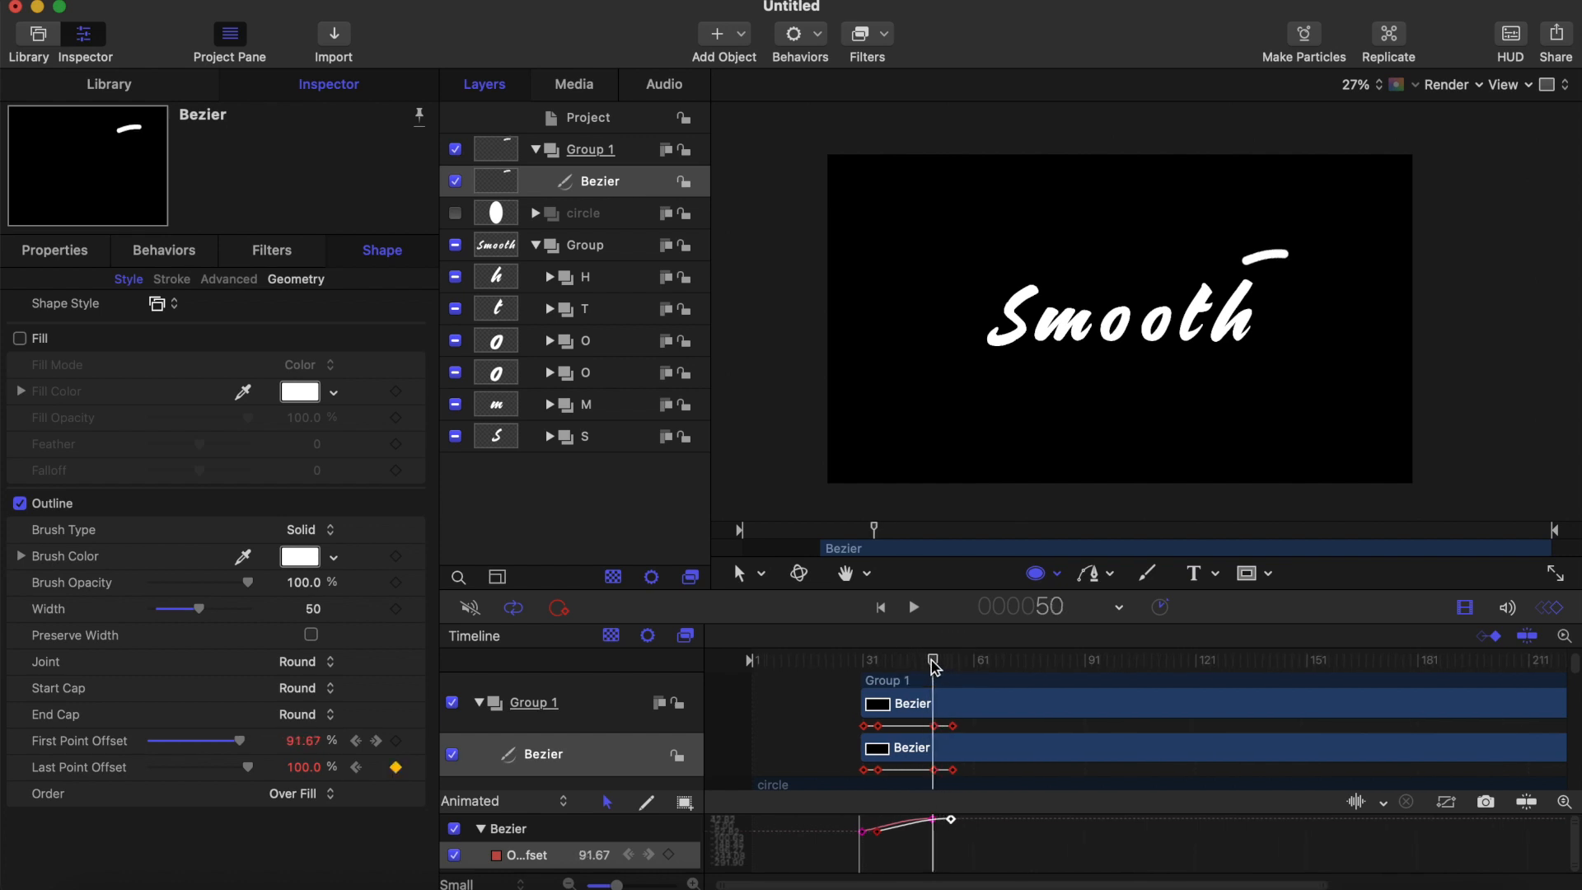
pyautogui.scroll(1, 931, 660)
pyautogui.press('Left')
pyautogui.press('Left')
pyautogui.press('Left')
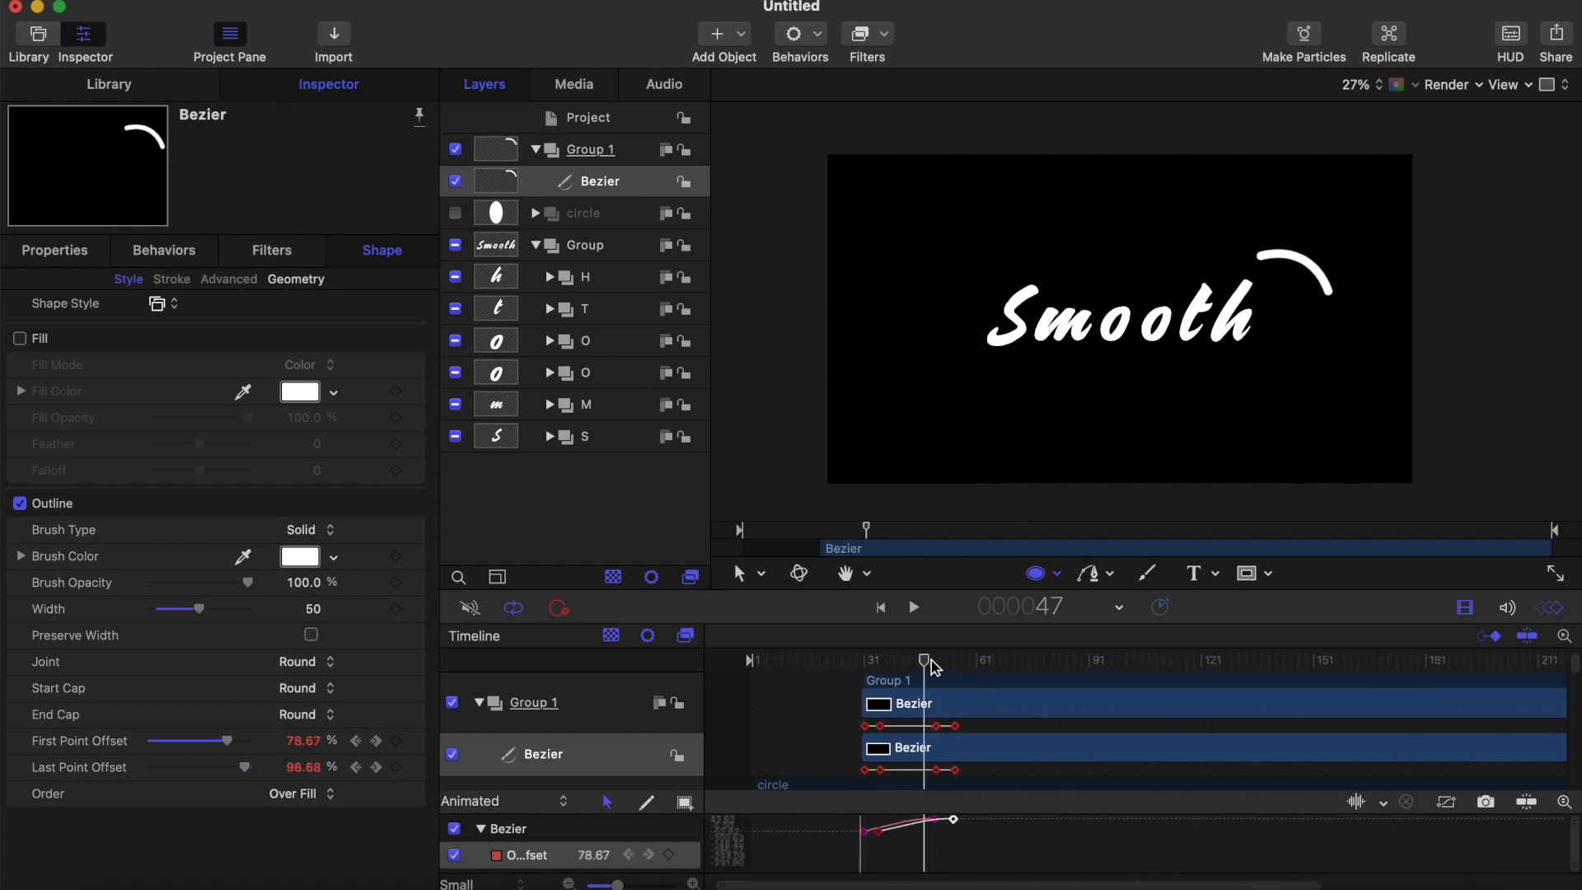
pyautogui.press('Right')
pyautogui.press('Right')
pyautogui.press('Right')
pyautogui.press('Right')
pyautogui.press('Right')
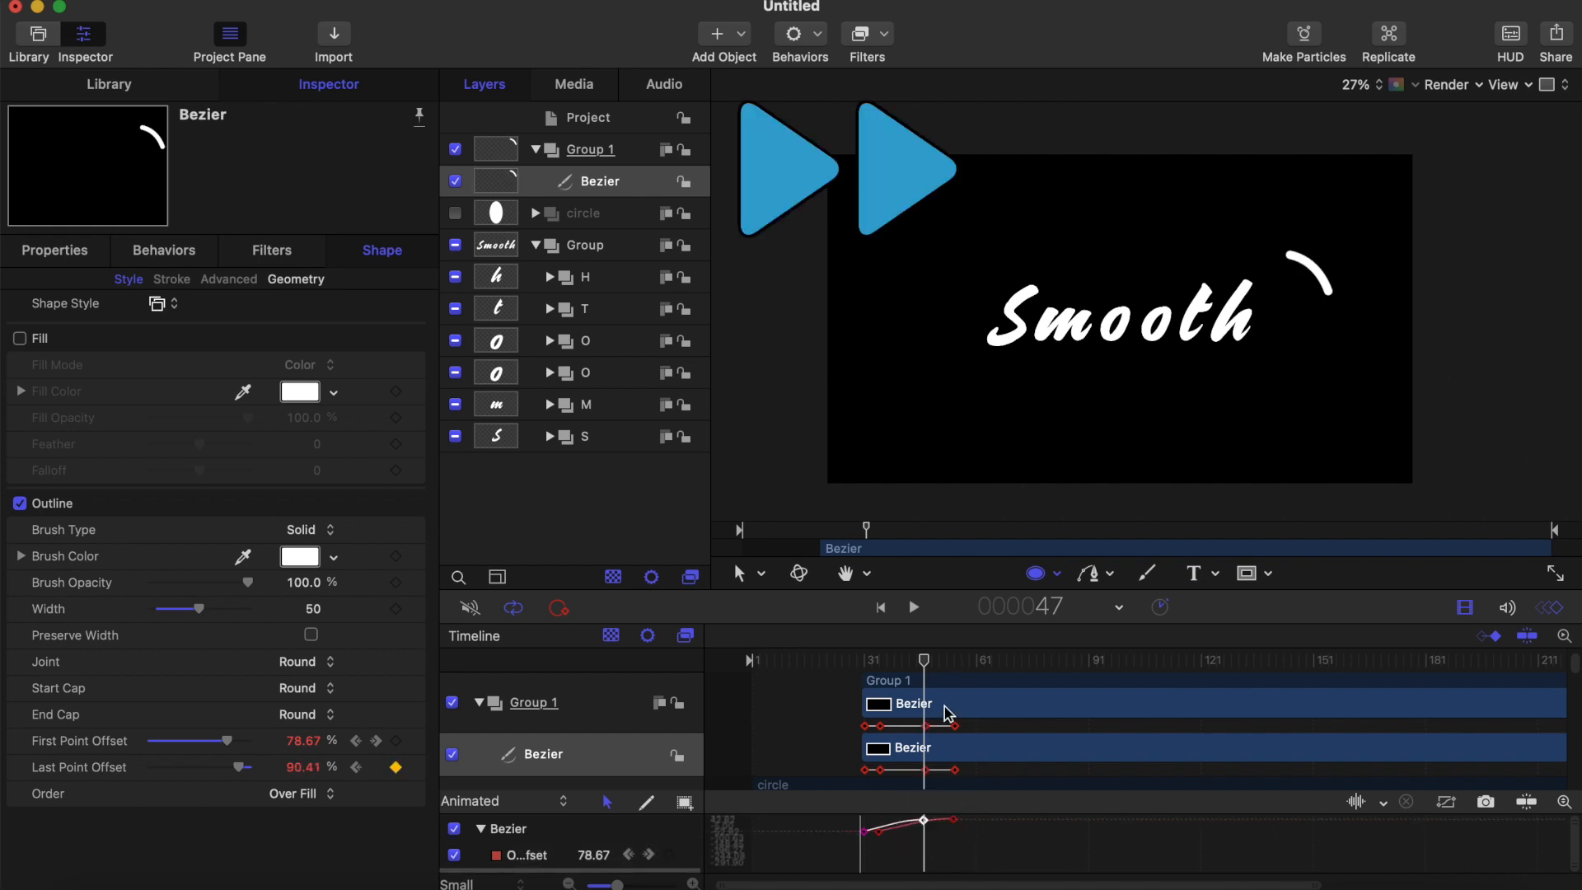
# Shift the ending First Point Offset keyframe earlier to about frame 52 and play the stroke
pyautogui.moveTo(954, 819); pyautogui.dragTo(943, 820)
pyautogui.click(840, 659)
pyautogui.press('space')
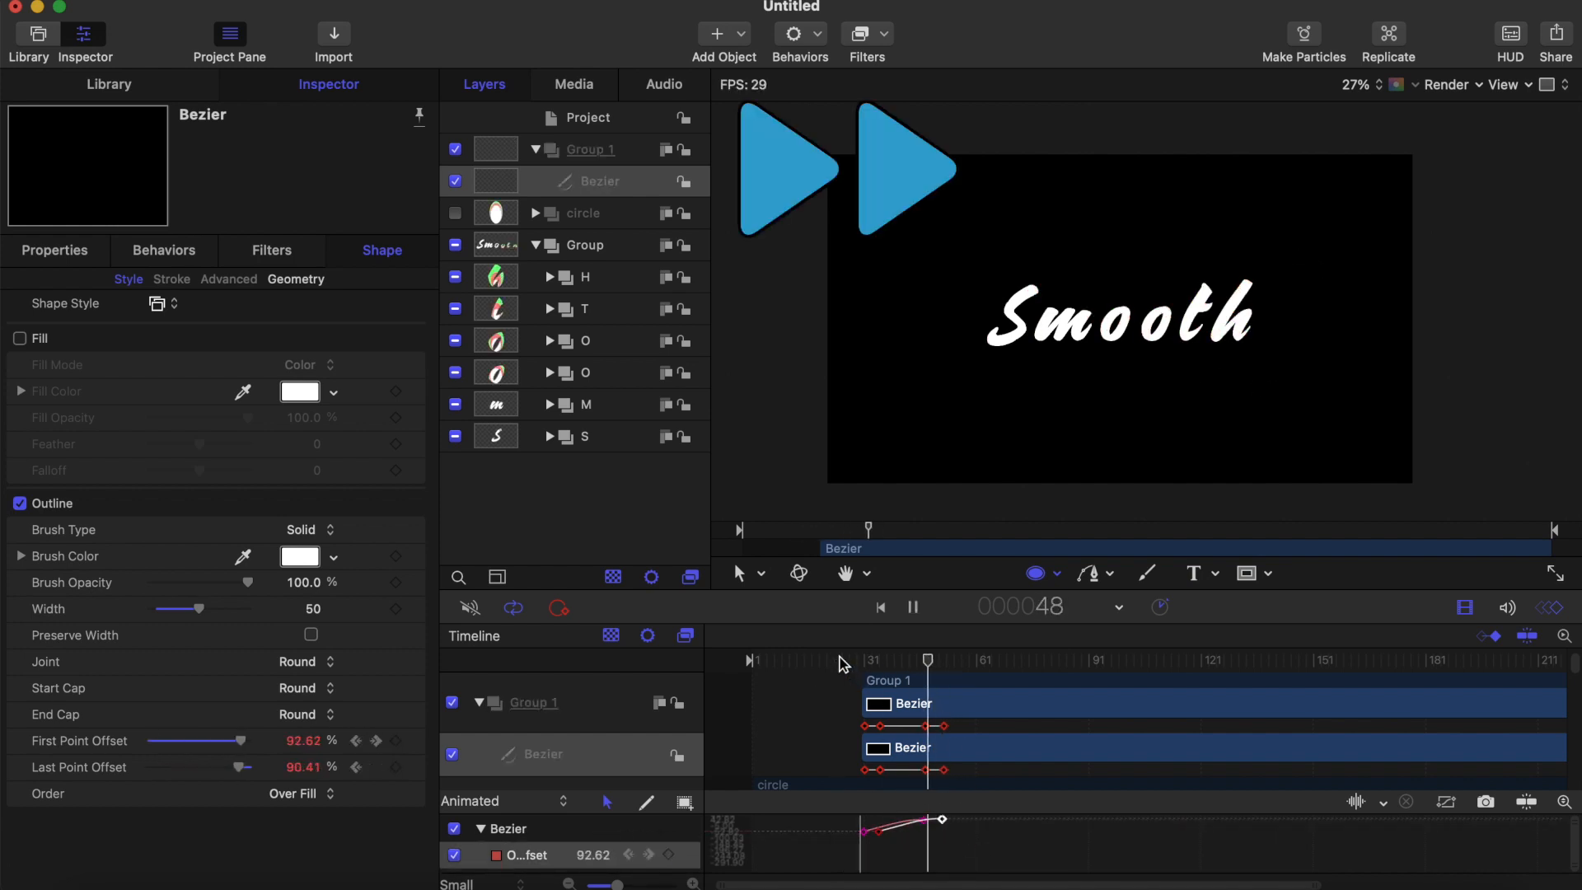
pyautogui.click(840, 659)
pyautogui.press('space')
# Adjust the ending Last Point Offset keyframe to 100% at about frame 46 and play the stroke
pyautogui.moveTo(913, 660); pyautogui.dragTo(928, 665)
pyautogui.press('Left')
pyautogui.press('Left')
pyautogui.press('Left')
pyautogui.press('Left')
pyautogui.press('Left')
pyautogui.moveTo(924, 819); pyautogui.dragTo(924, 822)
pyautogui.click(868, 659)
pyautogui.press('space')
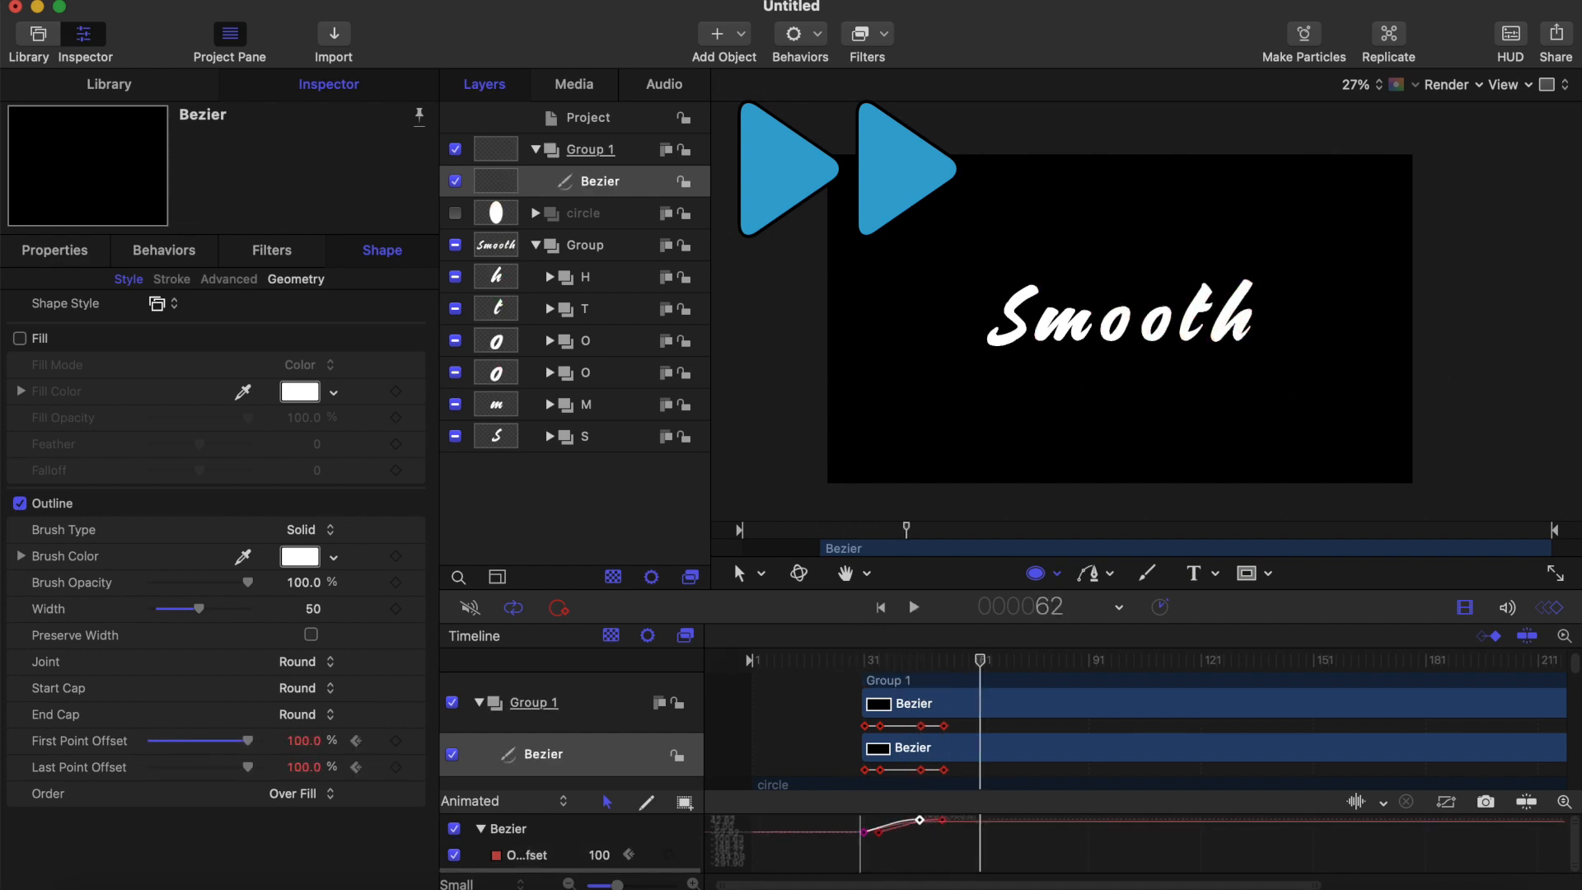
# Replay the text reveal and the stroke animation to check the adjusted offset timing
pyautogui.click(807, 660)
pyautogui.press('space')
pyautogui.press('space')
pyautogui.click(857, 659)
pyautogui.press('space')
pyautogui.press('space')
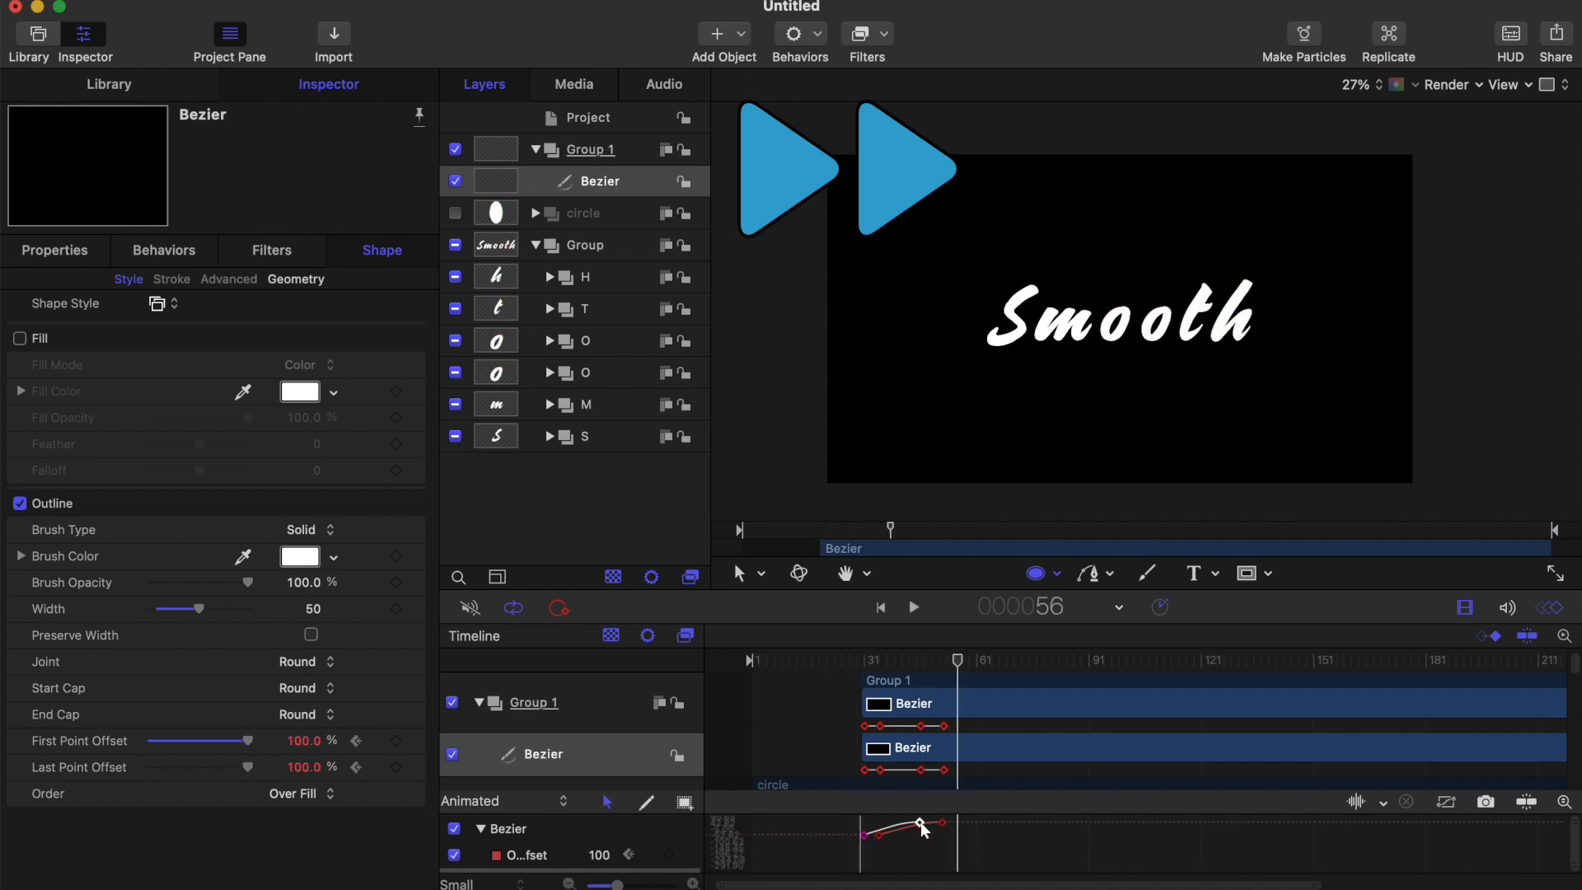
# Try Ease Both on the ending Last Point Offset keyframe, and set its interpolation to Linear
pyautogui.rightClick(920, 823)
pyautogui.click(963, 783)
pyautogui.rightClick(921, 823)
pyautogui.moveTo(1028, 805)
pyautogui.click(1144, 780)
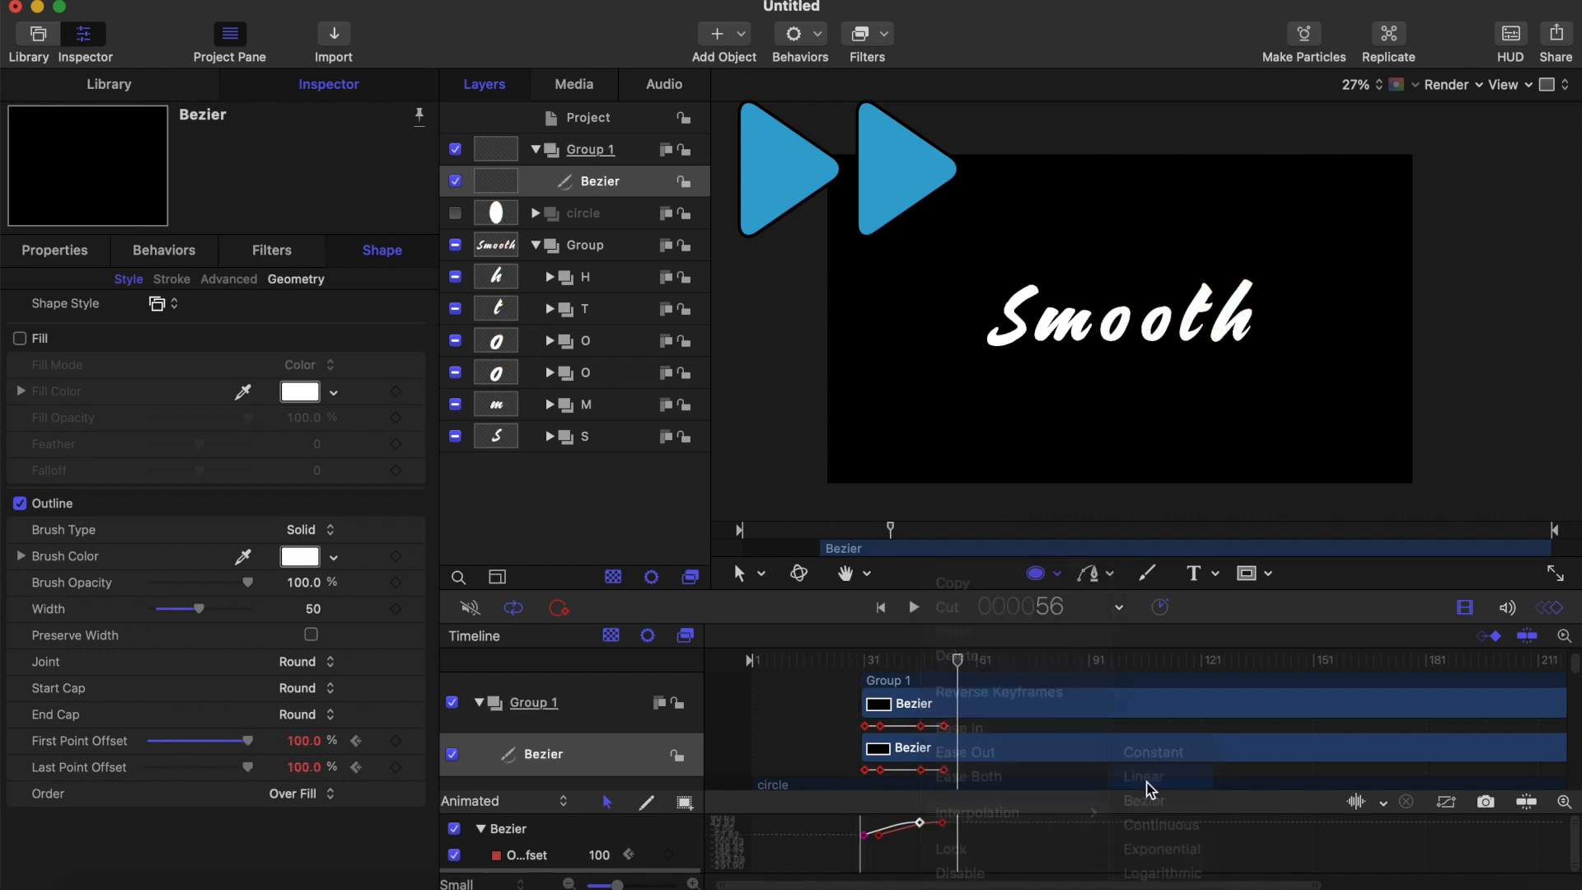
# Play the Bezier stroke again to check the timing of its Last Point Offset
pyautogui.click(846, 658)
pyautogui.press('space')
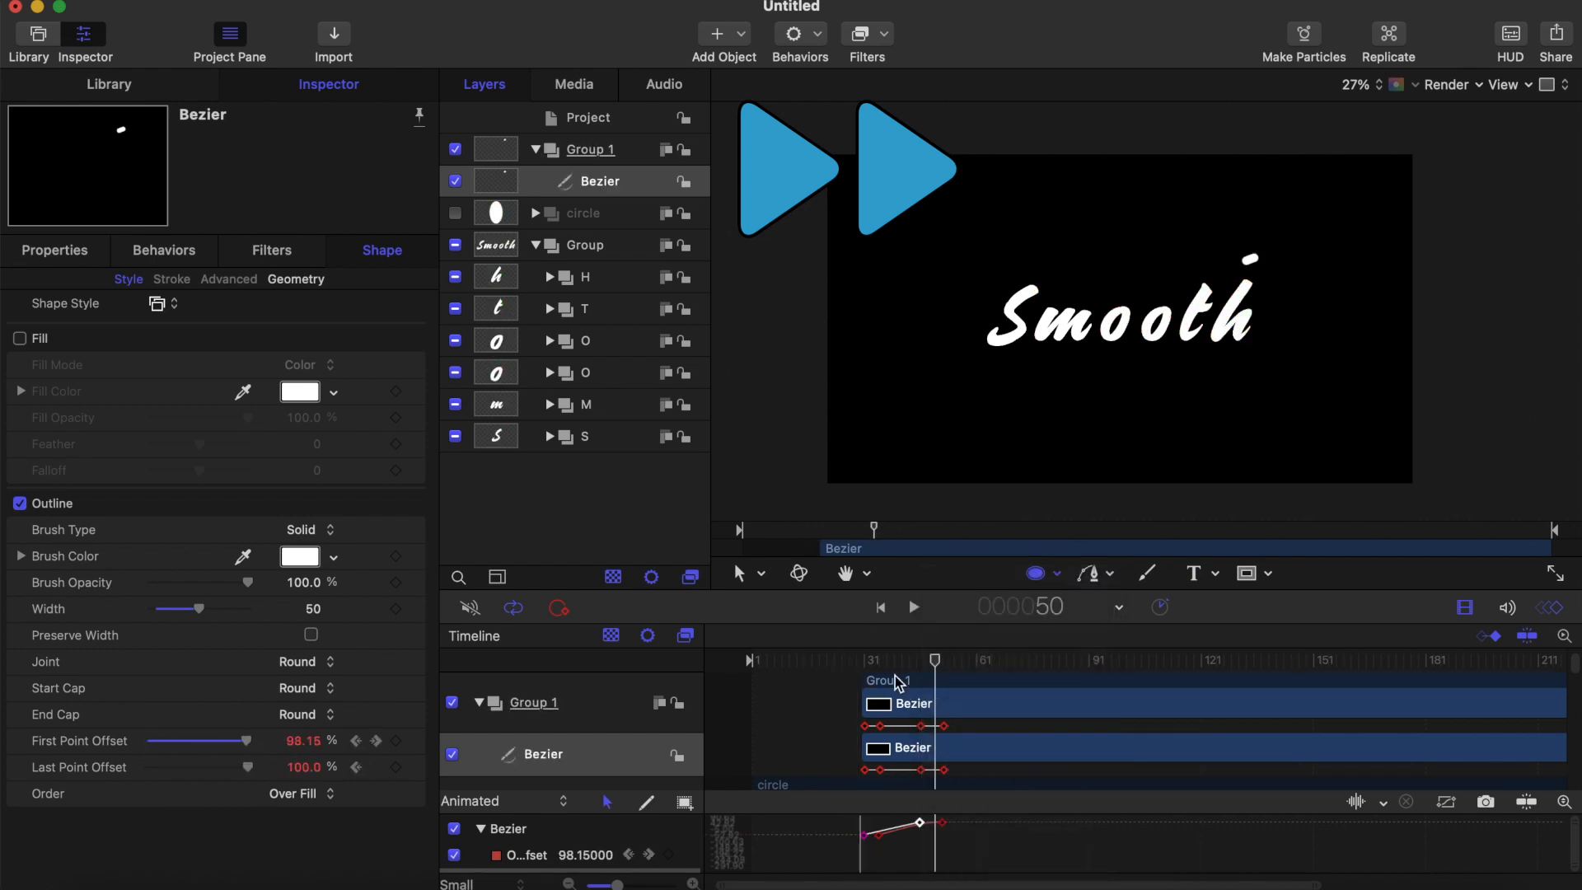
pyautogui.press('space')
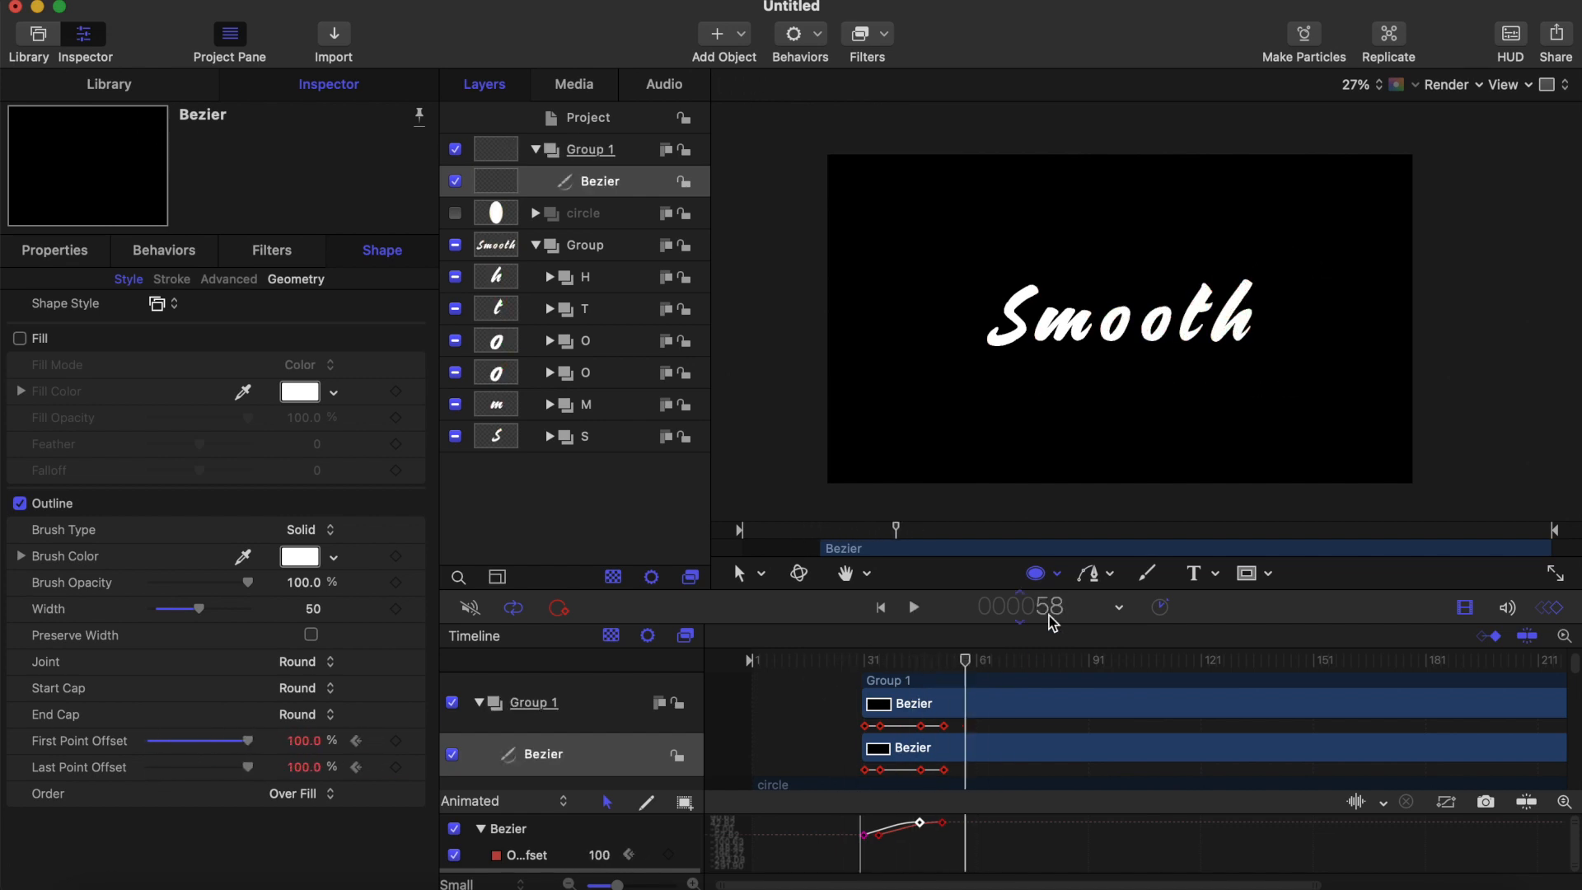
# At frame 51, draw a short two-point curved Bezier stroke above the letter t, beside the end of the long stroke
pyautogui.moveTo(972, 657); pyautogui.dragTo(942, 660)
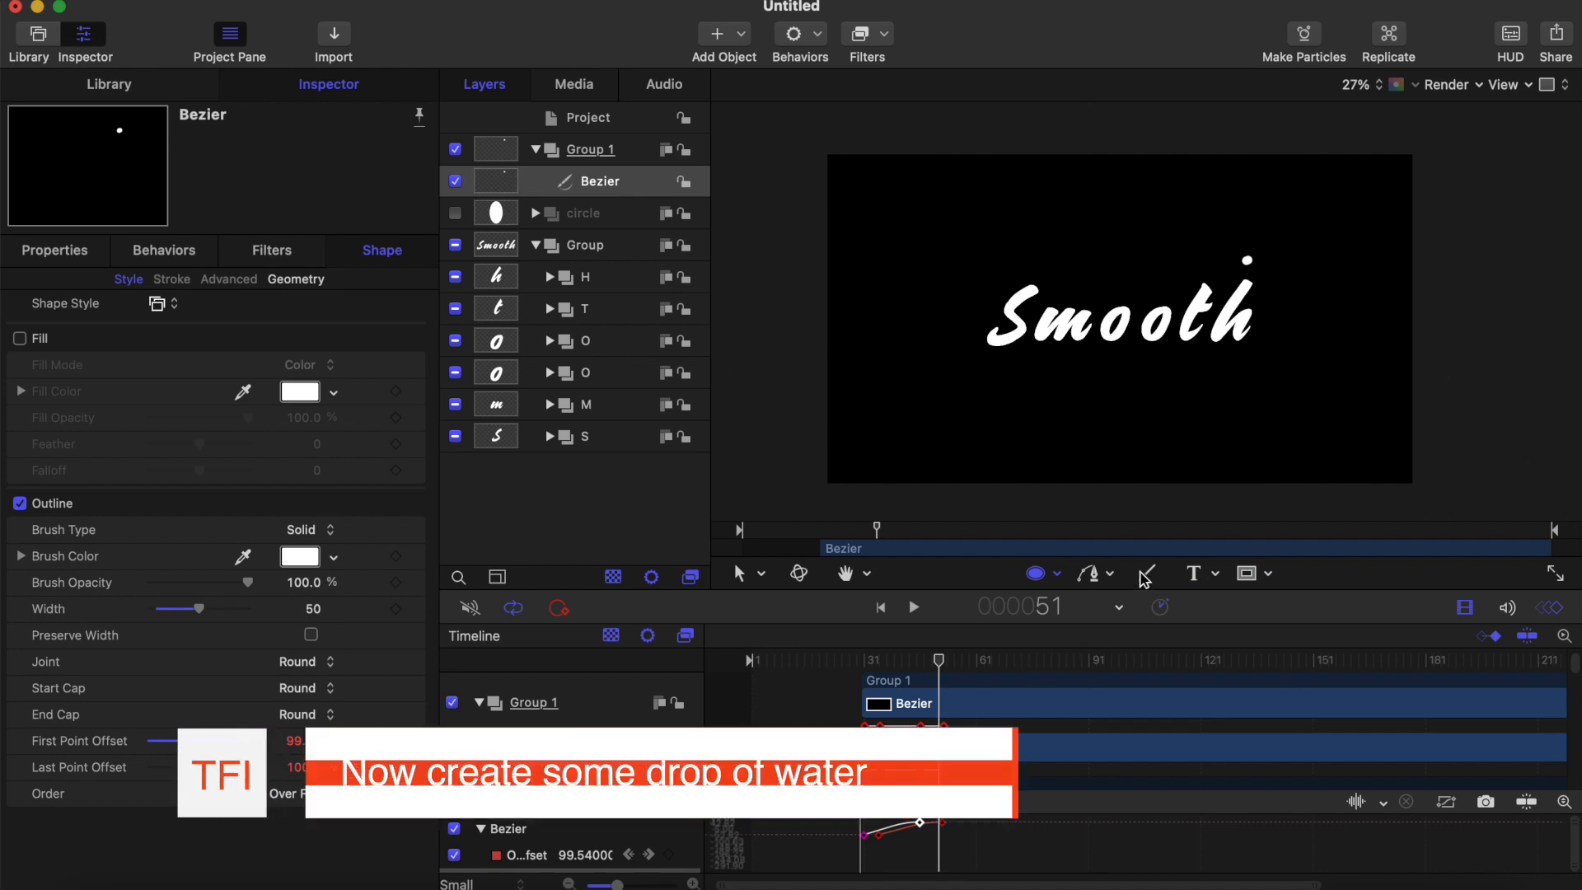
pyautogui.click(1108, 575)
pyautogui.click(1133, 606)
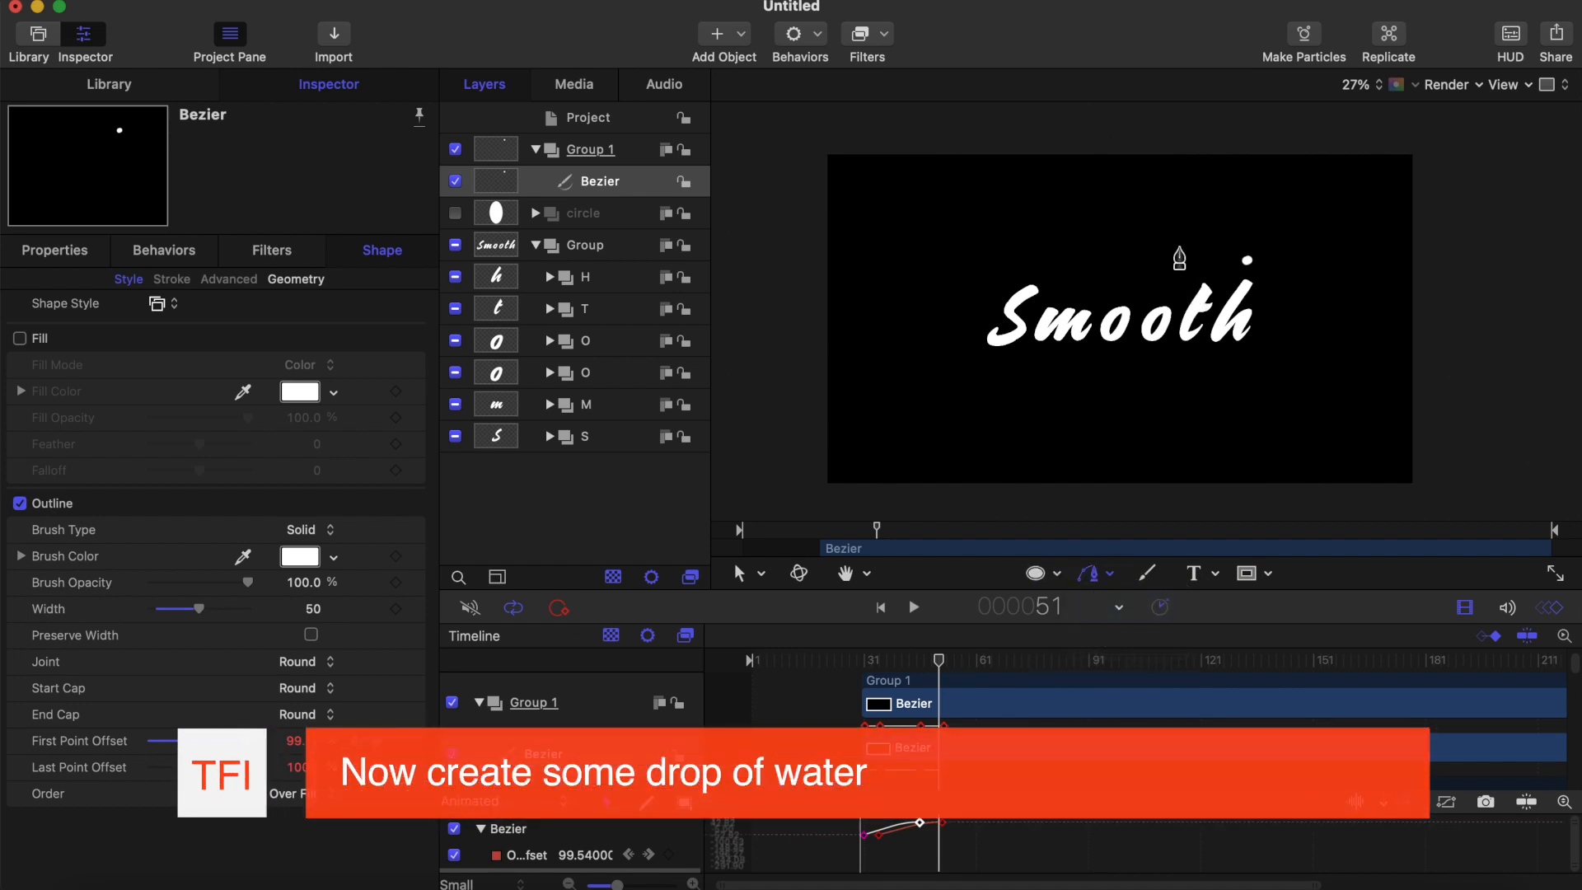
pyautogui.click(1172, 253)
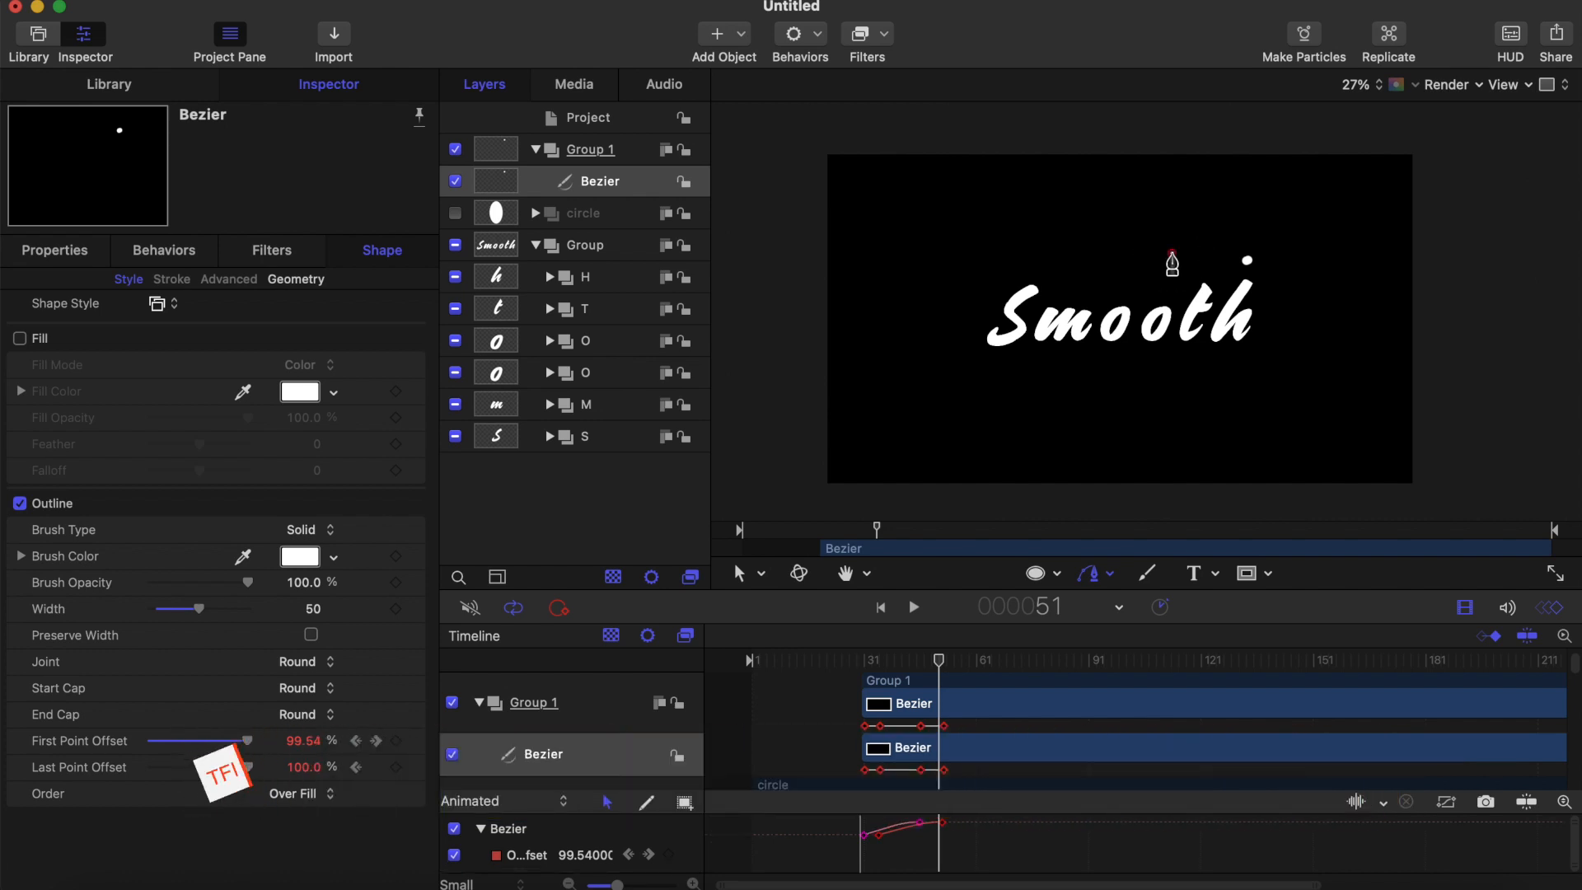
pyautogui.moveTo(1221, 267); pyautogui.dragTo(1266, 259)
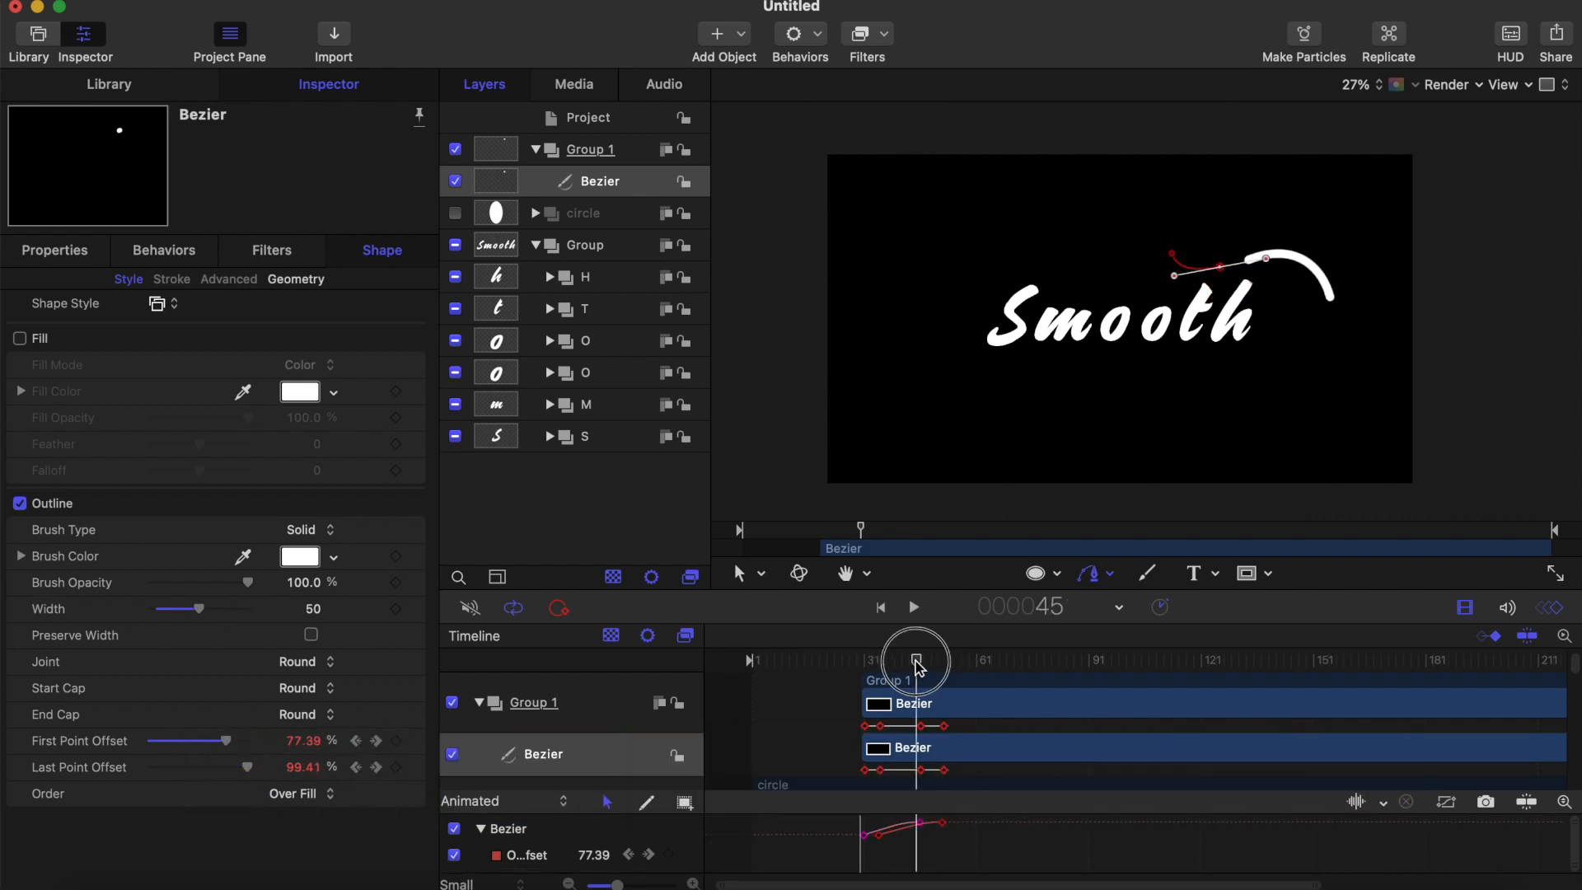
# Set the outline width of the new short Bezier stroke to 30
pyautogui.moveTo(912, 660); pyautogui.dragTo(965, 660)
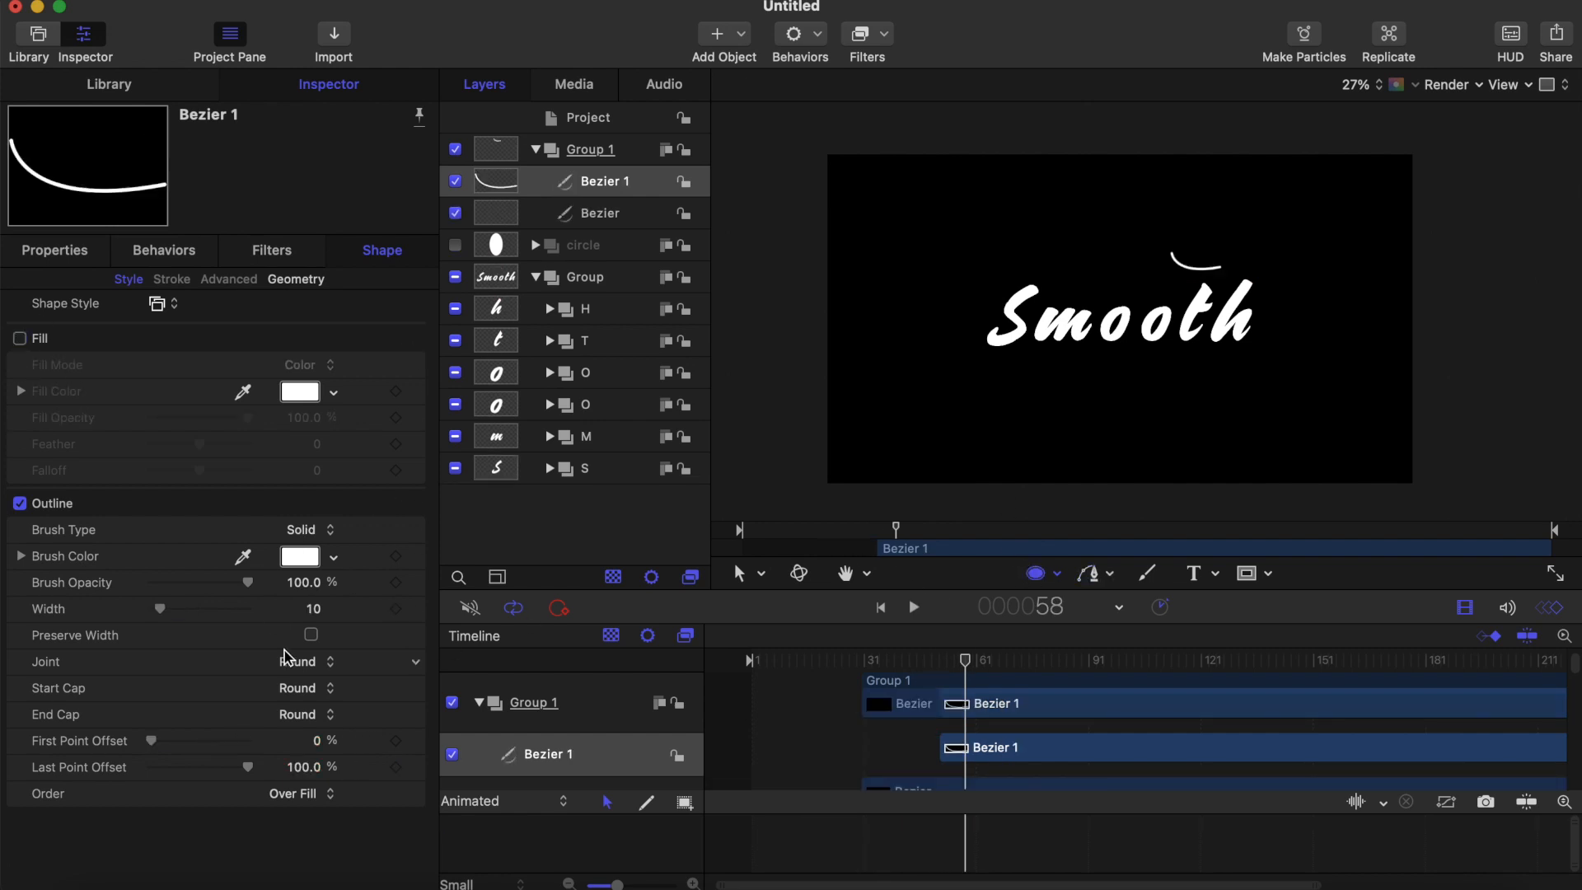
pyautogui.write('30')
pyautogui.press('Return')
# Keyframe the short stroke's First Point Offset from 100% at frame 51 to 0% at frame 56
pyautogui.moveTo(965, 660); pyautogui.dragTo(945, 666)
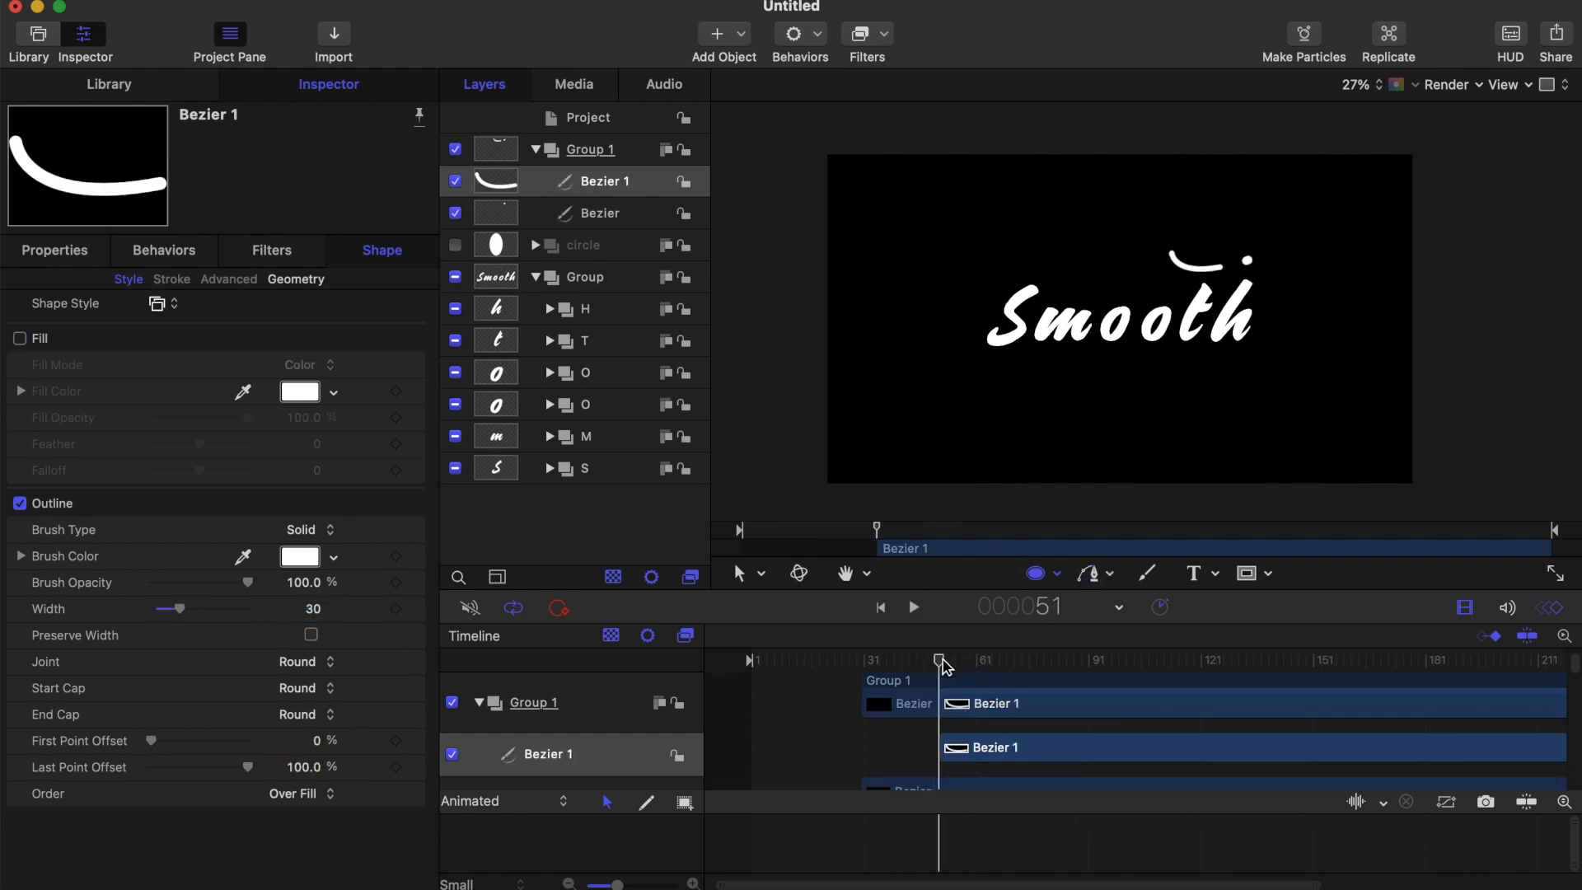
pyautogui.press('Left')
pyautogui.press('Right')
pyautogui.moveTo(152, 747)
pyautogui.mouseDown()
pyautogui.moveTo(247, 742)
pyautogui.moveTo(150, 742)
pyautogui.mouseUp()
pyautogui.click(398, 741)
pyautogui.press('Right')
pyautogui.press('Right')
pyautogui.press('Right')
pyautogui.press('Right')
pyautogui.press('Right')
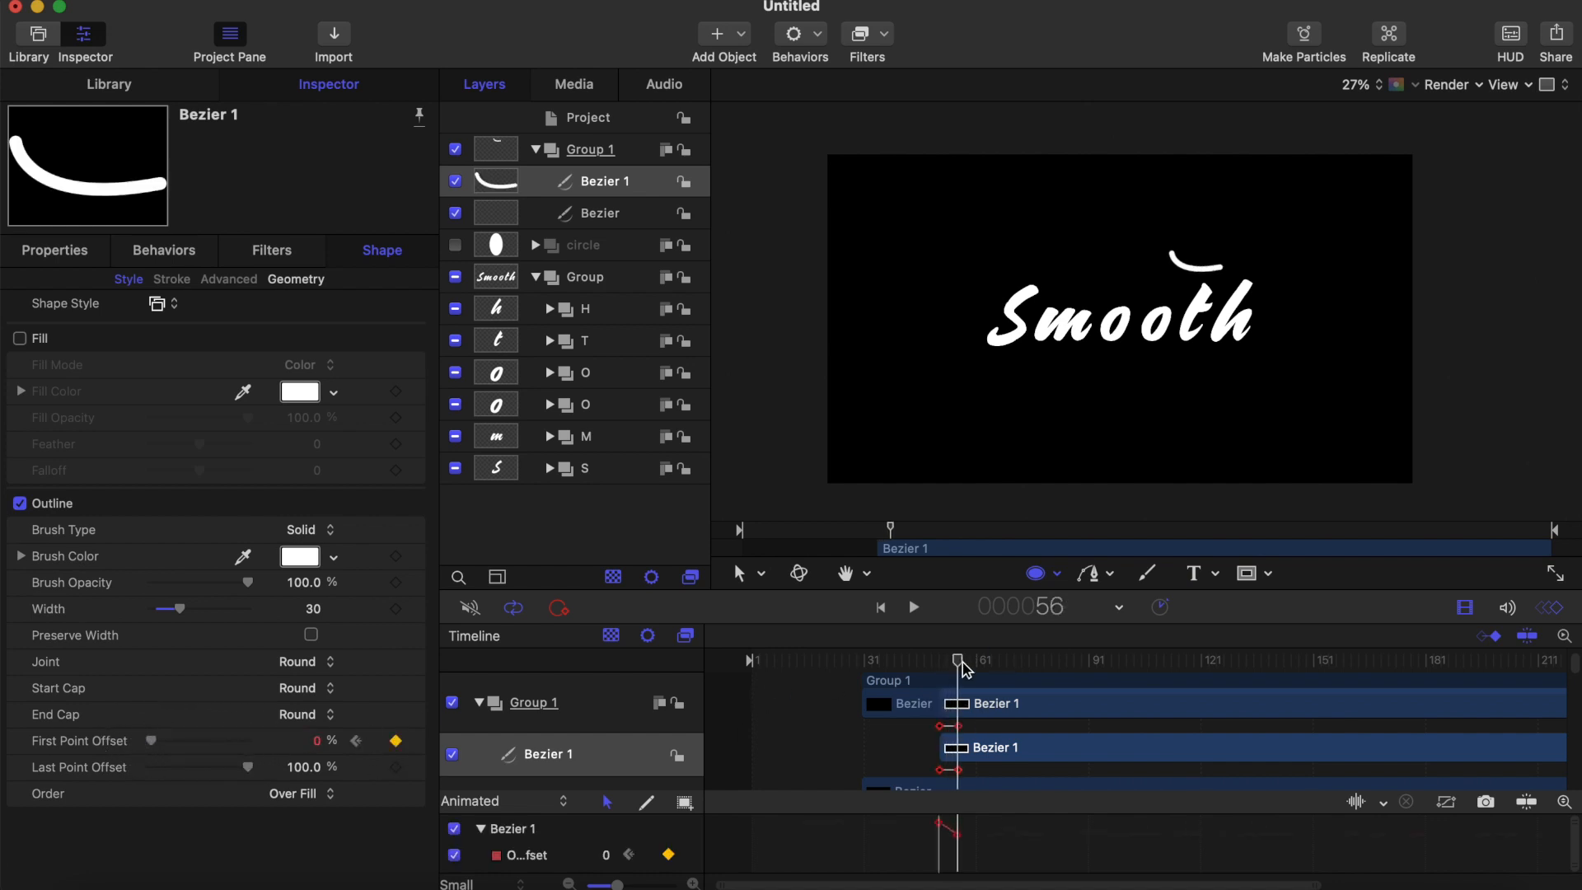
# Keyframe the short stroke's Last Point Offset from 100% at frame 53 to 0% at frame 59
pyautogui.press('Left')
pyautogui.press('Left')
pyautogui.press('Left')
pyautogui.moveTo(247, 767); pyautogui.dragTo(150, 766)
pyautogui.click(396, 768)
pyautogui.press('Right')
pyautogui.press('Right')
pyautogui.press('Right')
# Play the short stroke's animation twice to check the water drop motion
pyautogui.click(929, 662)
pyautogui.press('space')
pyautogui.moveTo(1003, 660); pyautogui.dragTo(932, 661)
pyautogui.press('space')
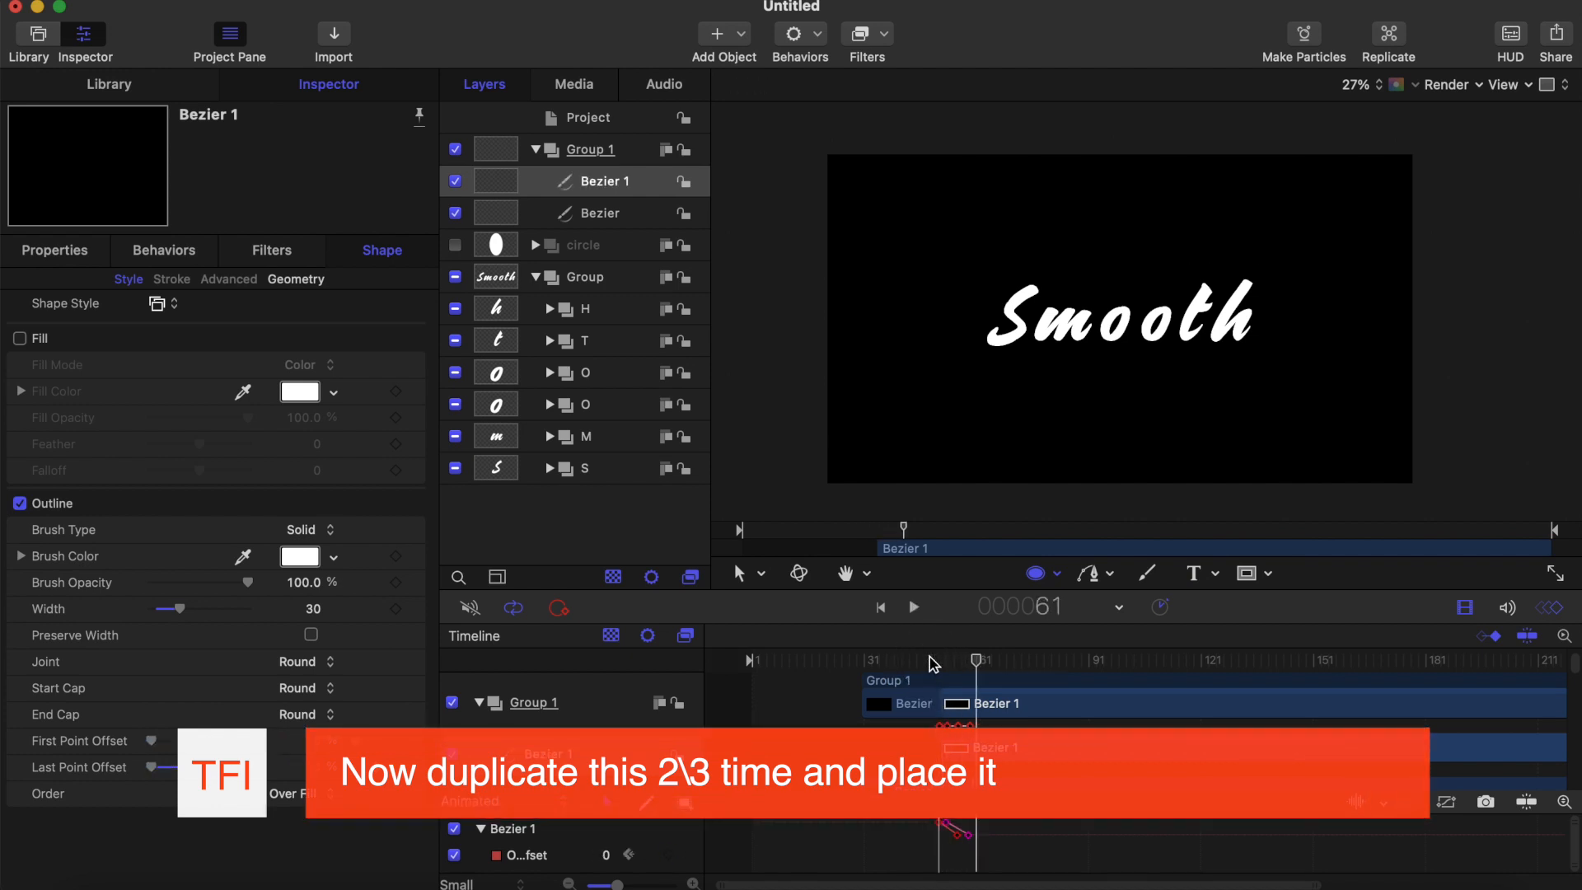
# Duplicate the Bezier 1 stroke and go to frame 54, where the copy can be seen for placement
pyautogui.click(610, 187)
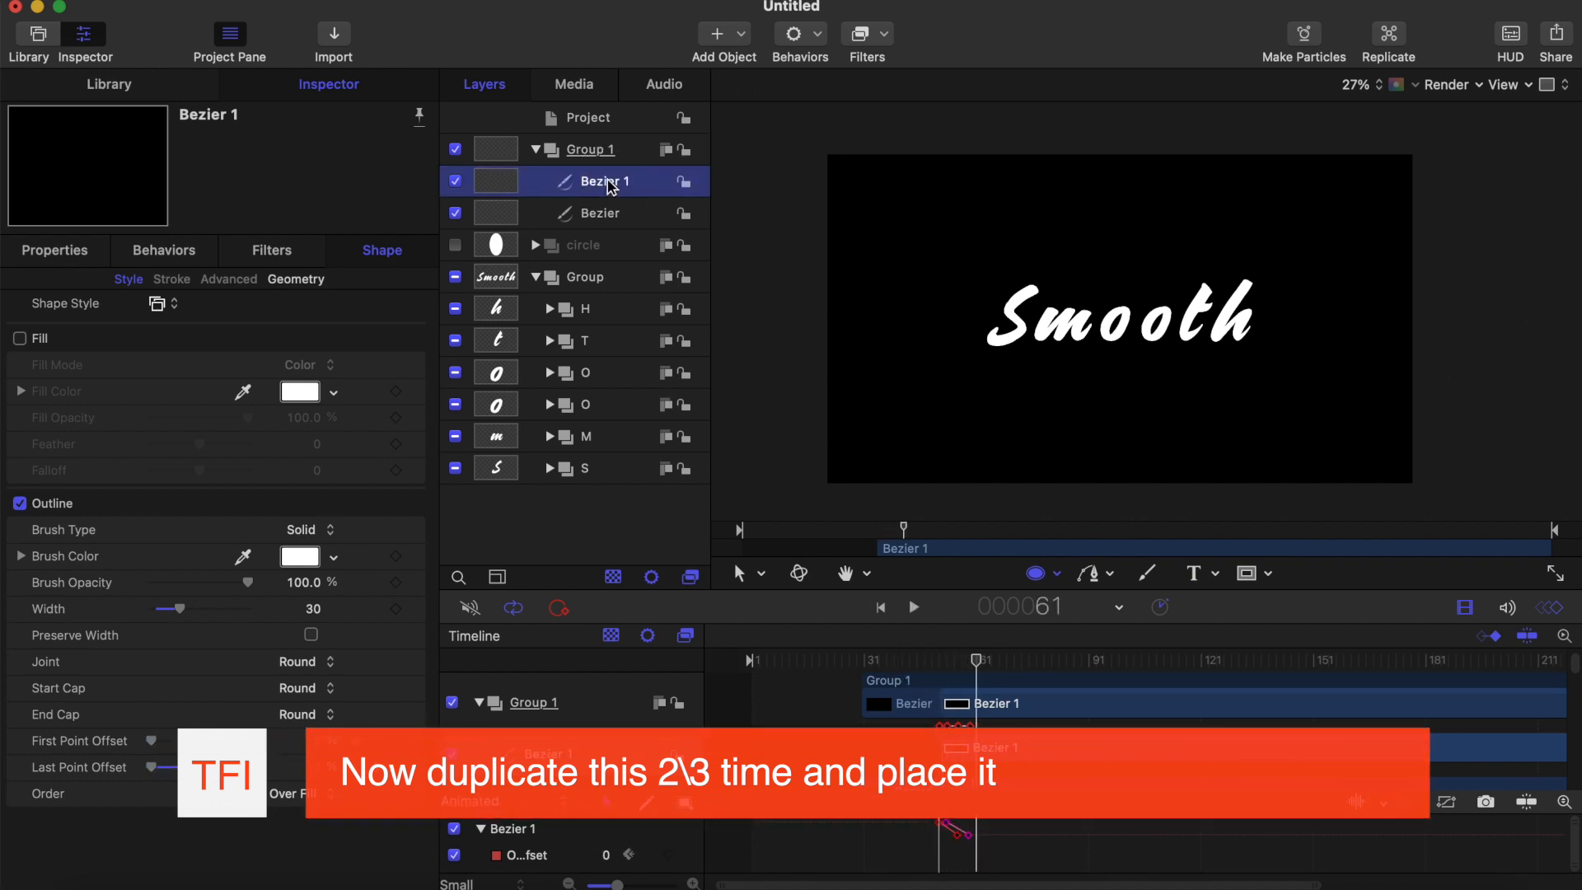
pyautogui.press('super+d')
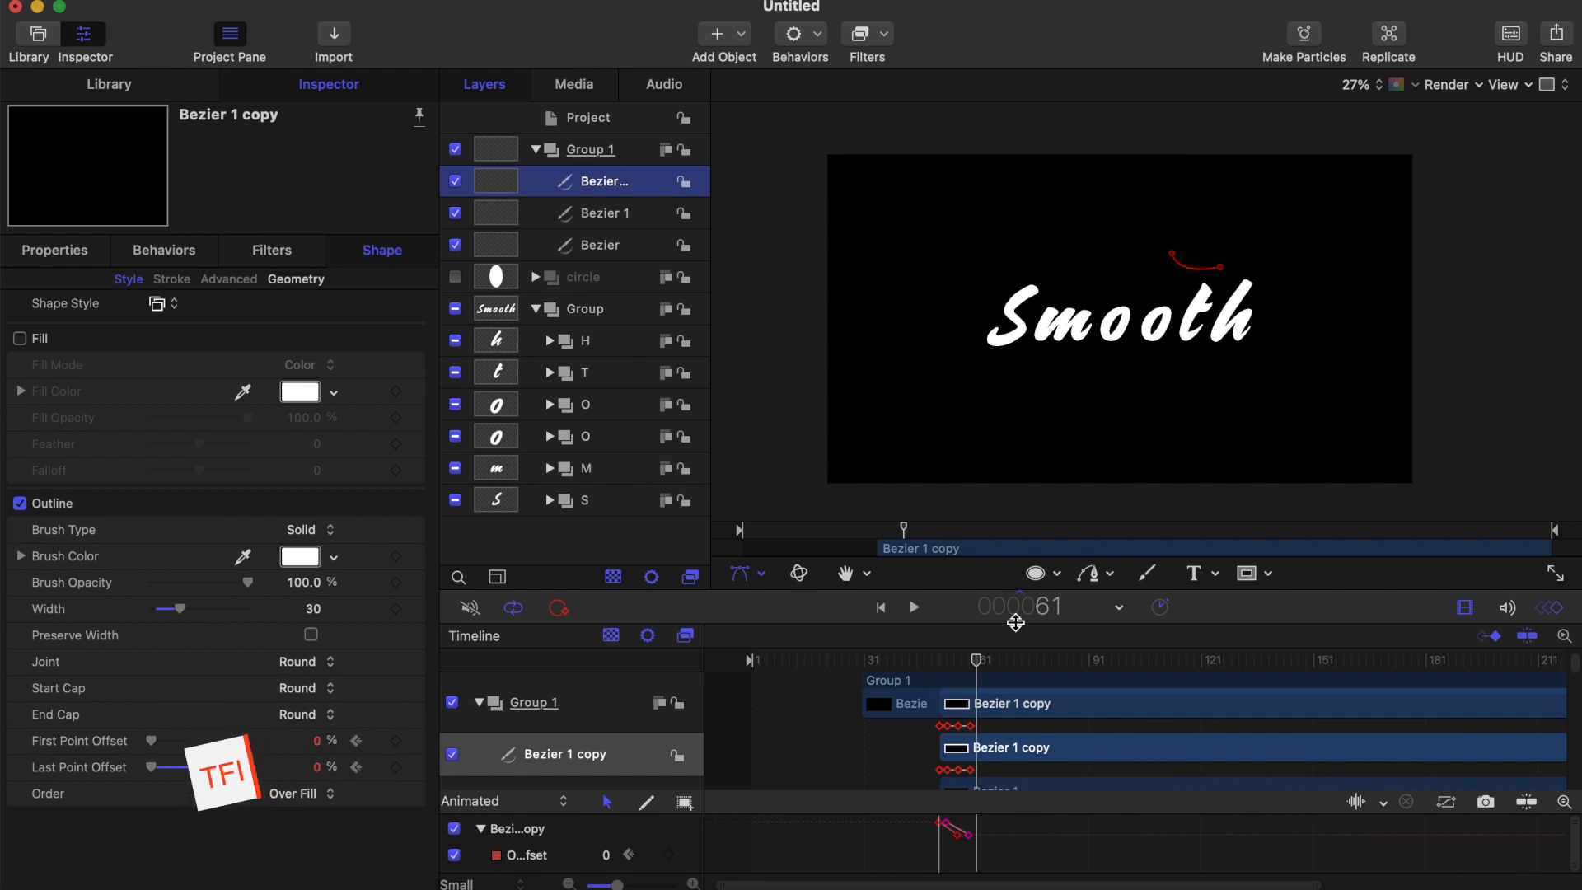
pyautogui.moveTo(978, 662); pyautogui.dragTo(954, 663)
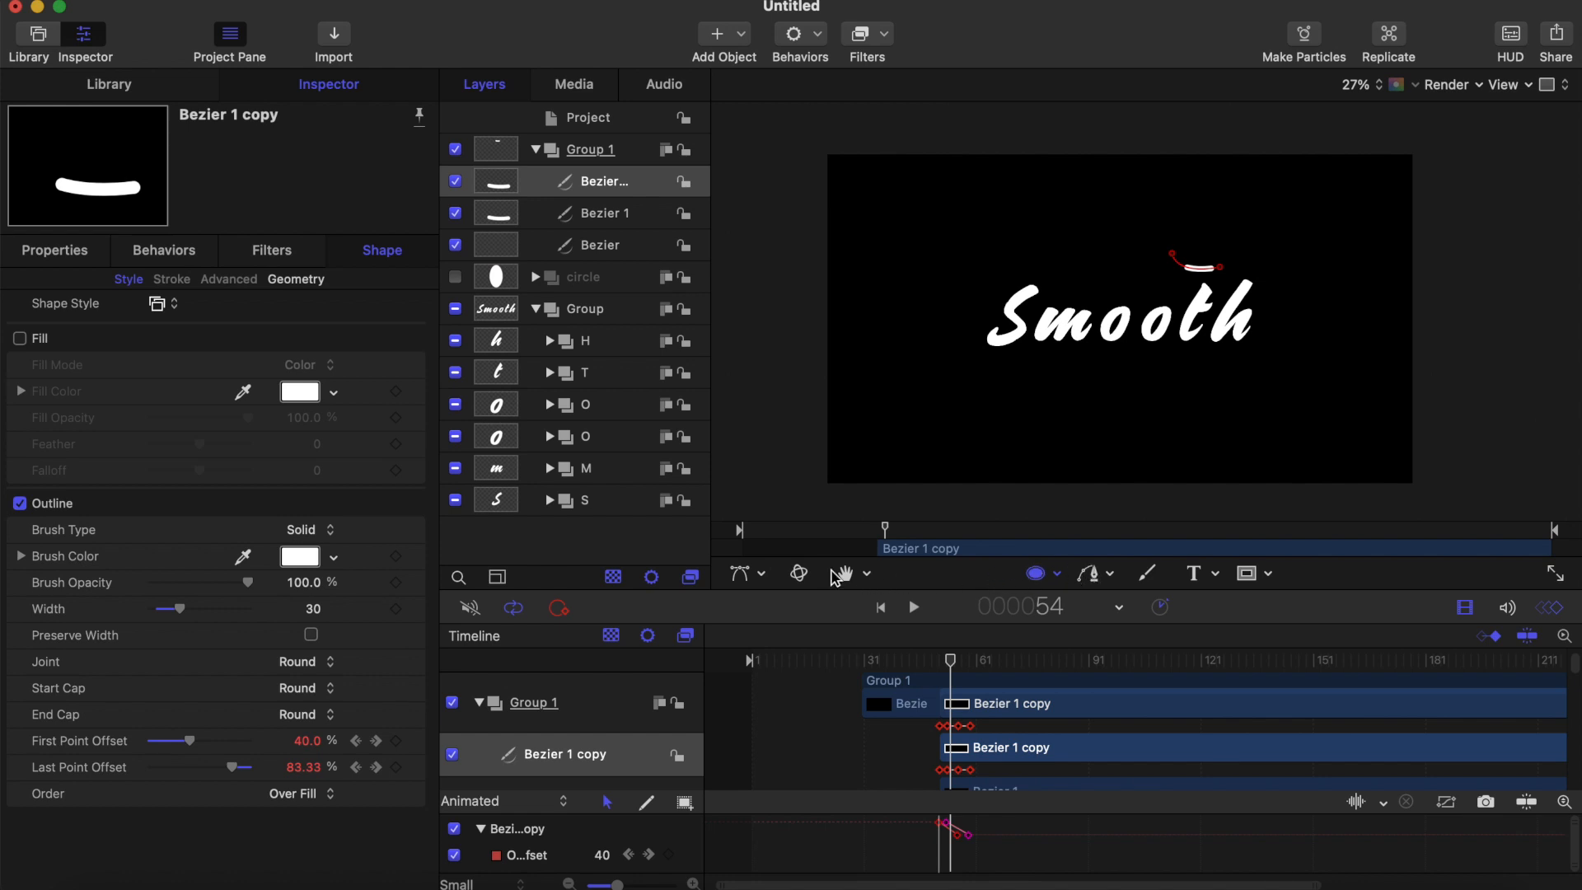
pyautogui.click(750, 576)
pyautogui.click(766, 600)
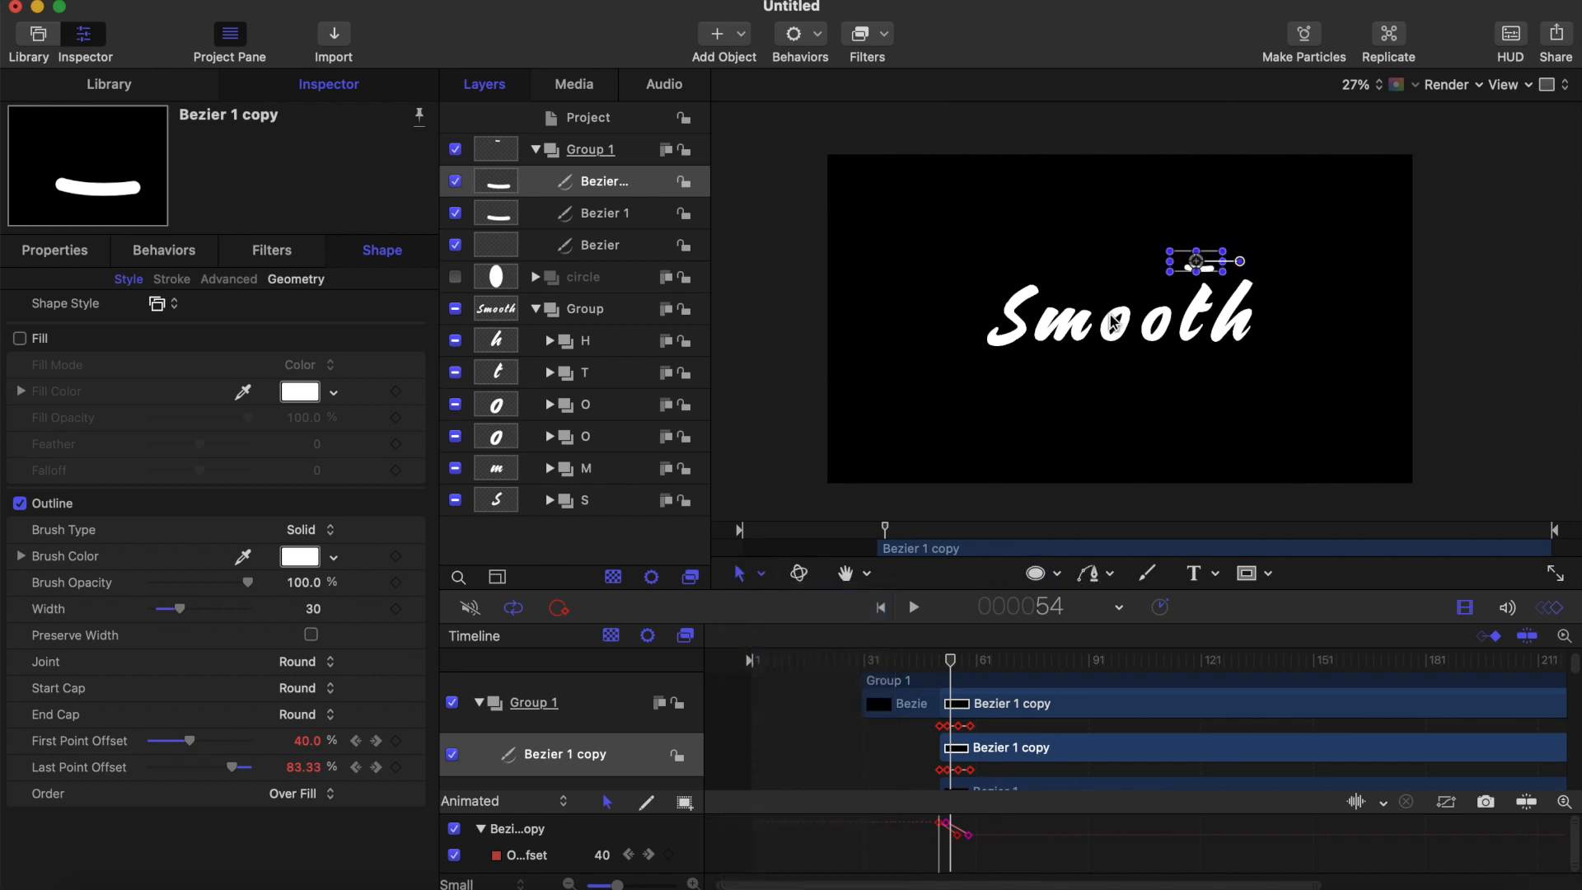
pyautogui.click(1044, 578)
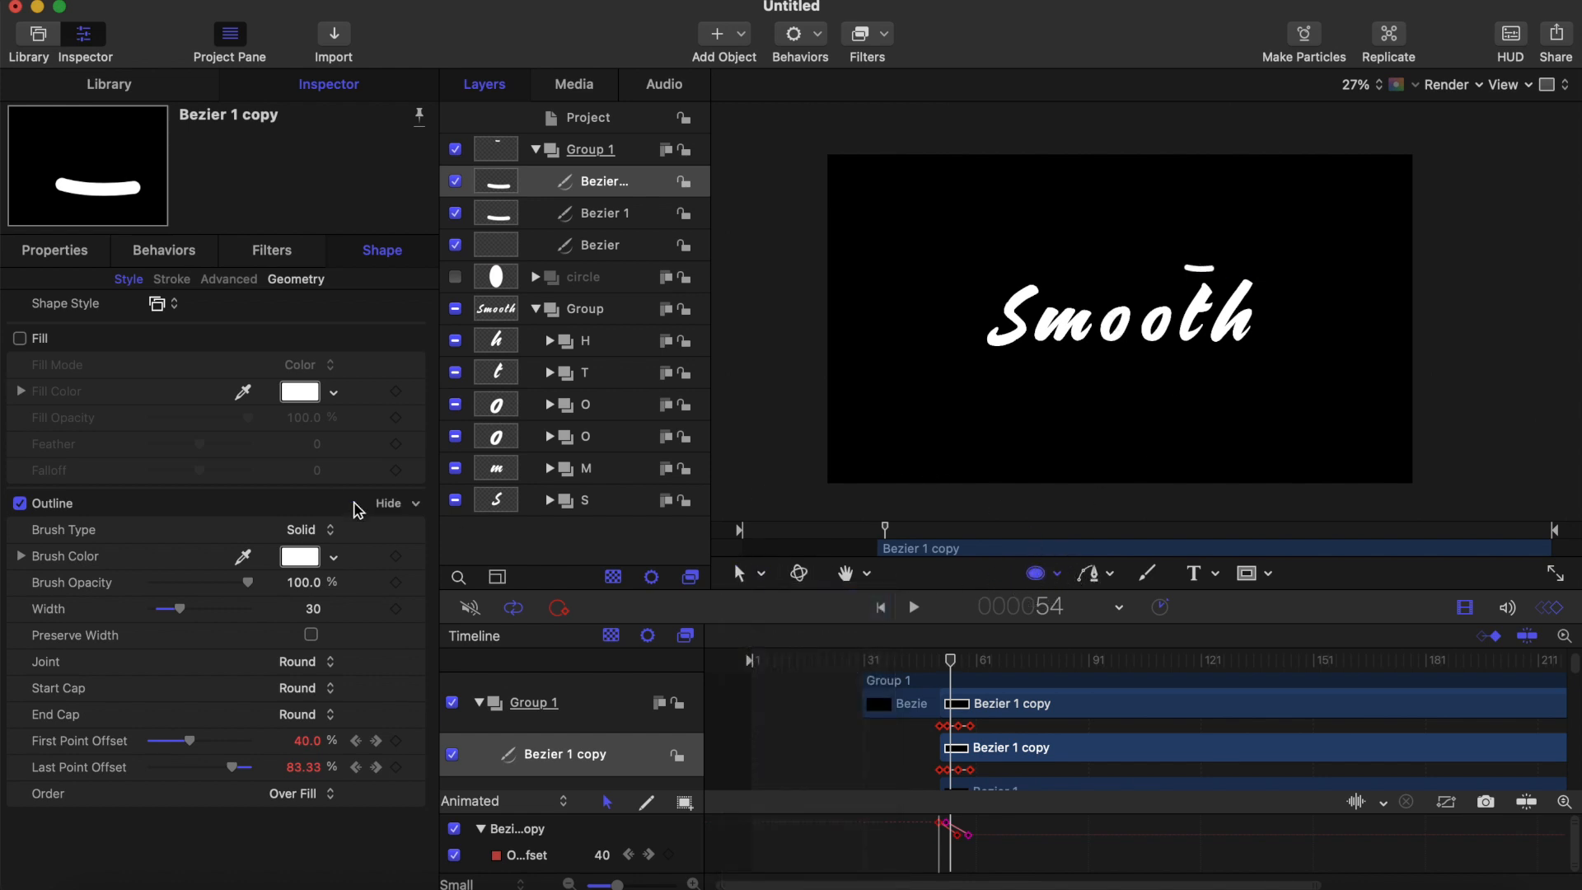
# Position the copied stroke at X 628.8 px and Y 282.9 px, and rotate it to 15°
pyautogui.click(52, 252)
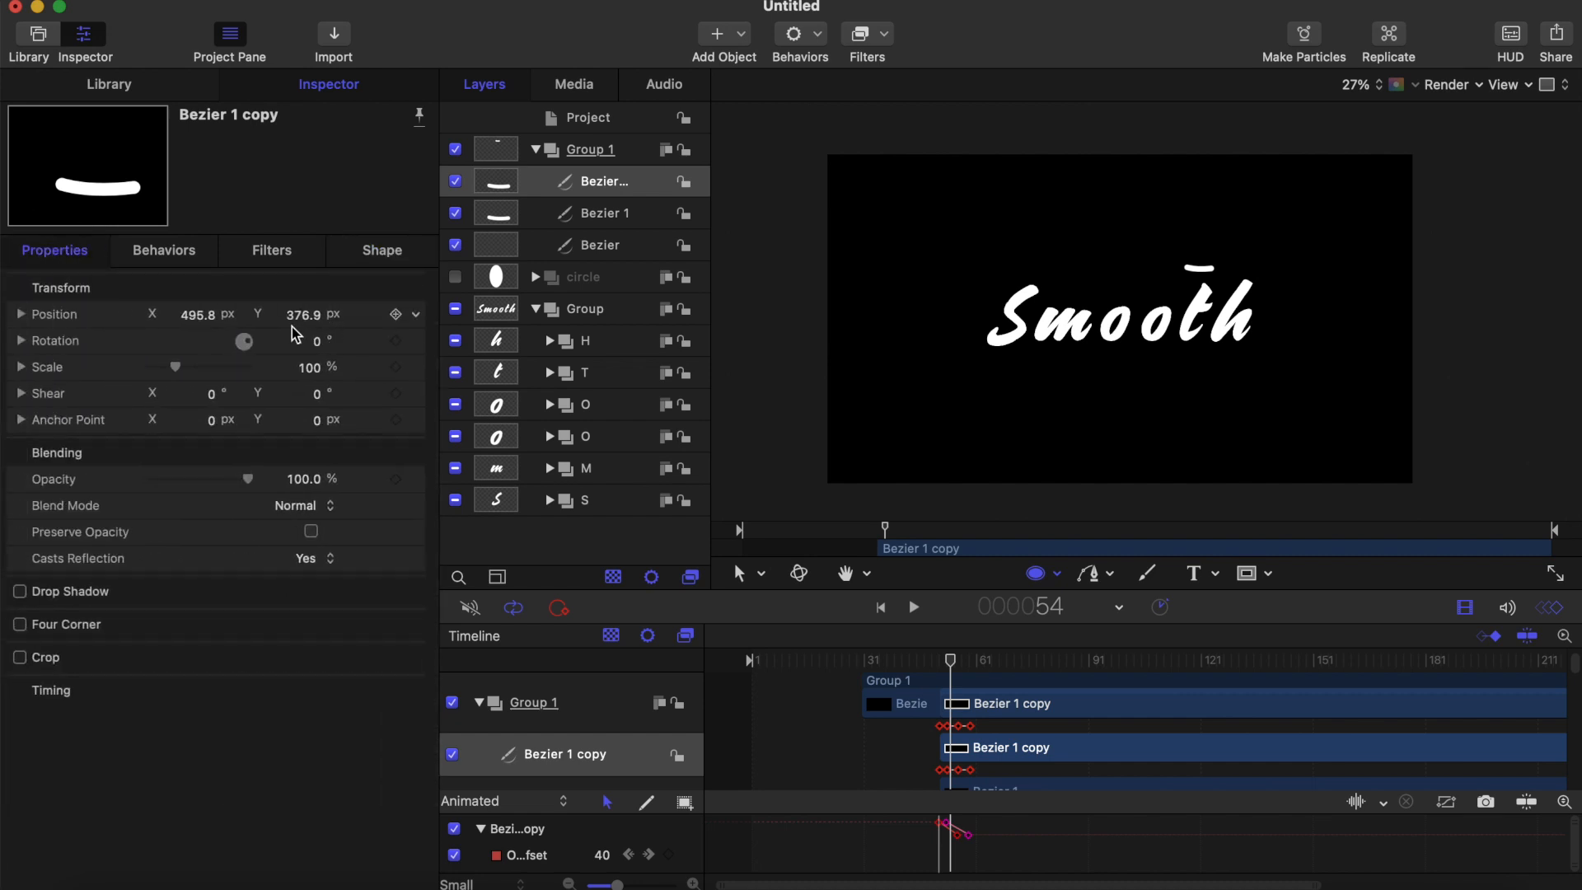
pyautogui.moveTo(300, 324); pyautogui.dragTo(302, 316)
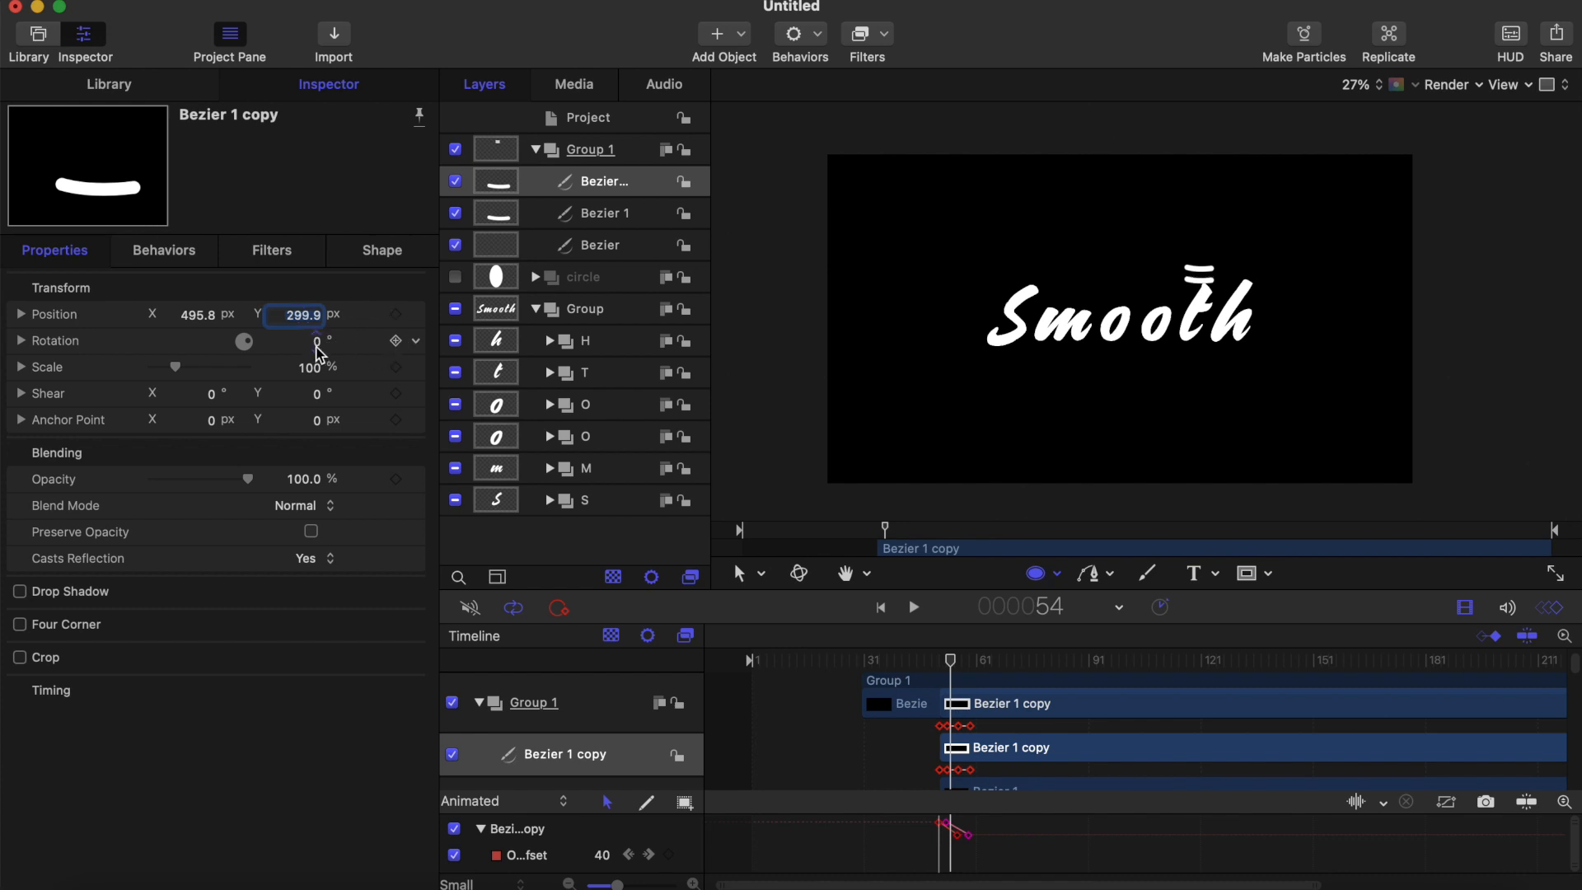
pyautogui.moveTo(322, 347); pyautogui.dragTo(322, 345)
pyautogui.moveTo(196, 315); pyautogui.dragTo(198, 317)
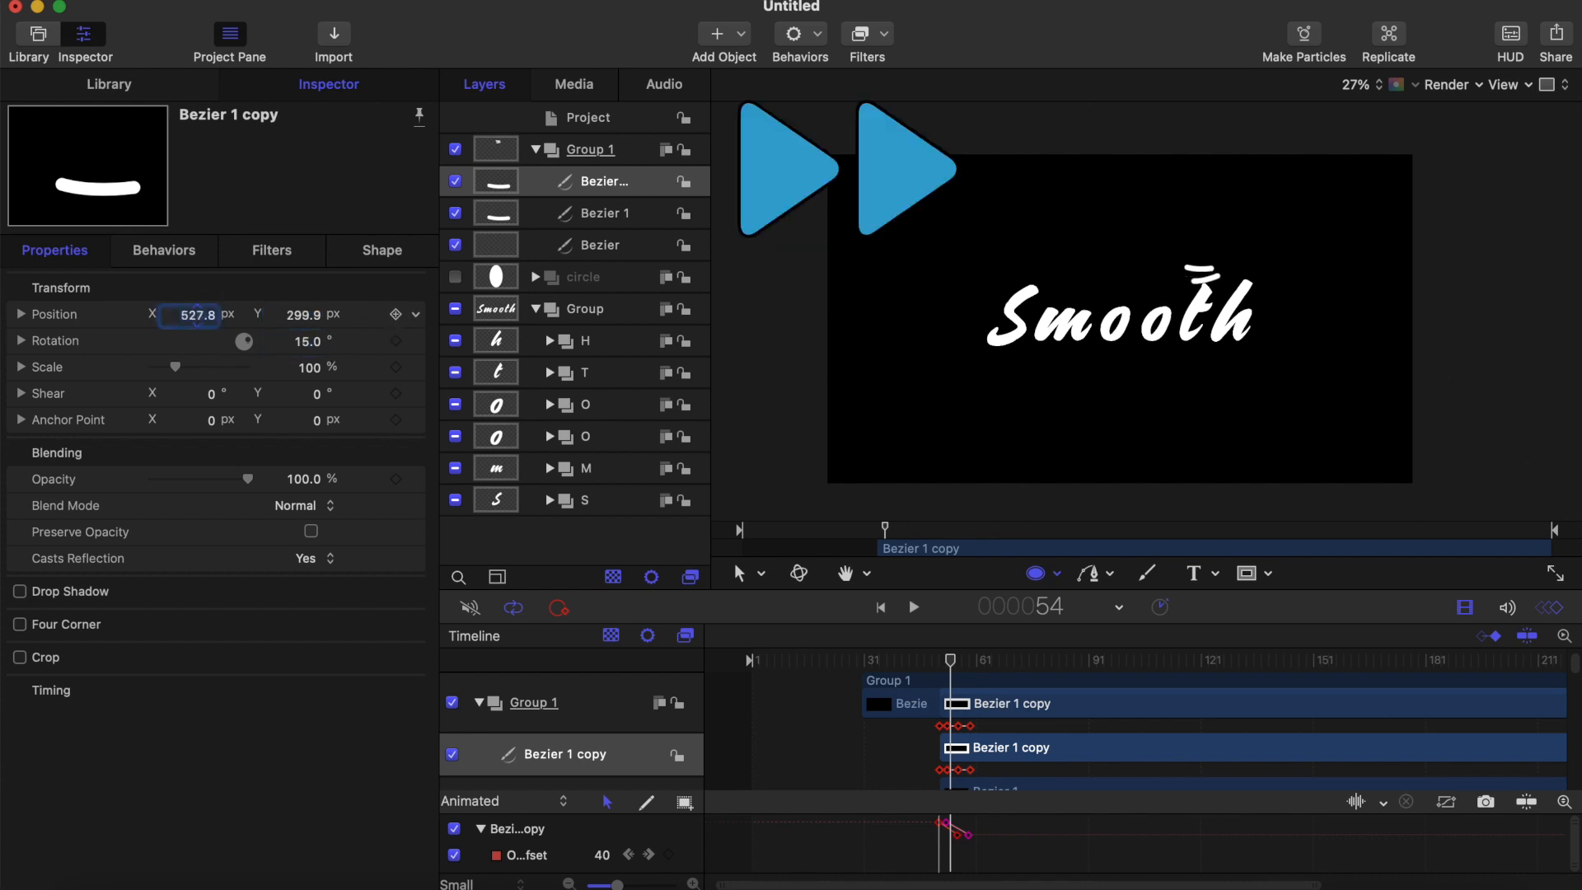
pyautogui.moveTo(304, 317); pyautogui.dragTo(300, 320)
# Play the animation from the start to check the copied drop stroke
pyautogui.click(768, 658)
pyautogui.press('space')
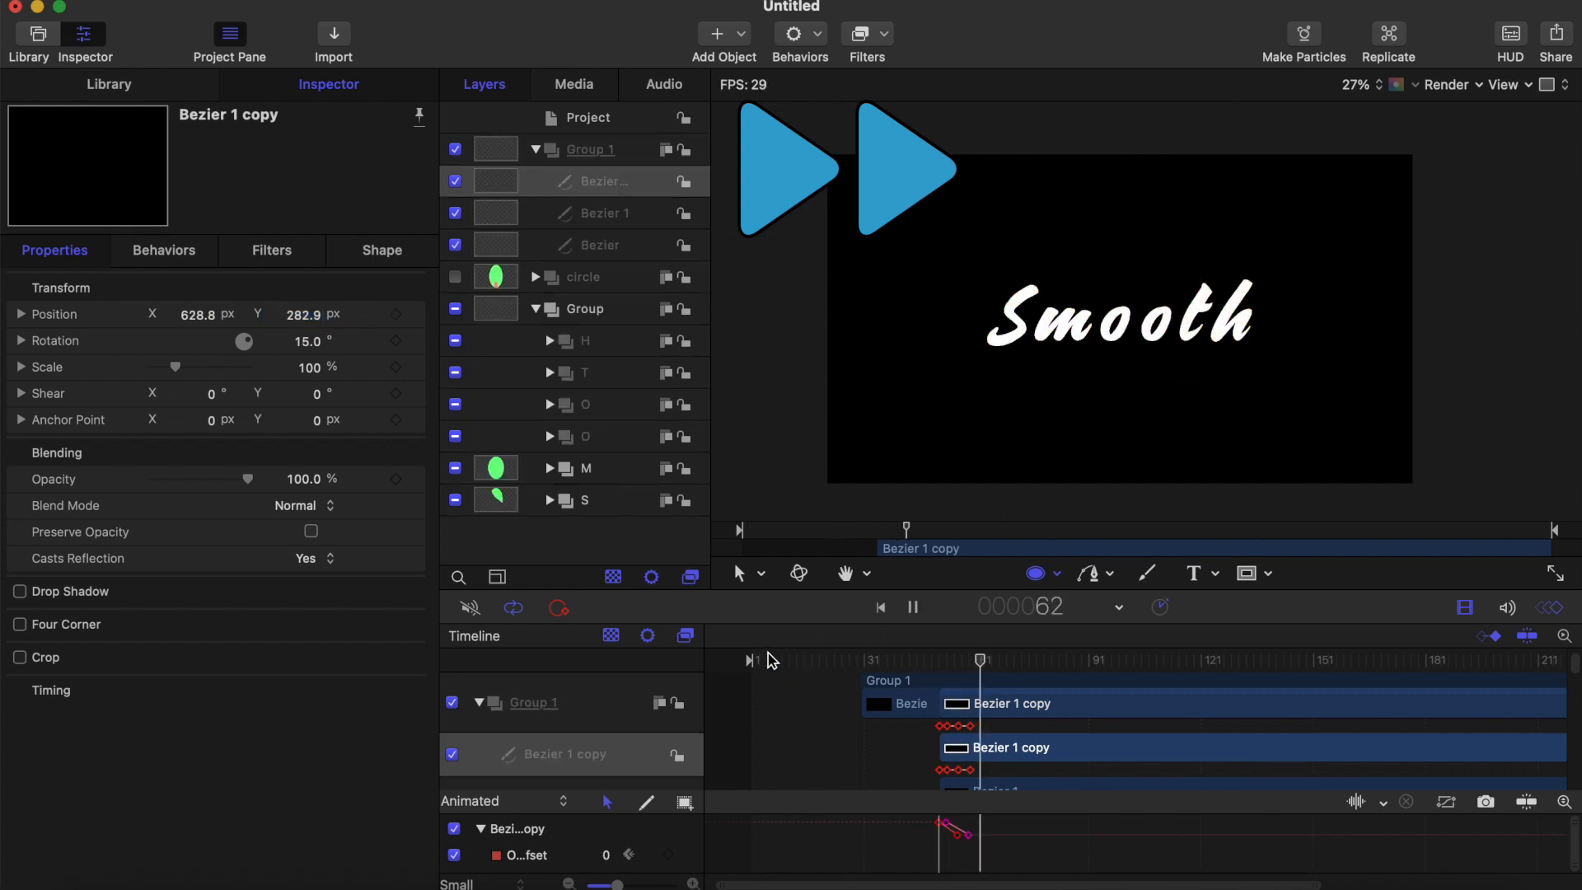
pyautogui.click(858, 656)
# Duplicate the rotated drop stroke and place the new copy just to the right of the letter h
pyautogui.press('super+d')
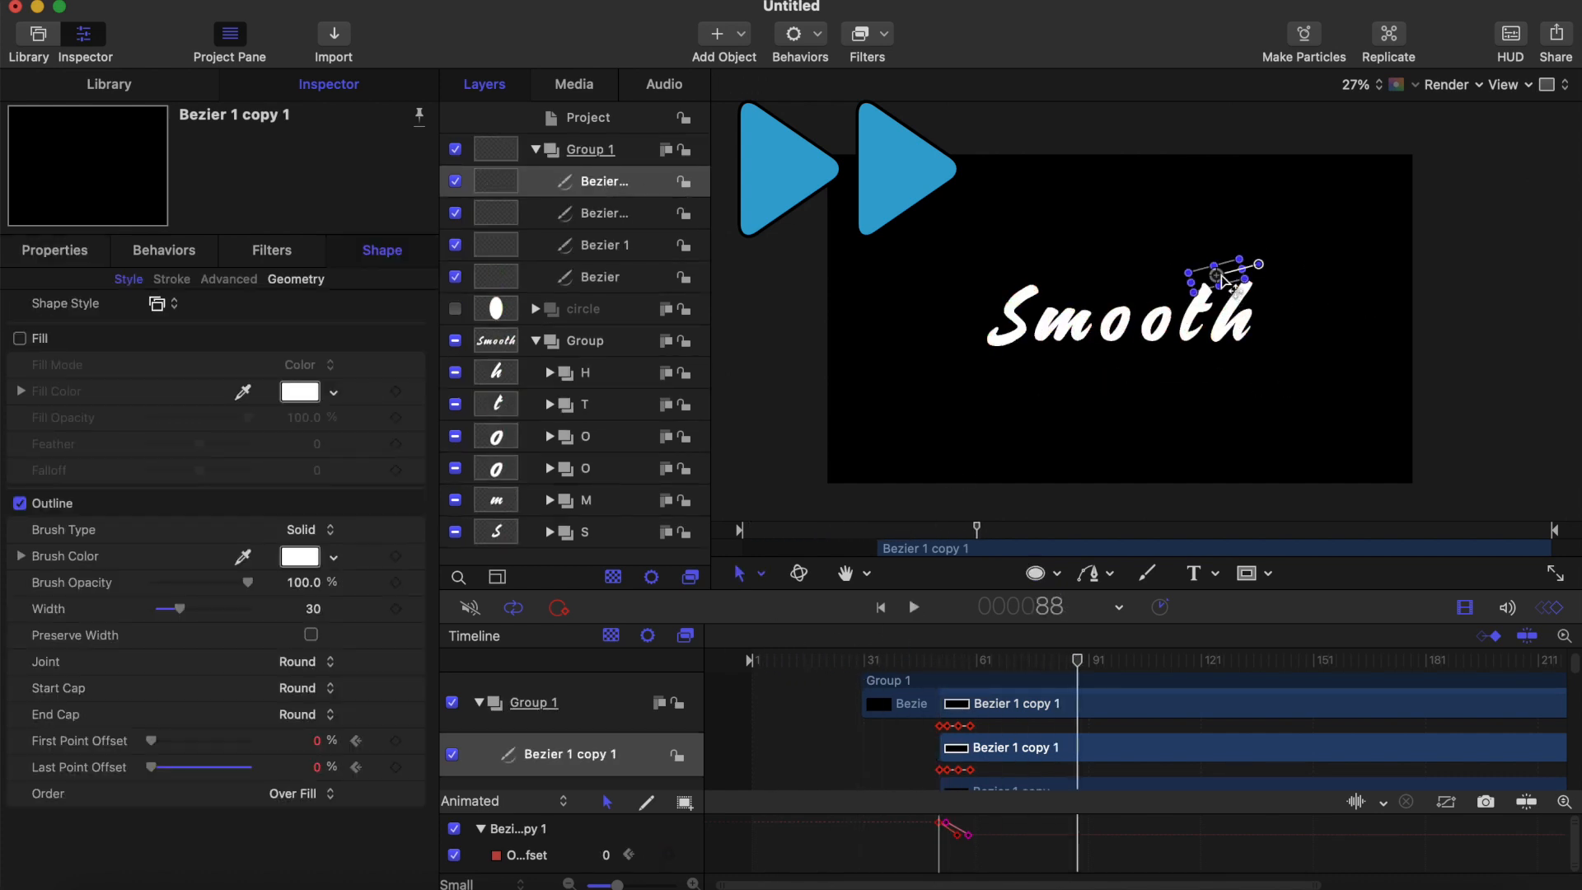
pyautogui.moveTo(1222, 274); pyautogui.dragTo(1279, 288)
pyautogui.moveTo(1077, 661); pyautogui.dragTo(922, 665)
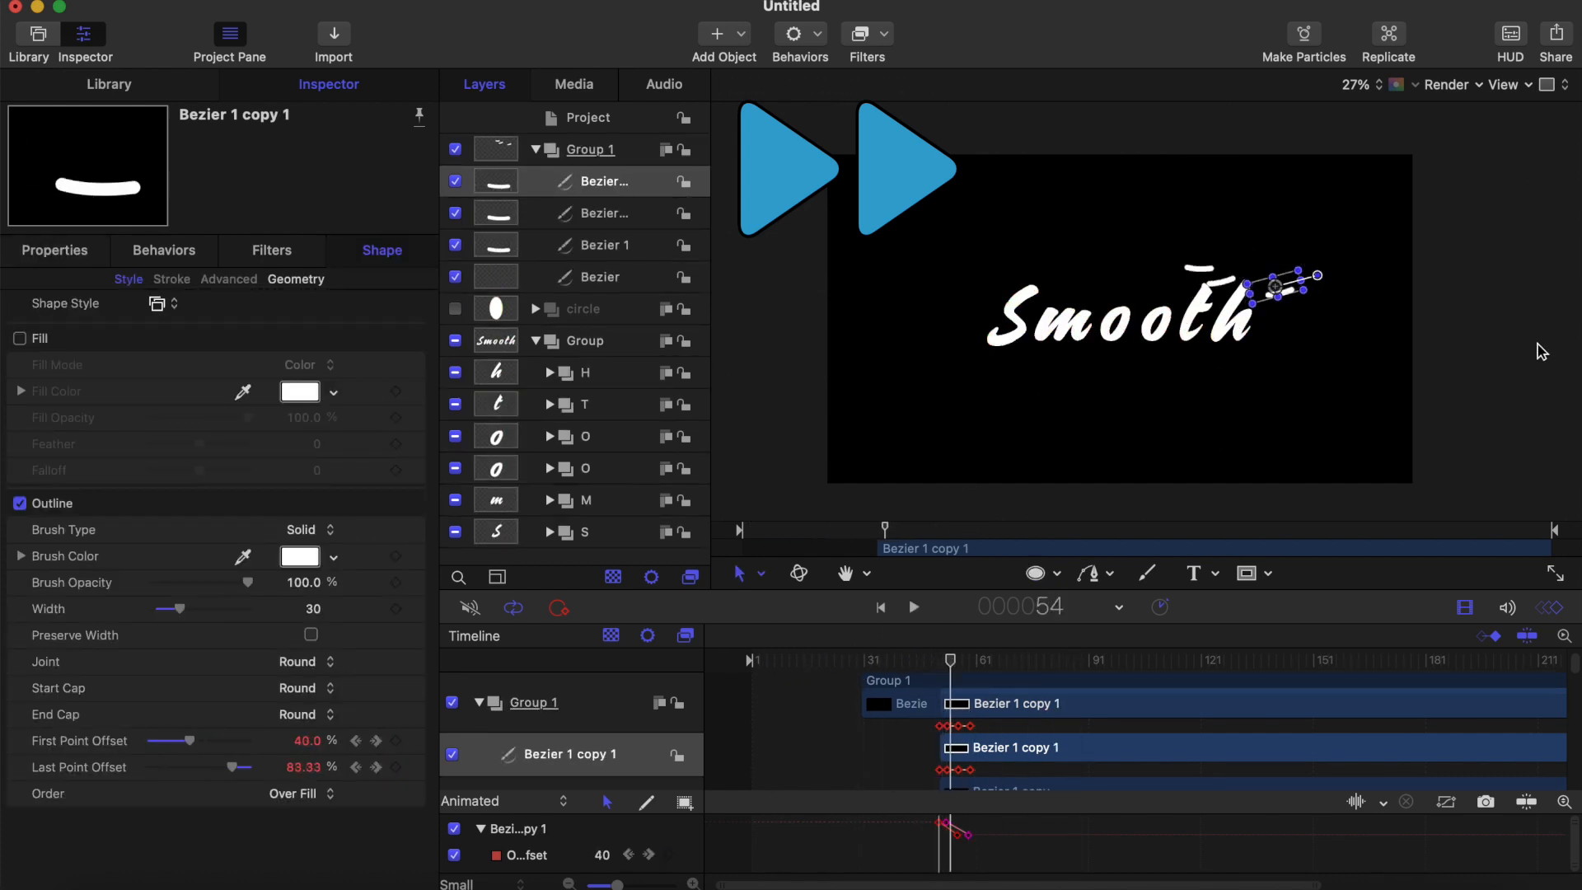
# Replay the whole text and splash animation to check the three drop strokes
pyautogui.press('space')
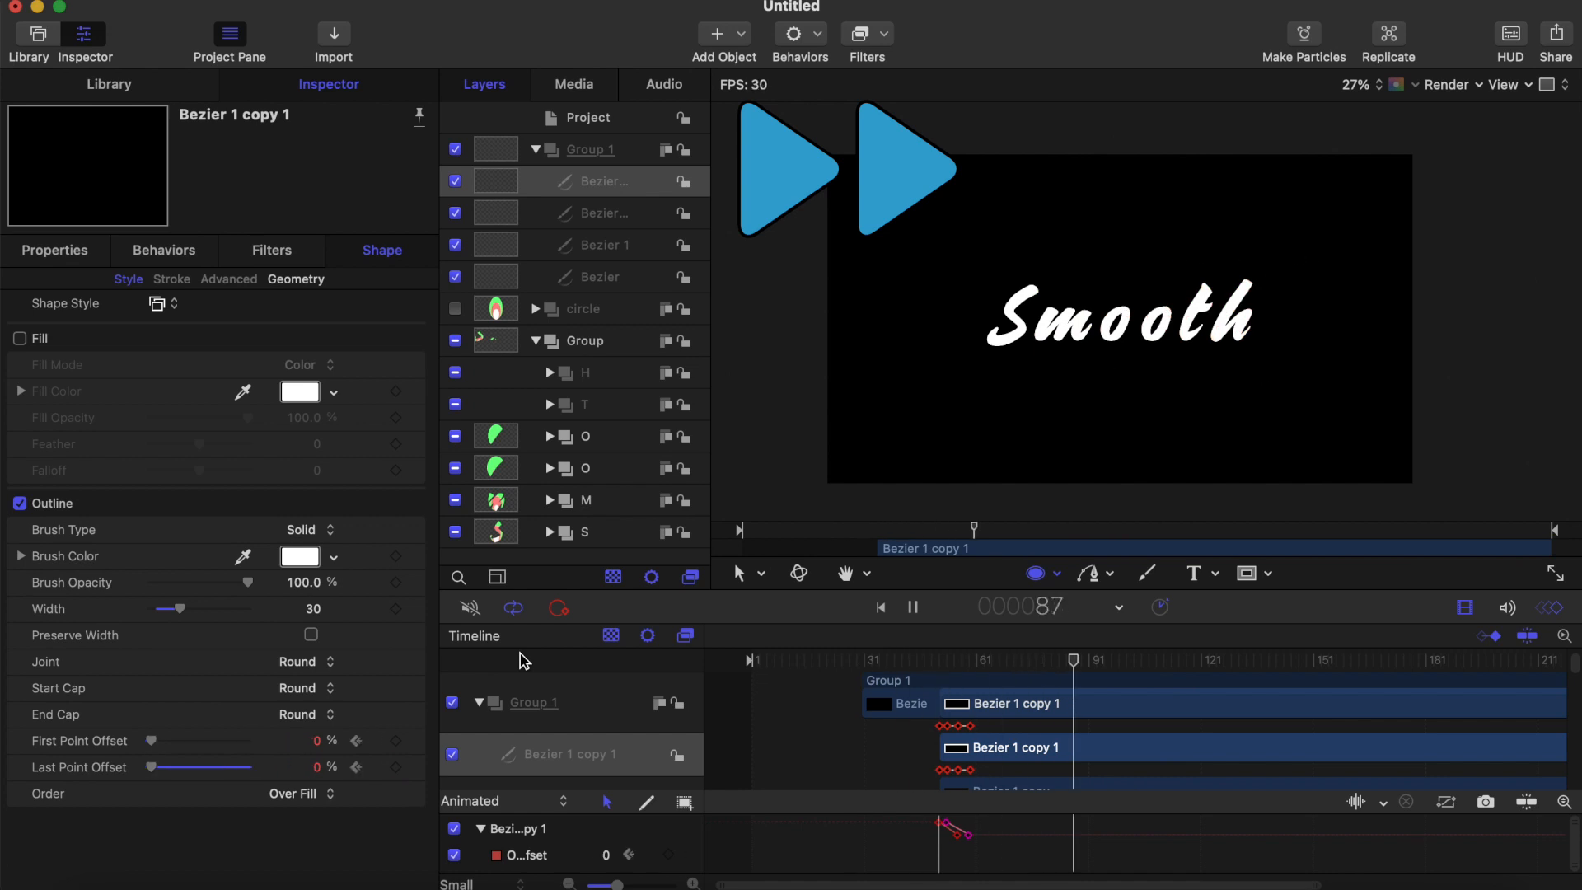
pyautogui.press('space')
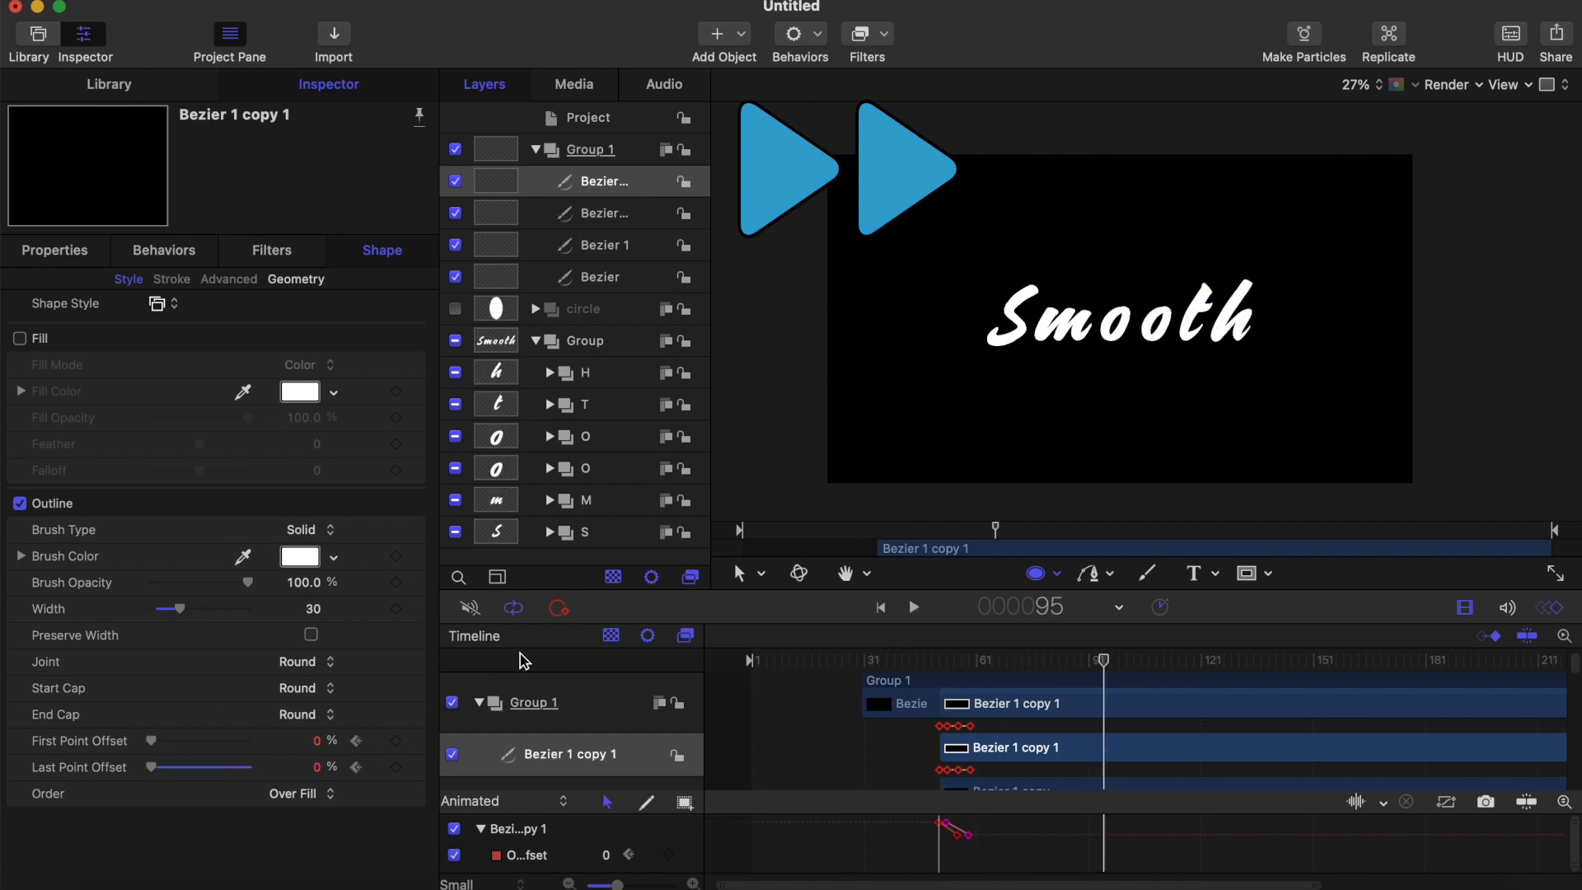
pyautogui.click(753, 658)
pyautogui.press('space')
pyautogui.press('space')
# Find the splash moment at frame 50 and shift the Bezier 1 drop stroke to start there
pyautogui.click(923, 659)
pyautogui.press('Left')
pyautogui.press('Left')
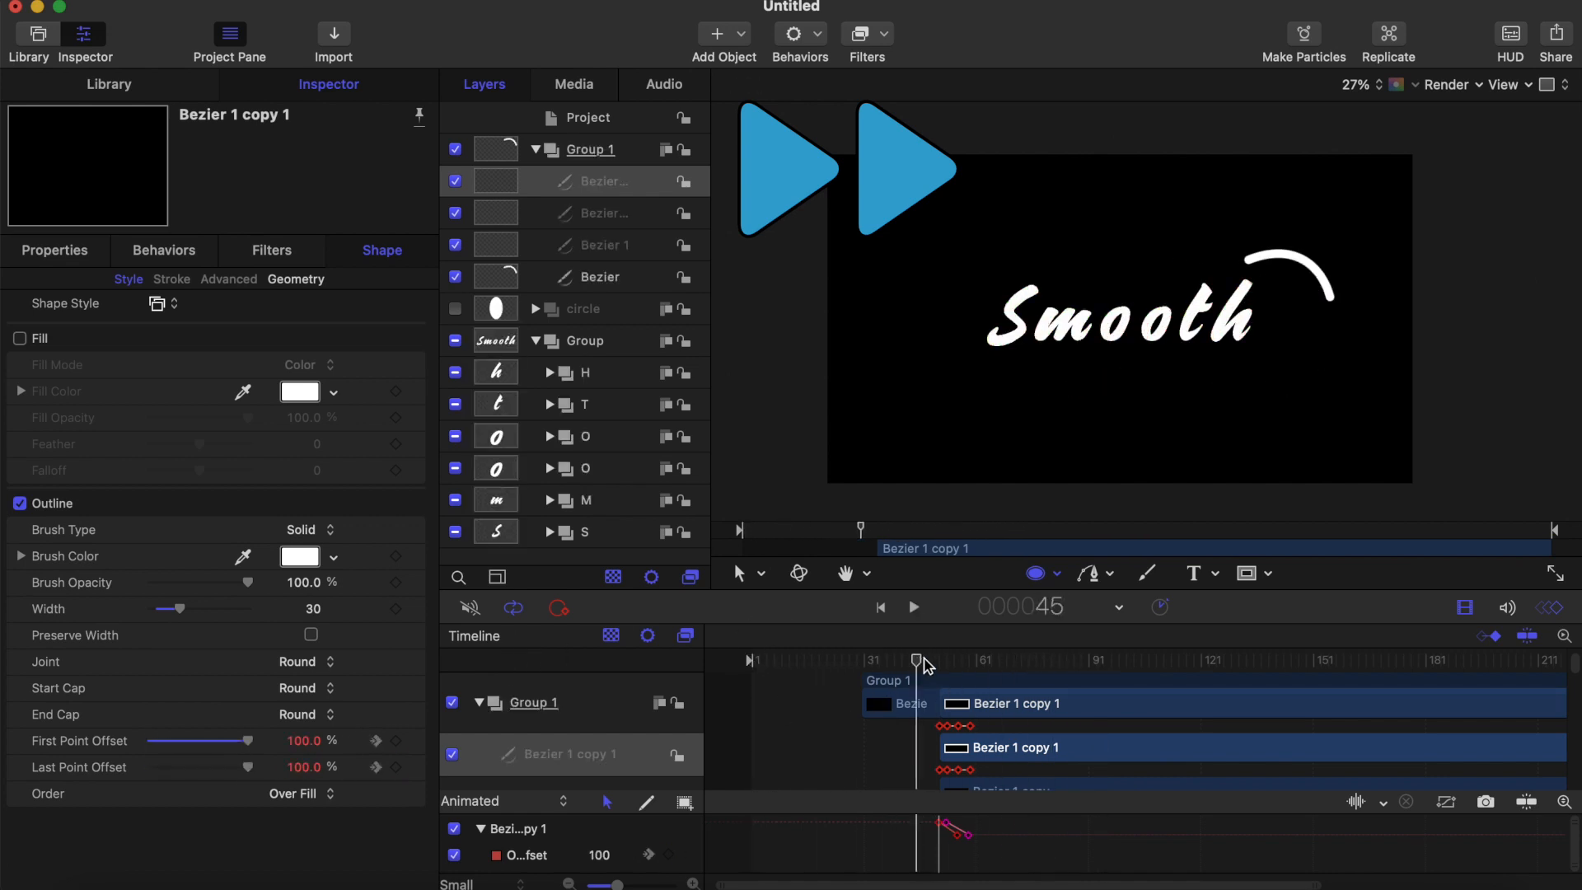
pyautogui.press('Right')
pyautogui.press('Right')
pyautogui.press('Right')
pyautogui.press('Right')
pyautogui.press('Right')
pyautogui.click(606, 277)
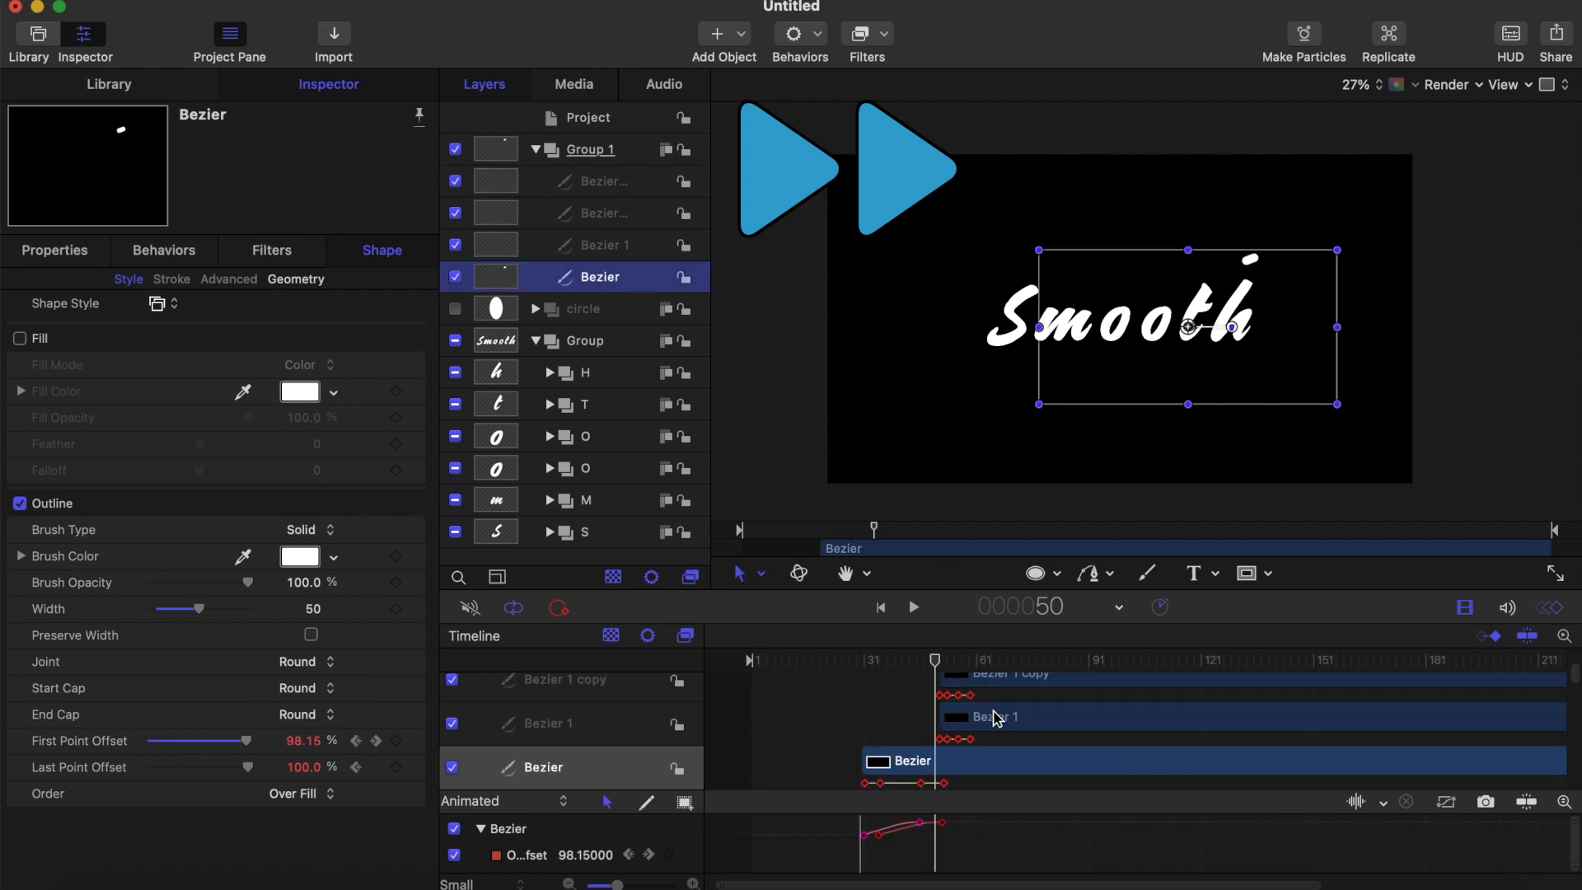
pyautogui.click(1040, 723)
pyautogui.moveTo(1033, 715); pyautogui.dragTo(1029, 717)
# Shift the Bezier 1 copy stroke to start at frame 50 as well, and select Bezier 1 copy 1
pyautogui.click(595, 219)
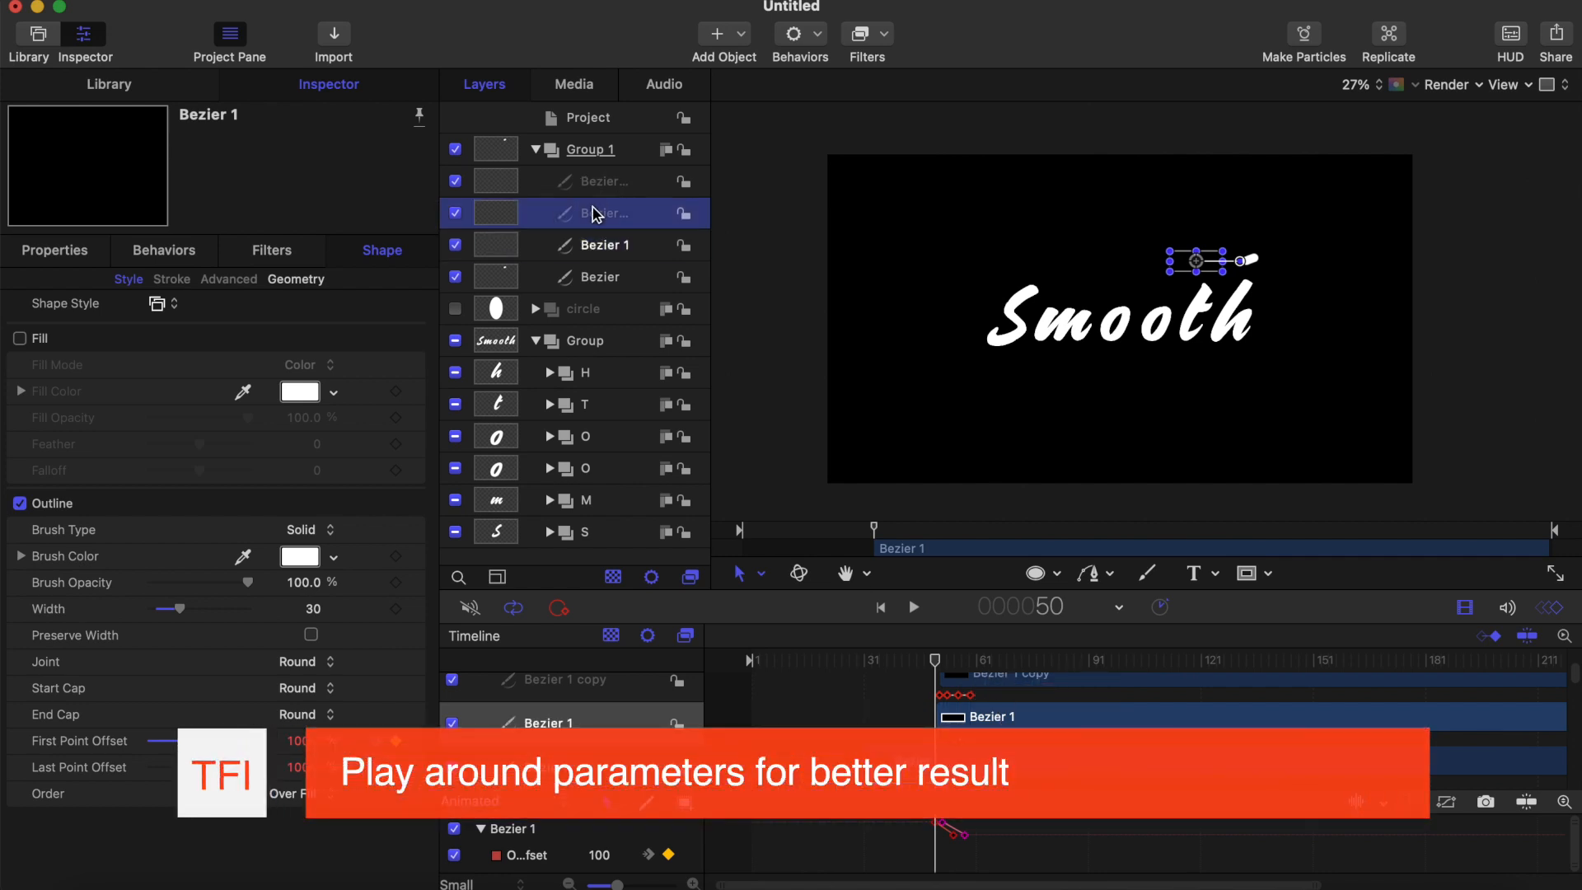
pyautogui.moveTo(1012, 697); pyautogui.dragTo(1009, 692)
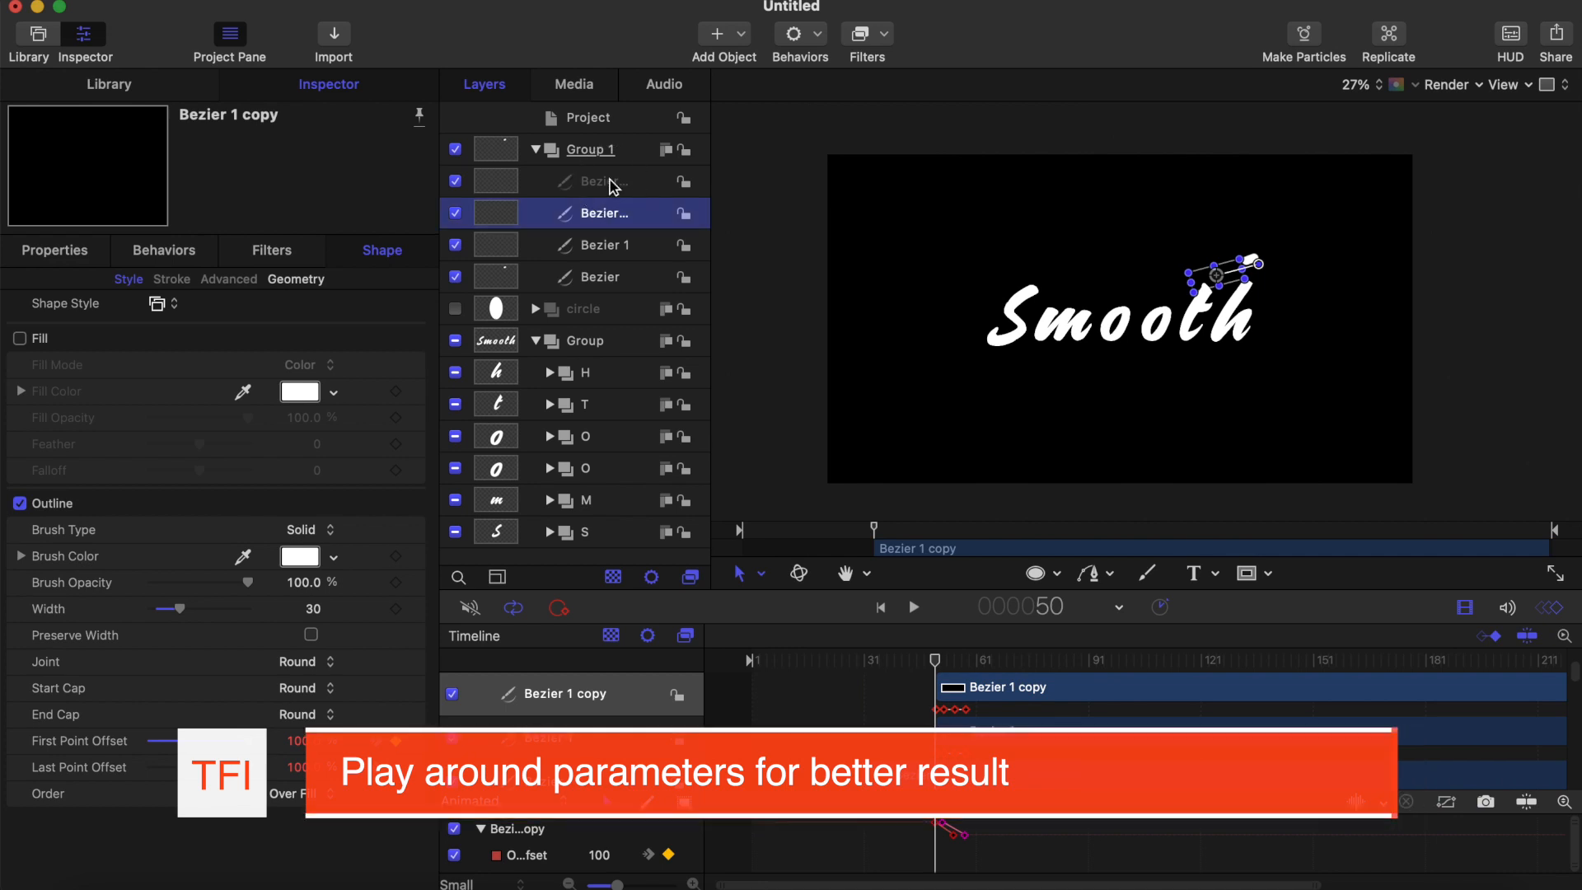
pyautogui.press('super+d')
pyautogui.moveTo(988, 731); pyautogui.dragTo(988, 731)
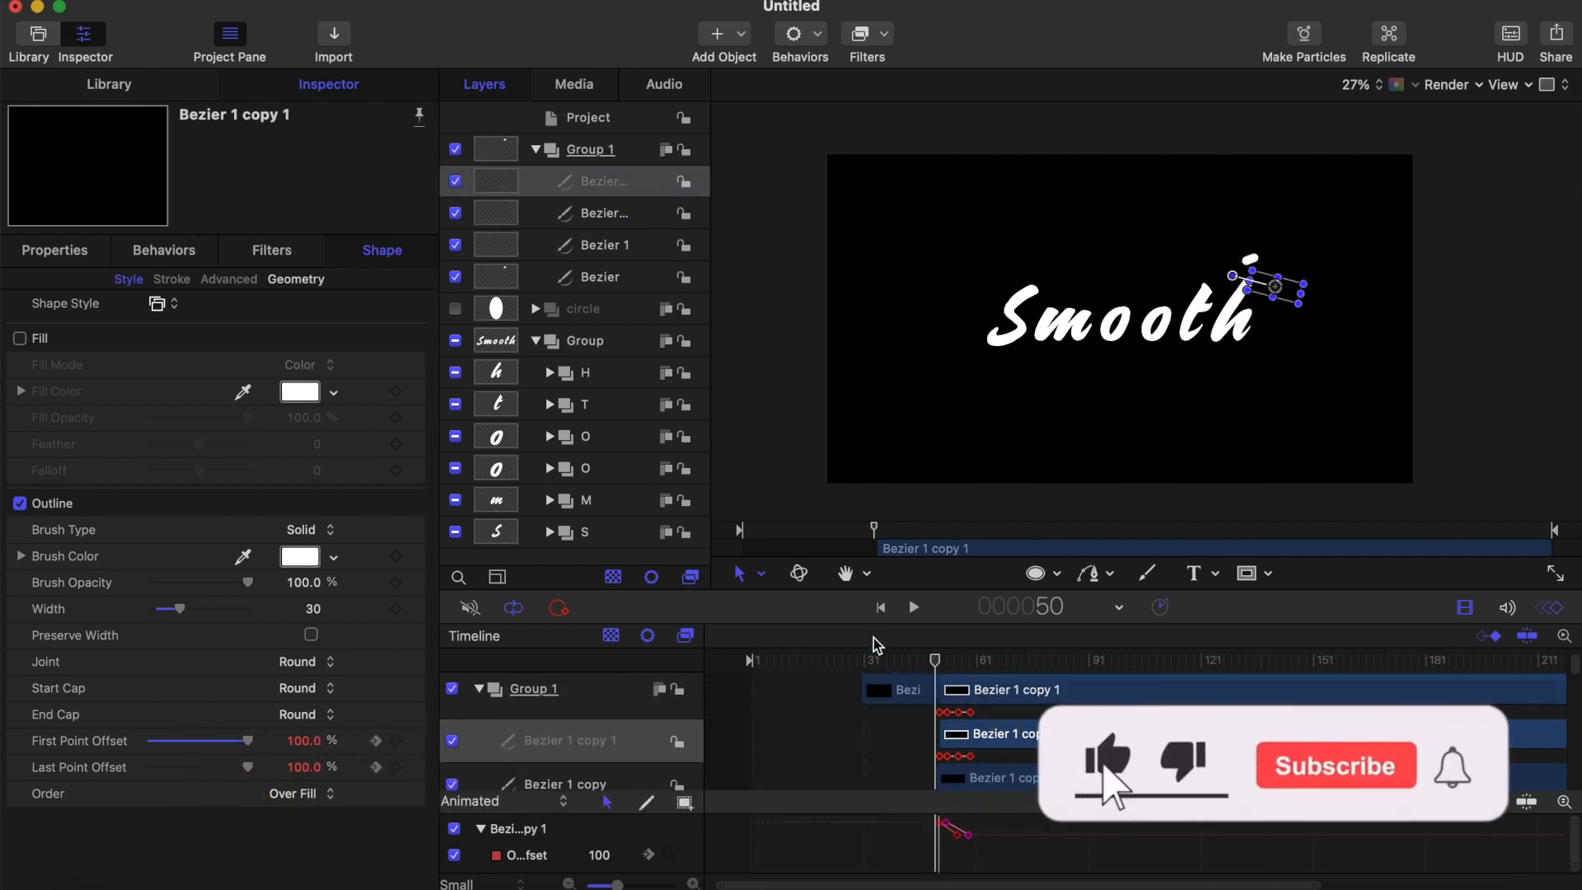
# Play the finished text reveal with its splash drops and return the playhead toward the start
pyautogui.press('space')
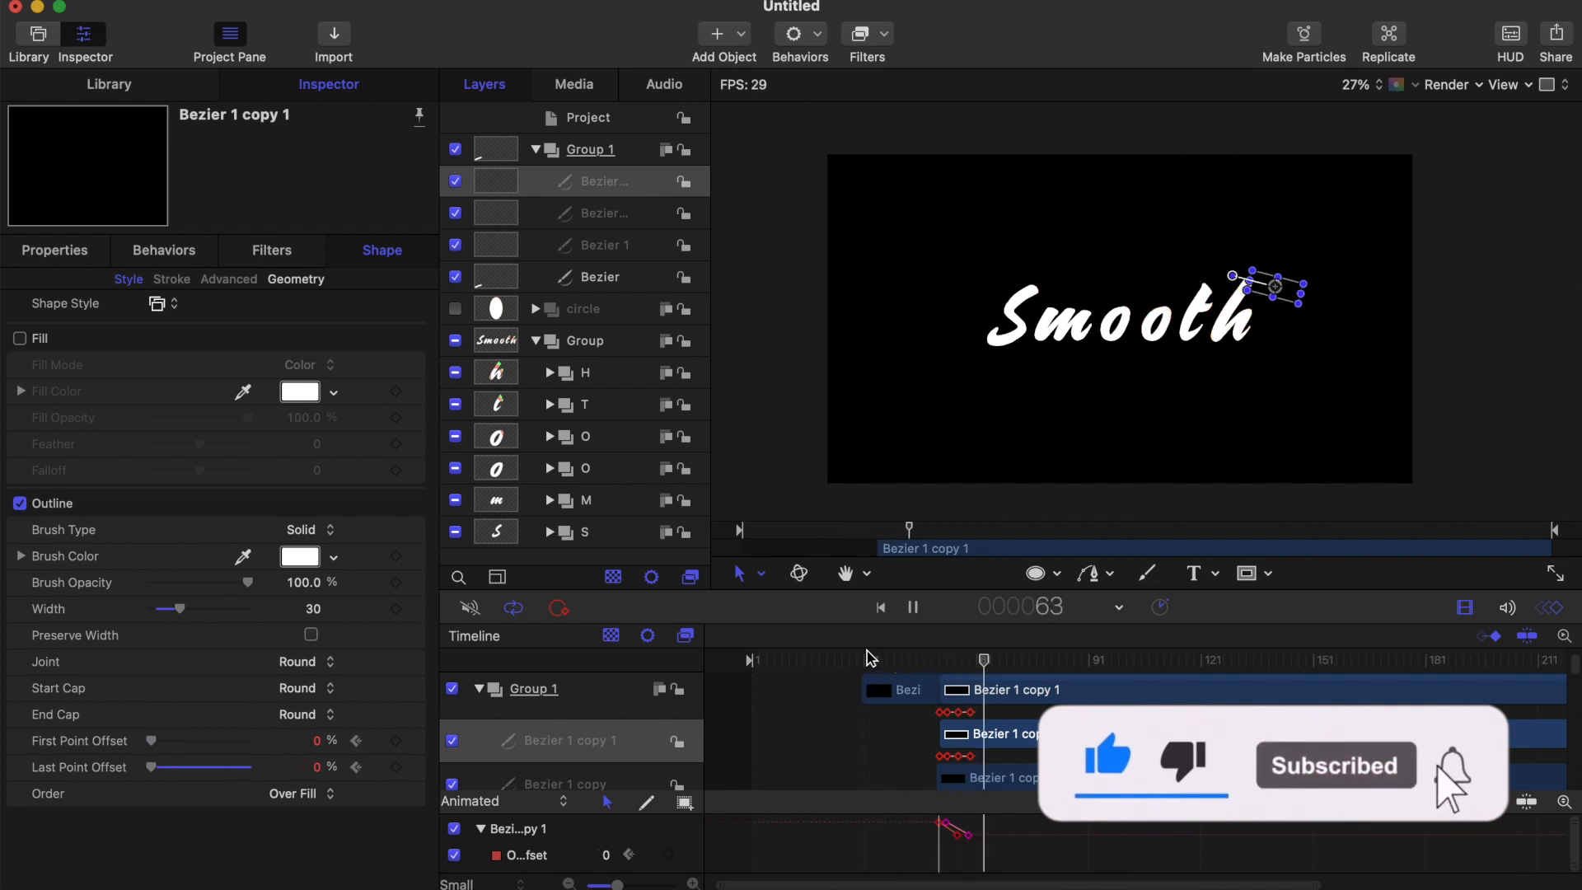
pyautogui.click(1032, 576)
pyautogui.moveTo(781, 661); pyautogui.dragTo(687, 664)
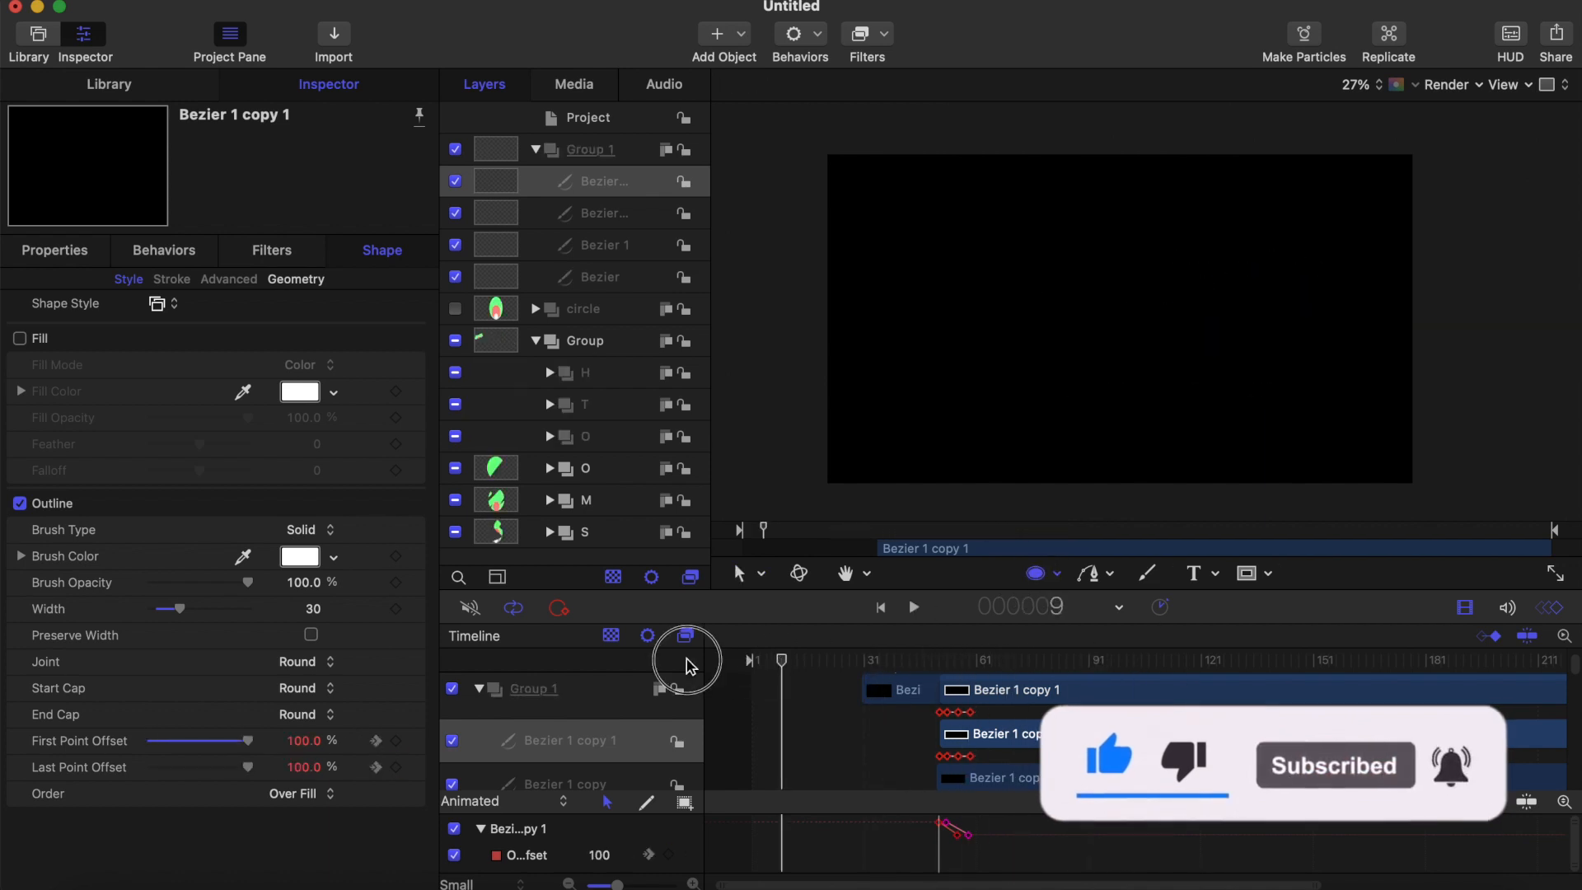